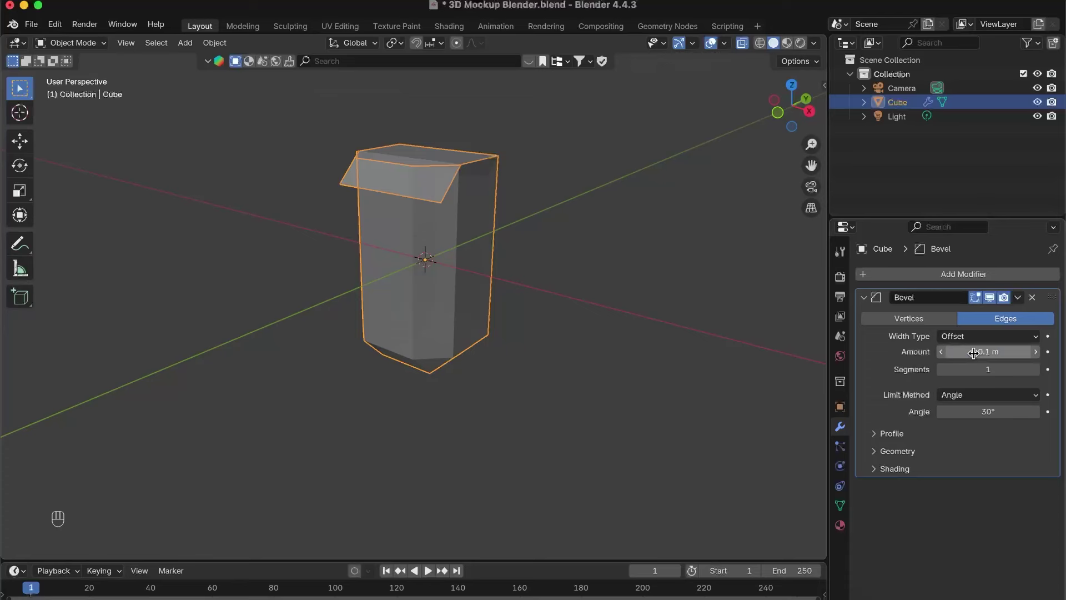
Step: Set the box's Bevel modifier amount to 0.001 m
{"action": "left_click", "coordinate": [971, 355]}
{"action": "type", "text": "0.00"}
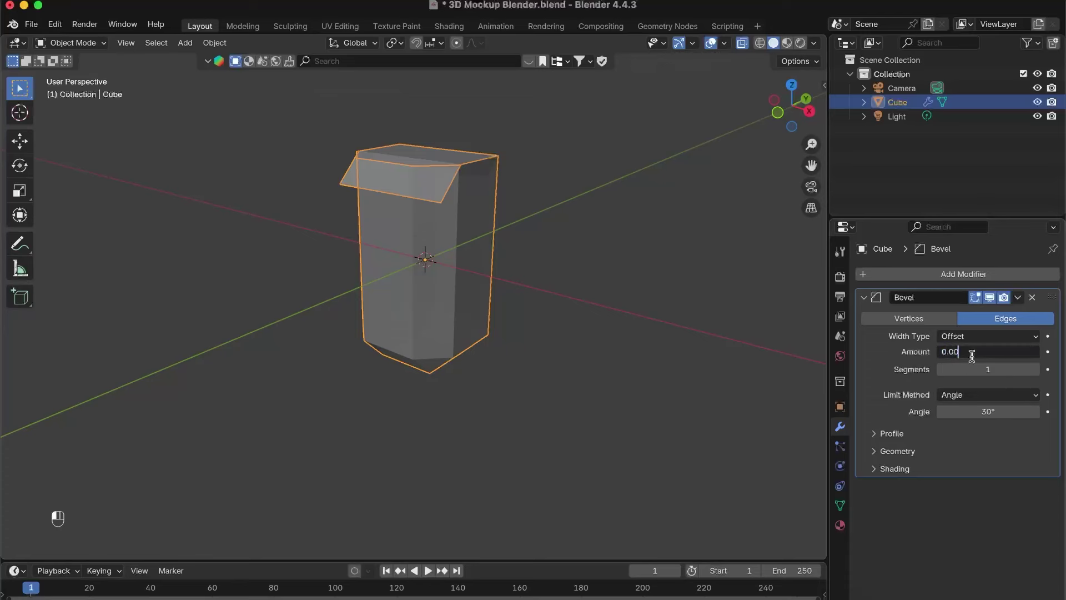
{"action": "type", "text": "1"}
{"action": "key", "text": "Return"}
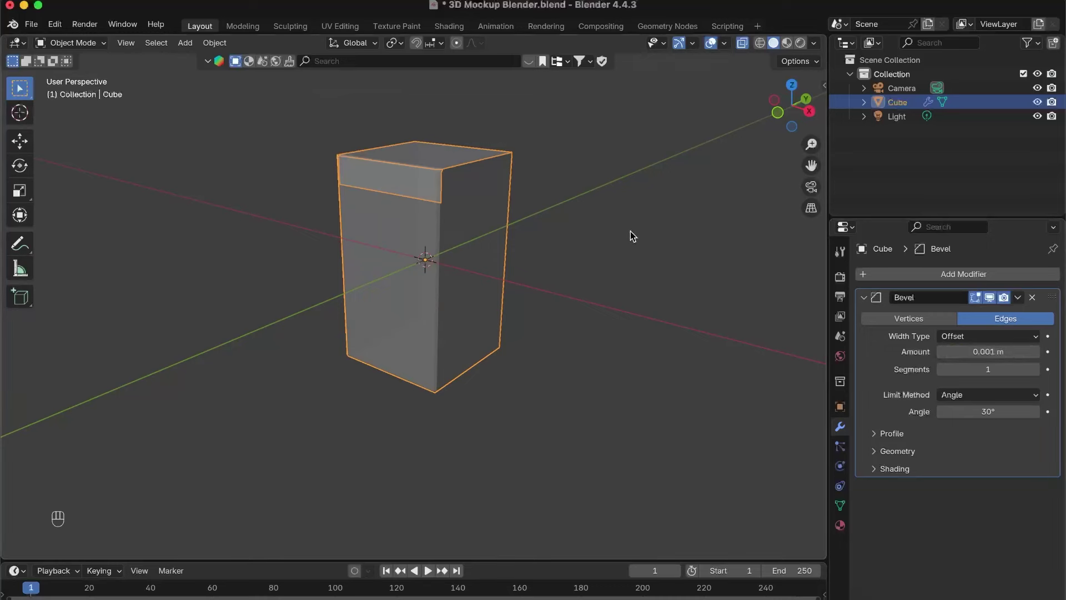
Step: Turn off X-ray display so the box and its bevelled edges are shown solid
{"action": "scroll", "coordinate": [475, 226], "scroll_direction": "up", "scroll_amount": 5}
{"action": "mouse_move", "coordinate": [644, 259]}
{"action": "middle_mouse_down"}
{"action": "mouse_move", "coordinate": [578, 293]}
{"action": "mouse_move", "coordinate": [587, 237]}
{"action": "middle_mouse_up"}
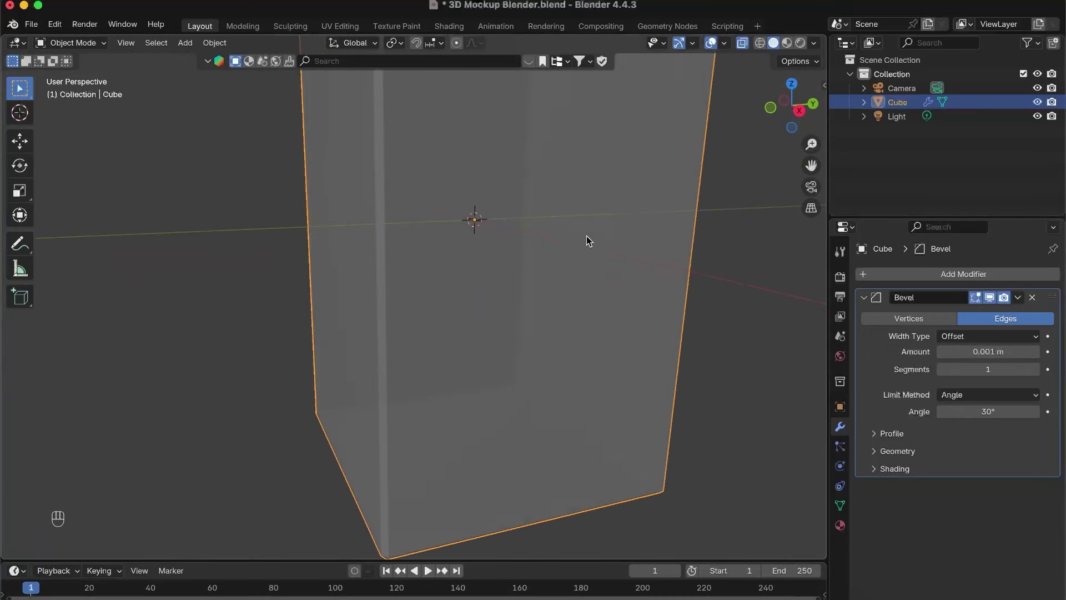
{"action": "left_click", "coordinate": [742, 42]}
{"action": "middle_click_drag", "start_coordinate": [616, 166], "coordinate": [484, 260]}
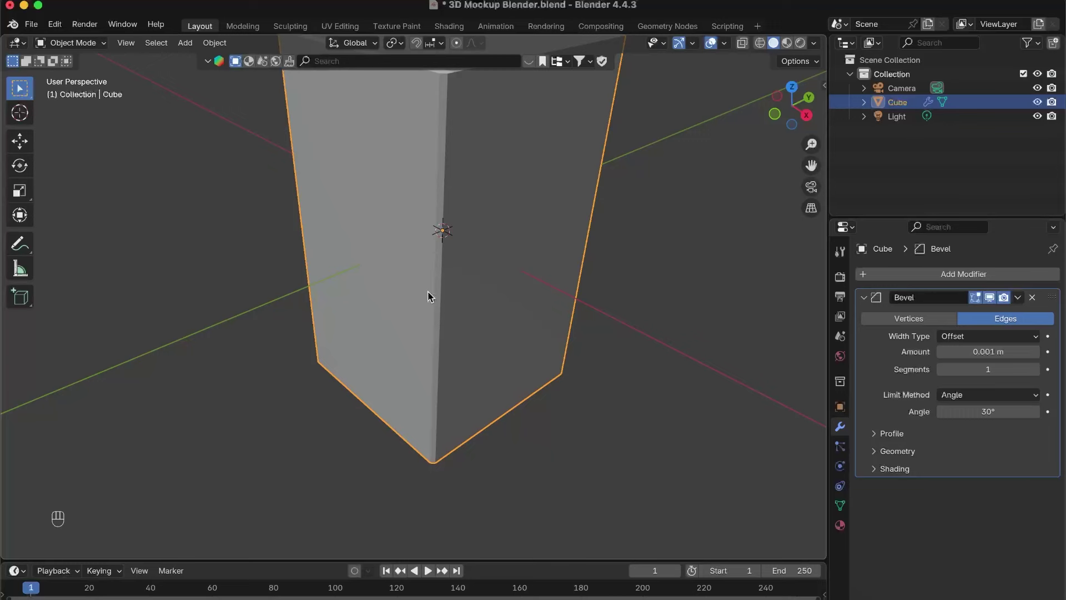
{"action": "middle_click_drag", "start_coordinate": [494, 252], "coordinate": [461, 239]}
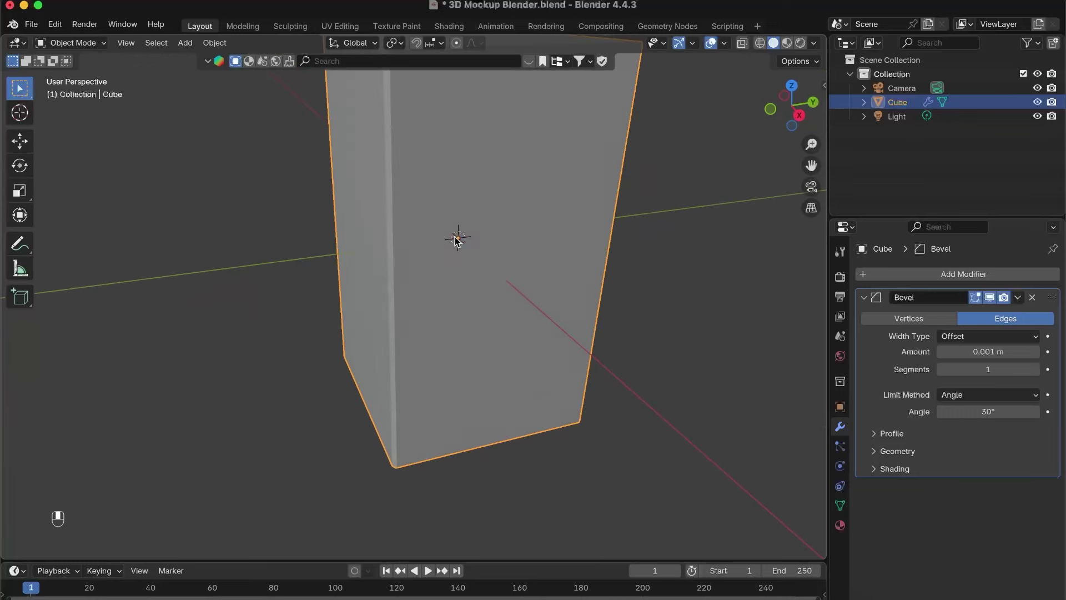
{"action": "scroll", "coordinate": [470, 242], "scroll_direction": "down", "scroll_amount": 2}
{"action": "scroll", "coordinate": [775, 350], "scroll_direction": "up", "scroll_amount": 1}
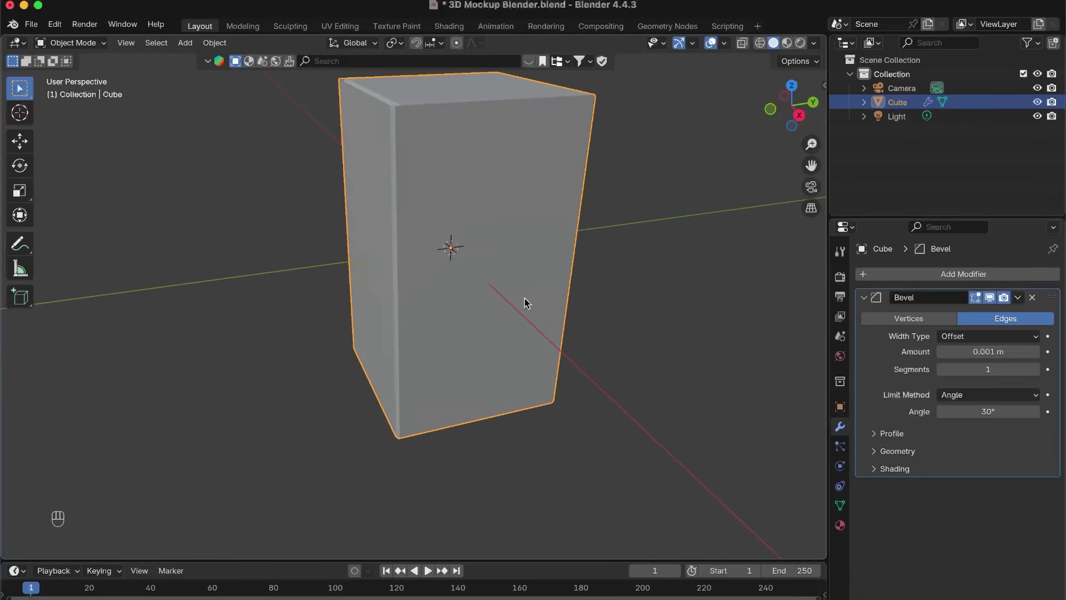
Step: Raise the Bevel modifier's segments to 4
{"action": "middle_click_drag", "start_coordinate": [525, 300], "coordinate": [578, 273]}
{"action": "scroll", "coordinate": [578, 274], "scroll_direction": "down", "scroll_amount": 1}
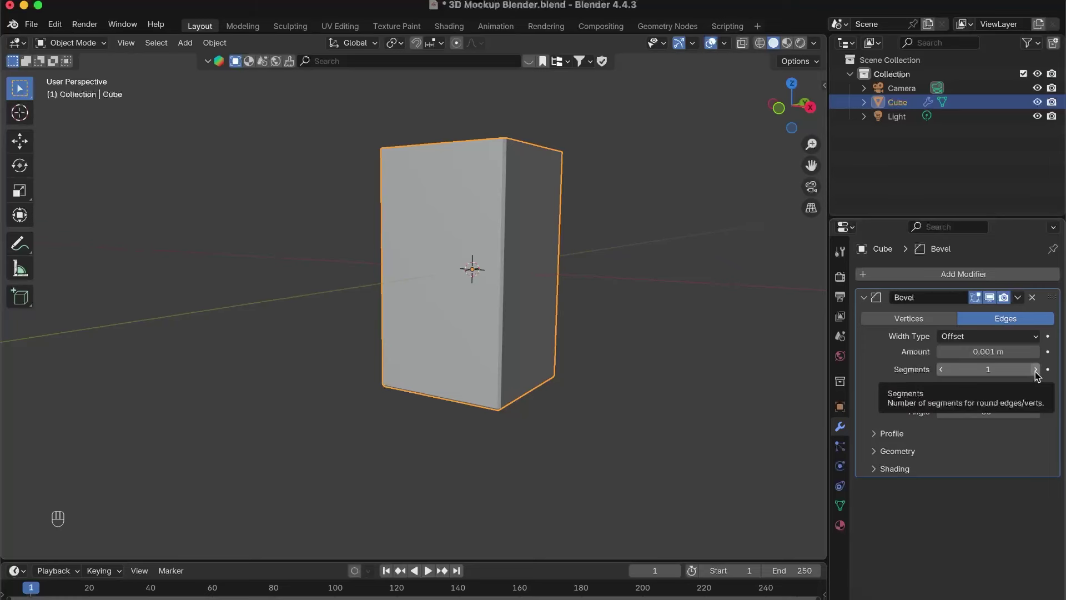
{"action": "left_click", "coordinate": [1036, 369]}
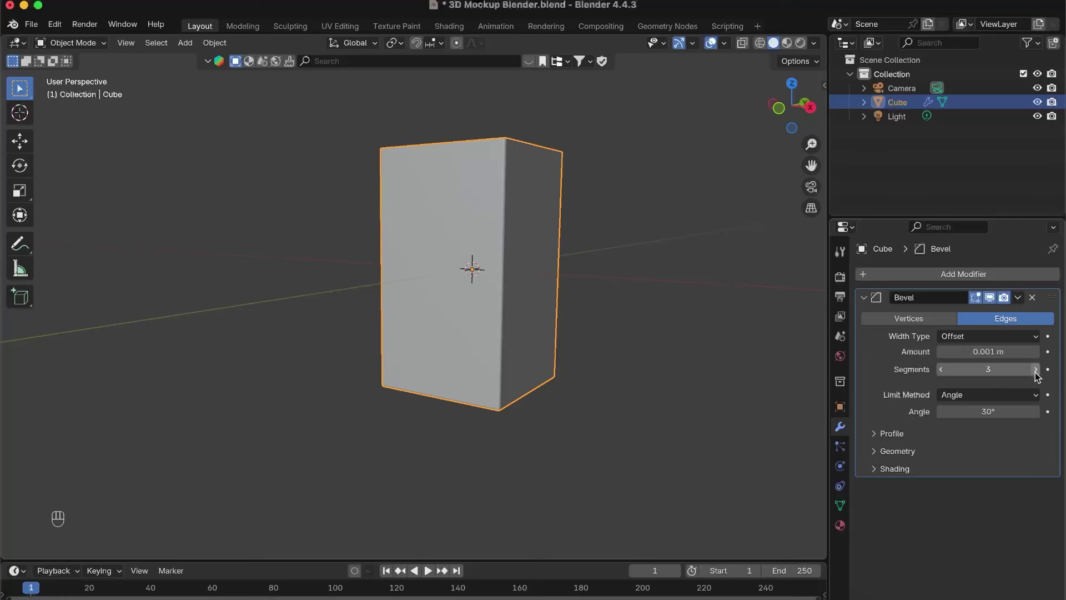
{"action": "left_click", "coordinate": [1035, 371]}
Step: Compare the box's edges with the Bevel modifier hidden and shown in the viewport
{"action": "scroll", "coordinate": [582, 240], "scroll_direction": "up", "scroll_amount": 4}
{"action": "middle_click_drag", "start_coordinate": [607, 204], "coordinate": [519, 322], "text": "shift"}
{"action": "mouse_move", "coordinate": [526, 266]}
{"action": "middle_mouse_down"}
{"action": "mouse_move", "coordinate": [514, 325]}
{"action": "mouse_move", "coordinate": [494, 307]}
{"action": "mouse_move", "coordinate": [504, 317]}
{"action": "middle_mouse_up"}
{"action": "left_click", "coordinate": [990, 297]}
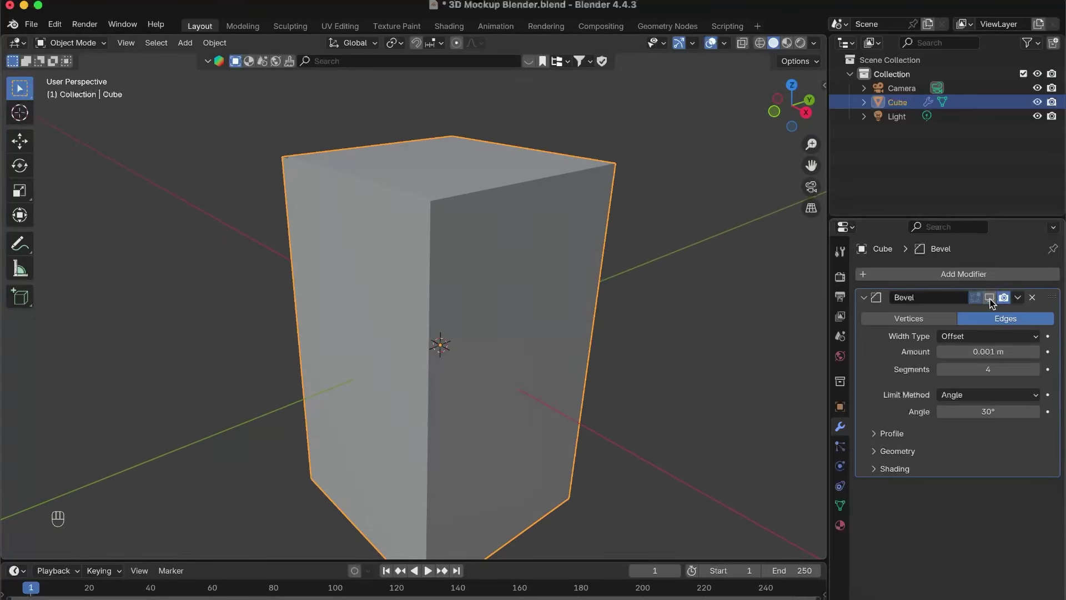
{"action": "left_click", "coordinate": [989, 301]}
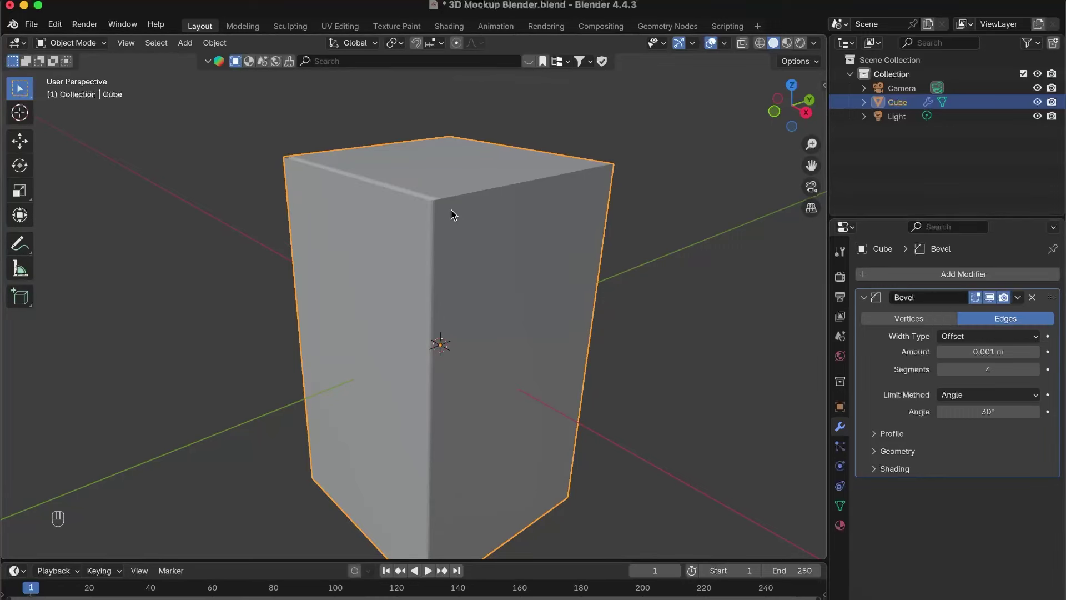
Step: Apply Shade Smooth to the box
{"action": "mouse_move", "coordinate": [461, 218]}
{"action": "middle_mouse_down"}
{"action": "mouse_move", "coordinate": [481, 219]}
{"action": "mouse_move", "coordinate": [481, 201]}
{"action": "mouse_move", "coordinate": [475, 208]}
{"action": "middle_mouse_up"}
{"action": "right_click", "coordinate": [476, 207]}
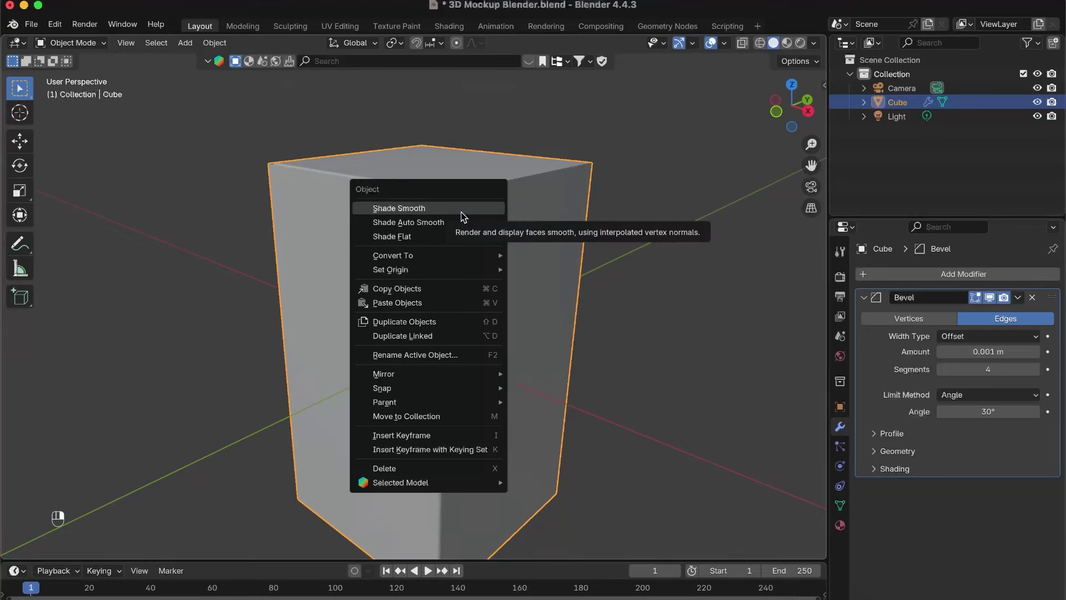
{"action": "left_click", "coordinate": [461, 210]}
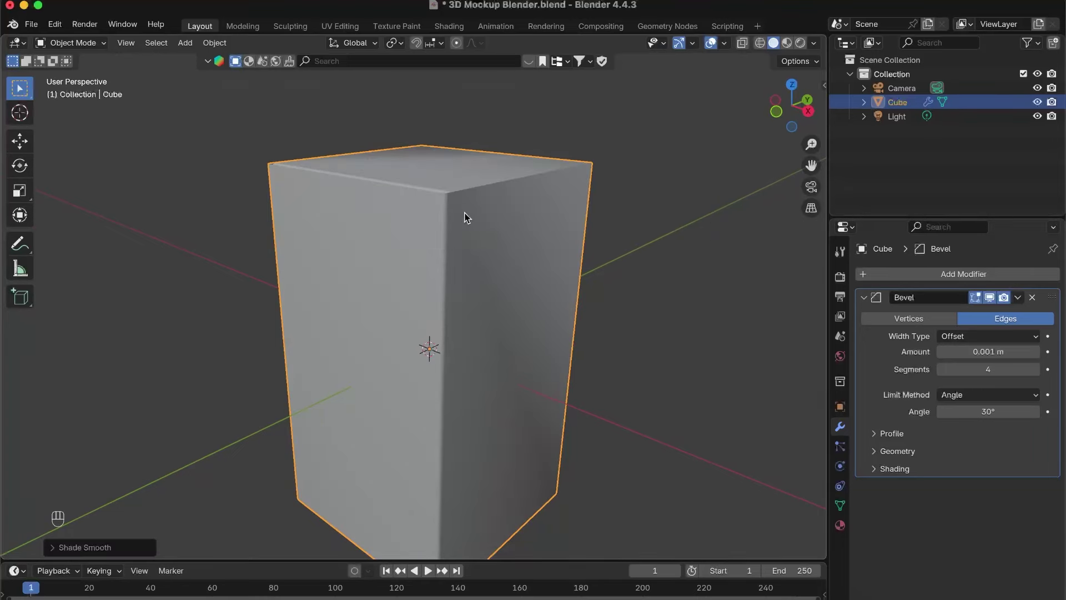
Step: Switch the viewport to look through the scene camera
{"action": "mouse_move", "coordinate": [514, 284]}
{"action": "middle_mouse_down"}
{"action": "mouse_move", "coordinate": [524, 350]}
{"action": "mouse_move", "coordinate": [526, 270]}
{"action": "middle_mouse_up"}
{"action": "scroll", "coordinate": [524, 277], "scroll_direction": "down", "scroll_amount": 3}
{"action": "middle_click_drag", "start_coordinate": [508, 309], "coordinate": [511, 328]}
{"action": "key", "text": "KP_0"}
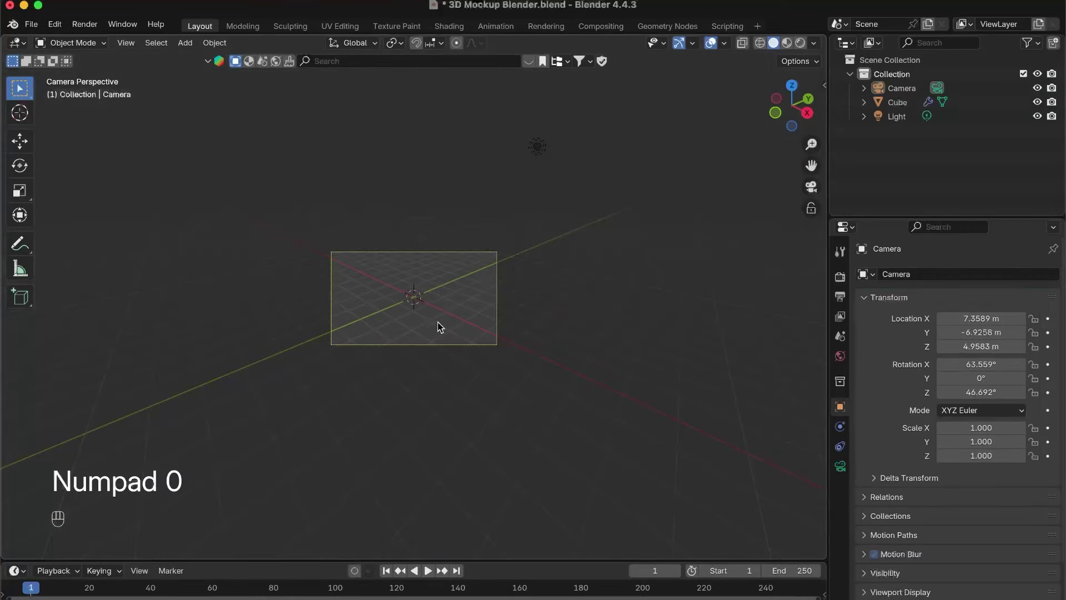
{"action": "key", "text": "g"}
{"action": "middle_click_drag", "start_coordinate": [437, 322], "coordinate": [436, 307]}
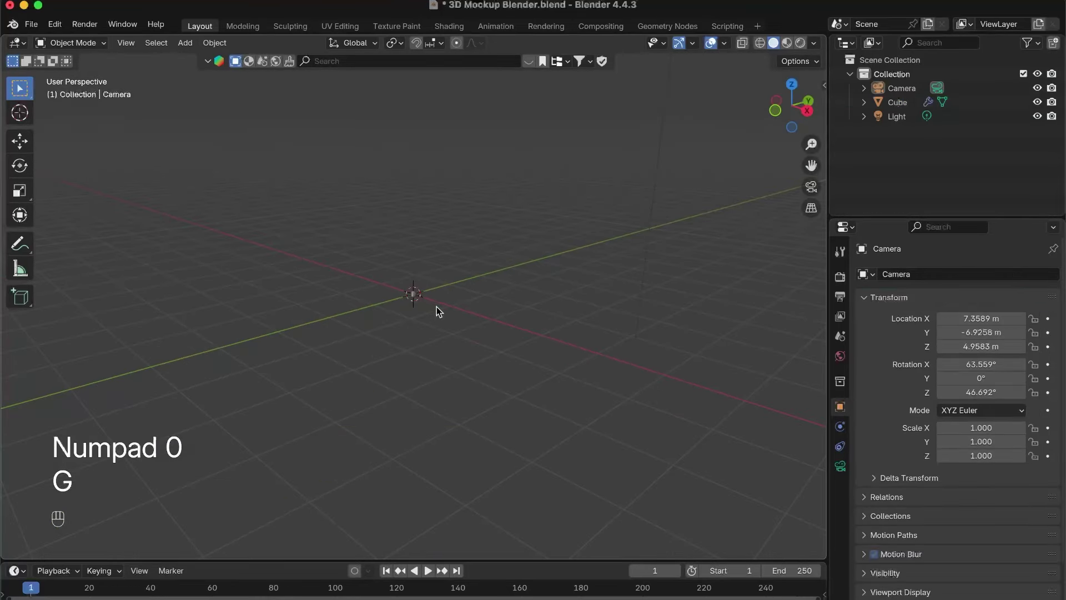
{"action": "key", "text": "KP_0"}
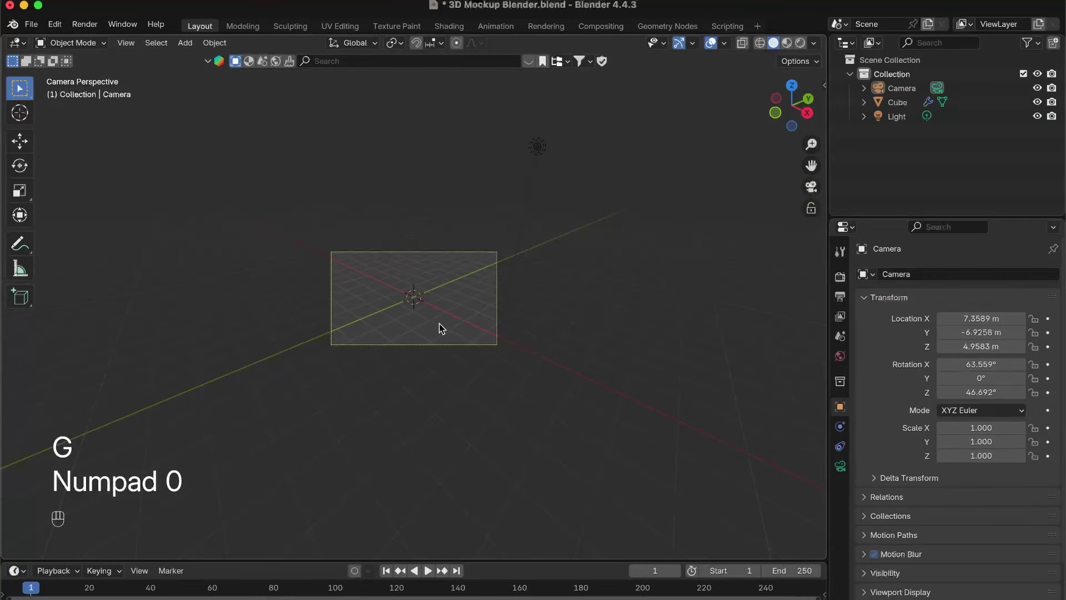
Step: Move the camera along its local Z axis toward the box, to about X 0.43 m, Y -0.39 m, Z 0.22 m
{"action": "left_click", "coordinate": [908, 89]}
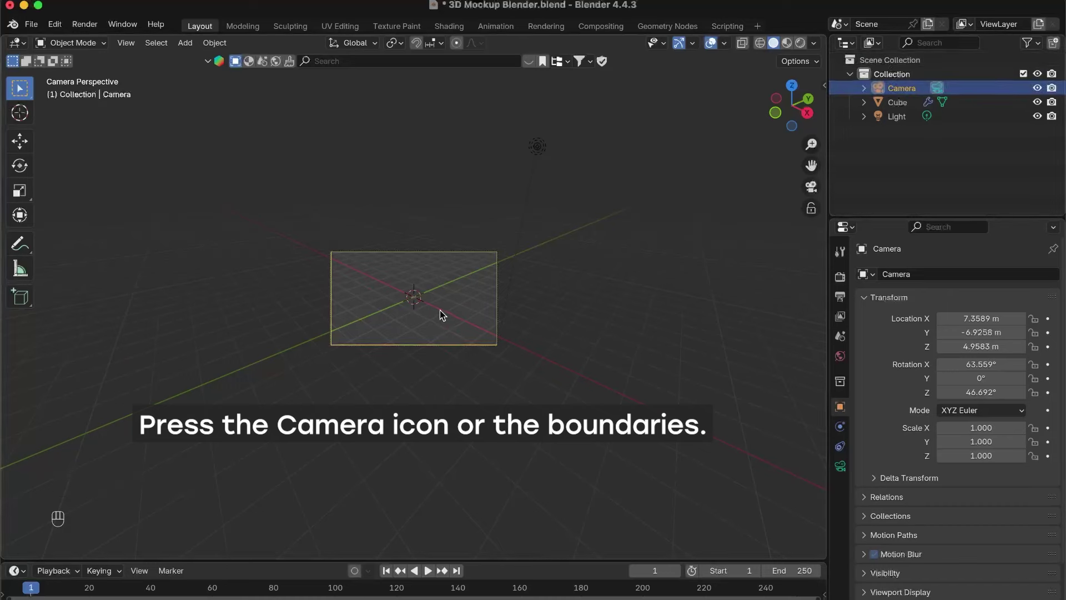
{"action": "key", "text": "g"}
{"action": "key", "text": "z"}
{"action": "key", "text": "z"}
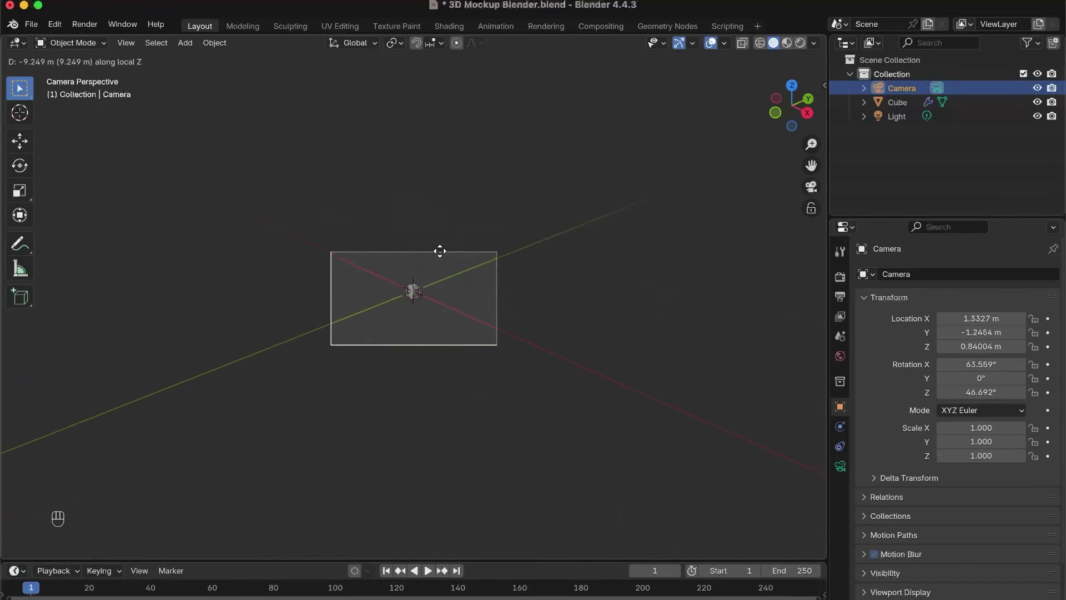
{"action": "key", "text": "g"}
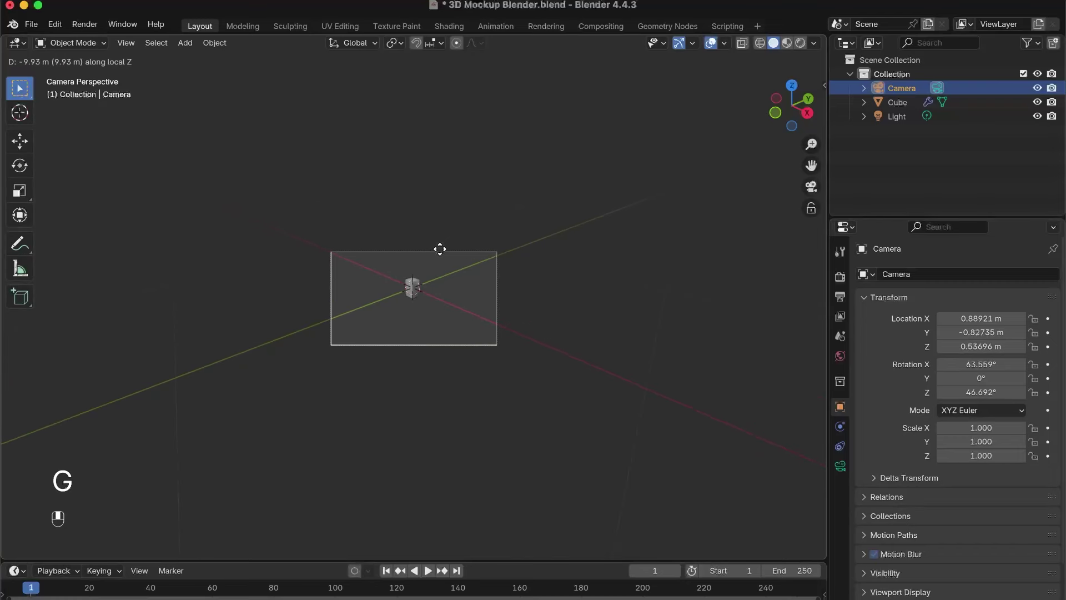
{"action": "left_click", "coordinate": [442, 247]}
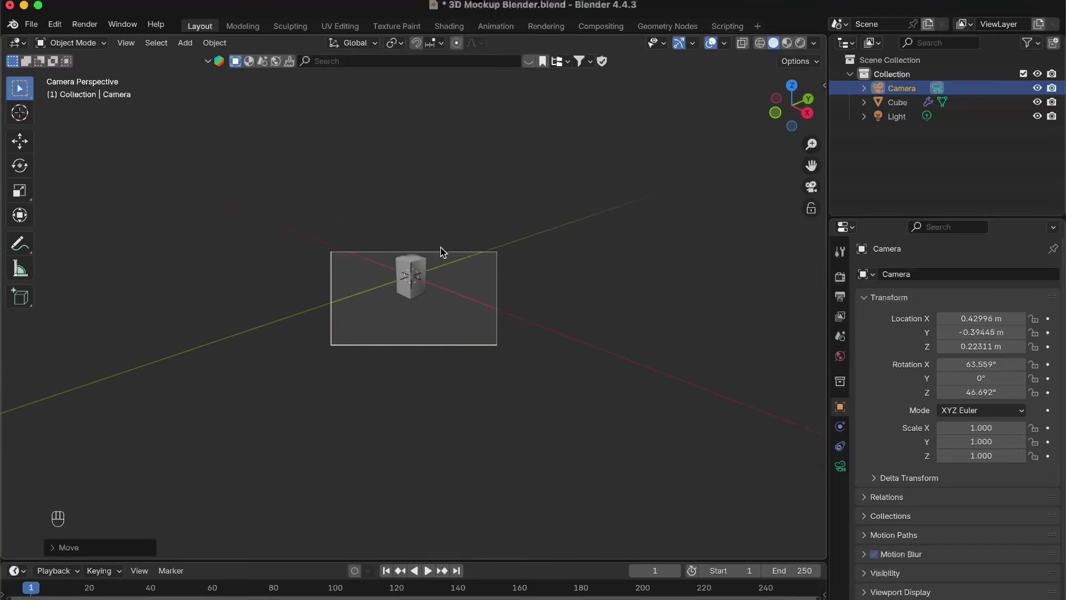
Step: Raise the camera about 0.06 m along the global Z axis to centre the box in the frame
{"action": "key", "text": "g"}
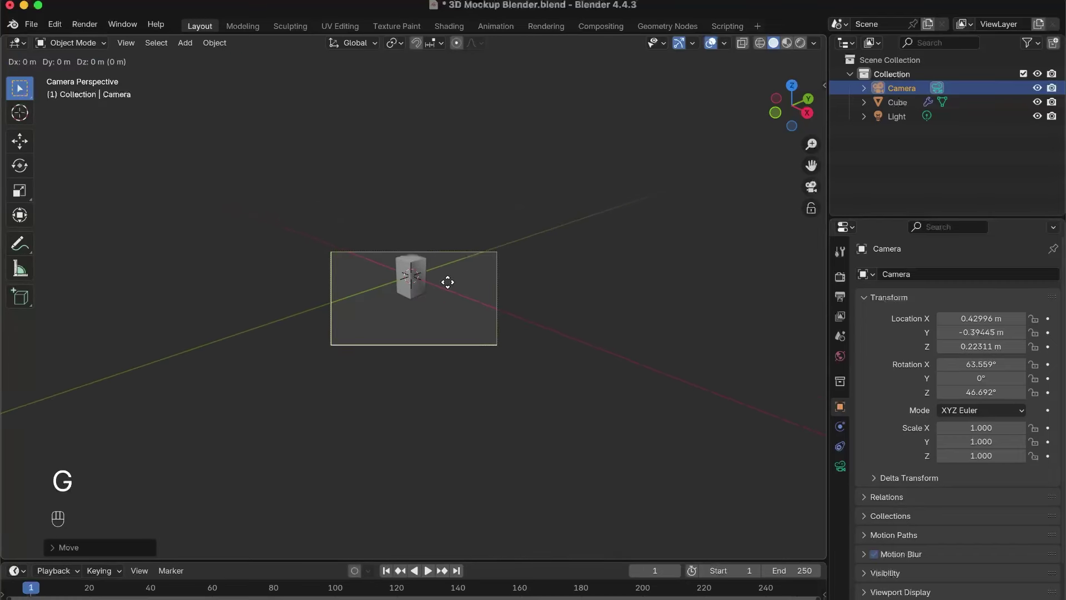
{"action": "key", "text": "z"}
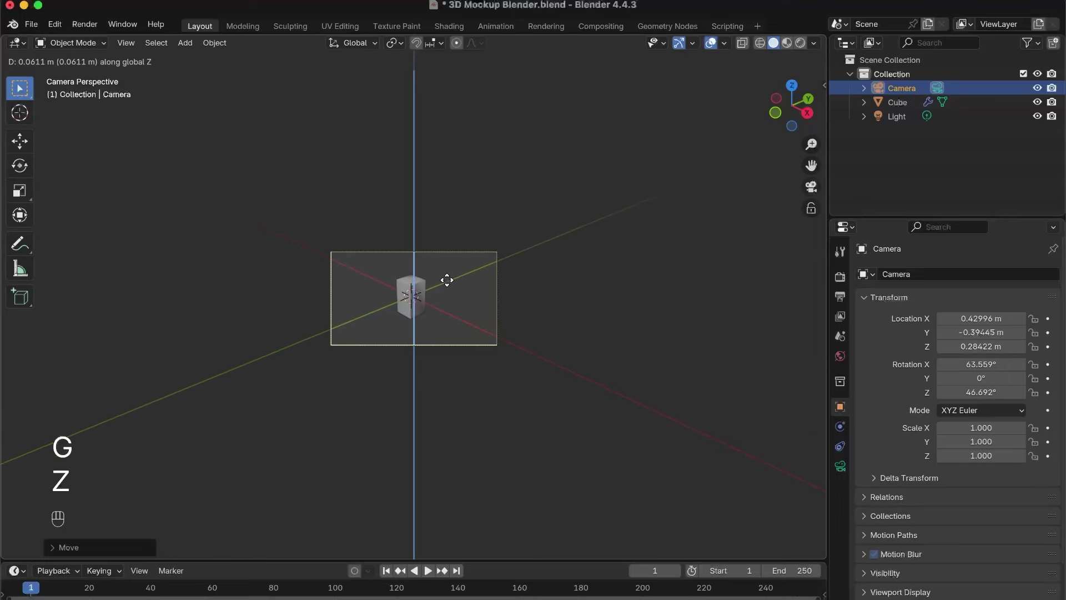
{"action": "left_click", "coordinate": [447, 280]}
{"action": "scroll", "coordinate": [449, 289], "scroll_direction": "up", "scroll_amount": 8}
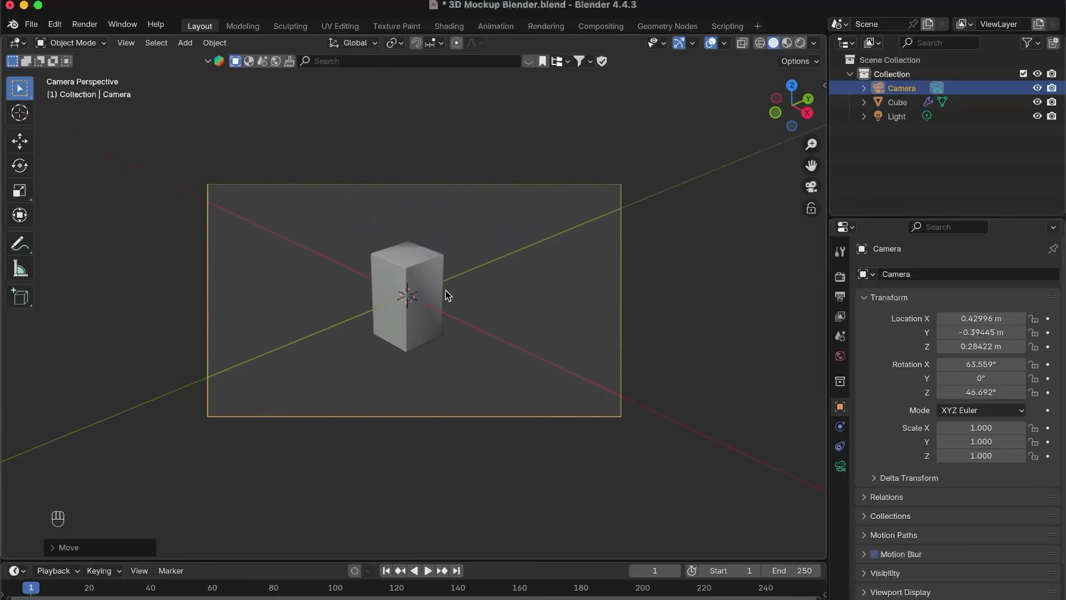
Step: Select the box, then widen the 3D viewport and split off two stacked areas beside the main view
{"action": "left_click", "coordinate": [443, 262]}
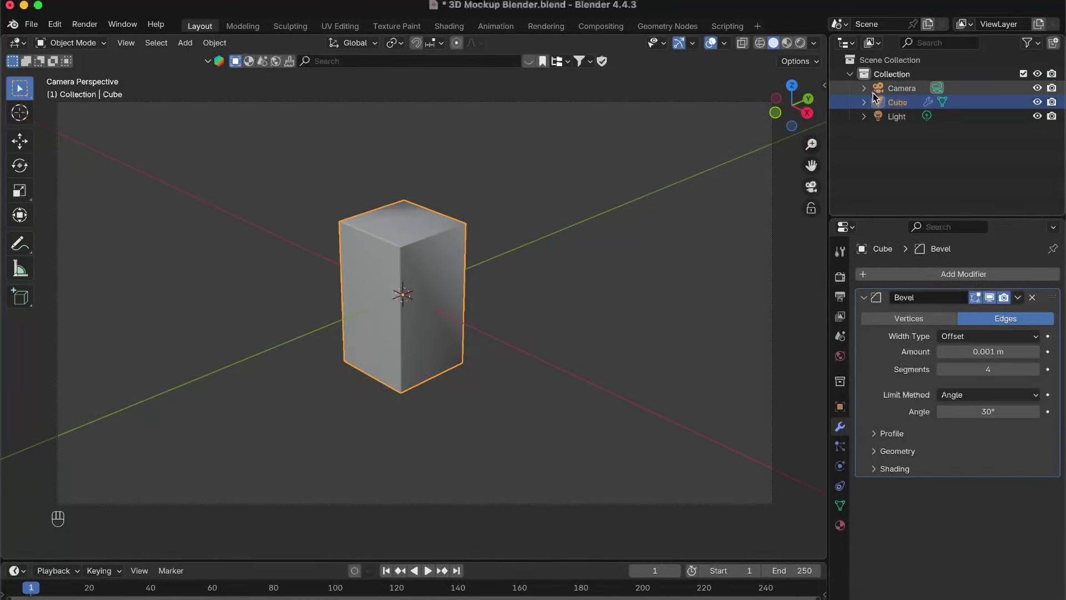
{"action": "left_click_drag", "start_coordinate": [828, 100], "coordinate": [892, 99]}
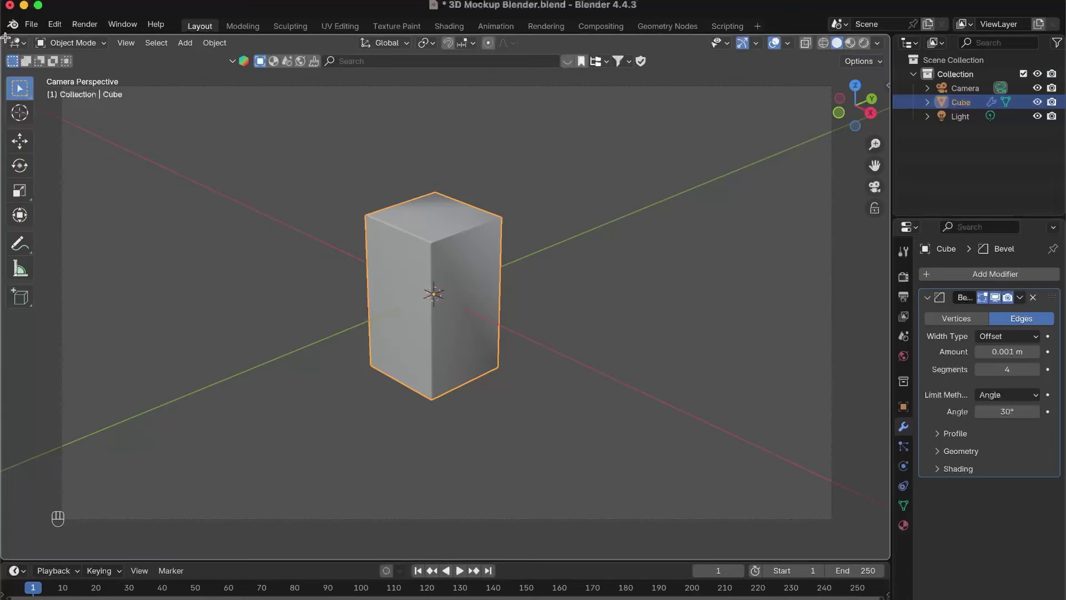
{"action": "left_click_drag", "start_coordinate": [5, 37], "coordinate": [222, 76]}
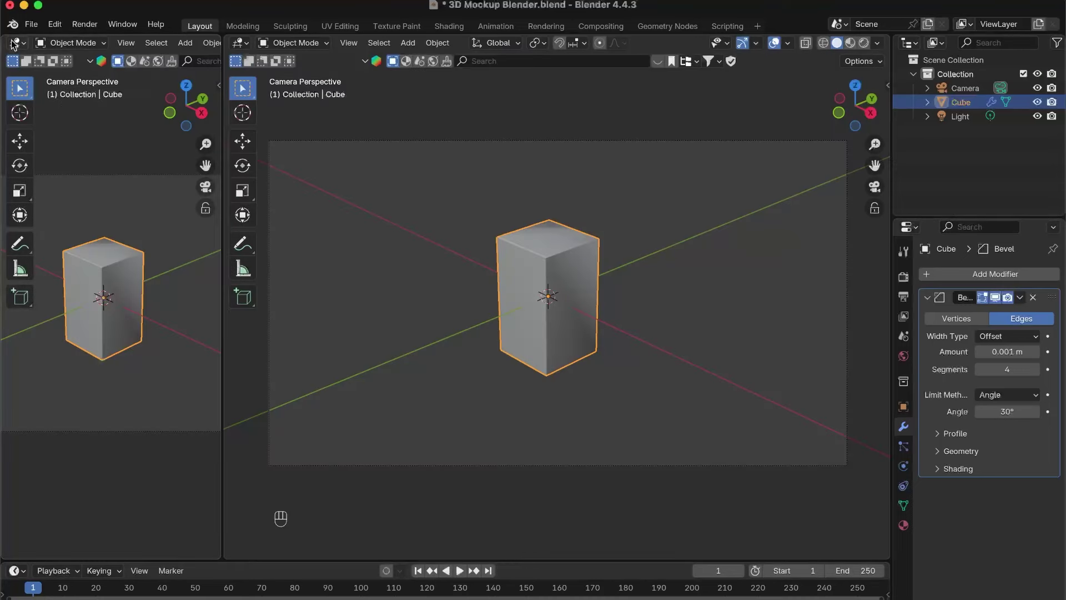
{"action": "left_click_drag", "start_coordinate": [10, 44], "coordinate": [33, 311]}
{"action": "left_click_drag", "start_coordinate": [223, 255], "coordinate": [267, 260]}
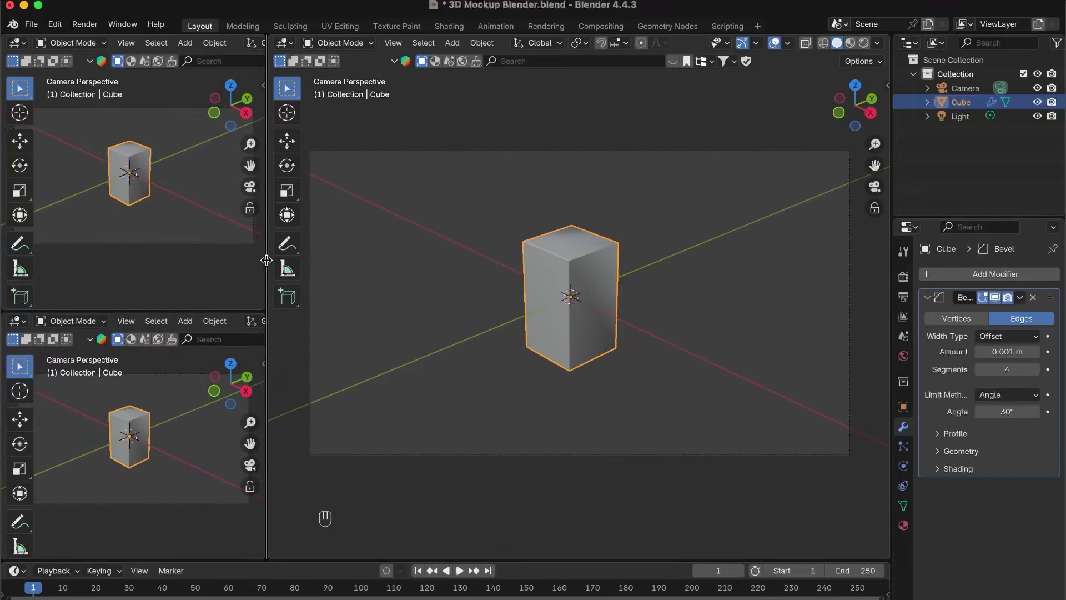
Step: Change the upper of the two small areas to the UV Editor and enlarge its grid
{"action": "left_click", "coordinate": [15, 45]}
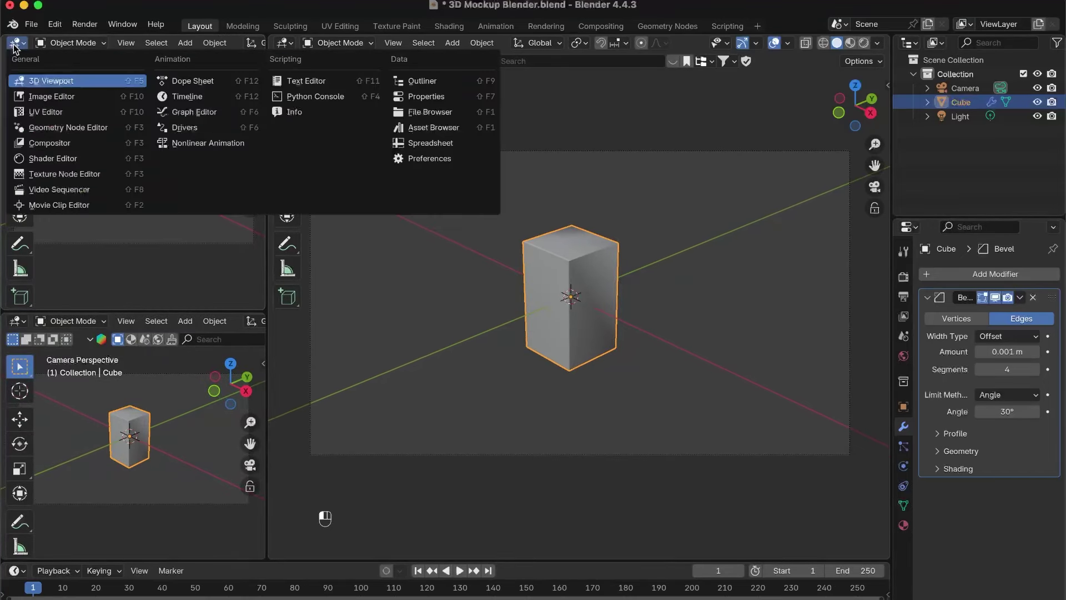
{"action": "left_click", "coordinate": [51, 113]}
{"action": "scroll", "coordinate": [102, 158], "scroll_direction": "up", "scroll_amount": 3}
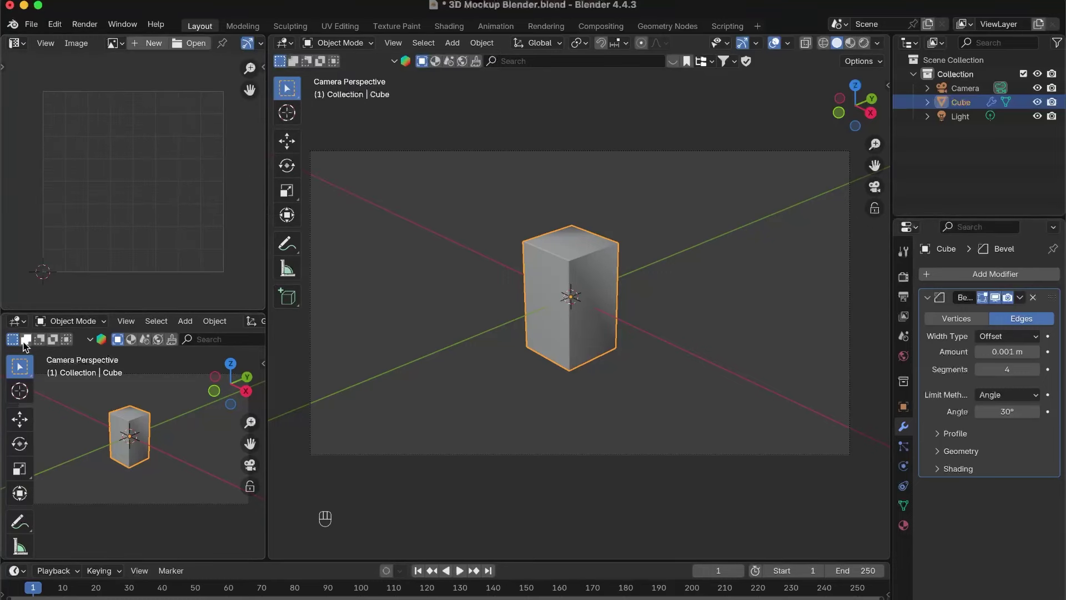
Step: Change the lower small area to the Shader Editor with its sidebar hidden and the material nodes in view, and widen both small areas
{"action": "left_click", "coordinate": [17, 322]}
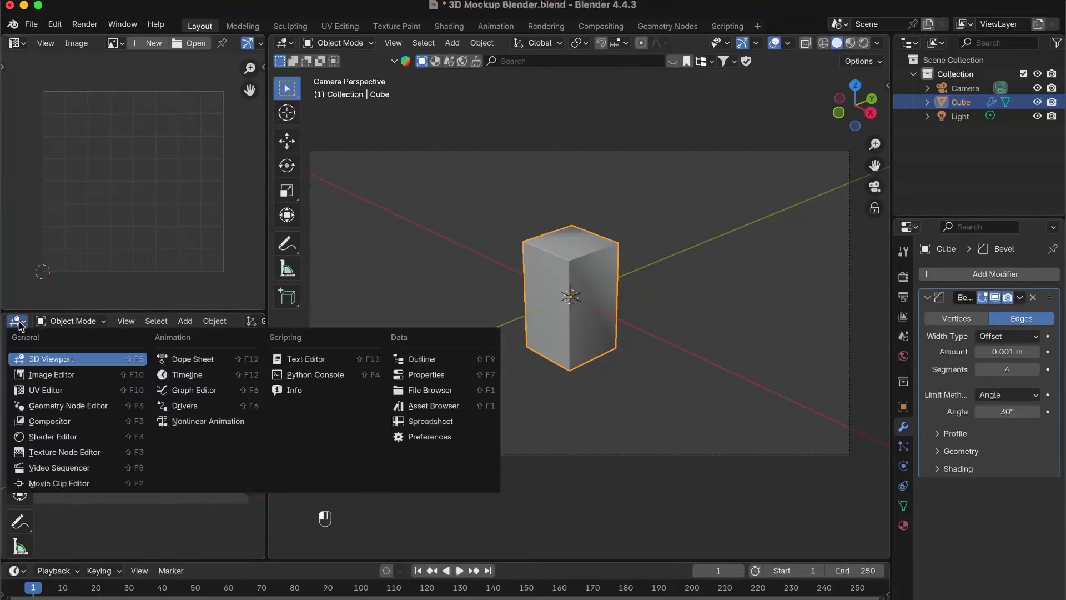
{"action": "left_click", "coordinate": [62, 438]}
{"action": "scroll", "coordinate": [99, 411], "scroll_direction": "down", "scroll_amount": 4}
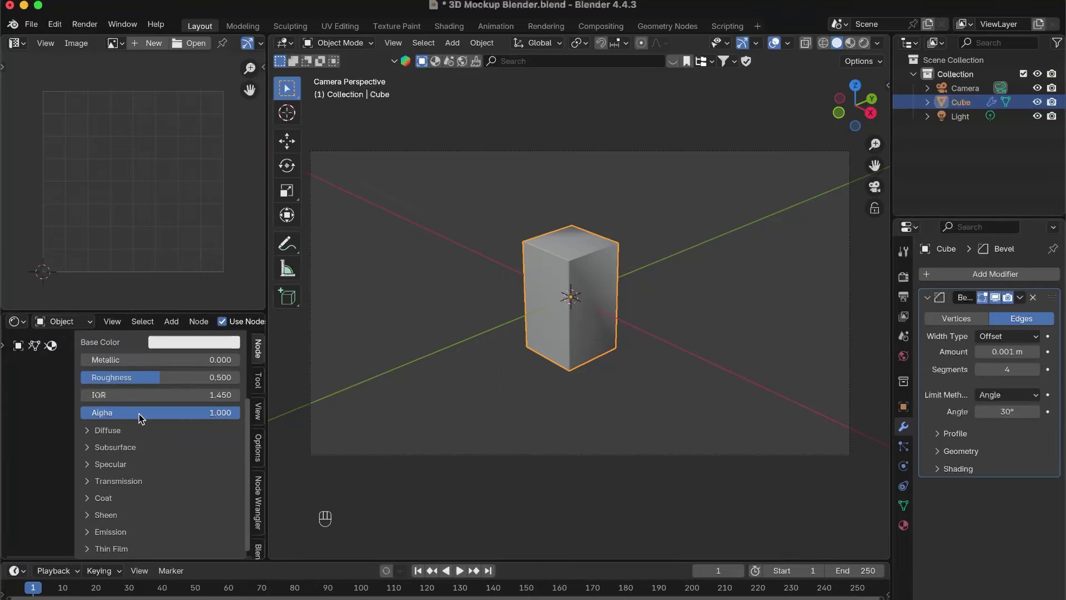
{"action": "key", "text": "n"}
{"action": "middle_click_drag", "start_coordinate": [219, 439], "coordinate": [193, 465], "text": "shift"}
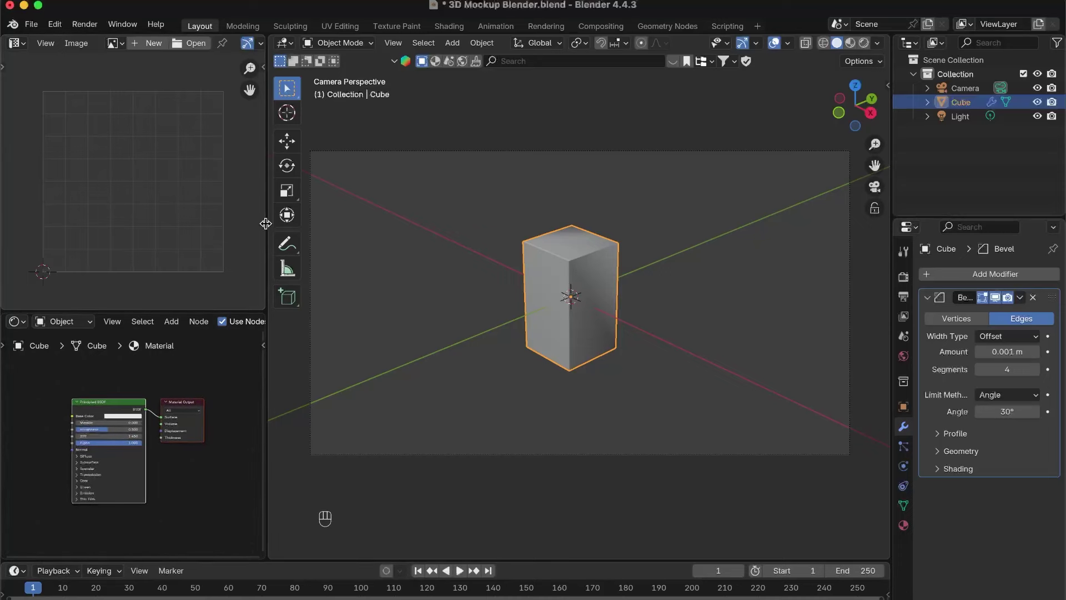
{"action": "left_click_drag", "start_coordinate": [266, 223], "coordinate": [294, 222]}
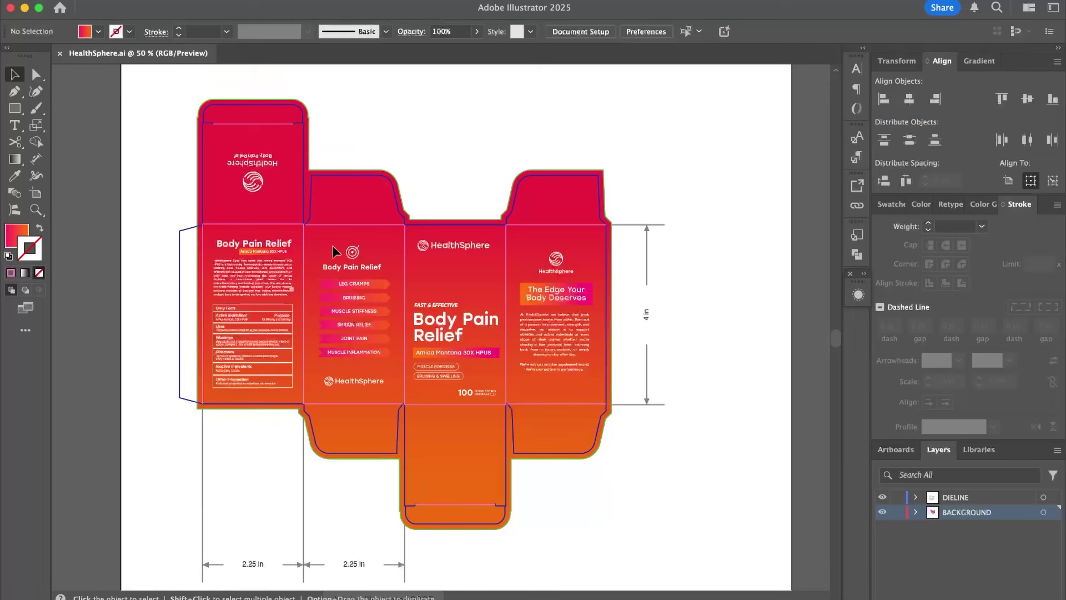
Step: Export the box artwork with its dieline as HealthSphere.png, using artboards, High (300 ppi) resolution and a white background
{"action": "scroll", "coordinate": [688, 265], "scroll_direction": "left", "scroll_amount": 5}
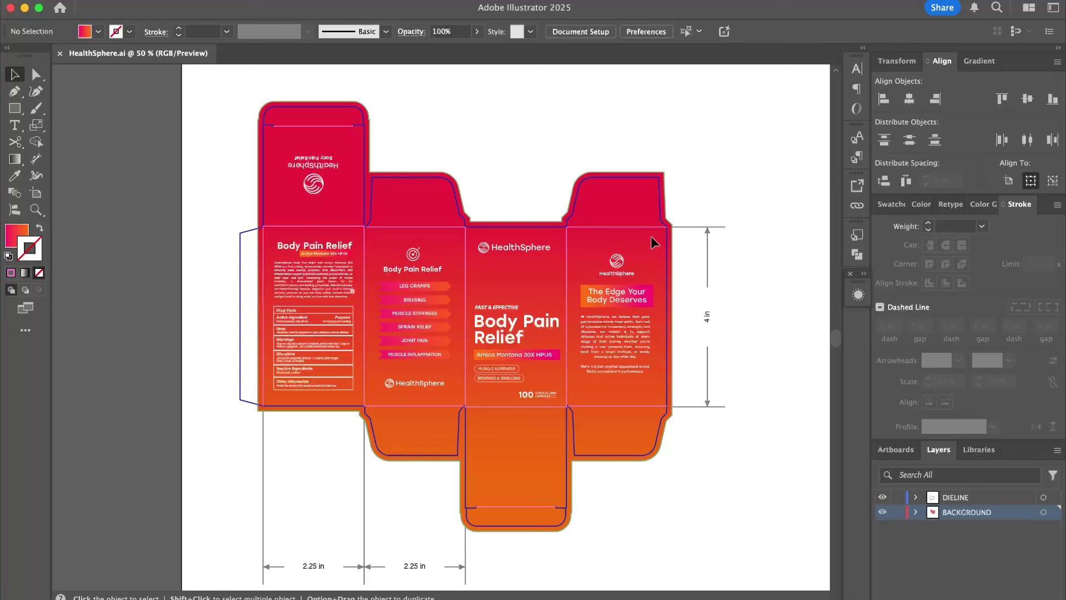
{"action": "left_click", "coordinate": [100, 1]}
{"action": "mouse_move", "coordinate": [167, 317]}
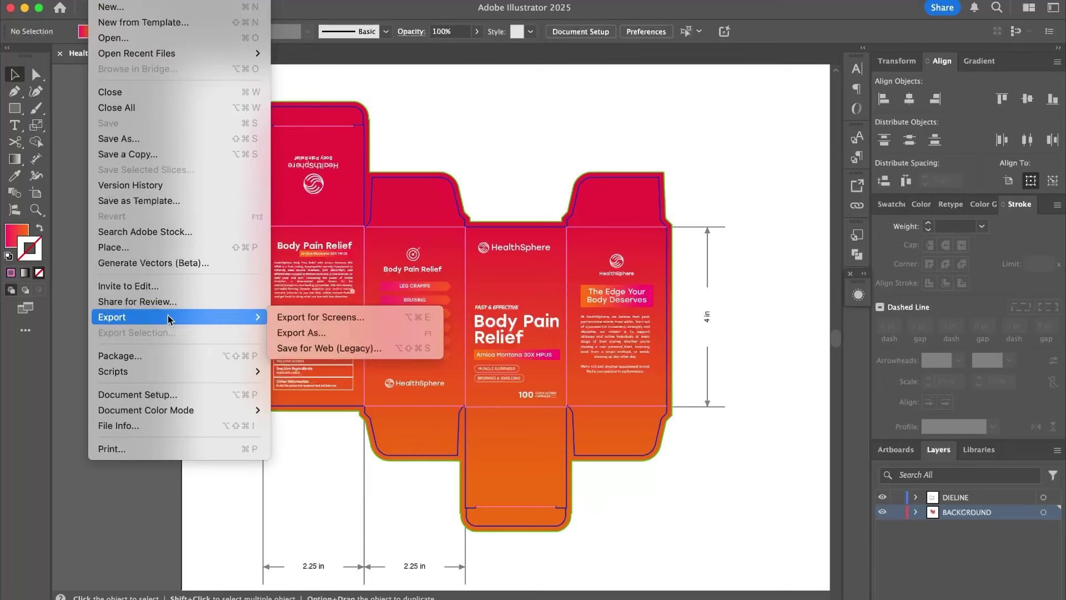
{"action": "left_click", "coordinate": [300, 333]}
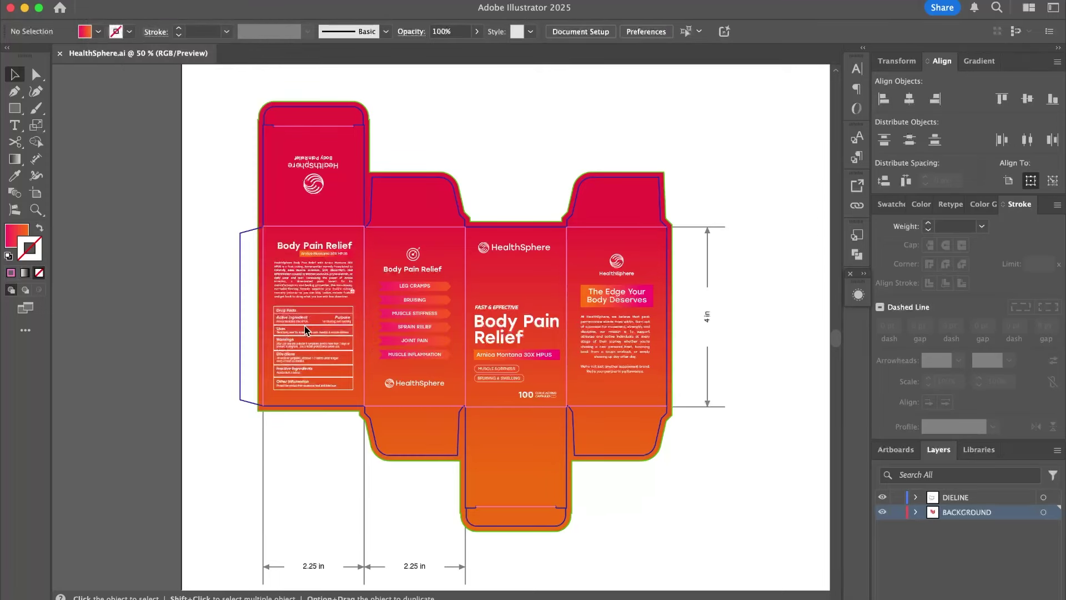
{"action": "left_click", "coordinate": [475, 310]}
{"action": "left_click", "coordinate": [487, 201]}
{"action": "left_click", "coordinate": [476, 334]}
{"action": "left_click", "coordinate": [764, 369]}
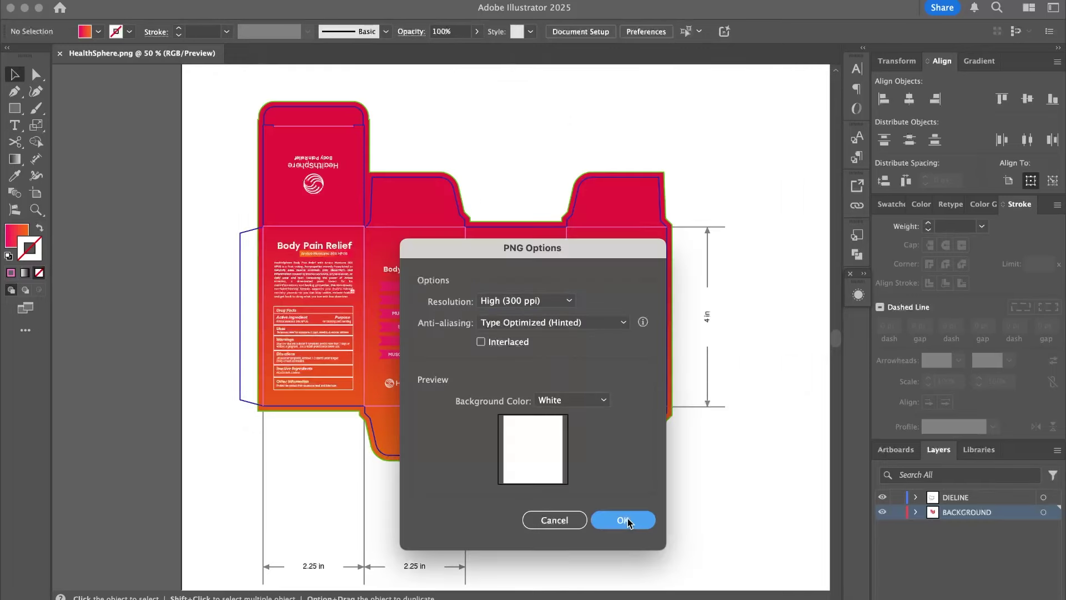
{"action": "left_click", "coordinate": [622, 516]}
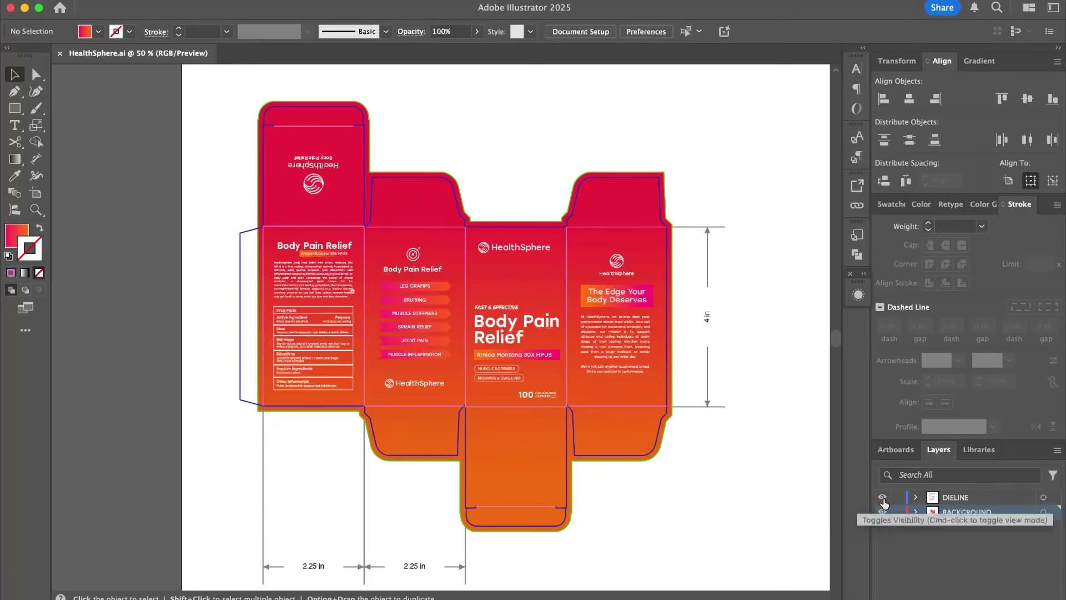
Step: Hide the DIELINE layer, export the clean artwork as HealthSphere 2.png at High (300 ppi), and show the layer again
{"action": "left_click", "coordinate": [882, 498]}
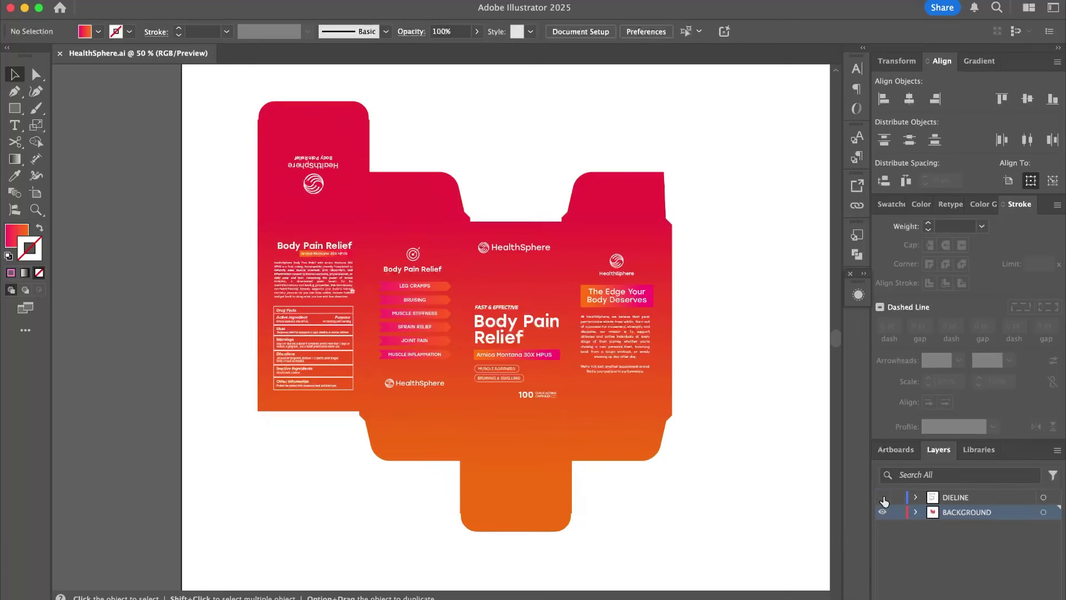
{"action": "left_click", "coordinate": [101, 6]}
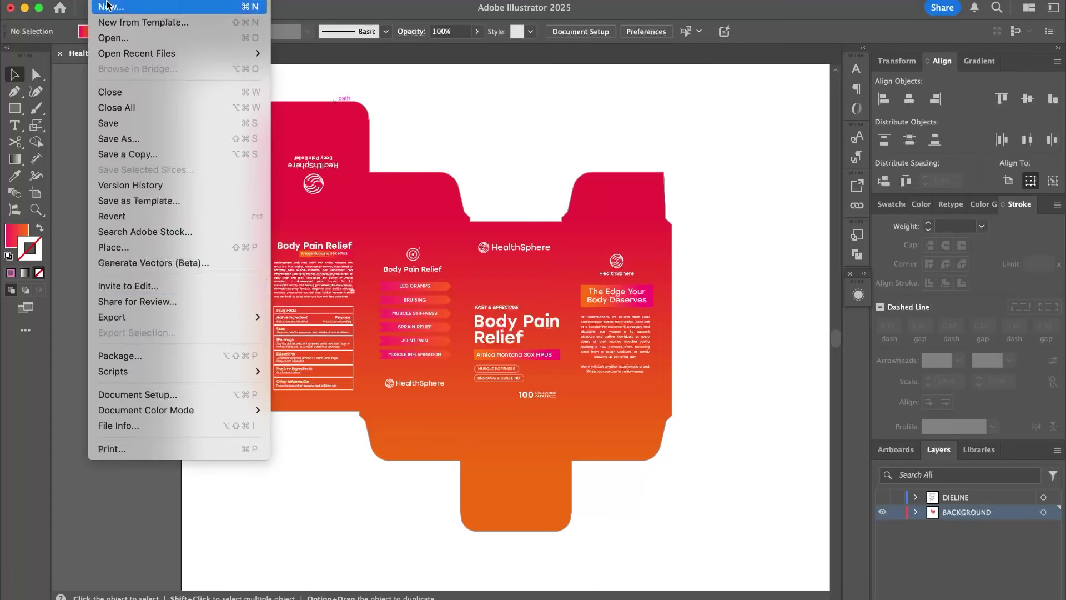
{"action": "mouse_move", "coordinate": [123, 321]}
{"action": "left_click", "coordinate": [294, 332]}
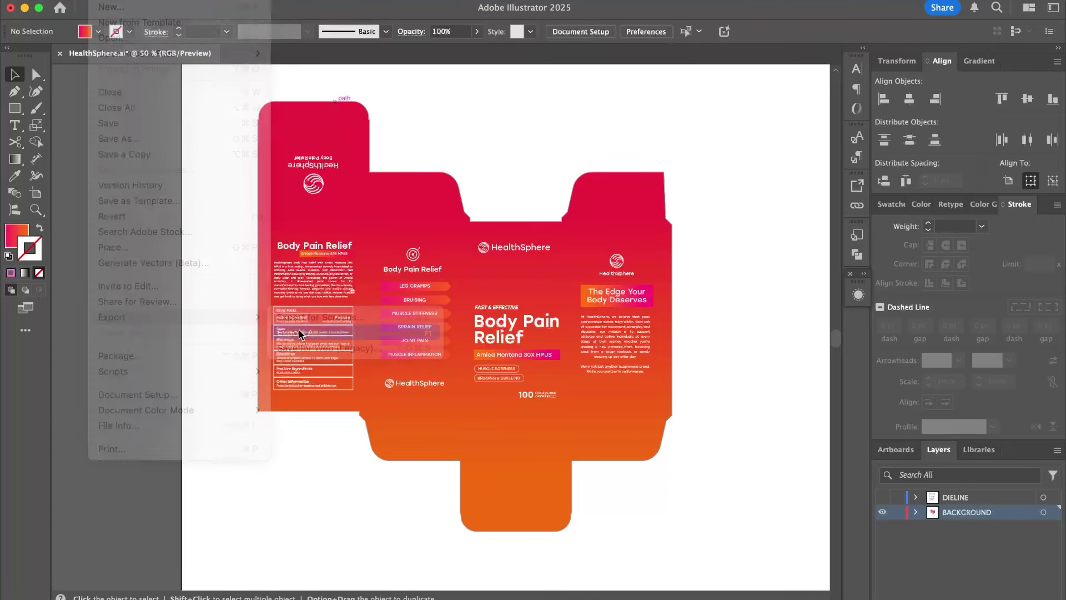
{"action": "key", "text": "Right"}
{"action": "type", "text": "2"}
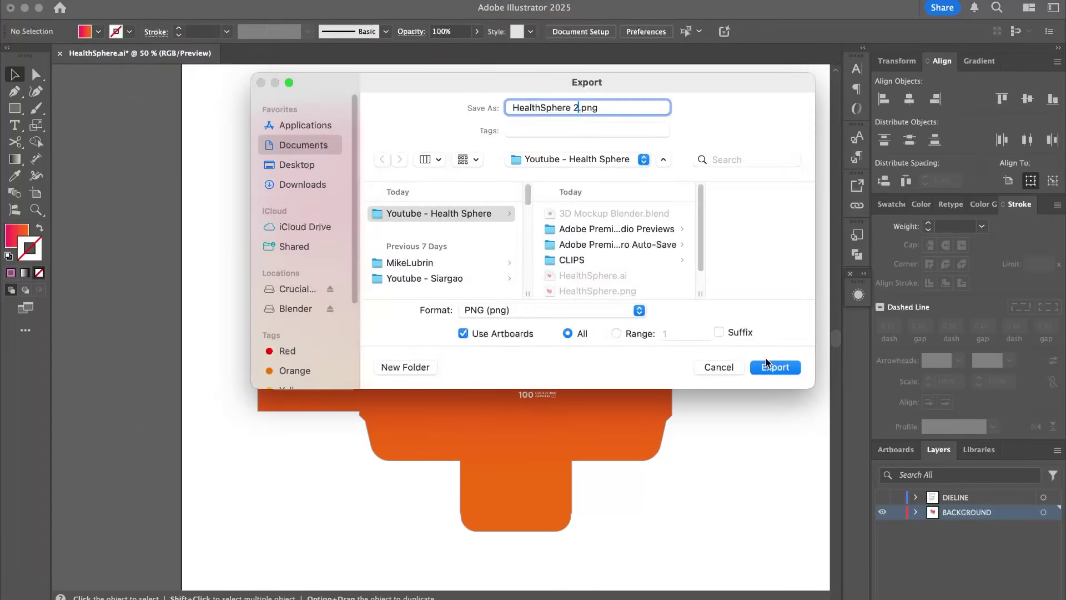
{"action": "left_click", "coordinate": [776, 368]}
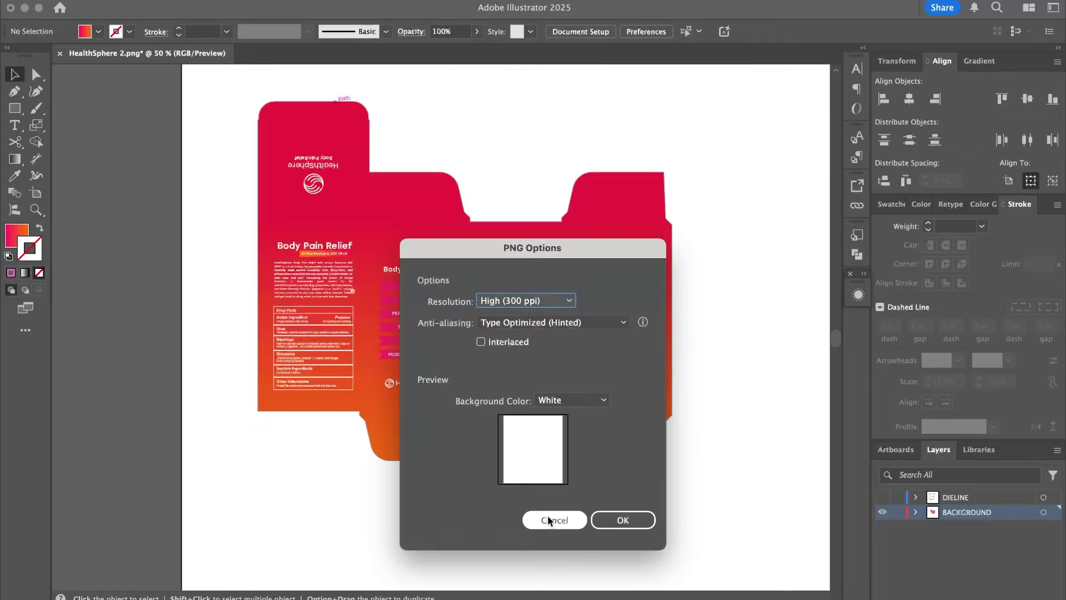
{"action": "left_click", "coordinate": [633, 520]}
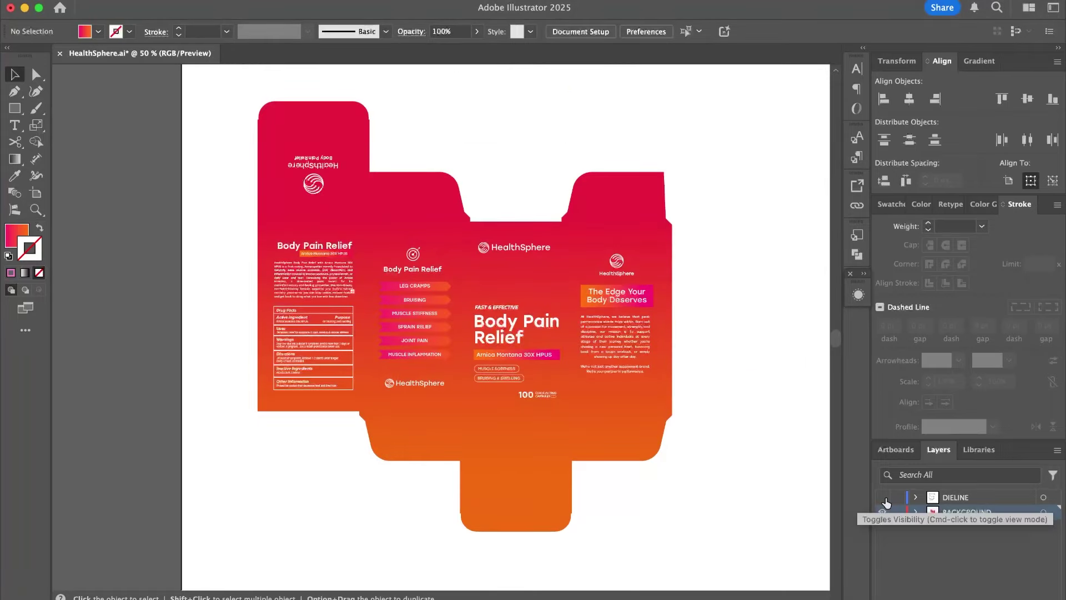
{"action": "left_click", "coordinate": [882, 497]}
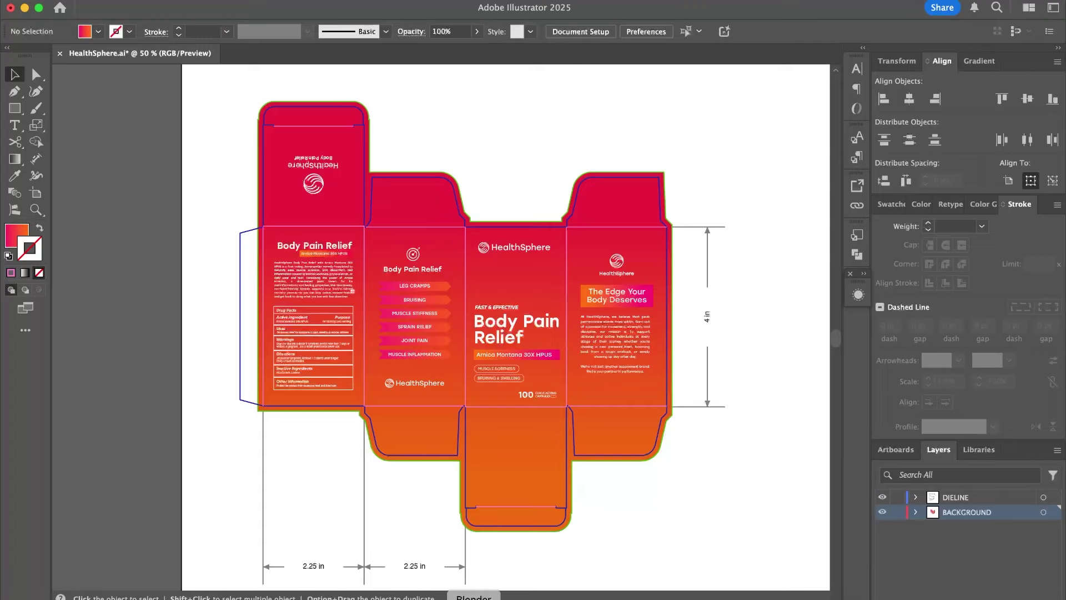
Step: Switch to Blender, widen the UV and Shader Editor areas, and add HealthSphere.png from the Finder folder as an image texture node
{"action": "left_click", "coordinate": [474, 599]}
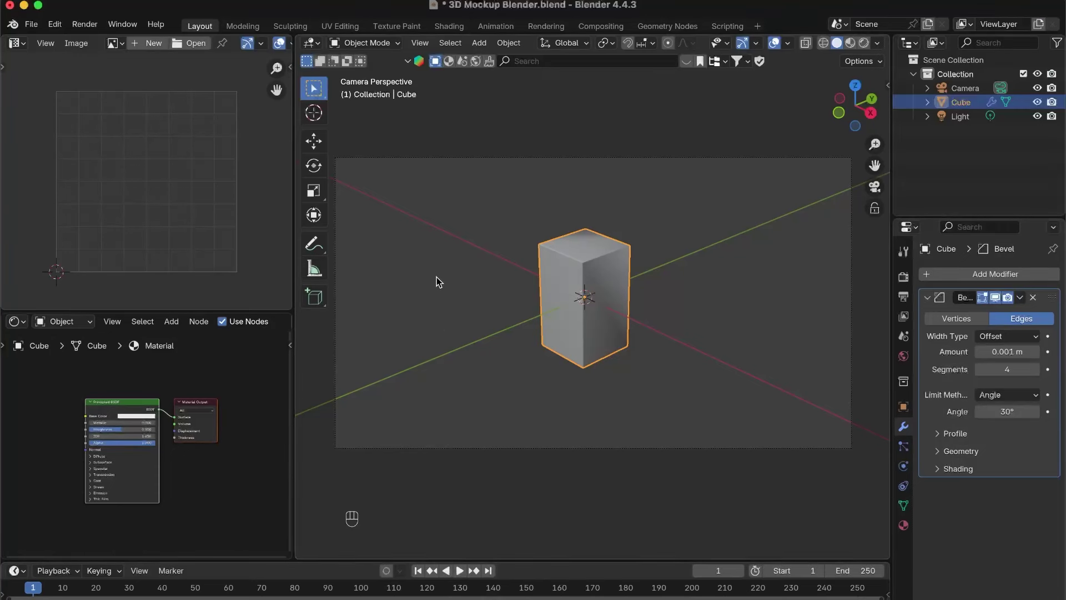
{"action": "left_click_drag", "start_coordinate": [293, 241], "coordinate": [336, 242]}
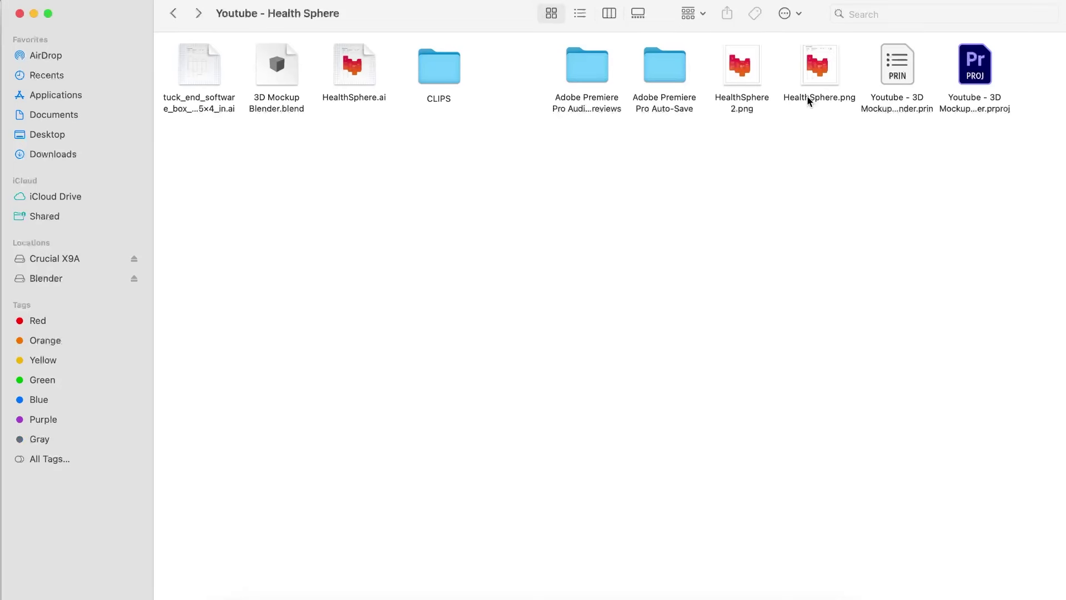
{"action": "left_click", "coordinate": [814, 104]}
{"action": "mouse_move", "coordinate": [824, 67]}
{"action": "left_mouse_down"}
{"action": "mouse_move", "coordinate": [601, 207]}
{"action": "mouse_move", "coordinate": [484, 238]}
{"action": "mouse_move", "coordinate": [228, 379]}
{"action": "mouse_move", "coordinate": [61, 412]}
{"action": "left_mouse_up"}
{"action": "key", "text": "super+Tab"}
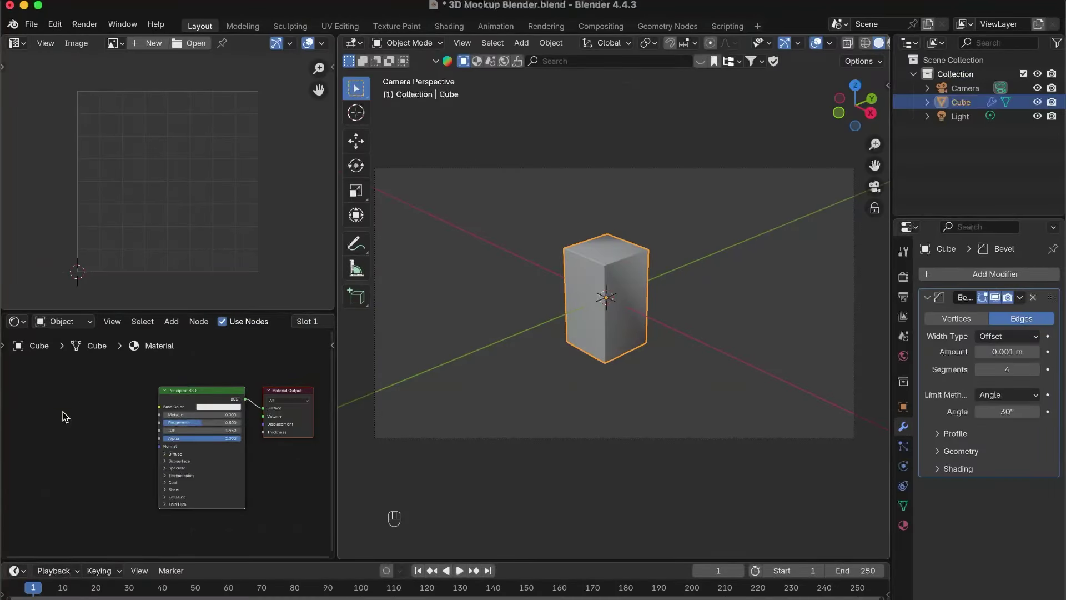
{"action": "scroll", "coordinate": [105, 430], "scroll_direction": "up", "scroll_amount": 1}
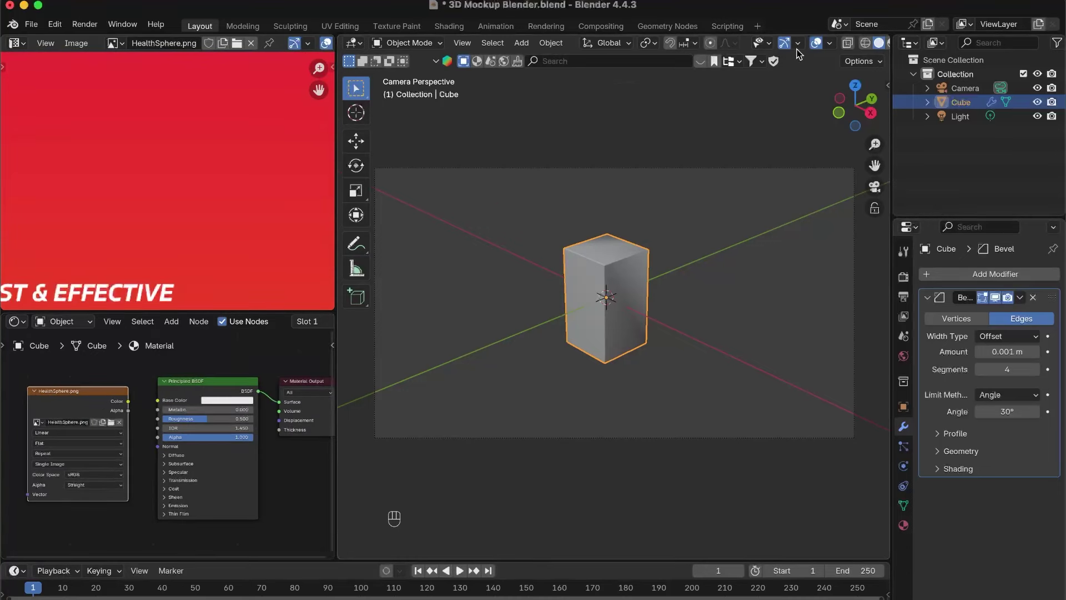
Step: Set the viewport to Material Preview and connect the HealthSphere.png texture's Color output to the Principled BSDF's Base Color
{"action": "scroll", "coordinate": [600, 47], "scroll_direction": "down", "scroll_amount": 2}
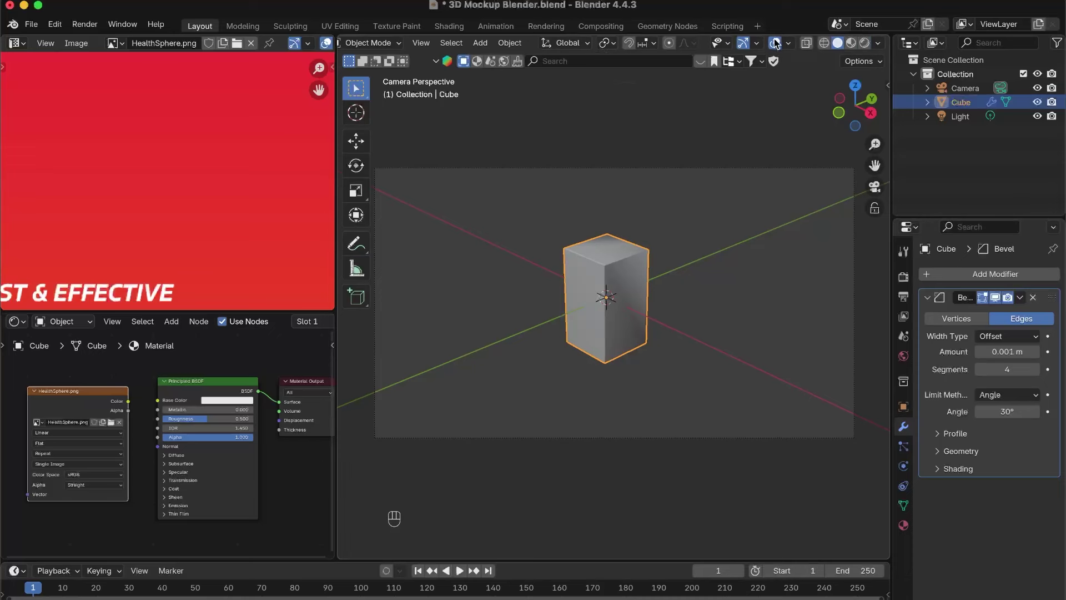
{"action": "left_click", "coordinate": [851, 44]}
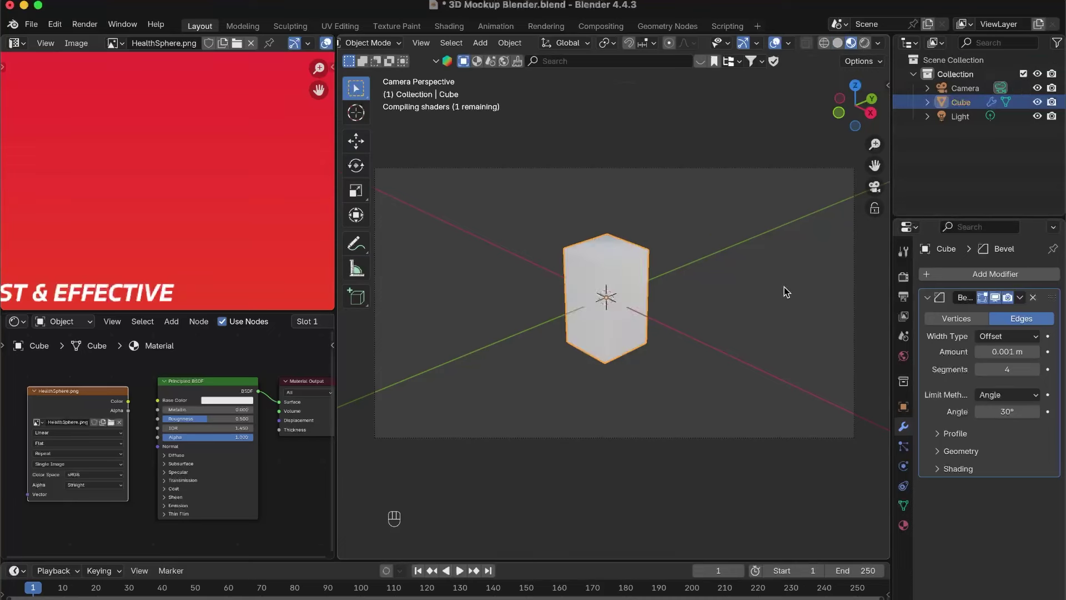
{"action": "left_click", "coordinate": [903, 276]}
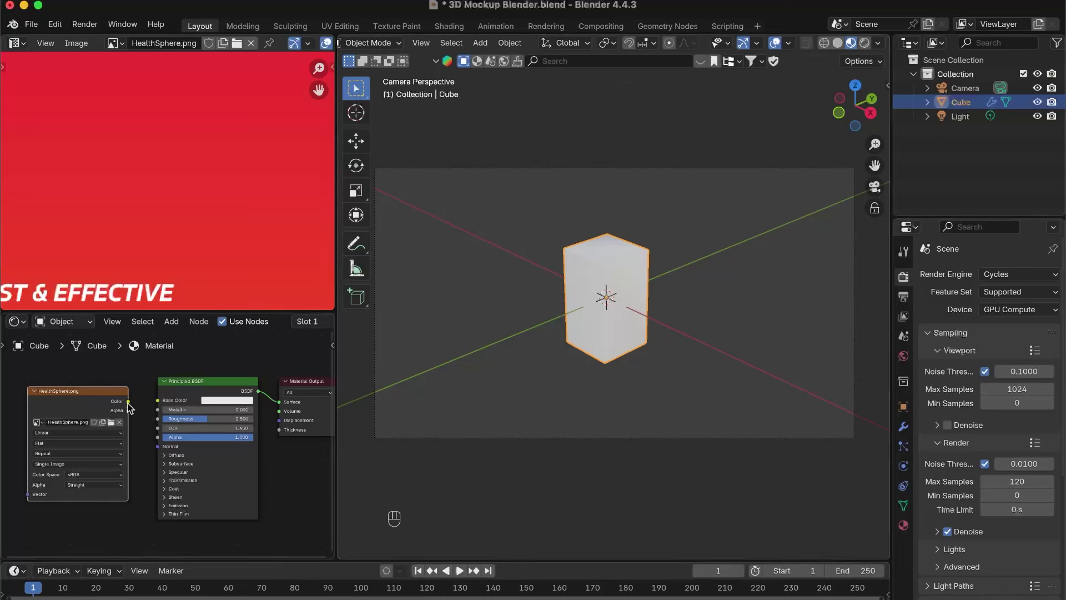
{"action": "left_click_drag", "start_coordinate": [128, 402], "coordinate": [157, 401]}
{"action": "left_click_drag", "start_coordinate": [337, 211], "coordinate": [293, 211]}
{"action": "scroll", "coordinate": [651, 285], "scroll_direction": "up", "scroll_amount": 3}
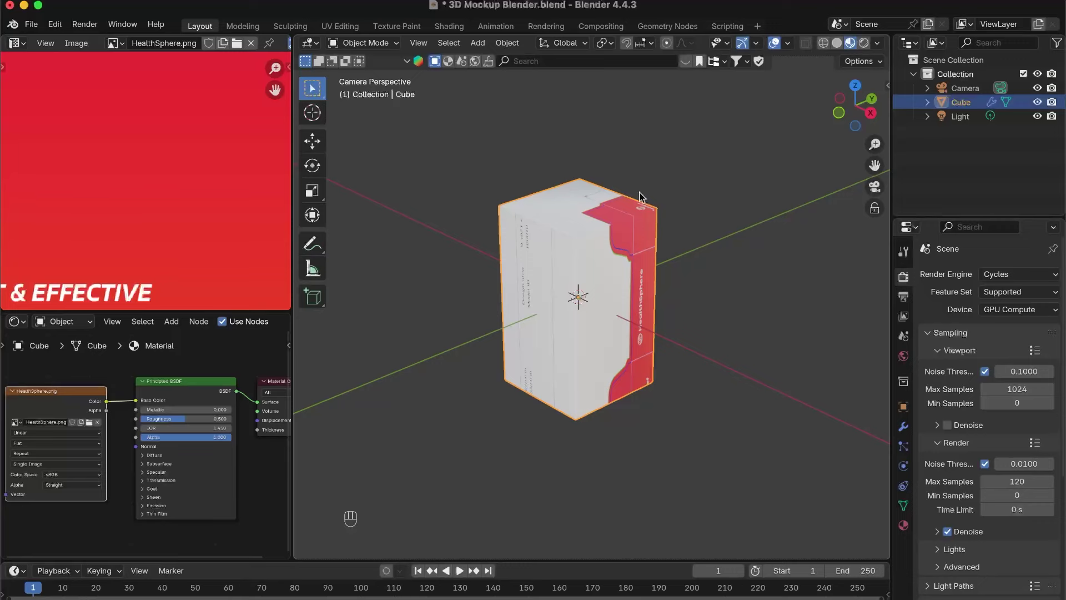
Step: Examine the textured box from another angle, return to the camera view, and bring the whole dieline artwork into view in the UV Editor
{"action": "scroll", "coordinate": [649, 223], "scroll_direction": "up", "scroll_amount": 1}
{"action": "middle_click_drag", "start_coordinate": [648, 224], "coordinate": [780, 331]}
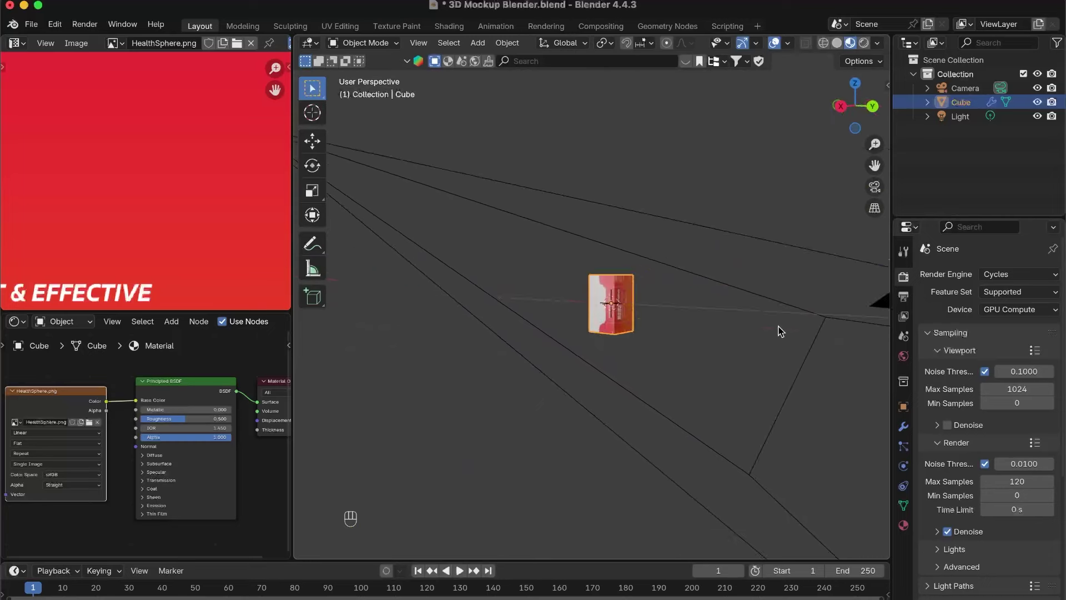
{"action": "key", "text": "KP_0"}
{"action": "scroll", "coordinate": [227, 199], "scroll_direction": "down", "scroll_amount": 2}
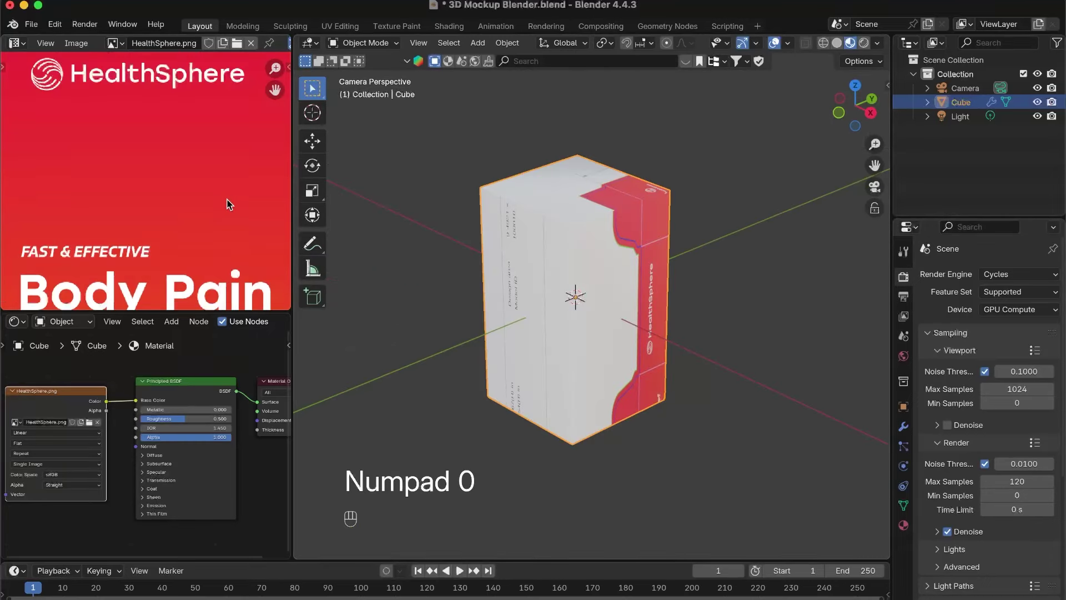
{"action": "scroll", "coordinate": [228, 199], "scroll_direction": "down", "scroll_amount": 5}
{"action": "middle_click_drag", "start_coordinate": [126, 192], "coordinate": [155, 183], "text": "shift"}
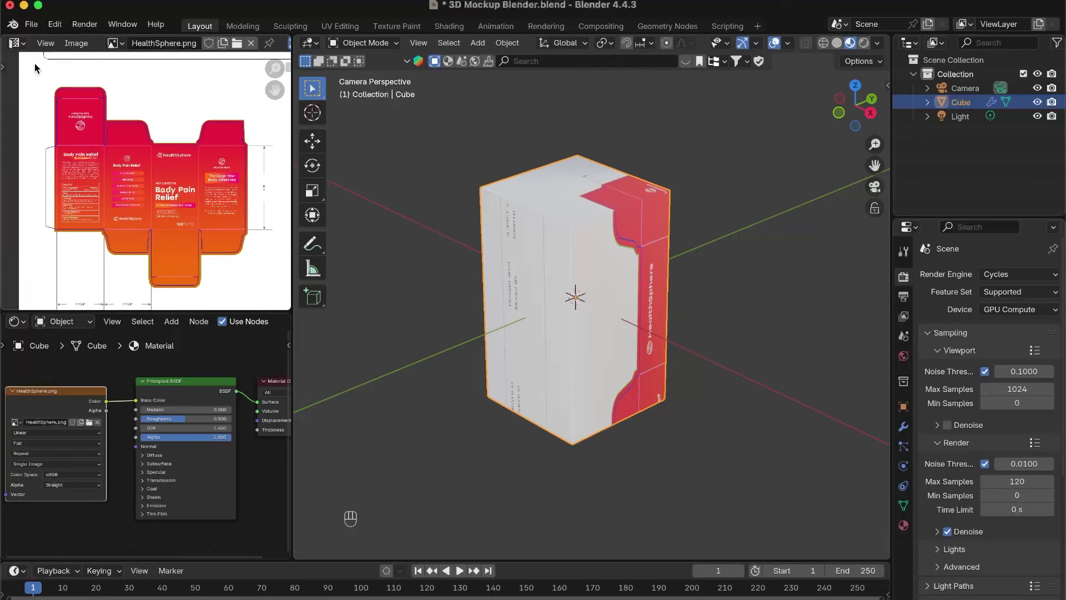
{"action": "left_click", "coordinate": [17, 43]}
{"action": "left_click", "coordinate": [24, 45]}
Step: Enter Edit Mode on the box, show its full UV layout, and select only the left-facing side in face selection mode
{"action": "key", "text": "Tab"}
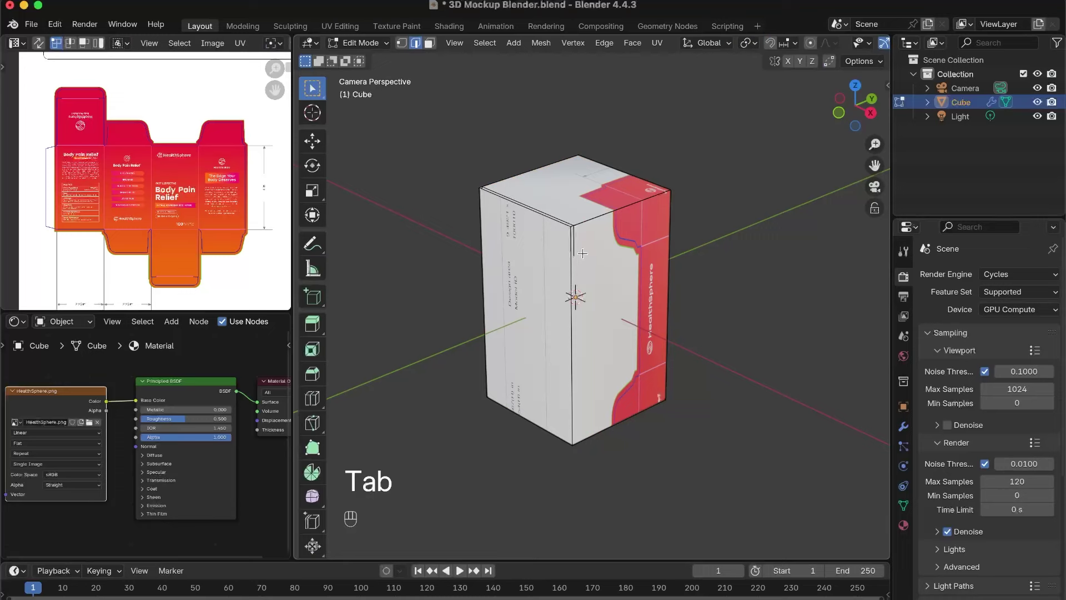
{"action": "key", "text": "a"}
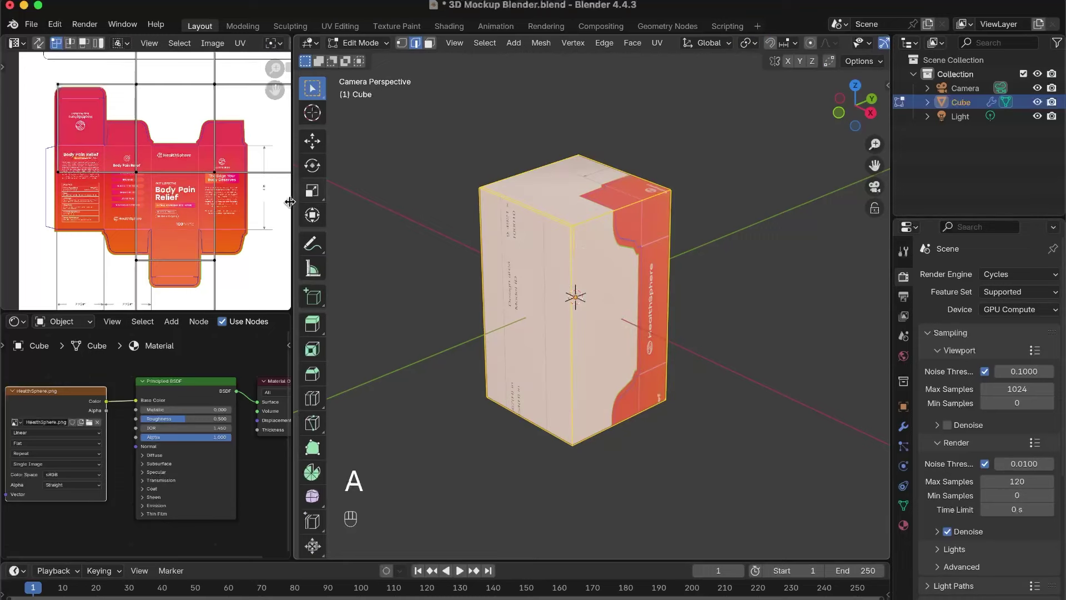
{"action": "scroll", "coordinate": [265, 205], "scroll_direction": "down", "scroll_amount": 3}
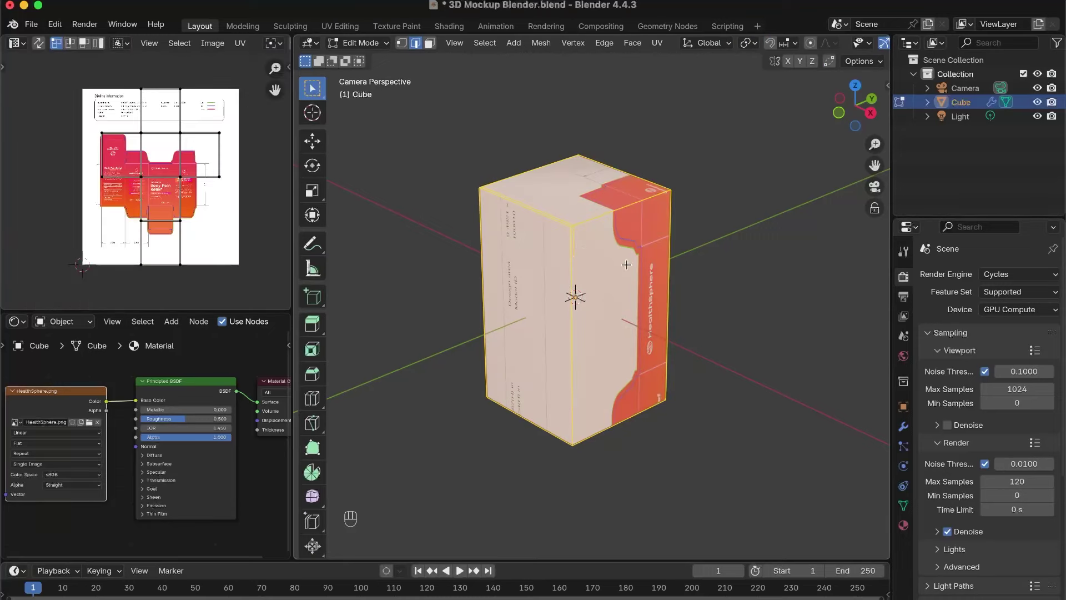
{"action": "left_click", "coordinate": [431, 44]}
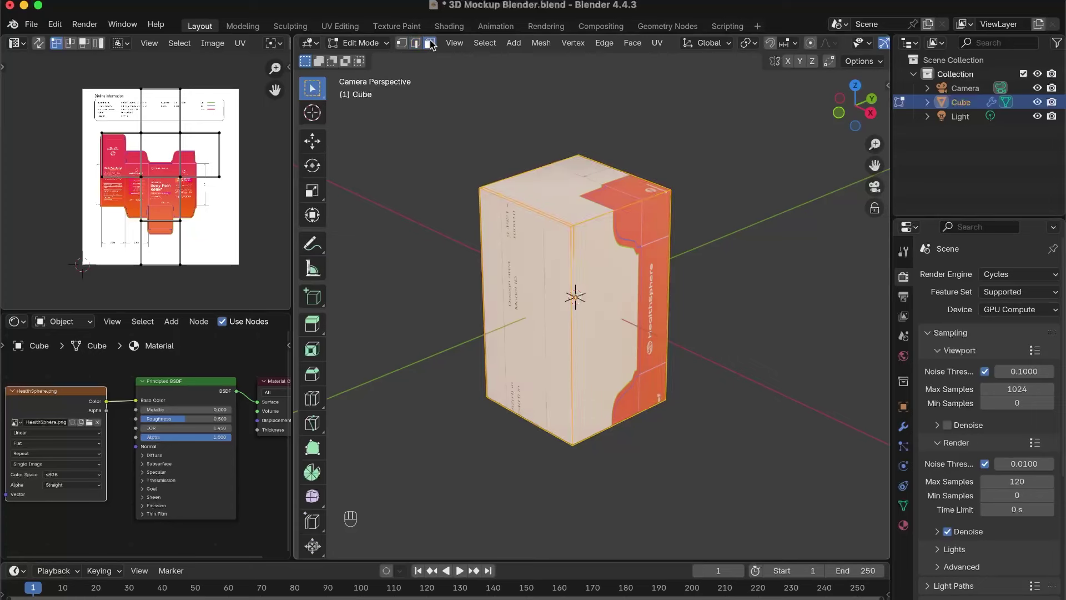
{"action": "key", "text": "a"}
{"action": "key", "text": "a"}
{"action": "left_click", "coordinate": [538, 270]}
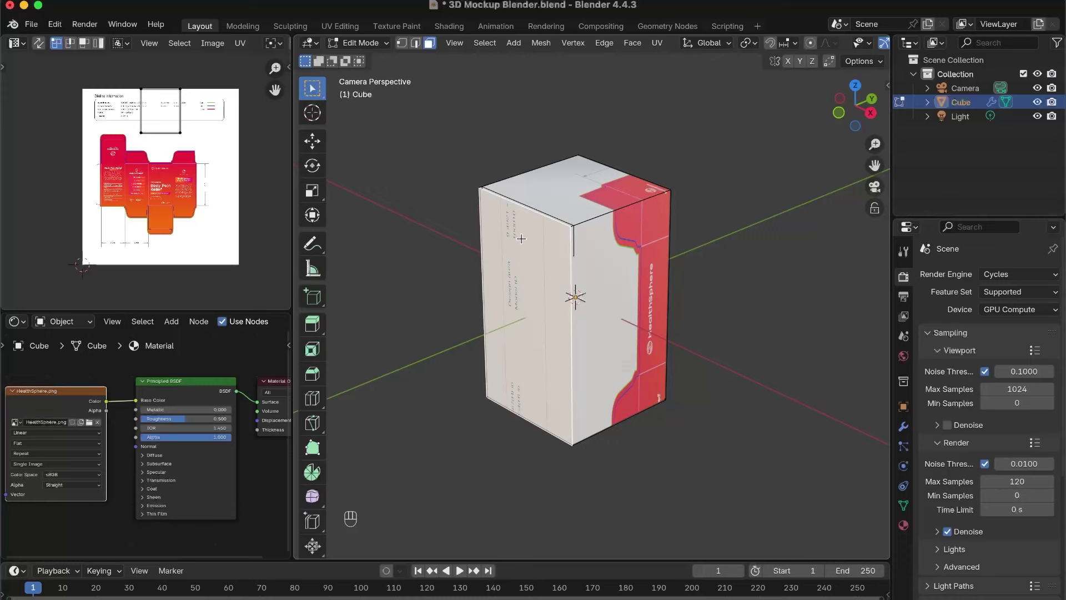
{"action": "key", "text": "u"}
{"action": "left_click", "coordinate": [514, 223]}
{"action": "key", "text": "super+z"}
Step: Unwrap the selected face with Unwrap Conformal and scale its UV island down to about the size of one artwork side panel
{"action": "key", "text": "u"}
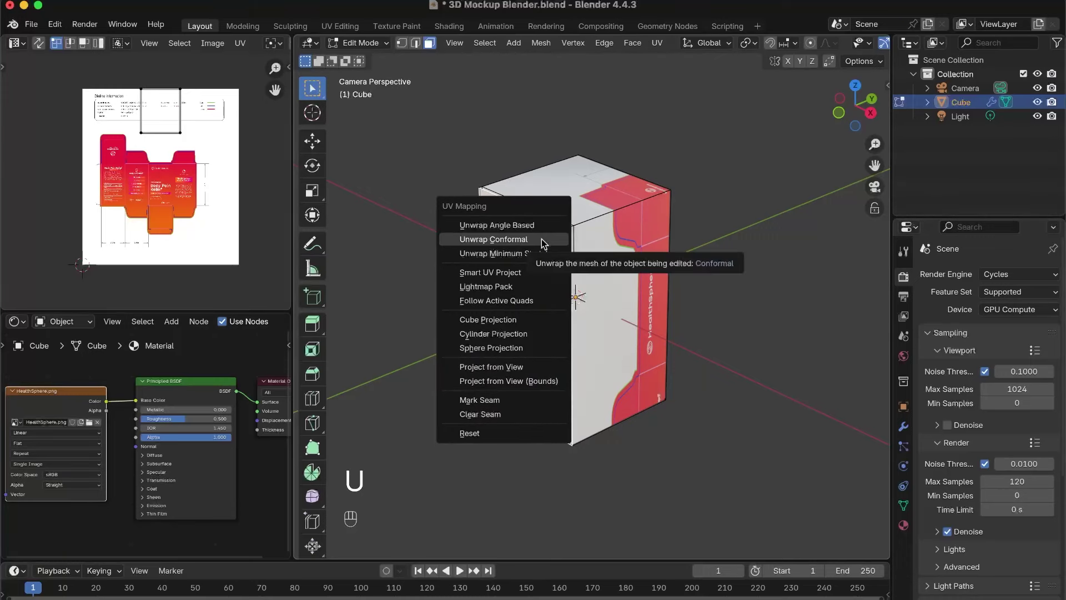
{"action": "left_click", "coordinate": [542, 241]}
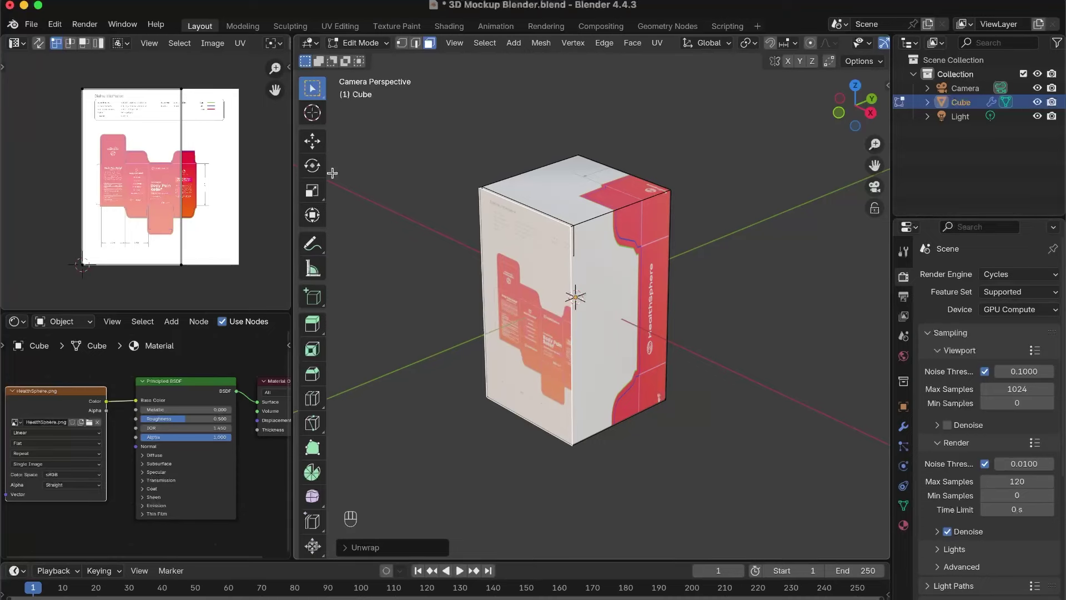
{"action": "left_click_drag", "start_coordinate": [292, 172], "coordinate": [355, 173]}
{"action": "key", "text": "a"}
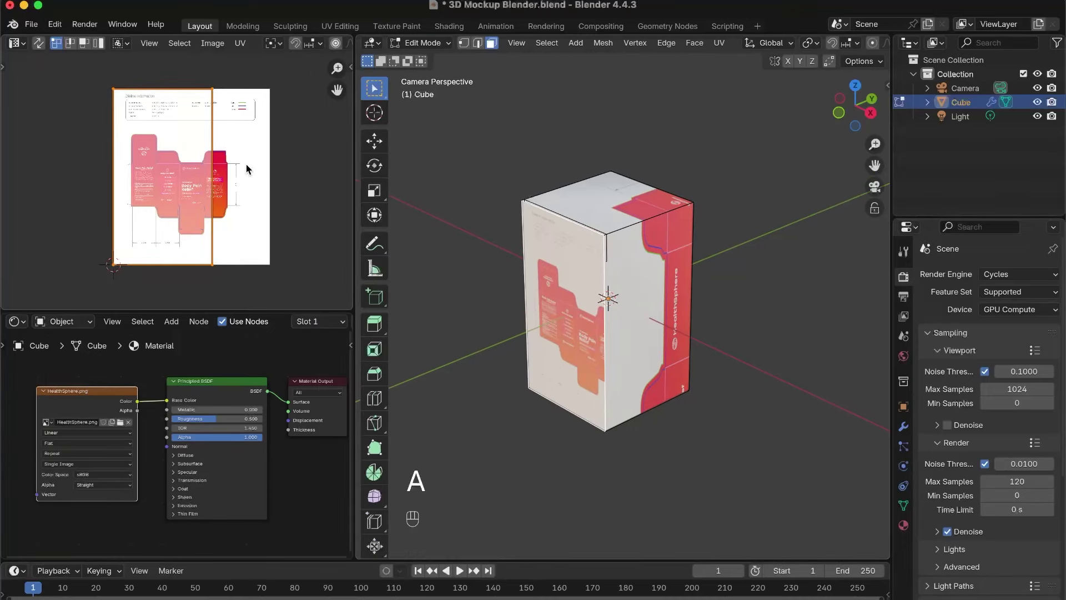
{"action": "scroll", "coordinate": [272, 134], "scroll_direction": "up", "scroll_amount": 1}
{"action": "key", "text": "s"}
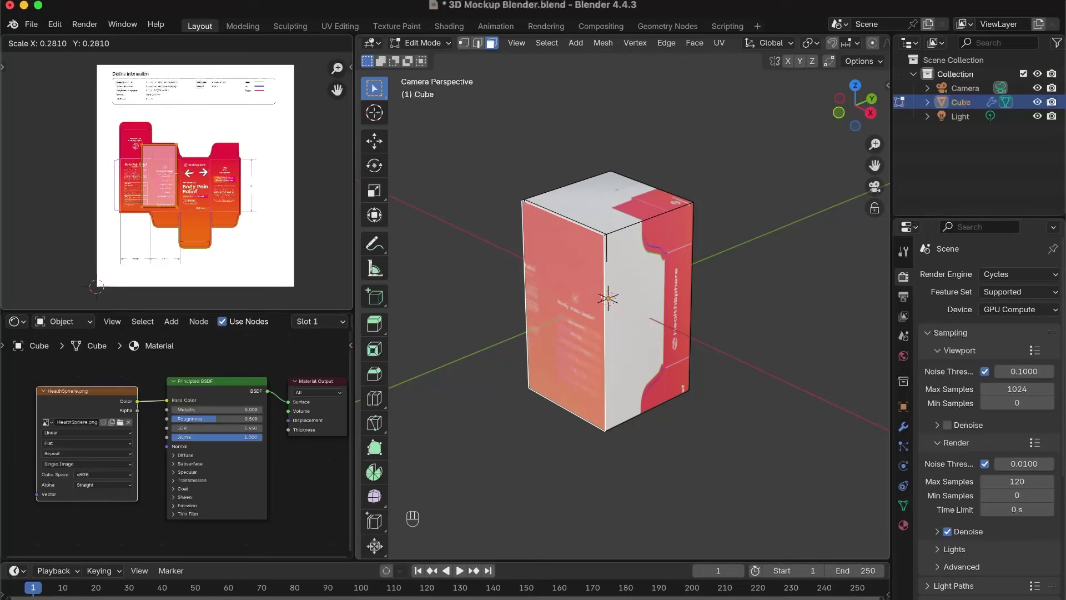
{"action": "left_click", "coordinate": [207, 162]}
{"action": "scroll", "coordinate": [210, 160], "scroll_direction": "up", "scroll_amount": 4}
{"action": "scroll", "coordinate": [211, 163], "scroll_direction": "up", "scroll_amount": 2}
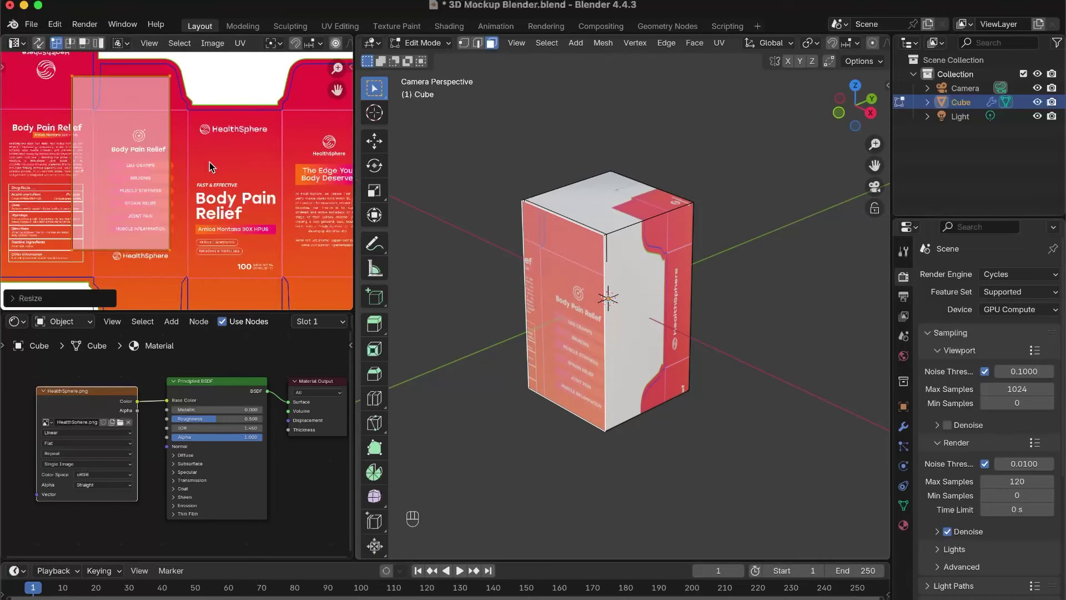
Step: Move the UV island about 0.18 in X and -0.04 in Y onto the artwork's main Body Pain Relief front panel
{"action": "key", "text": "g"}
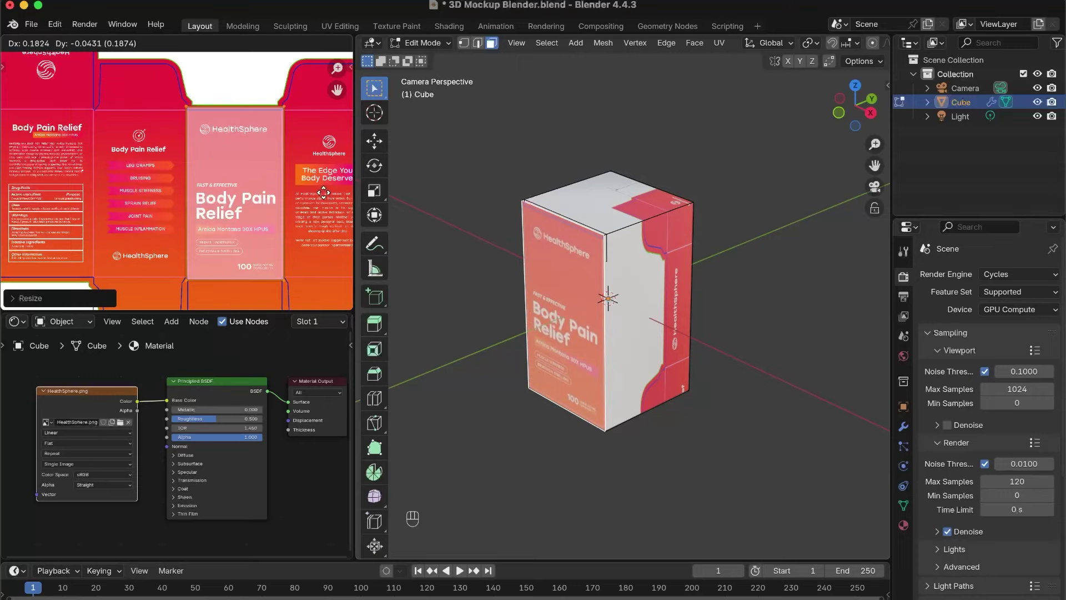
{"action": "left_click", "coordinate": [324, 193]}
{"action": "scroll", "coordinate": [319, 123], "scroll_direction": "up", "scroll_amount": 1}
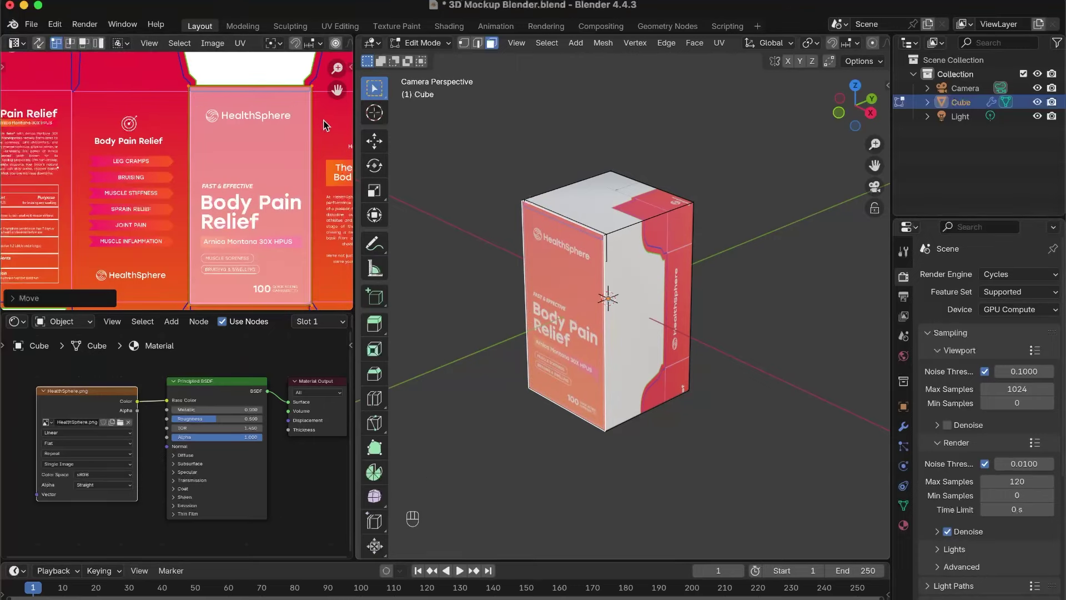
Step: Shrink the front face's UV island to about 0.95 and nudge it about -0.002 in Y to fit the front panel
{"action": "key", "text": "s"}
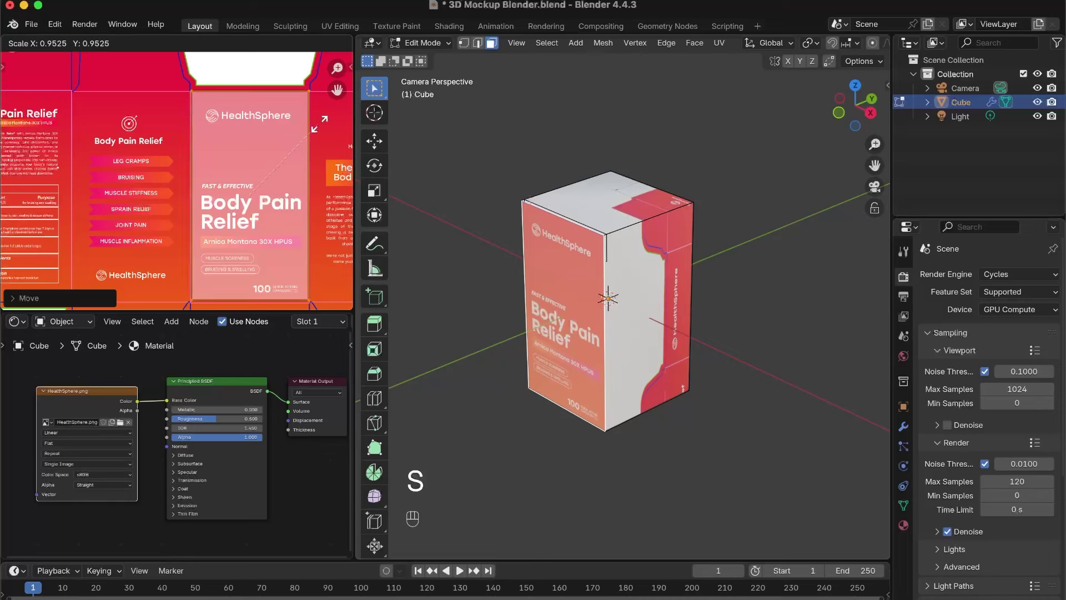
{"action": "left_click", "coordinate": [321, 127]}
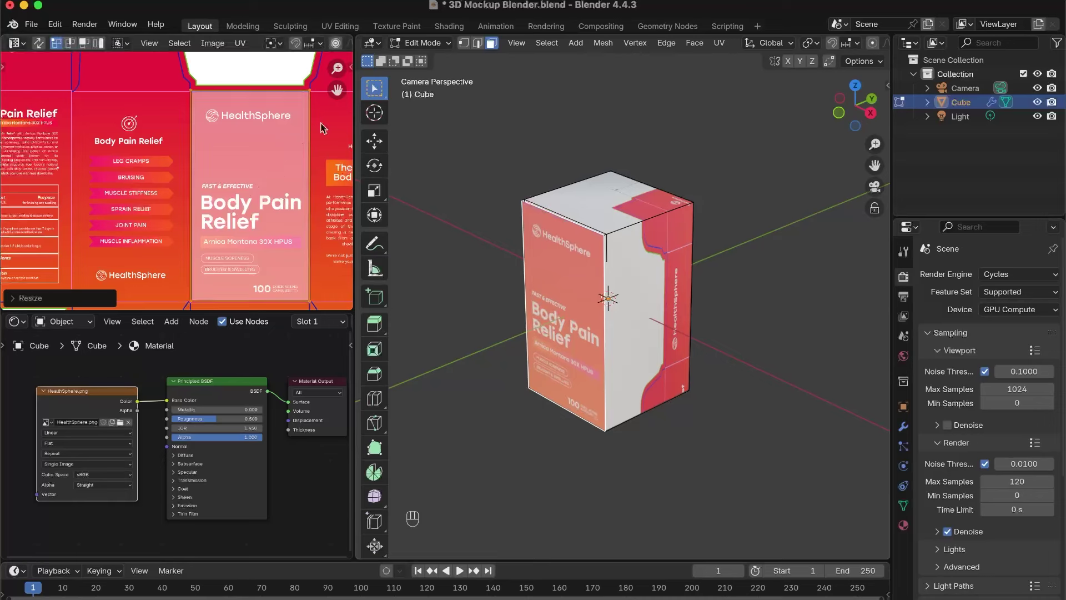
{"action": "key", "text": "g"}
{"action": "key", "text": "y"}
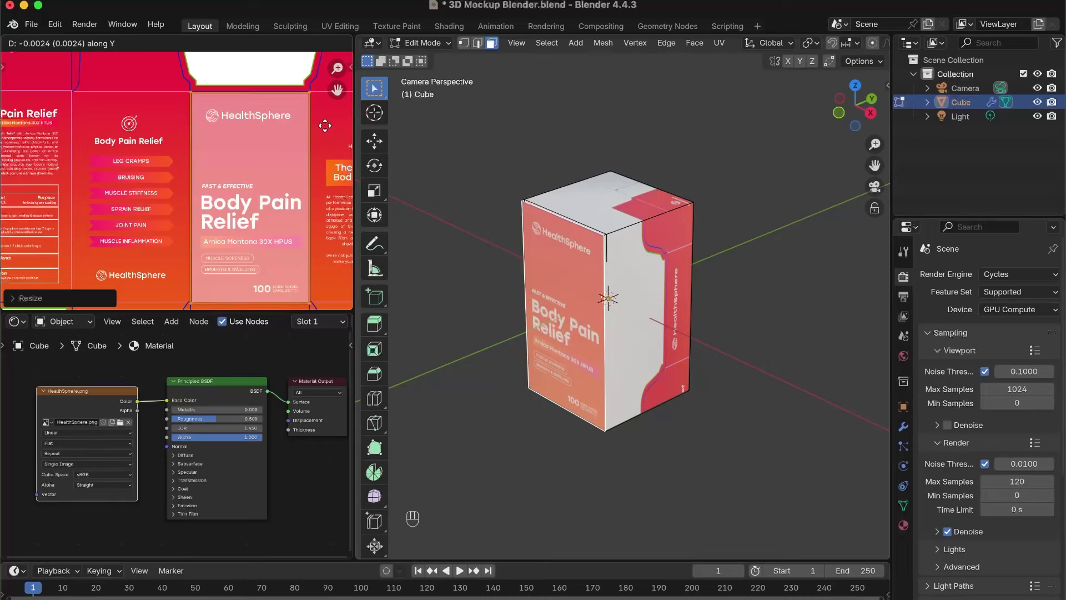
{"action": "left_click", "coordinate": [325, 125]}
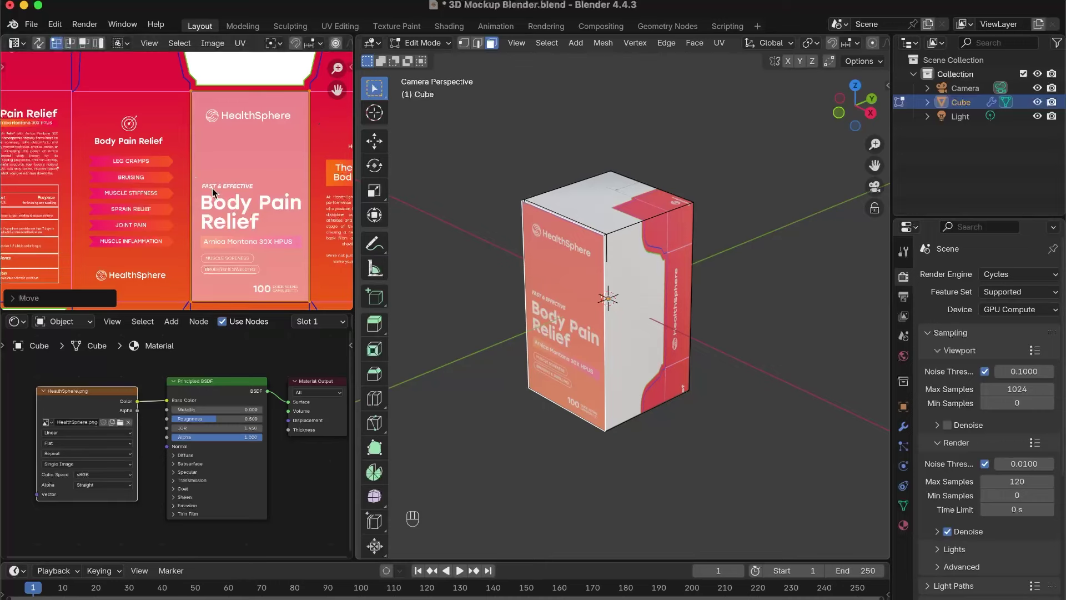
Step: Select the box's right-facing side, unwrap it, and scale its UV island down to slightly smaller than one artwork panel
{"action": "scroll", "coordinate": [217, 191], "scroll_direction": "down", "scroll_amount": 2}
{"action": "left_click", "coordinate": [644, 299]}
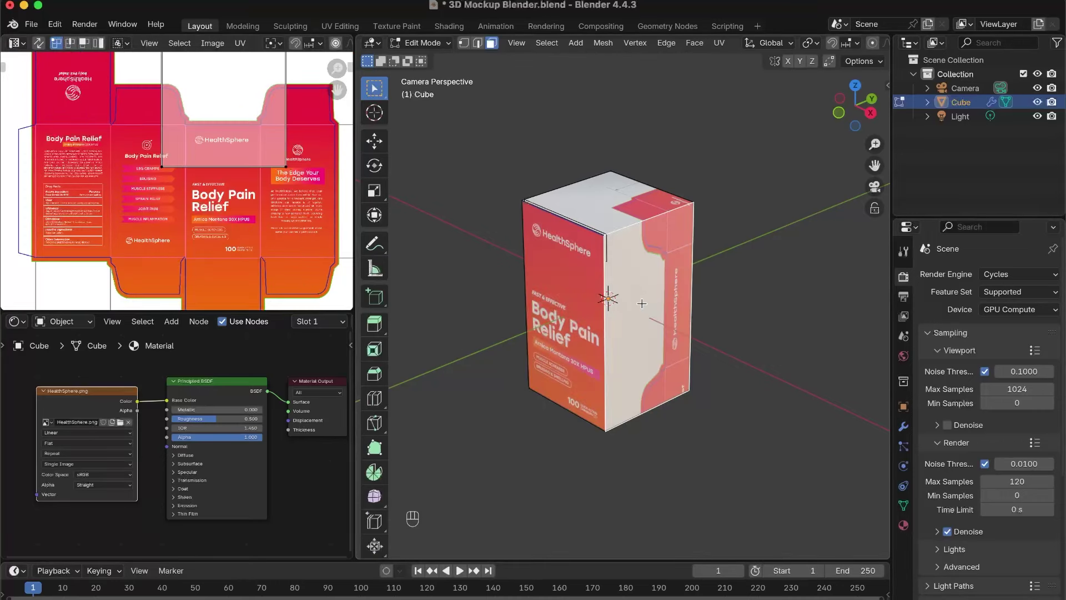
{"action": "scroll", "coordinate": [183, 172], "scroll_direction": "down", "scroll_amount": 2}
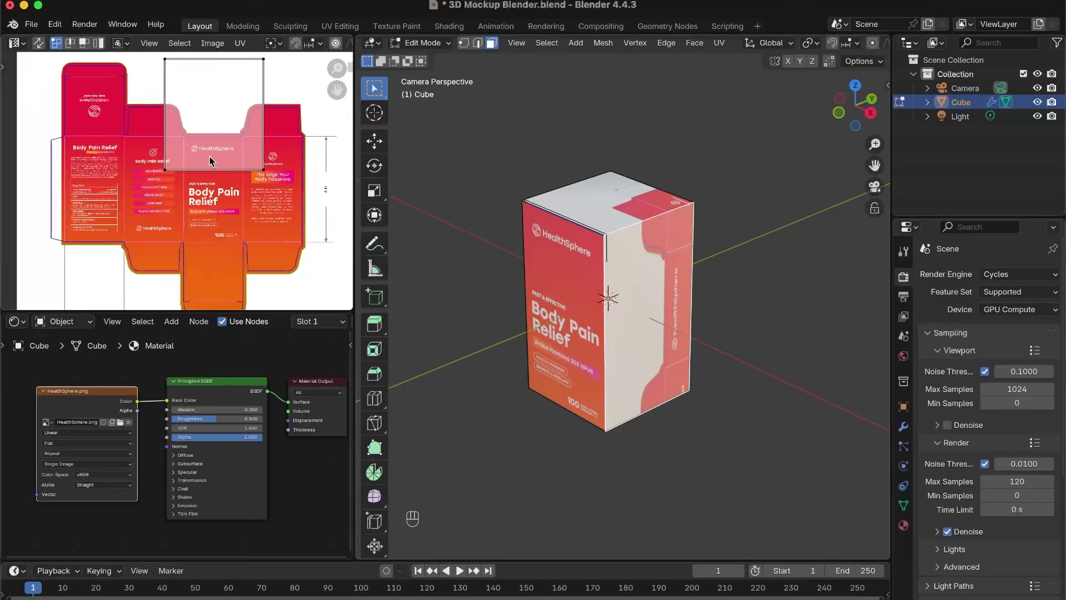
{"action": "key", "text": "u"}
{"action": "left_click", "coordinate": [657, 332]}
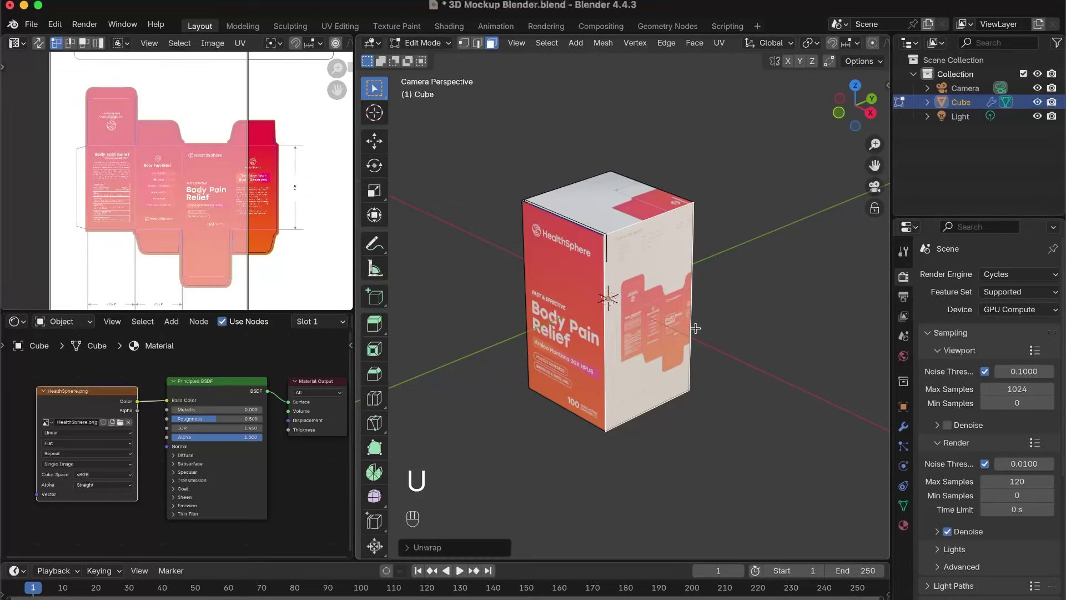
{"action": "key", "text": "a"}
{"action": "key", "text": "s"}
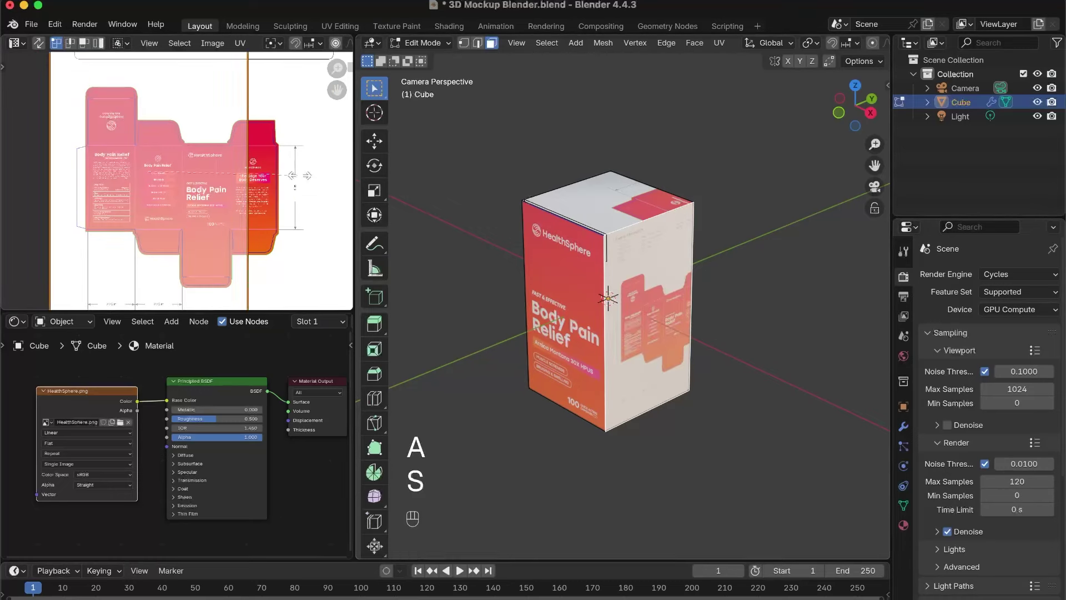
{"action": "left_click", "coordinate": [177, 175]}
Step: Move the UV island onto the "The Edge Your Body Deserves" panel, enlarge it to fit the panel edges, and leave Edit Mode
{"action": "key", "text": "g"}
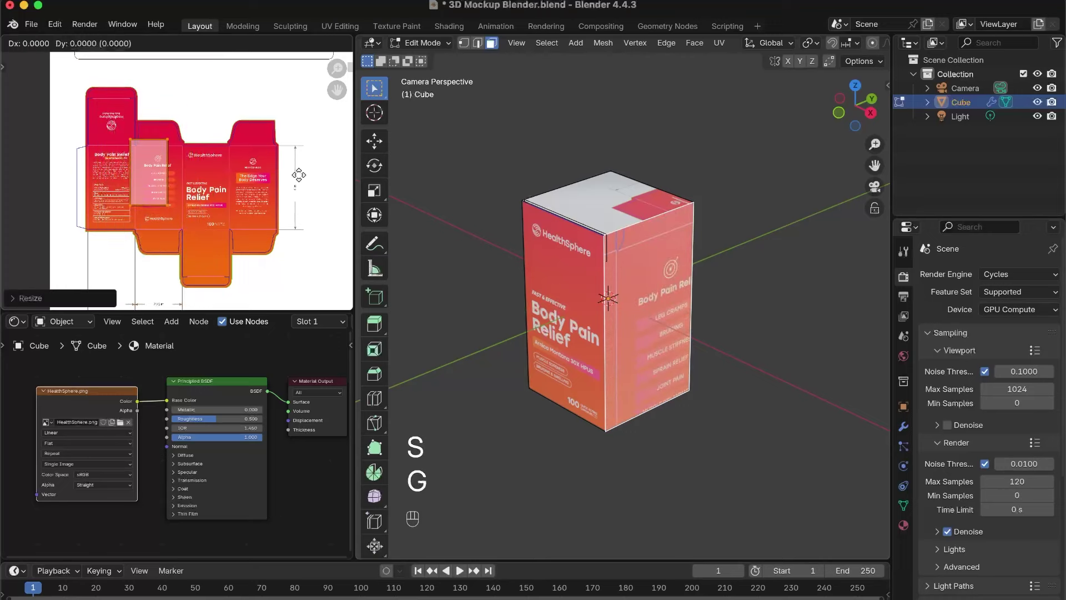
{"action": "left_click", "coordinate": [237, 203]}
{"action": "scroll", "coordinate": [236, 200], "scroll_direction": "up", "scroll_amount": 4}
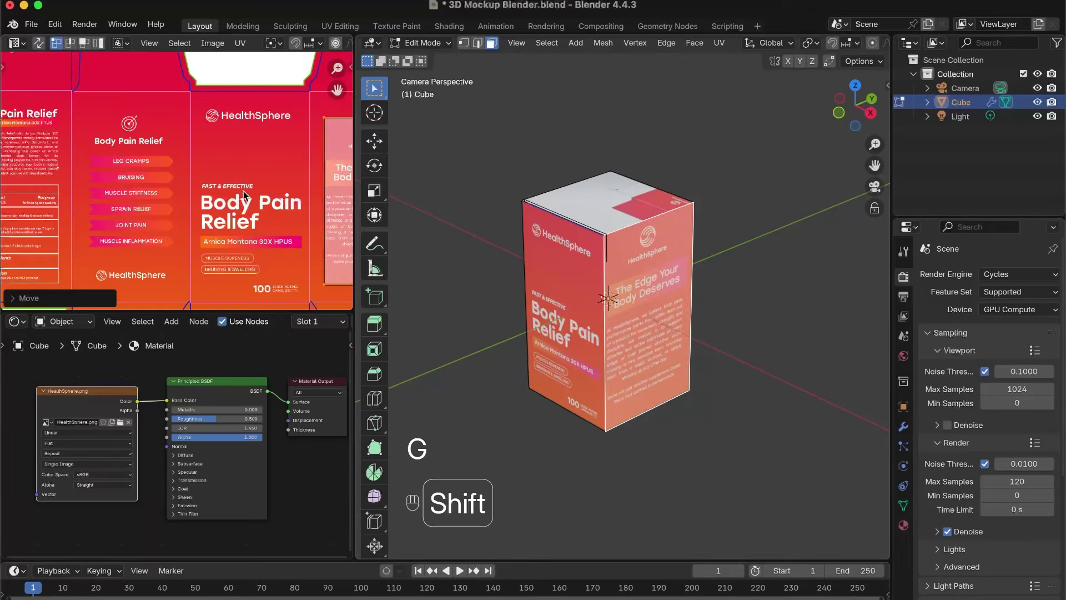
{"action": "middle_click_drag", "start_coordinate": [238, 192], "coordinate": [42, 181], "text": "shift"}
{"action": "key", "text": "a"}
{"action": "key", "text": "s"}
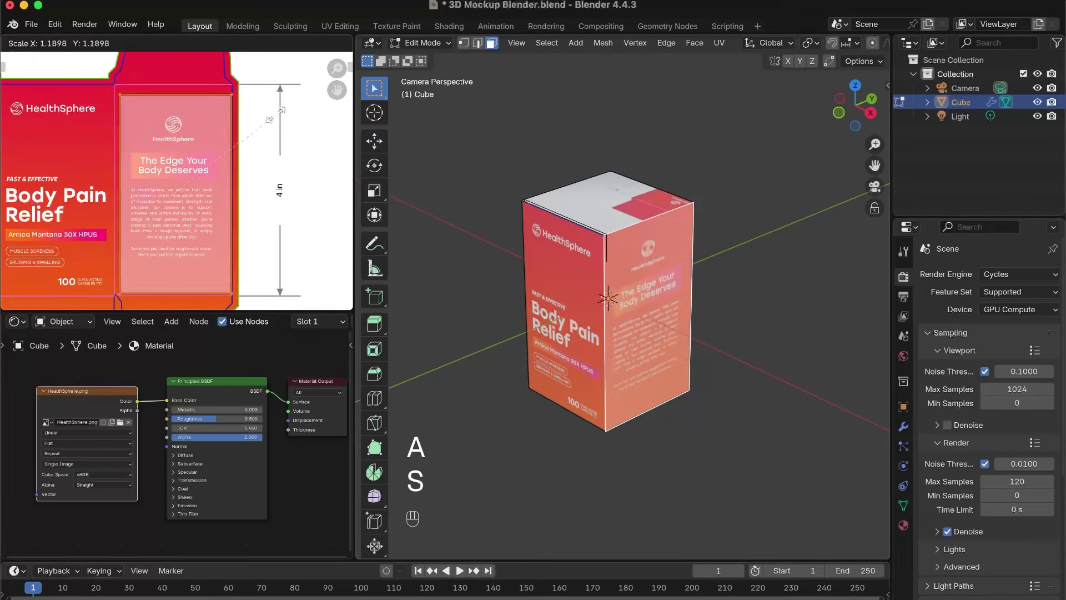
{"action": "left_click", "coordinate": [281, 105]}
{"action": "key", "text": "g"}
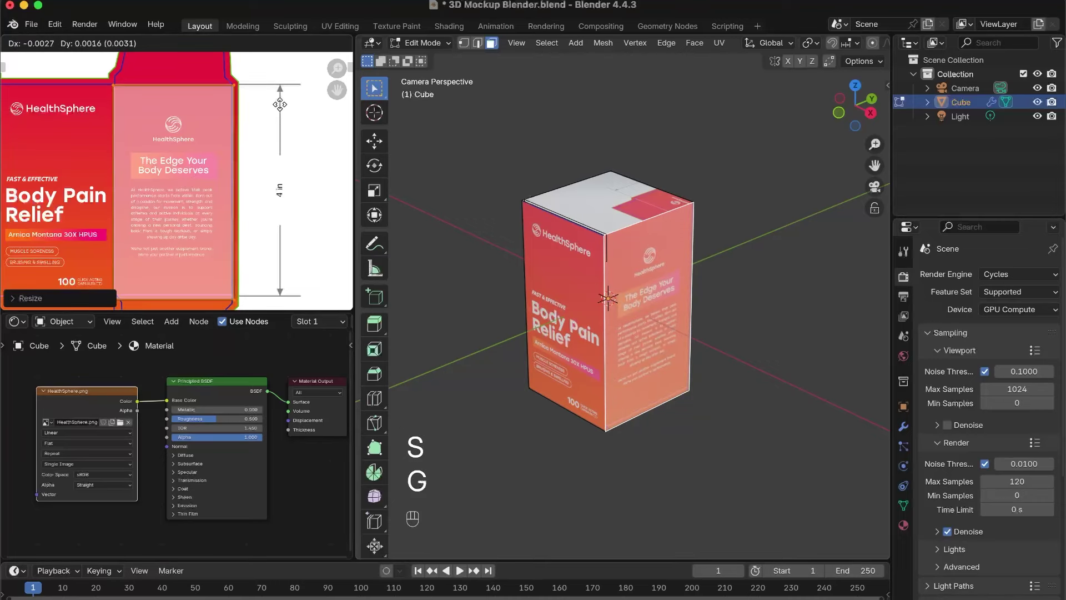
{"action": "left_click", "coordinate": [279, 104]}
{"action": "key", "text": "Tab"}
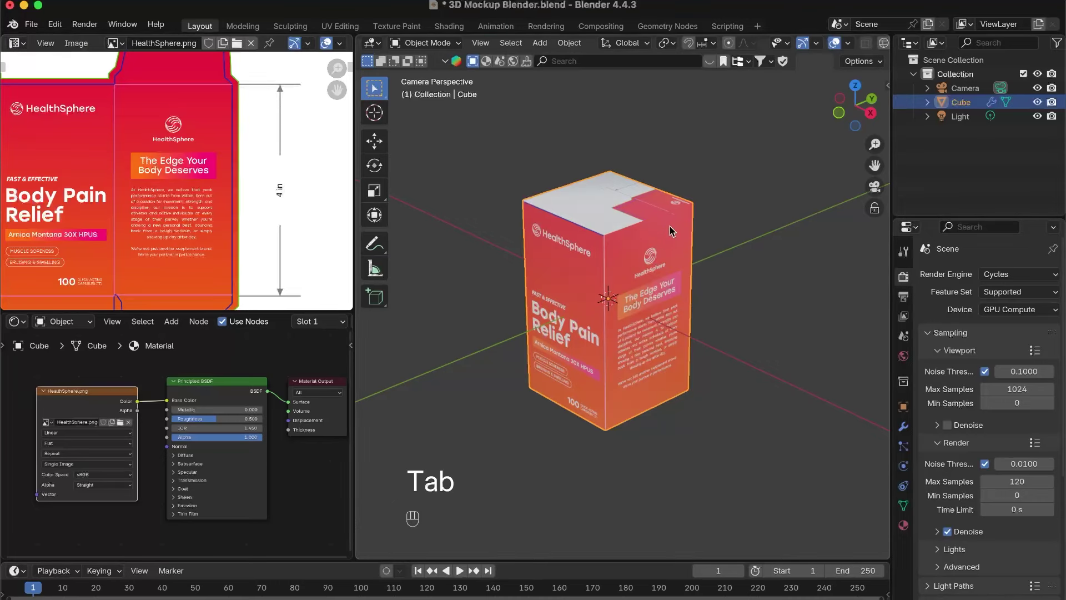
Step: Fit the back face's UV island to the Drug Facts panel, moving it about -0.12 in X and -0.04 in Y and adjusting its scale
{"action": "key", "text": "KP_1"}
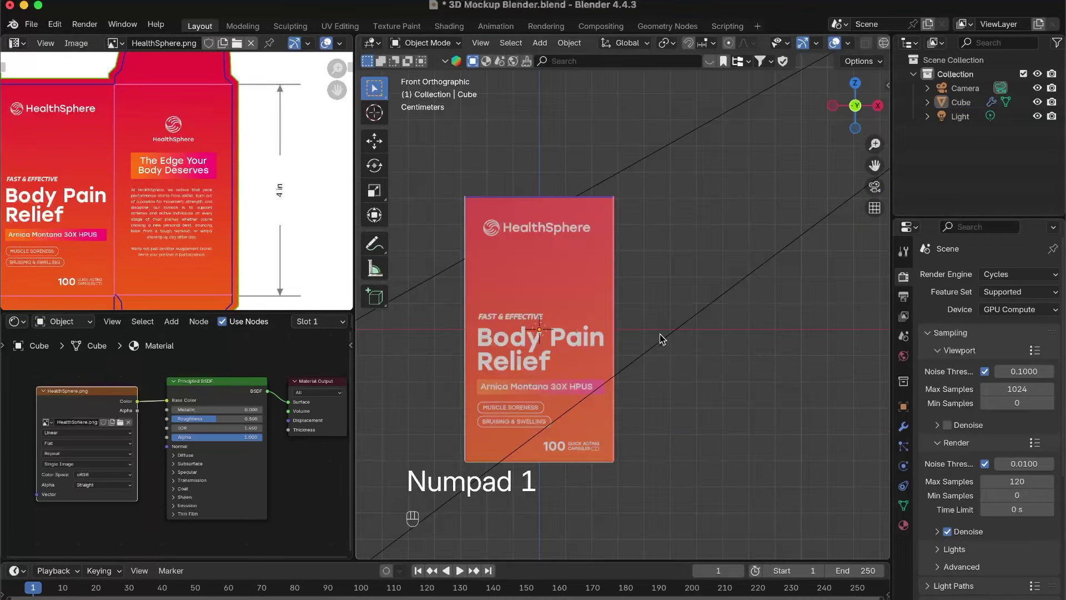
{"action": "middle_click_drag", "start_coordinate": [664, 340], "coordinate": [542, 370]}
{"action": "middle_click_drag", "start_coordinate": [715, 327], "coordinate": [528, 340]}
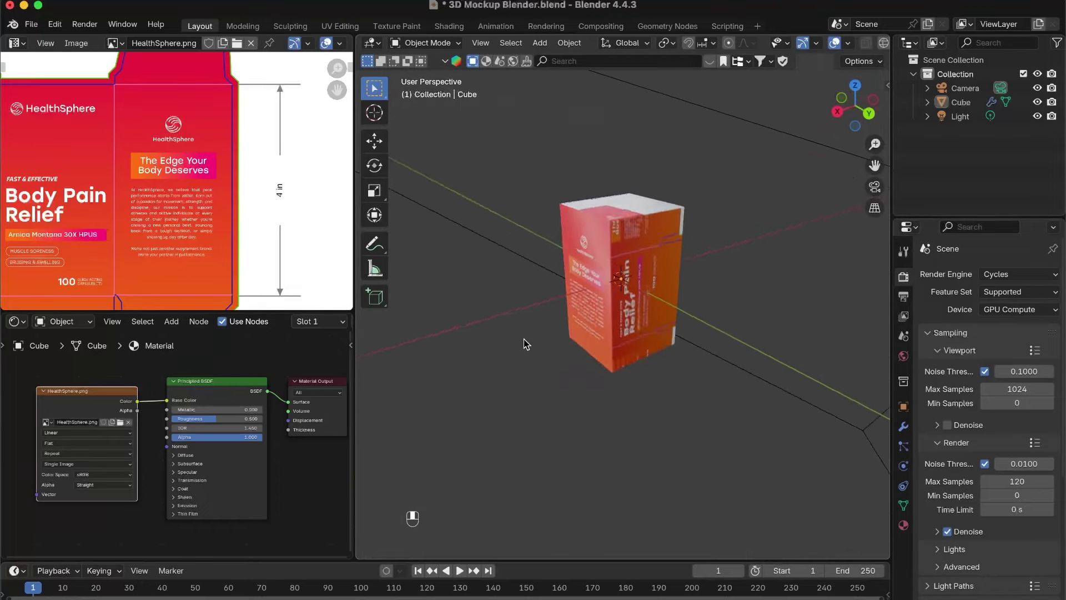
{"action": "key", "text": "g"}
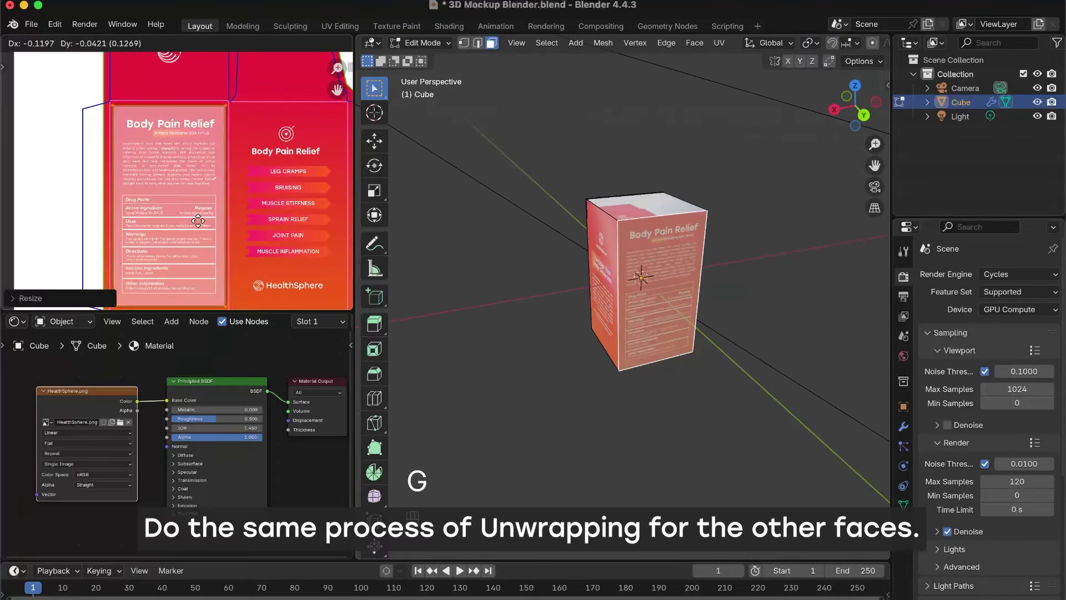
{"action": "left_click", "coordinate": [202, 222]}
{"action": "key", "text": "s"}
{"action": "left_click", "coordinate": [329, 204]}
{"action": "middle_click_drag", "start_coordinate": [278, 222], "coordinate": [279, 174]}
{"action": "key", "text": "g"}
{"action": "key", "text": "y"}
{"action": "left_click", "coordinate": [278, 175]}
Step: Select the remaining side face of the box, unwrap it, and scale its UV island down to about one artwork side panel
{"action": "middle_click_drag", "start_coordinate": [627, 261], "coordinate": [496, 247]}
{"action": "left_click", "coordinate": [645, 297]}
{"action": "key", "text": "u"}
{"action": "left_click", "coordinate": [645, 297]}
{"action": "scroll", "coordinate": [255, 167], "scroll_direction": "down", "scroll_amount": 2}
{"action": "key", "text": "s"}
{"action": "left_click", "coordinate": [255, 166]}
Step: Move the UV island onto the side panel listing Leg Cramps to Muscle Inflammation and scale it to fit
{"action": "key", "text": "g"}
{"action": "left_click", "coordinate": [272, 187]}
{"action": "key", "text": "s"}
{"action": "left_click", "coordinate": [273, 190]}
Step: Select the box's top face from the top view, unwrap it, and scale its UV island down to about the lid panel's size
{"action": "scroll", "coordinate": [725, 226], "scroll_direction": "down", "scroll_amount": 4}
{"action": "middle_click_drag", "start_coordinate": [725, 226], "coordinate": [692, 310]}
{"action": "key", "text": "KP_3"}
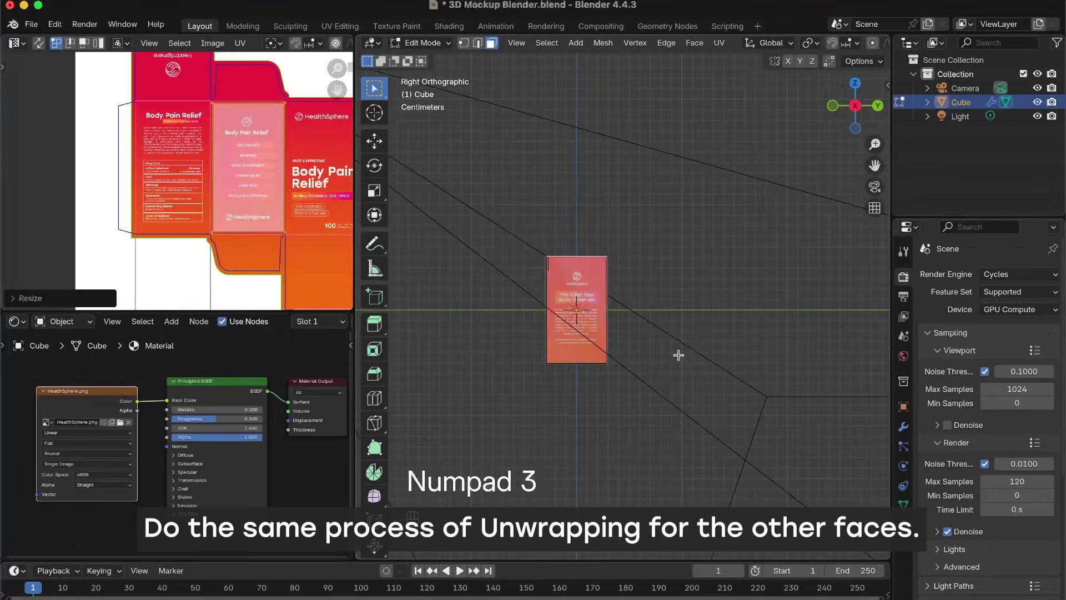
{"action": "key", "text": "KP_7"}
{"action": "left_click", "coordinate": [630, 222]}
{"action": "key", "text": "u"}
{"action": "left_click", "coordinate": [671, 243]}
{"action": "key", "text": "a"}
{"action": "key", "text": "s"}
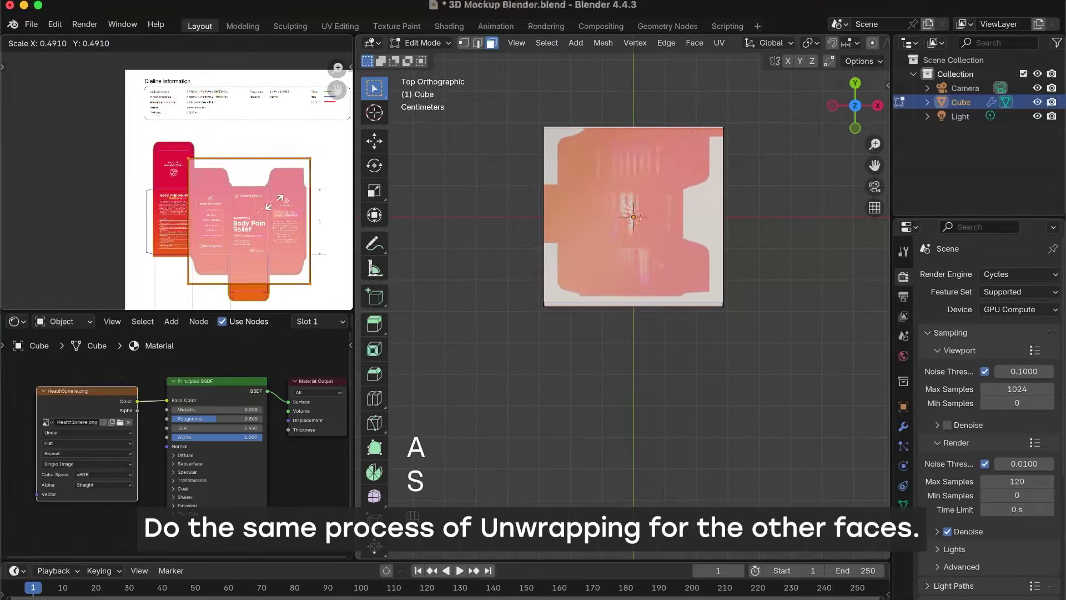
{"action": "left_click", "coordinate": [258, 216]}
Step: Move the top face's UV island onto the upside-down HealthSphere lid panel and scale and nudge it to match the panel edges
{"action": "scroll", "coordinate": [266, 216], "scroll_direction": "up", "scroll_amount": 1}
{"action": "key", "text": "g"}
{"action": "left_click", "coordinate": [180, 151]}
{"action": "scroll", "coordinate": [307, 198], "scroll_direction": "up", "scroll_amount": 4}
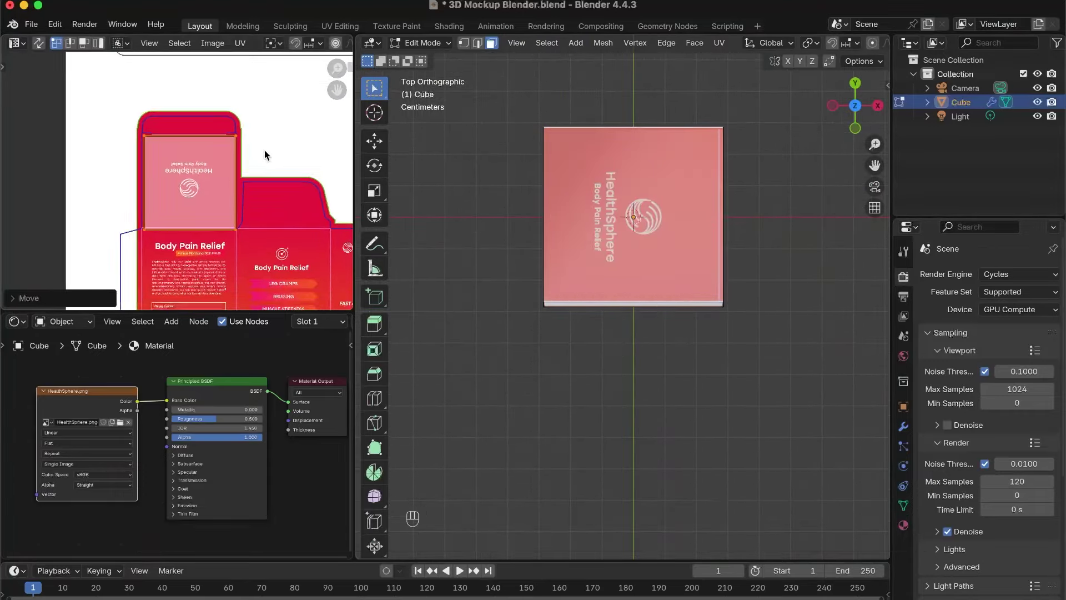
{"action": "key", "text": "s"}
{"action": "left_click", "coordinate": [304, 143]}
{"action": "key", "text": "g"}
{"action": "left_click", "coordinate": [303, 140]}
Step: Rotate the top face's UV island by 90° so the lid artwork reads in the front face's direction
{"action": "middle_click_drag", "start_coordinate": [549, 258], "coordinate": [551, 195]}
{"action": "middle_click_drag", "start_coordinate": [765, 257], "coordinate": [689, 234]}
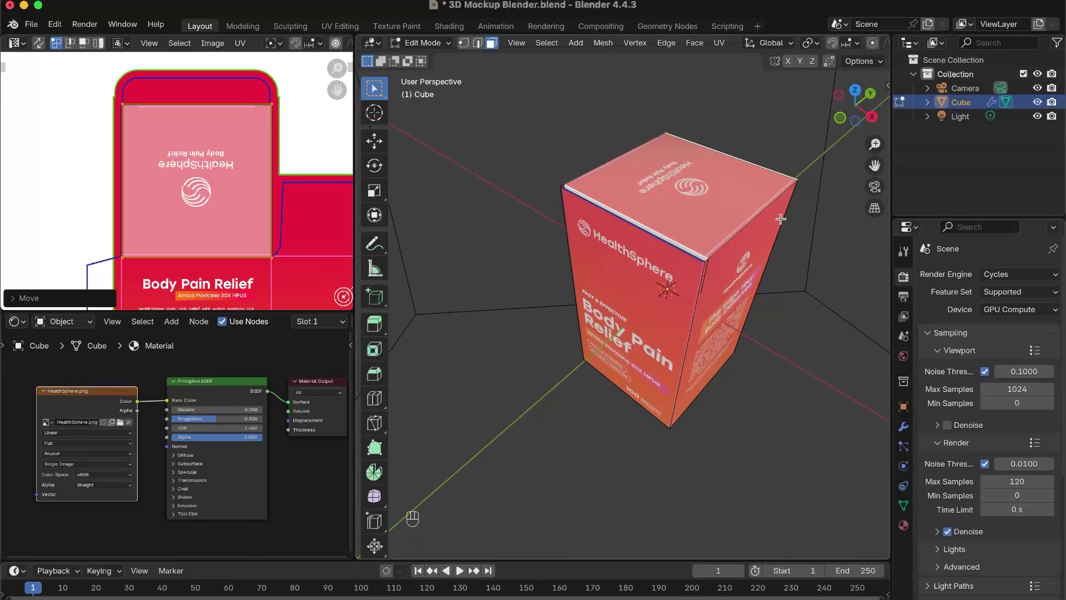
{"action": "key", "text": "a"}
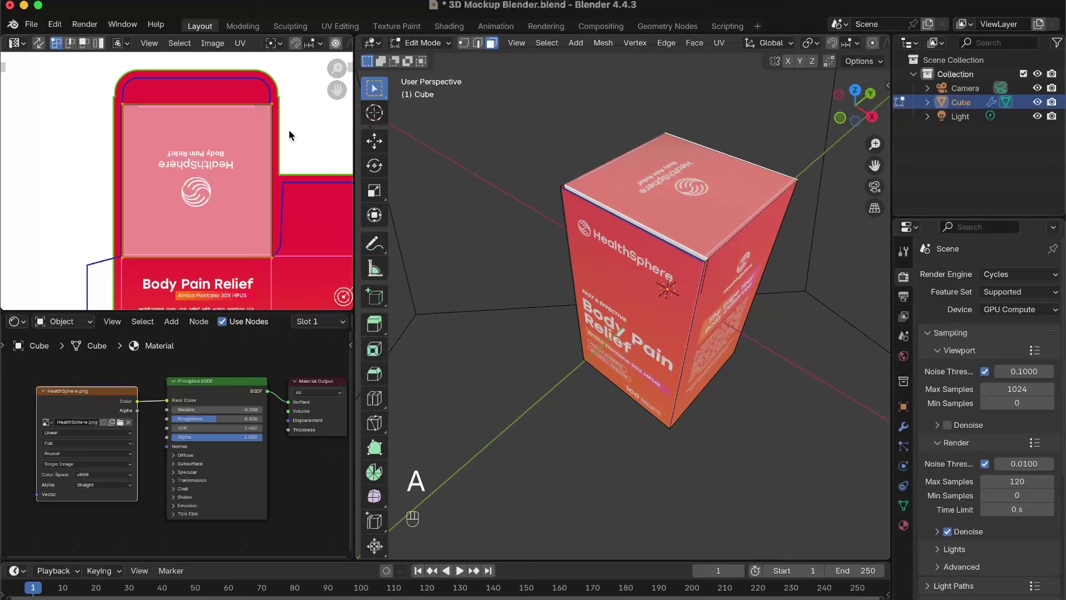
{"action": "key", "text": "r"}
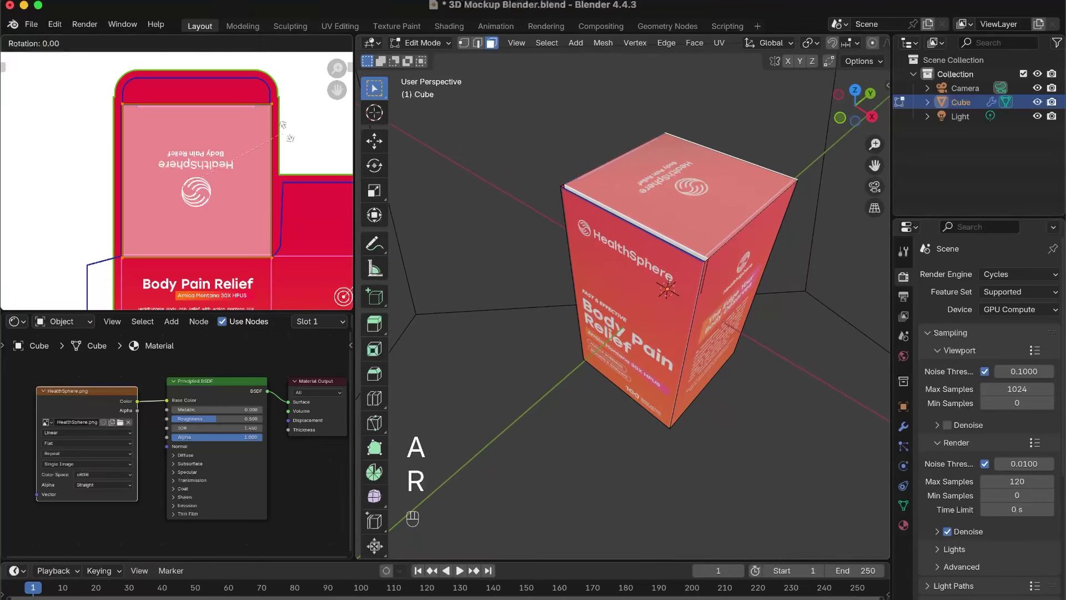
{"action": "type", "text": "90"}
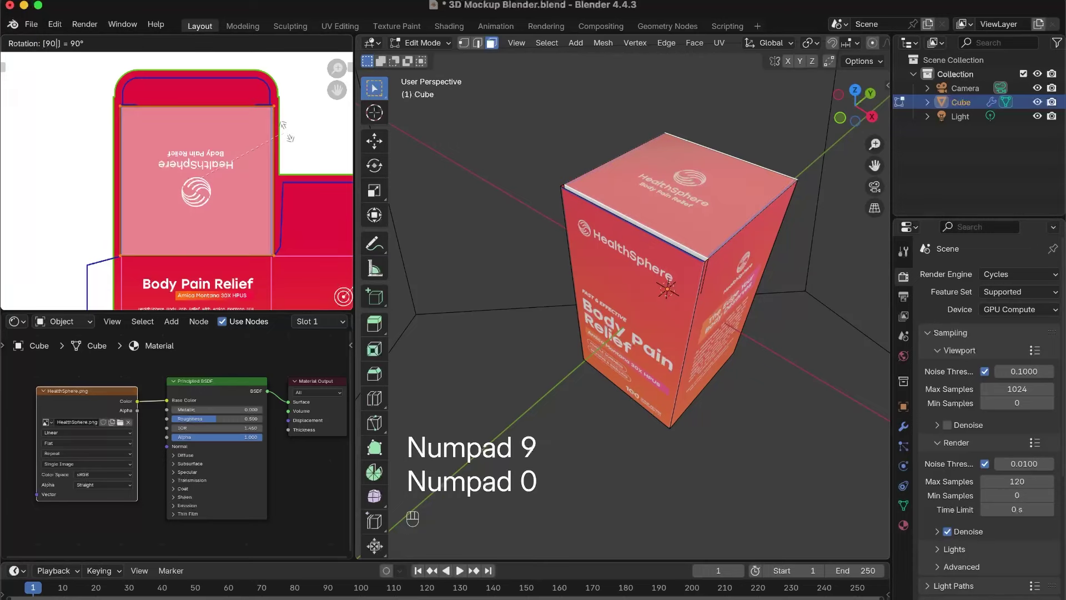
{"action": "left_click", "coordinate": [287, 133]}
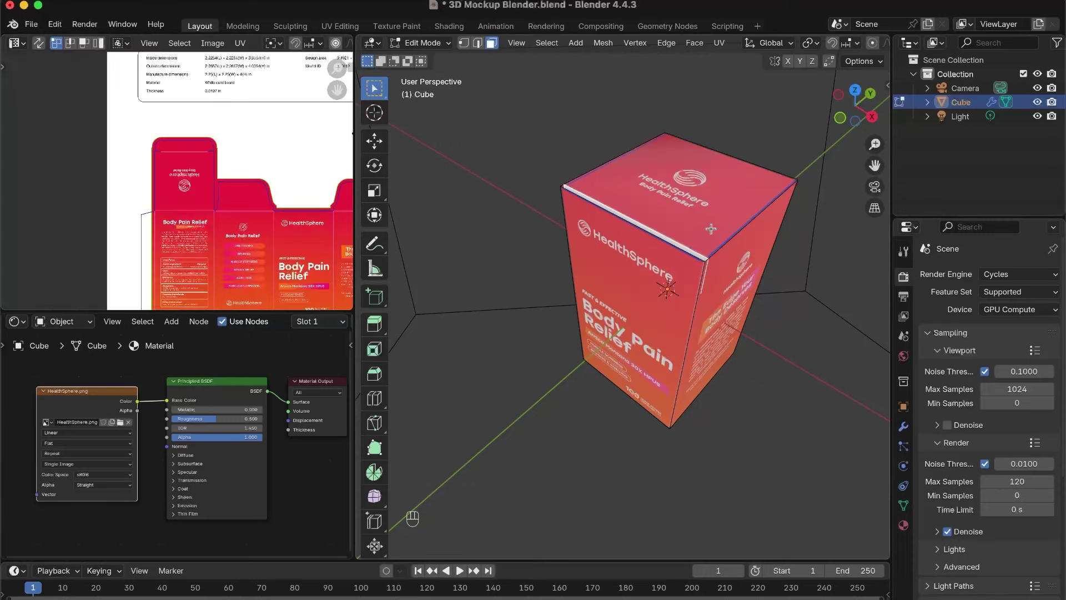
Step: With X-ray on, unwrap the narrow white lid flap face at the top front edge with Unwrap Conformal and rotate its UVs 90°
{"action": "scroll", "coordinate": [864, 43], "scroll_direction": "down", "scroll_amount": 10}
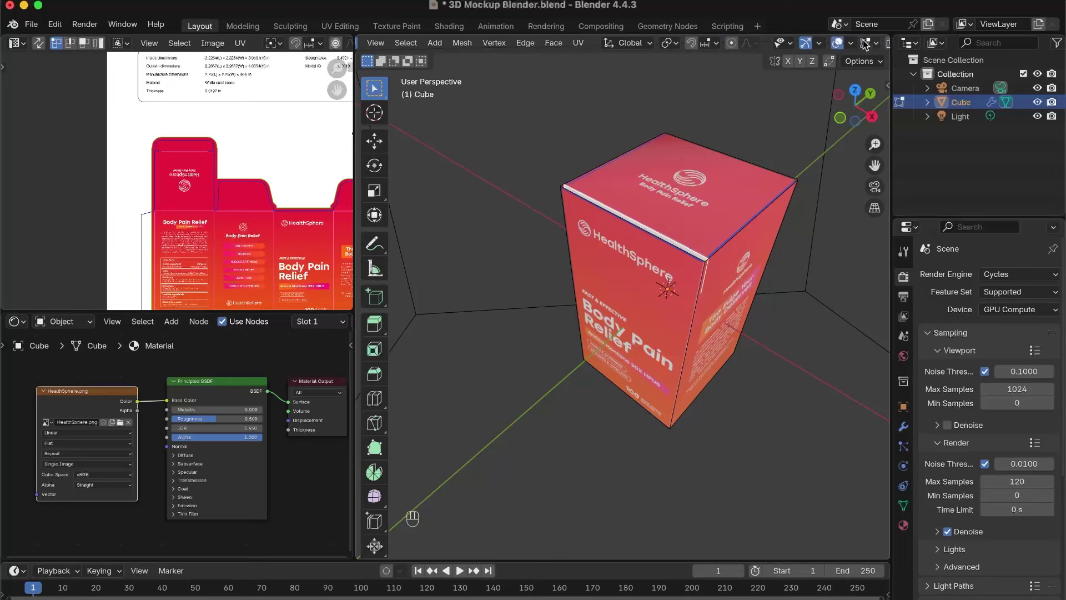
{"action": "left_click", "coordinate": [811, 46]}
{"action": "middle_click_drag", "start_coordinate": [677, 196], "coordinate": [644, 185]}
{"action": "key", "text": "u"}
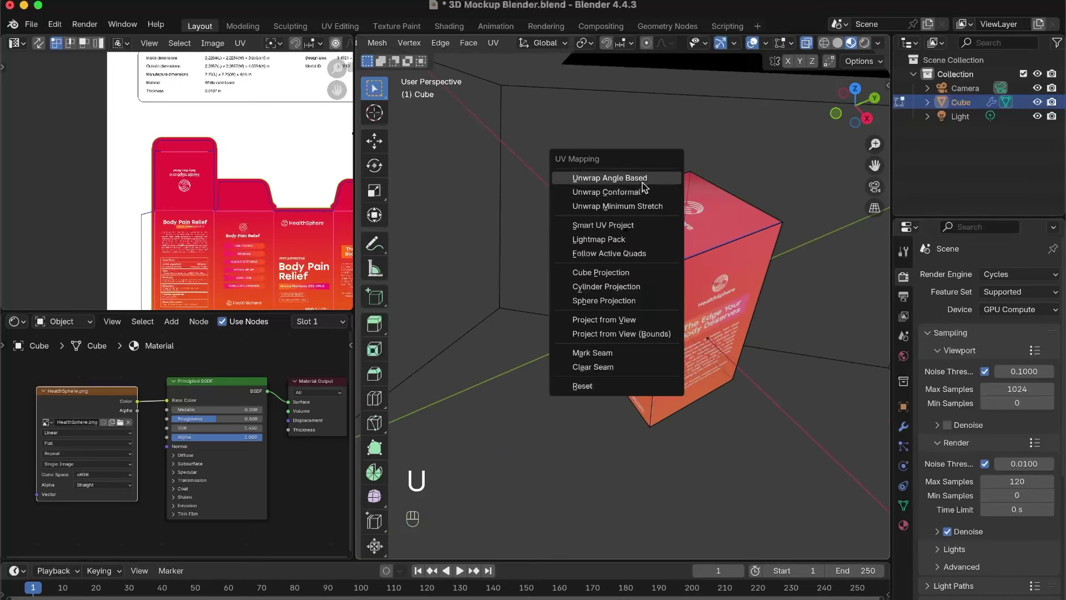
{"action": "left_click", "coordinate": [644, 192]}
{"action": "key", "text": "a"}
{"action": "type", "text": "r"}
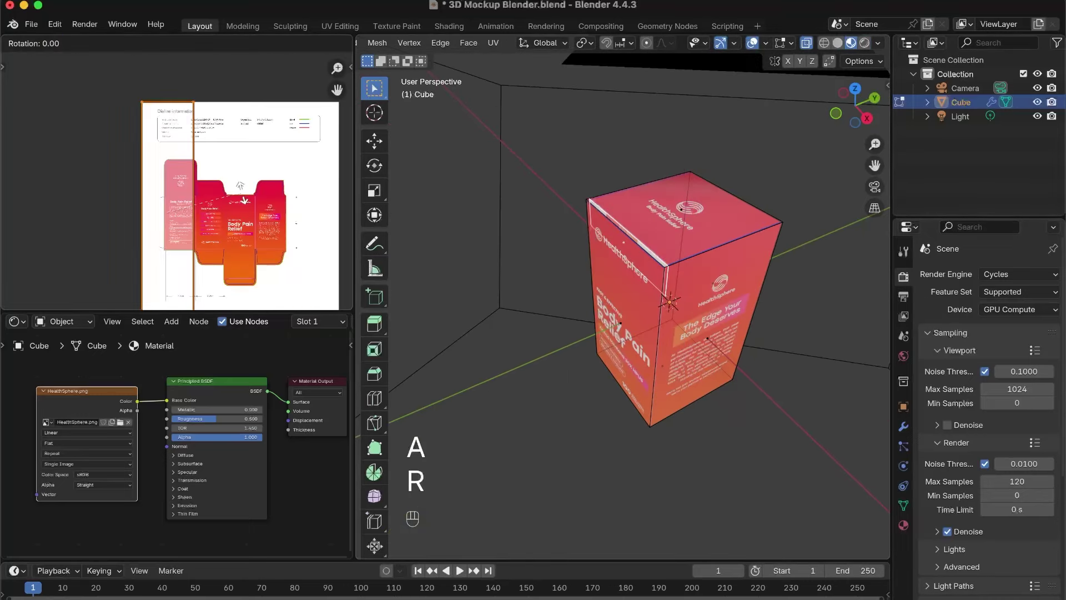
{"action": "type", "text": "90"}
{"action": "key", "text": "Return"}
Step: Scale the flap's UV island down to a narrow strip and move it onto the tuck flap above the lid artwork
{"action": "scroll", "coordinate": [256, 195], "scroll_direction": "up", "scroll_amount": 2}
{"action": "key", "text": "s"}
{"action": "left_click", "coordinate": [177, 225]}
{"action": "key", "text": "g"}
{"action": "left_click", "coordinate": [217, 136]}
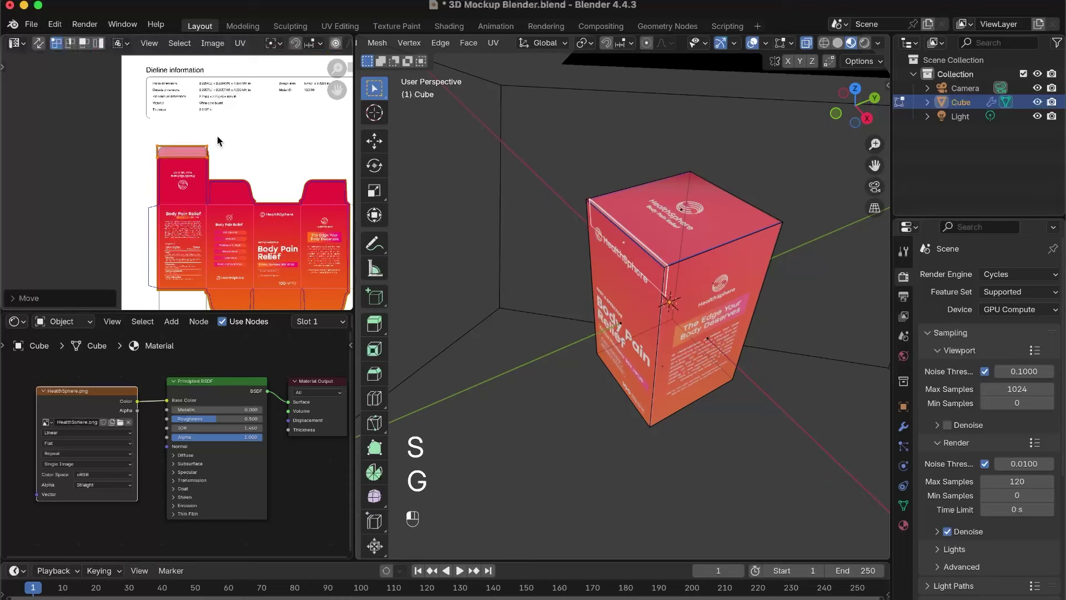
Step: Refine the strip's fit inside the tuck flap by scaling it to about 0.82, repositioning it, and stretching it about 1.26 along X
{"action": "scroll", "coordinate": [272, 132], "scroll_direction": "up", "scroll_amount": 5}
{"action": "scroll", "coordinate": [284, 135], "scroll_direction": "down", "scroll_amount": 2}
{"action": "middle_click_drag", "start_coordinate": [284, 135], "coordinate": [314, 165]}
{"action": "key", "text": "s"}
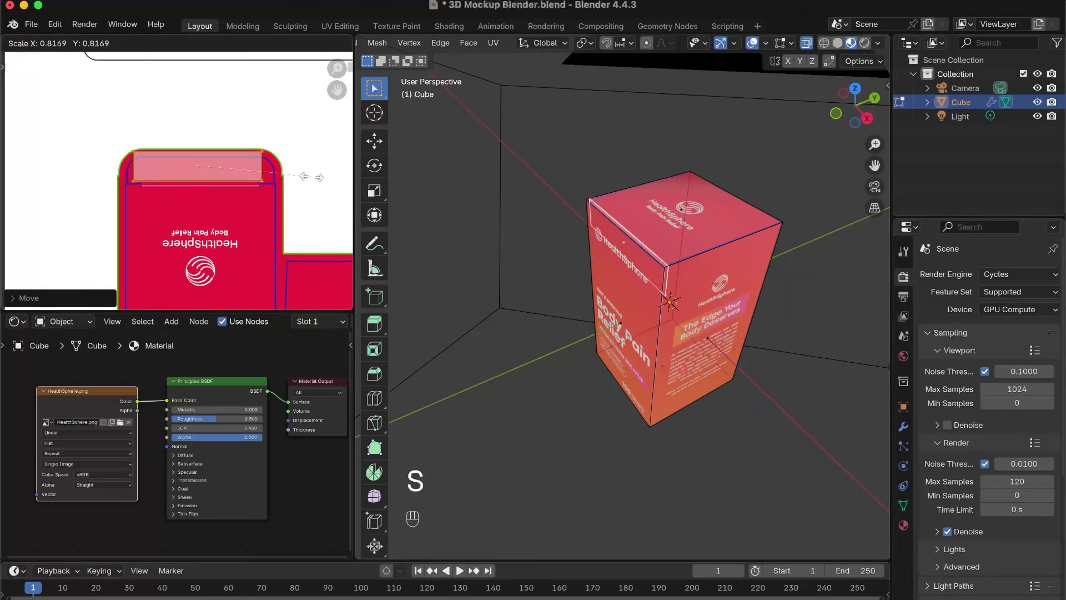
{"action": "key", "text": "g"}
{"action": "key", "text": "s"}
{"action": "key", "text": "x"}
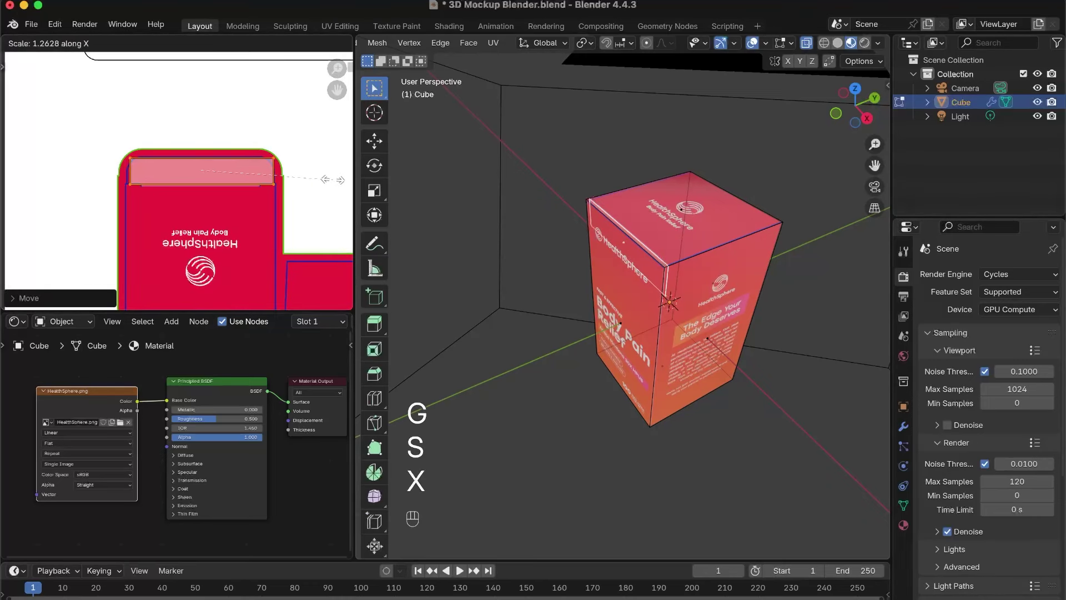
{"action": "left_click", "coordinate": [332, 179]}
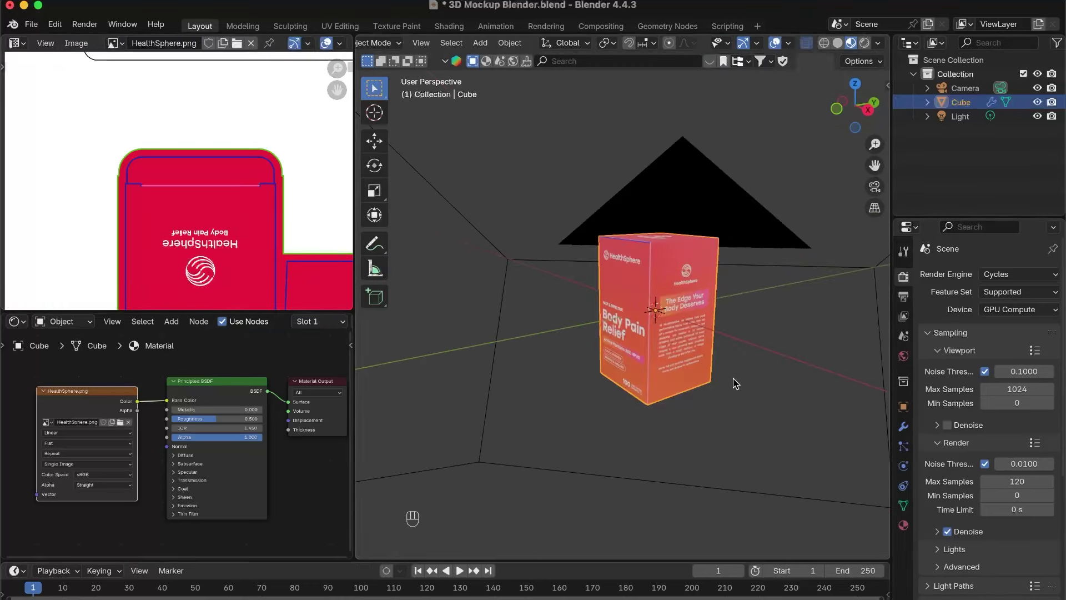
Step: Select the box's bottom face in Edit Mode, unwrap it with Unwrap Conformal, and scale its UV island down smaller than one artwork panel
{"action": "middle_click_drag", "start_coordinate": [735, 381], "coordinate": [697, 281]}
{"action": "key", "text": "Tab"}
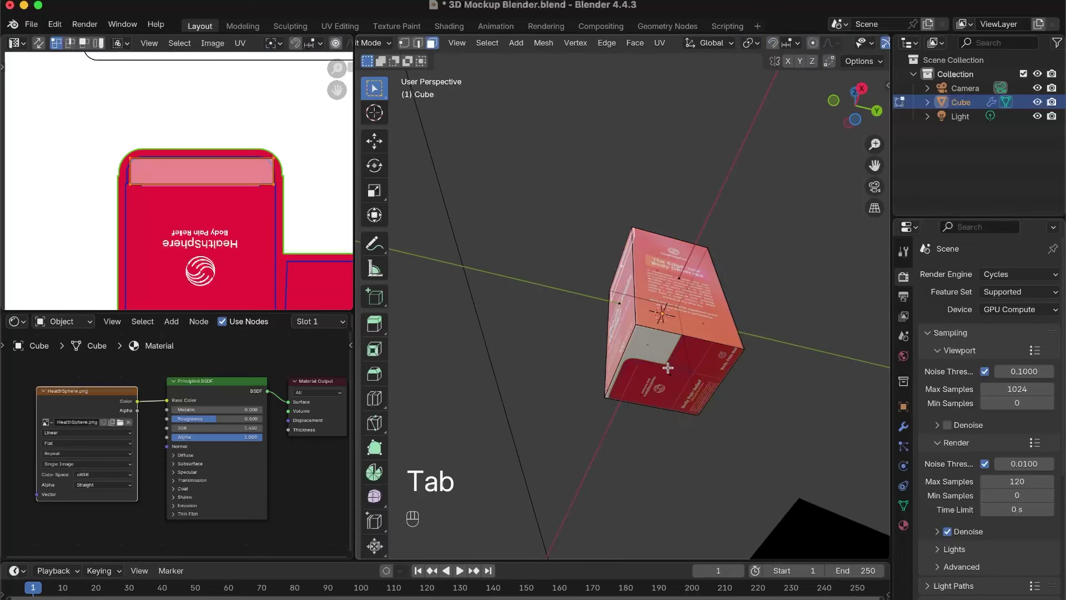
{"action": "left_click", "coordinate": [670, 370]}
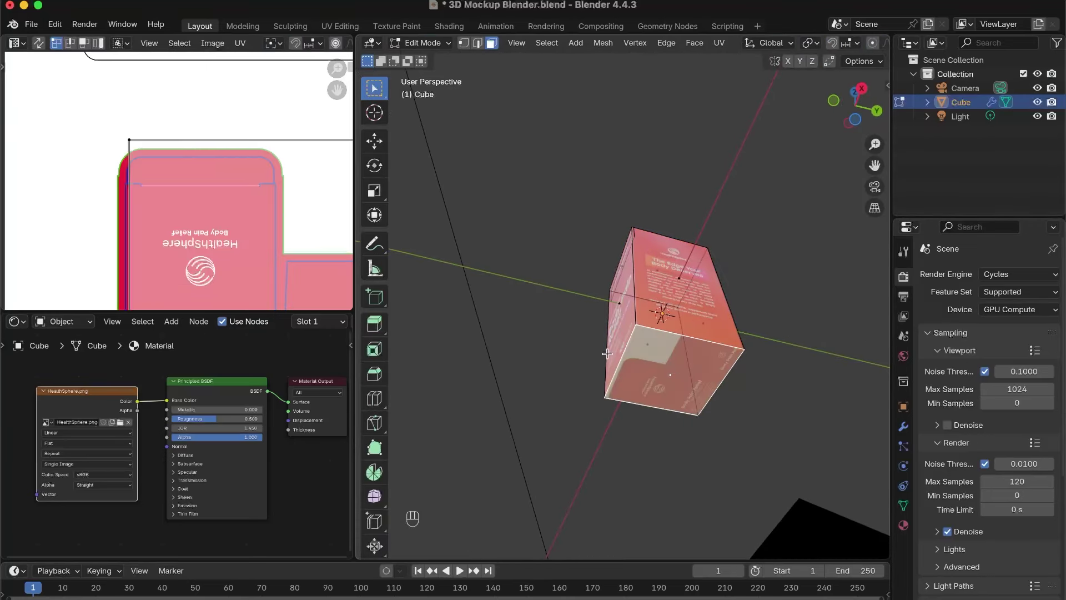
{"action": "scroll", "coordinate": [195, 210], "scroll_direction": "down", "scroll_amount": 3}
{"action": "key", "text": "u"}
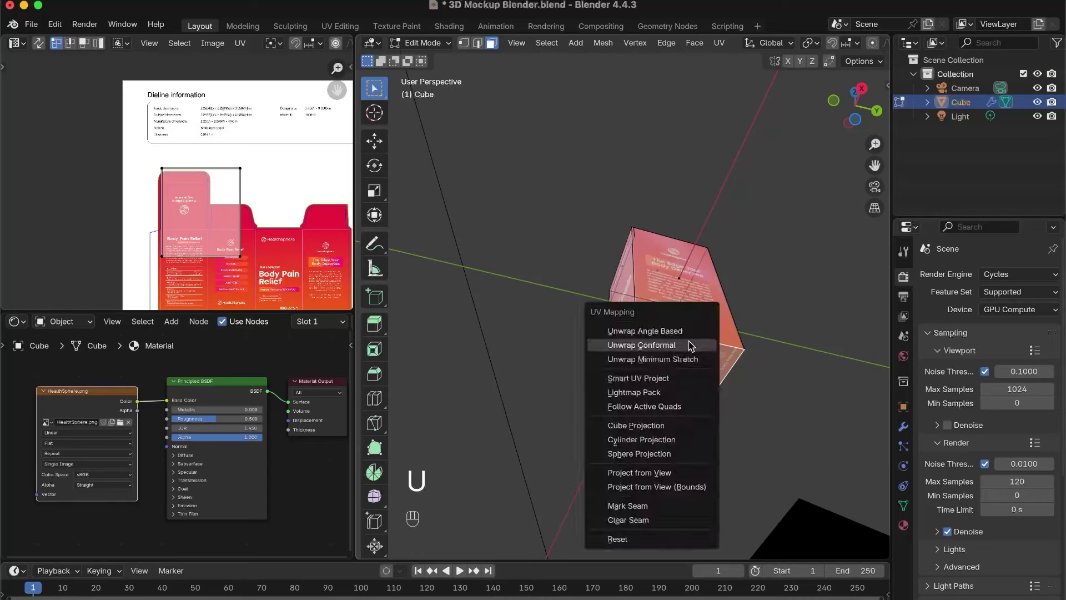
{"action": "left_click", "coordinate": [688, 341]}
{"action": "key", "text": "a"}
{"action": "key", "text": "s"}
{"action": "left_click", "coordinate": [258, 233]}
{"action": "scroll", "coordinate": [233, 167], "scroll_direction": "up", "scroll_amount": 6}
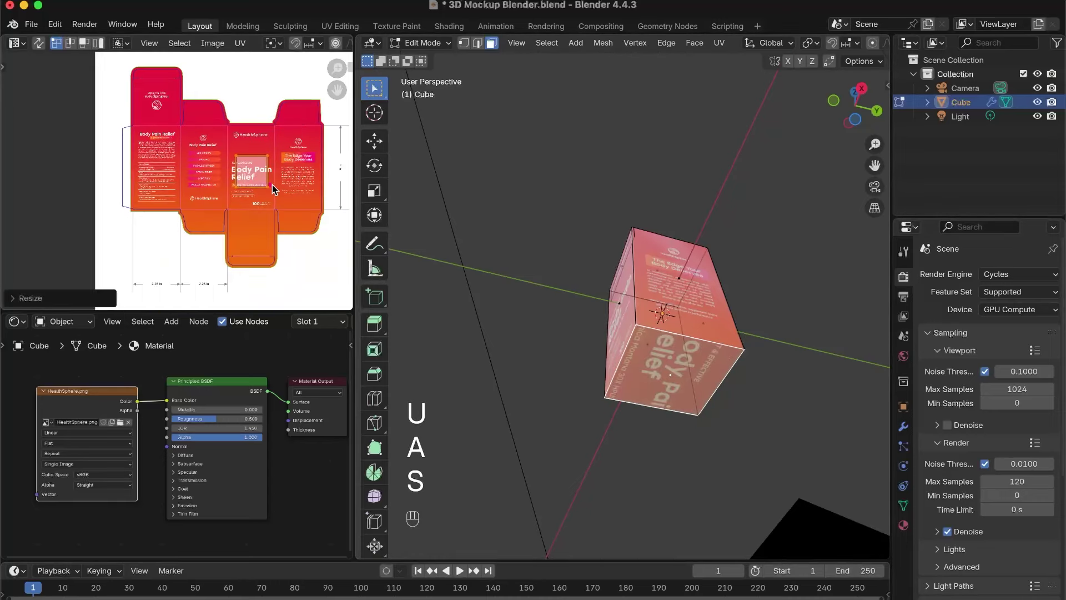
Step: Move the bottom face's UV island onto the bottom flap below the front panel, enlarge it slightly to fit, and return to Object Mode
{"action": "key", "text": "g"}
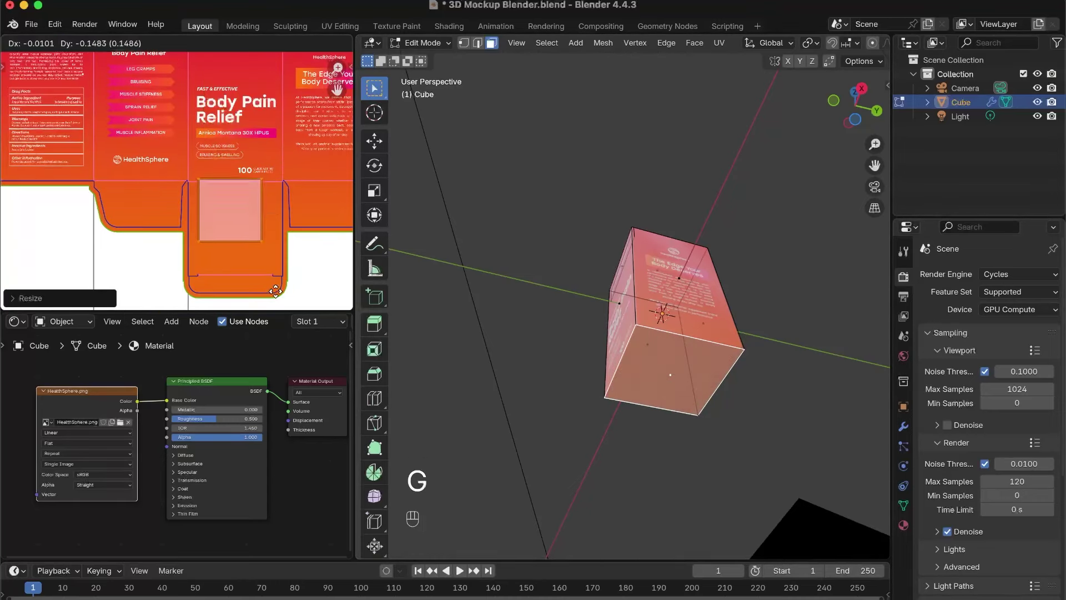
{"action": "left_click", "coordinate": [282, 55]}
{"action": "key", "text": "s"}
{"action": "key", "text": "s"}
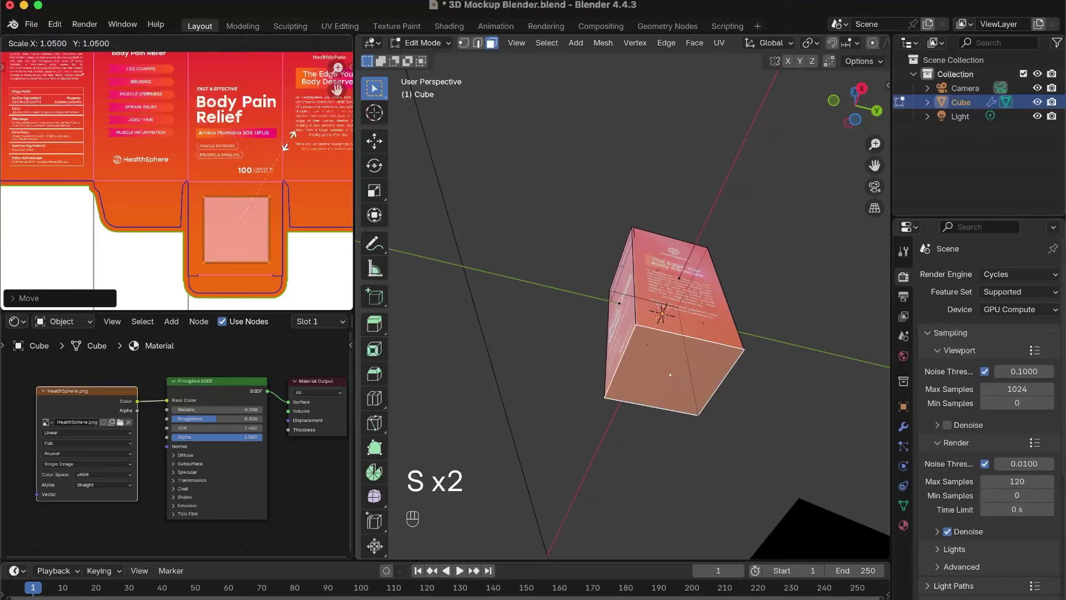
{"action": "left_click", "coordinate": [327, 127]}
{"action": "key", "text": "Tab"}
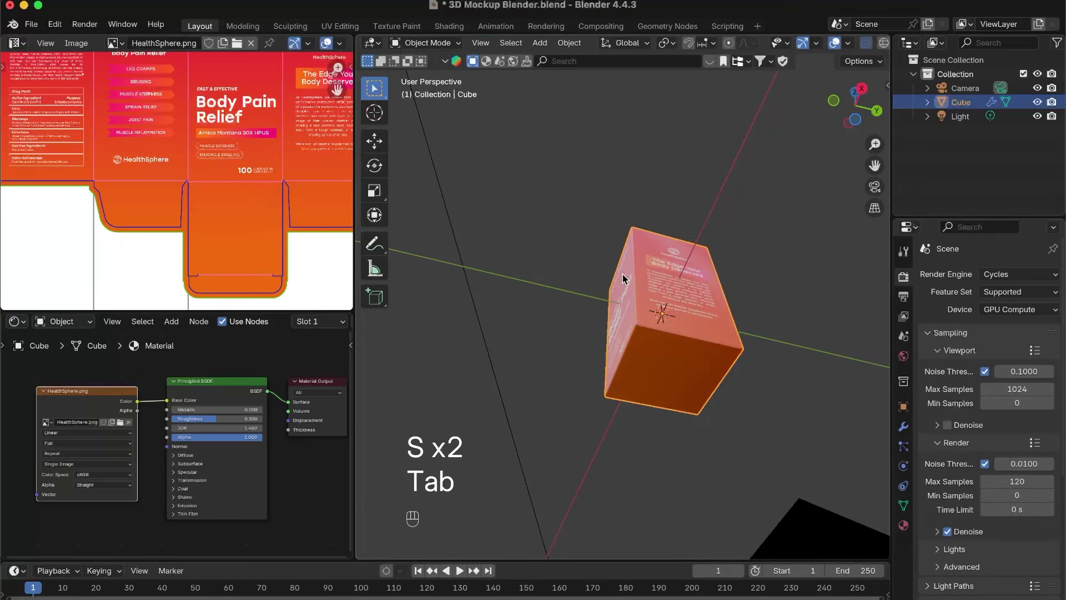
Step: Inspect the mapped artwork on the box from the front, right, top and angled views with the box deselected
{"action": "key", "text": "KP_1"}
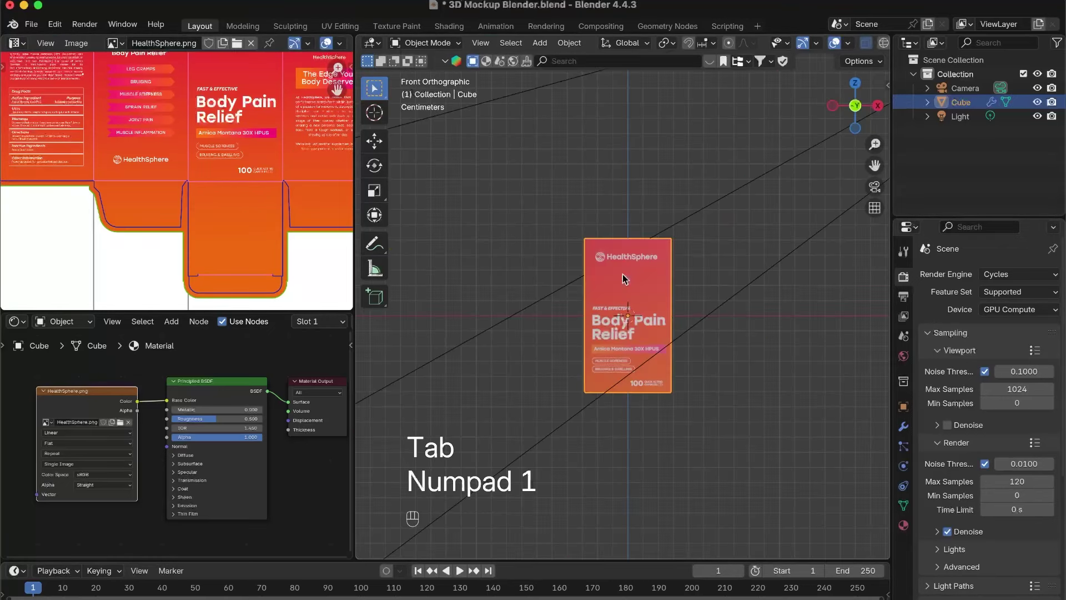
{"action": "key", "text": "KP_3"}
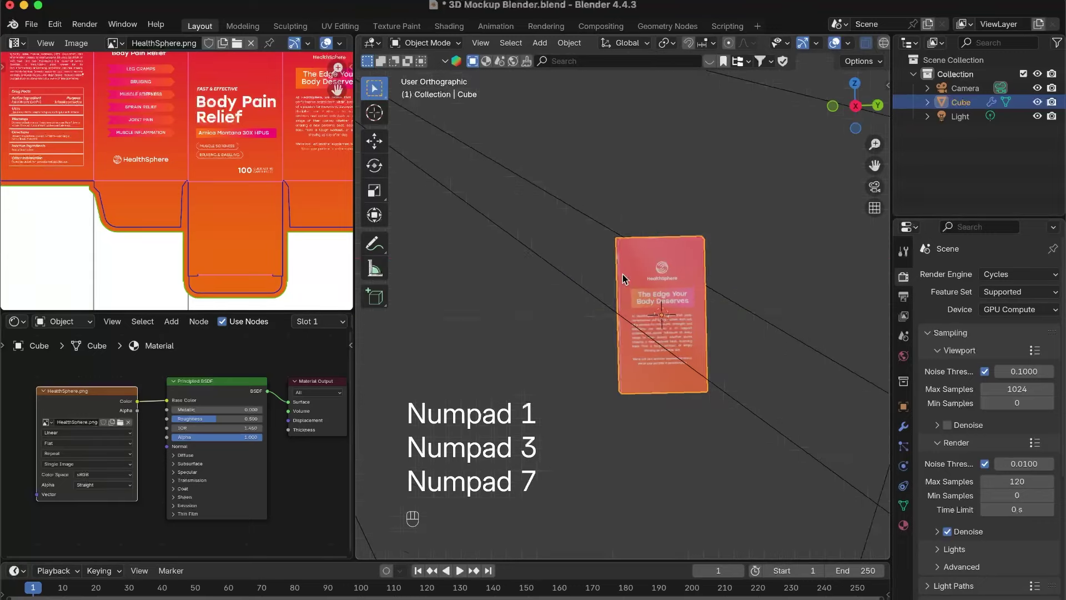
{"action": "key", "text": "KP_7"}
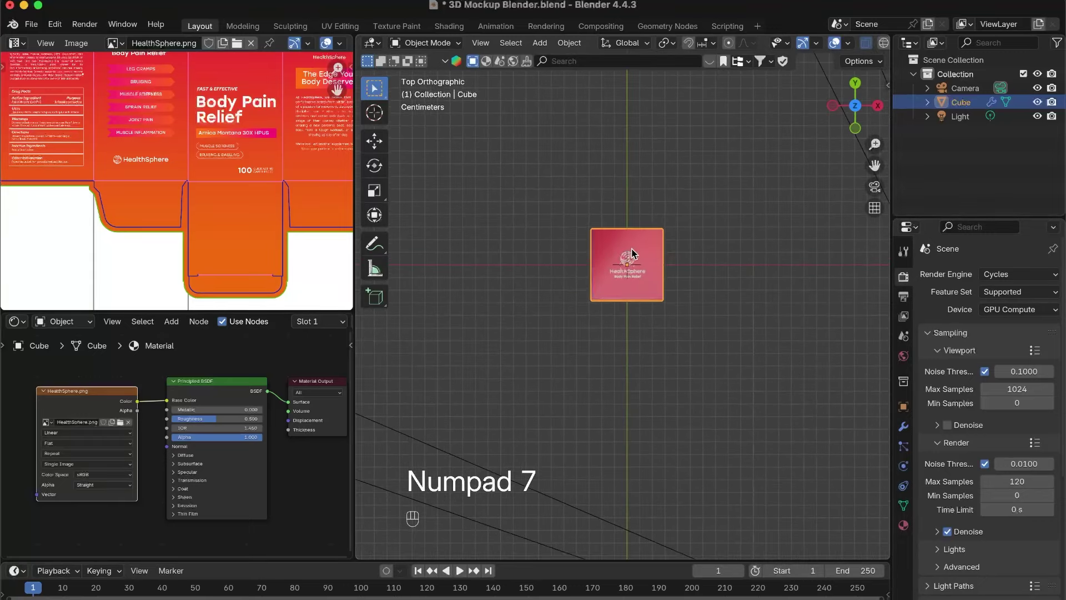
{"action": "middle_click_drag", "start_coordinate": [566, 345], "coordinate": [691, 303]}
{"action": "key", "text": "KP_1"}
{"action": "scroll", "coordinate": [687, 316], "scroll_direction": "up", "scroll_amount": 2}
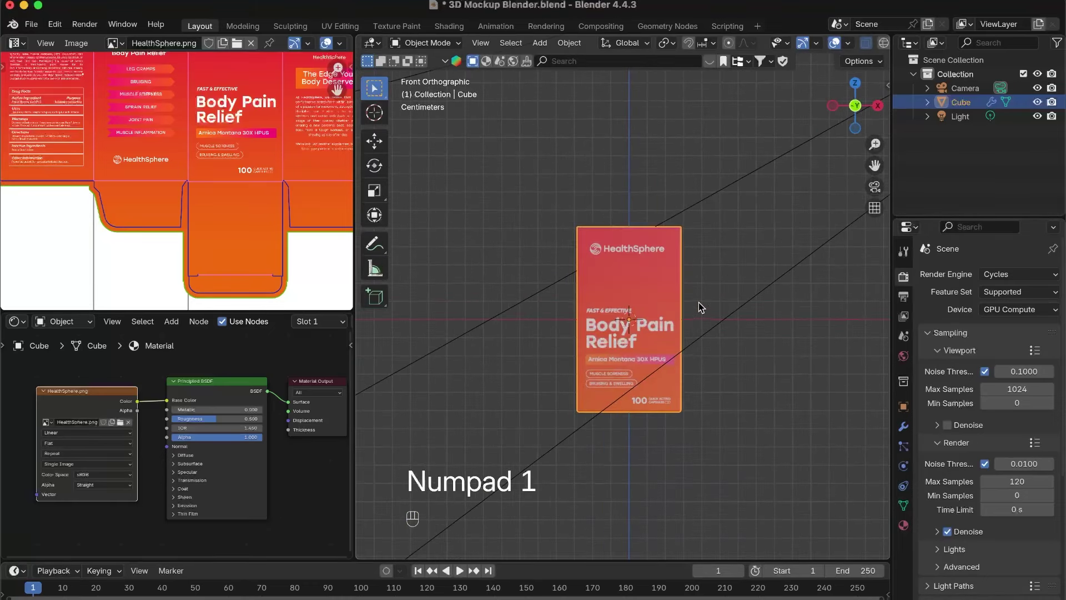
{"action": "left_click", "coordinate": [704, 296]}
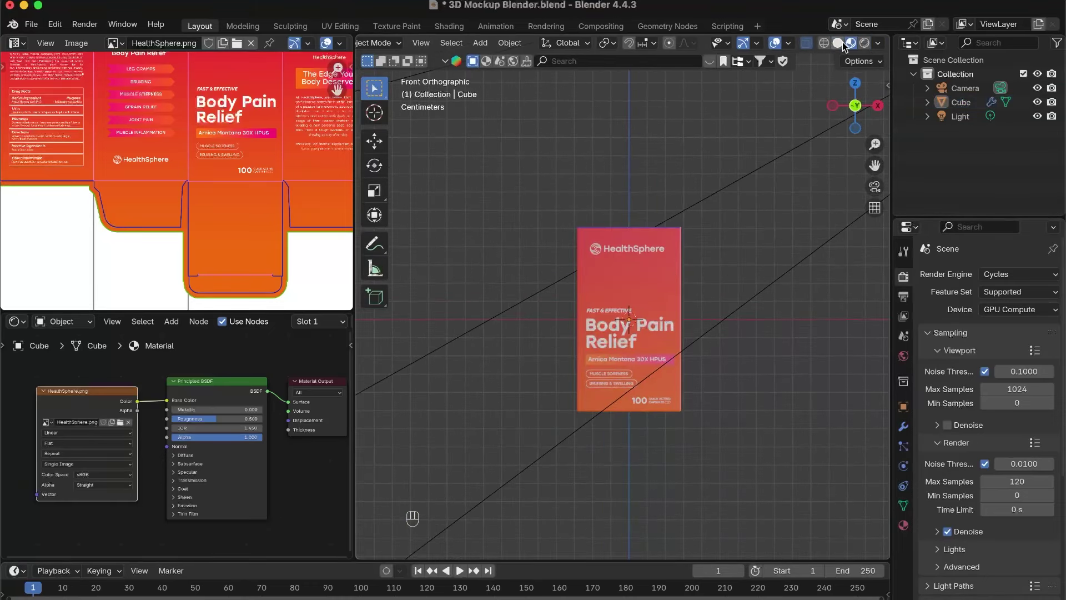
Step: Replace the box material's image texture with HealthSphere 2.png
{"action": "left_click", "coordinate": [644, 288]}
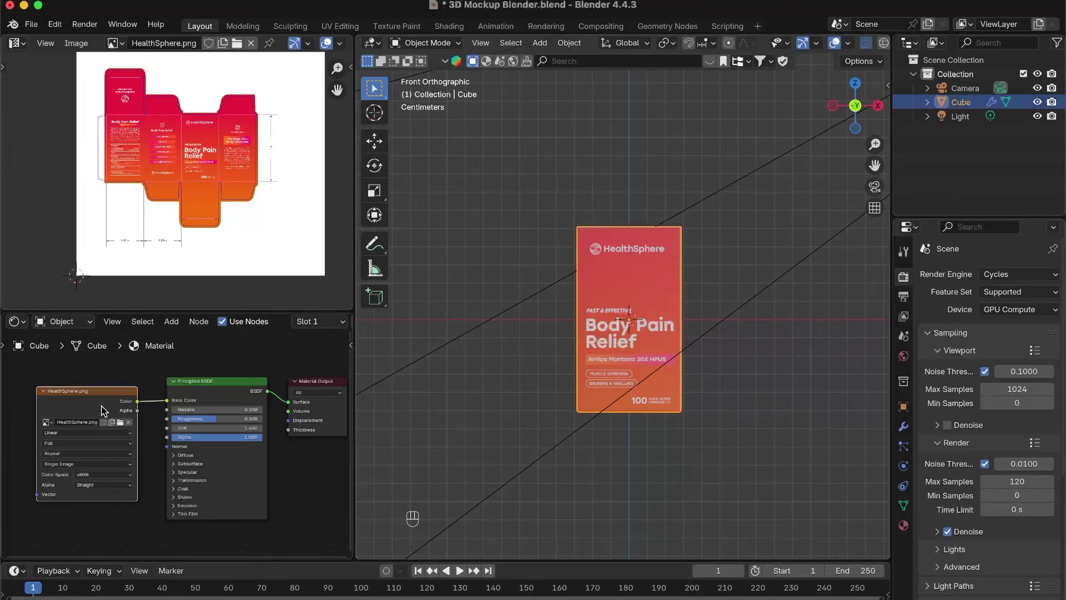
{"action": "scroll", "coordinate": [115, 436], "scroll_direction": "up", "scroll_amount": 2}
{"action": "middle_click_drag", "start_coordinate": [113, 438], "coordinate": [175, 432], "text": "shift"}
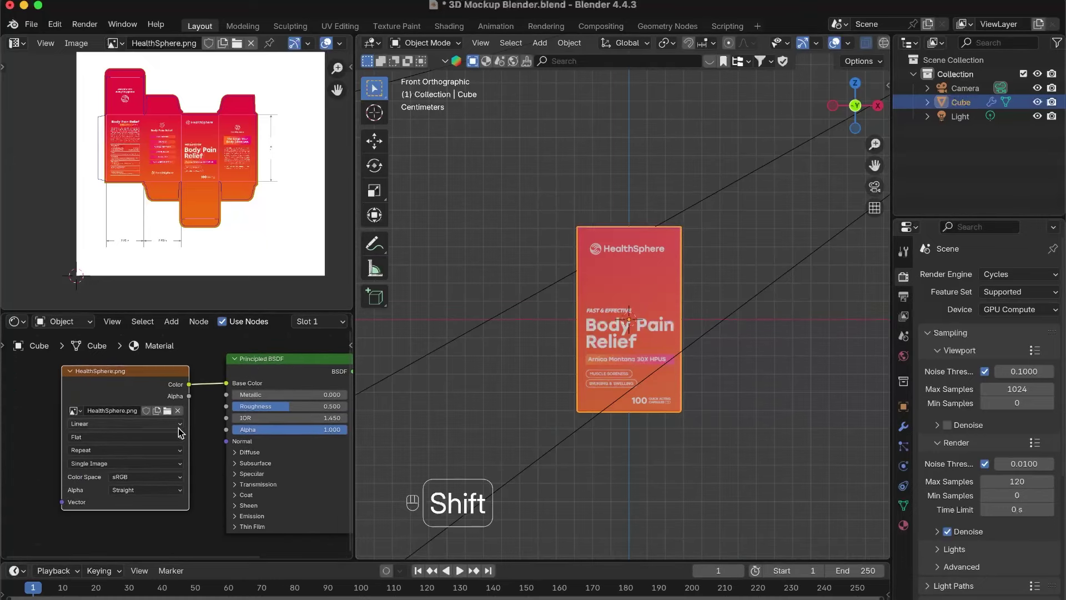
{"action": "left_click", "coordinate": [168, 412]}
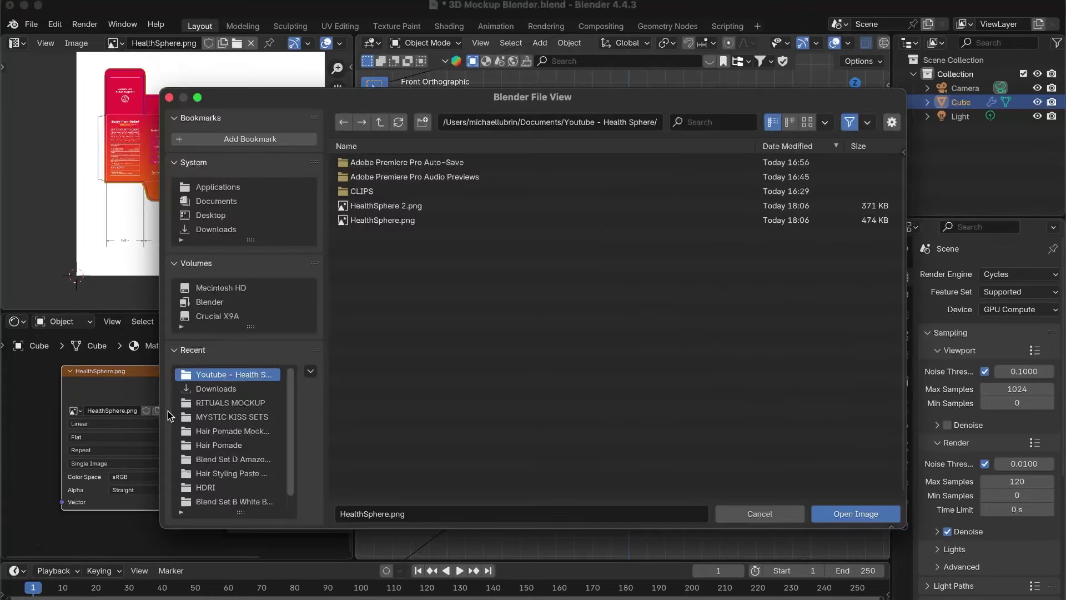
{"action": "double_click", "coordinate": [447, 207]}
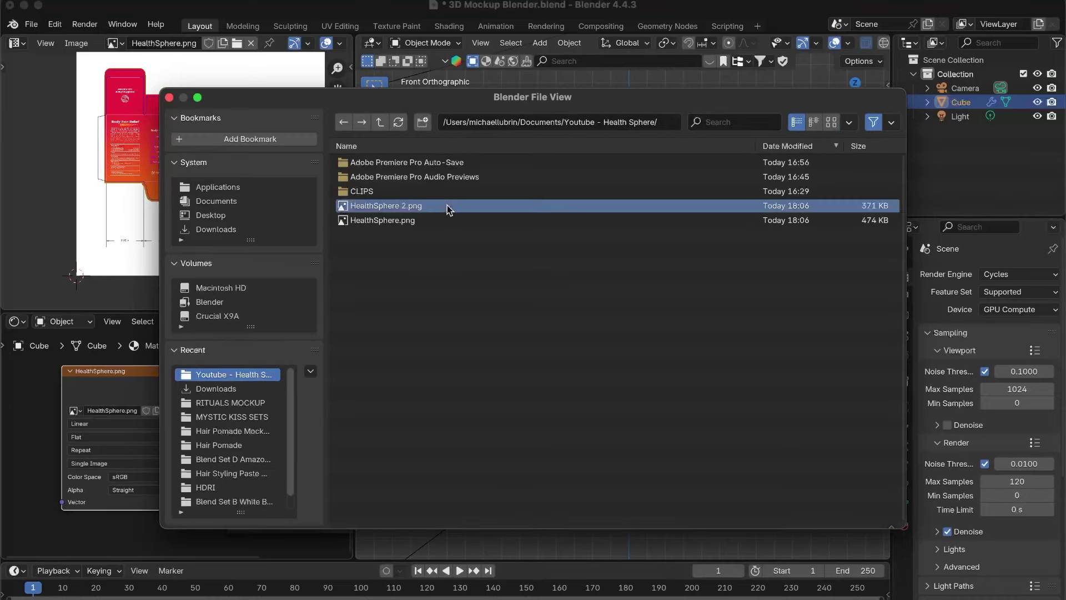
Step: Compare the box edges with both artwork images by undoing and redoing the texture swap, and examine the box from several angles
{"action": "scroll", "coordinate": [629, 318], "scroll_direction": "up", "scroll_amount": 2}
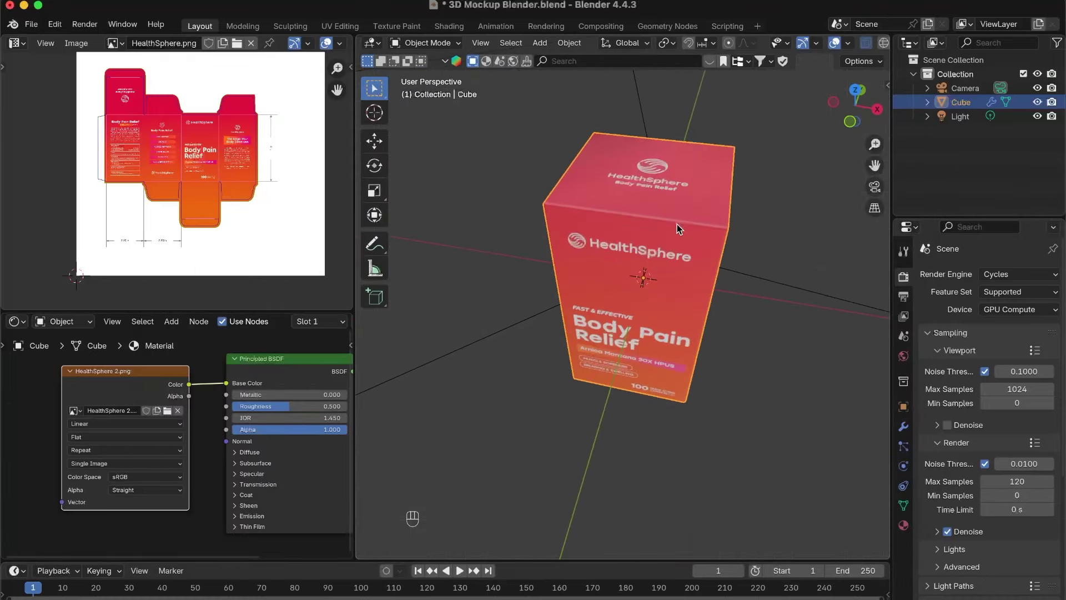
{"action": "middle_click_drag", "start_coordinate": [674, 209], "coordinate": [629, 237]}
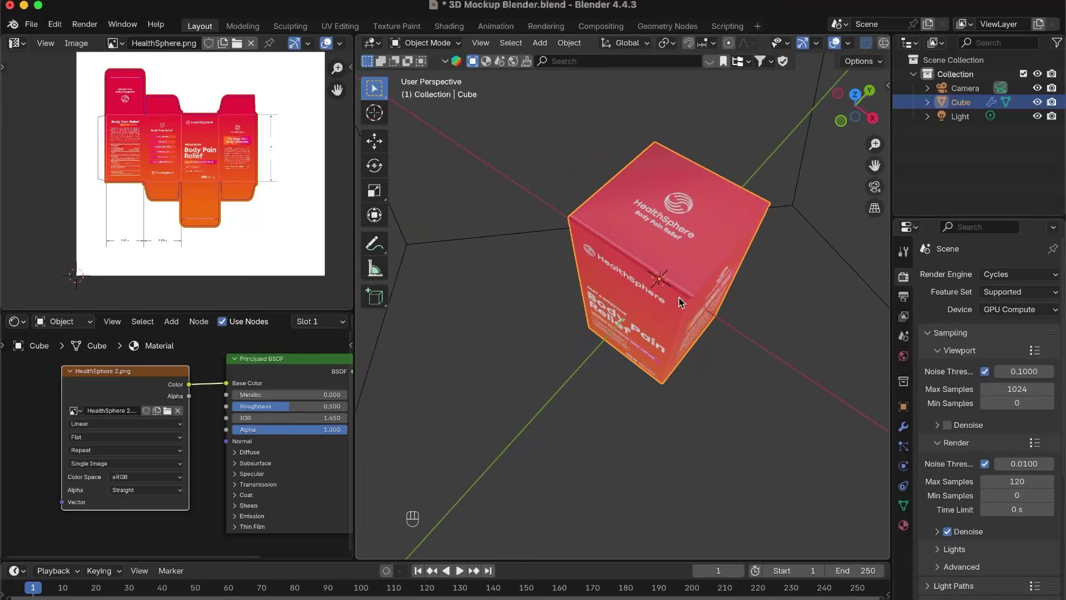
{"action": "key", "text": "super+z"}
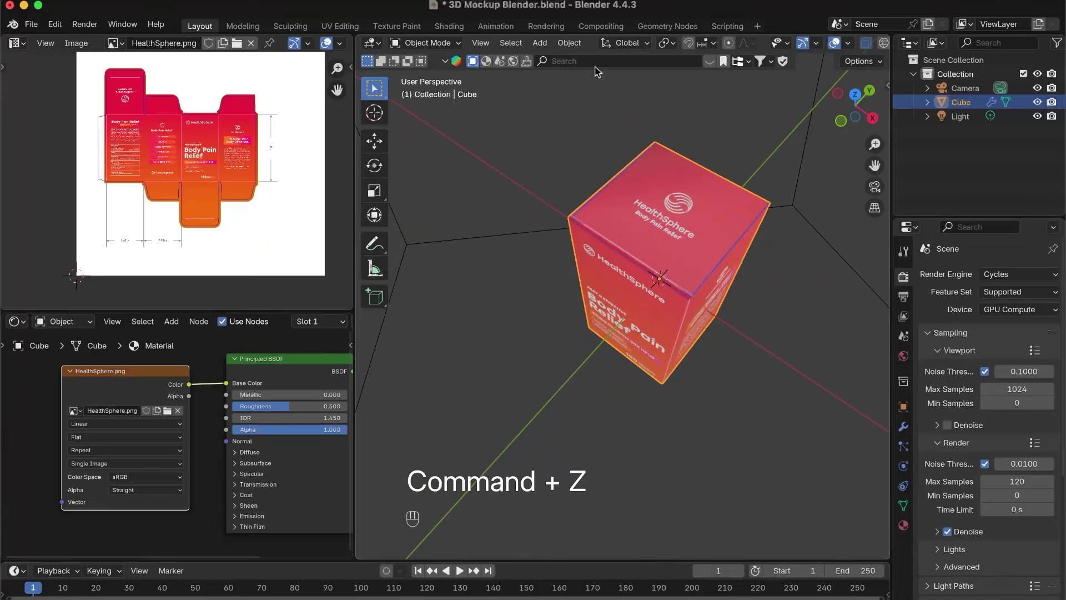
{"action": "left_click", "coordinate": [55, 23]}
{"action": "left_click", "coordinate": [69, 55]}
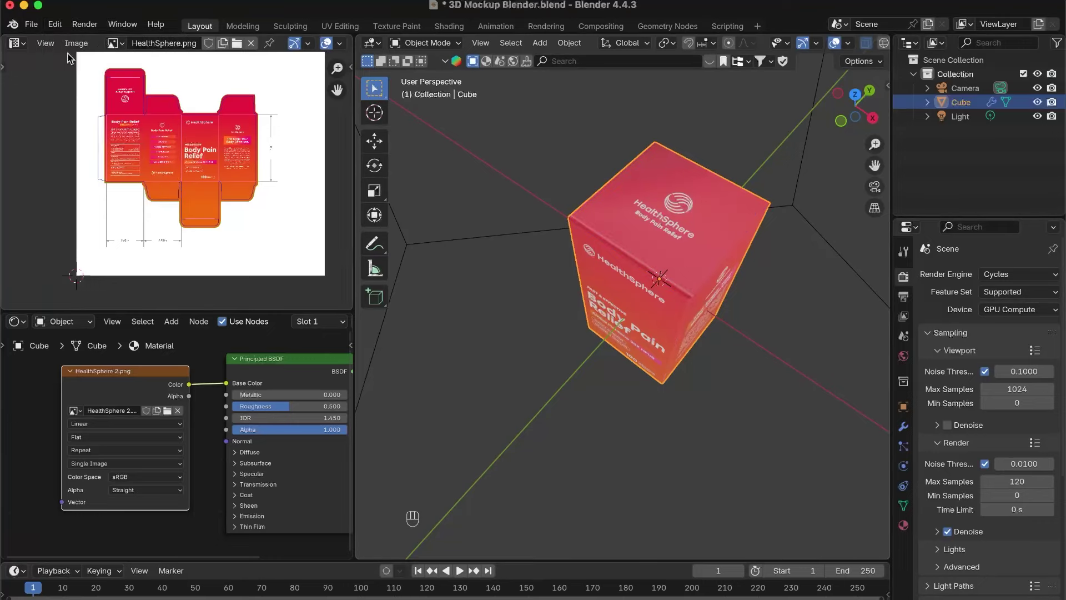
{"action": "middle_click_drag", "start_coordinate": [591, 258], "coordinate": [783, 243]}
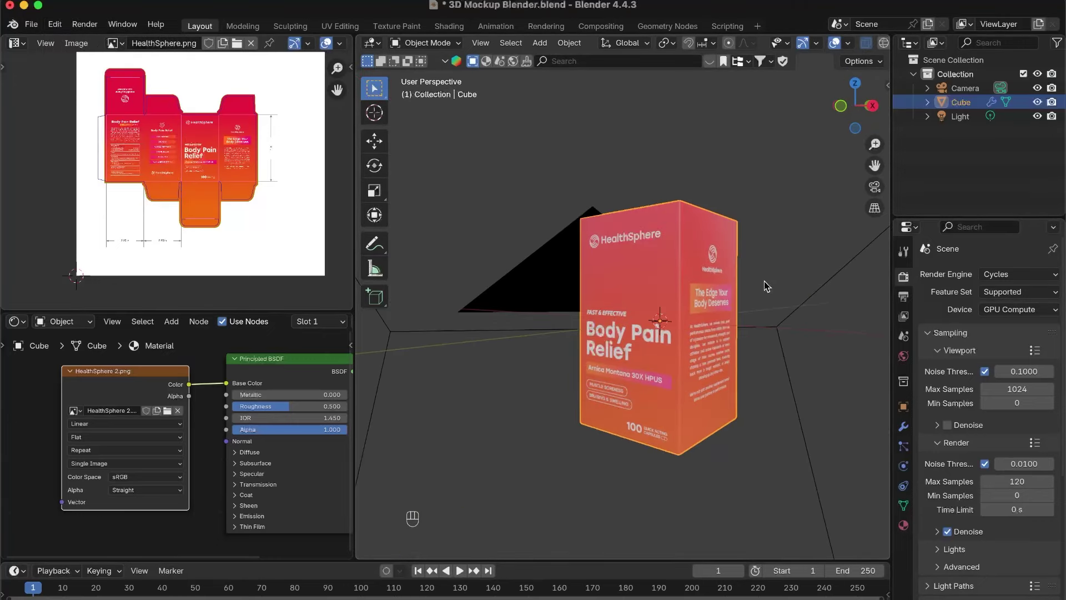
{"action": "middle_click_drag", "start_coordinate": [678, 270], "coordinate": [695, 356], "text": "shift"}
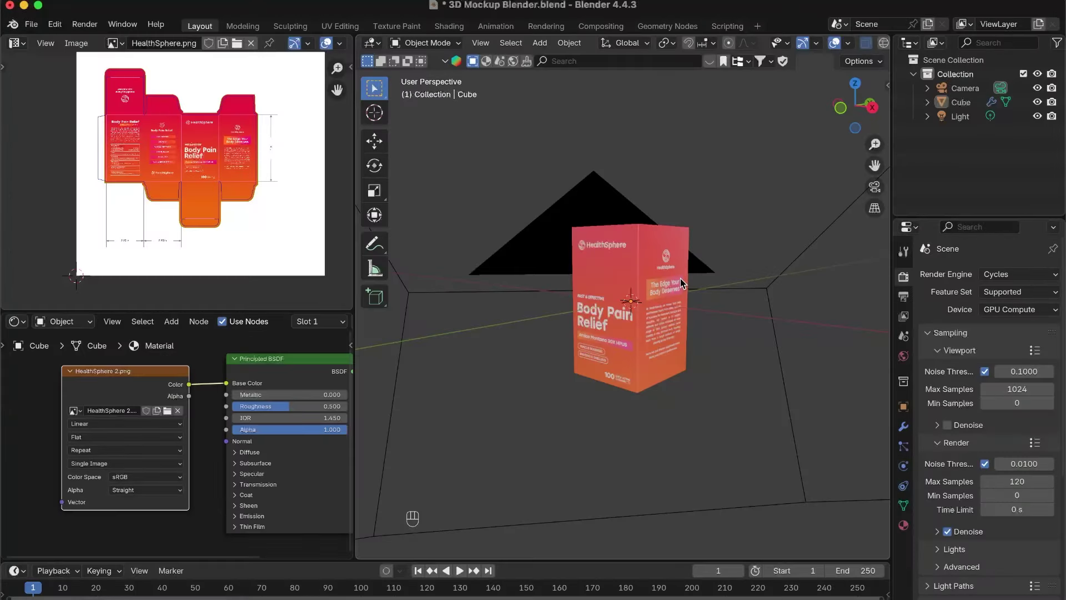
Step: In front view, raise the box about 0.052 m along Z so its base rests on the ground line
{"action": "key", "text": "KP_1"}
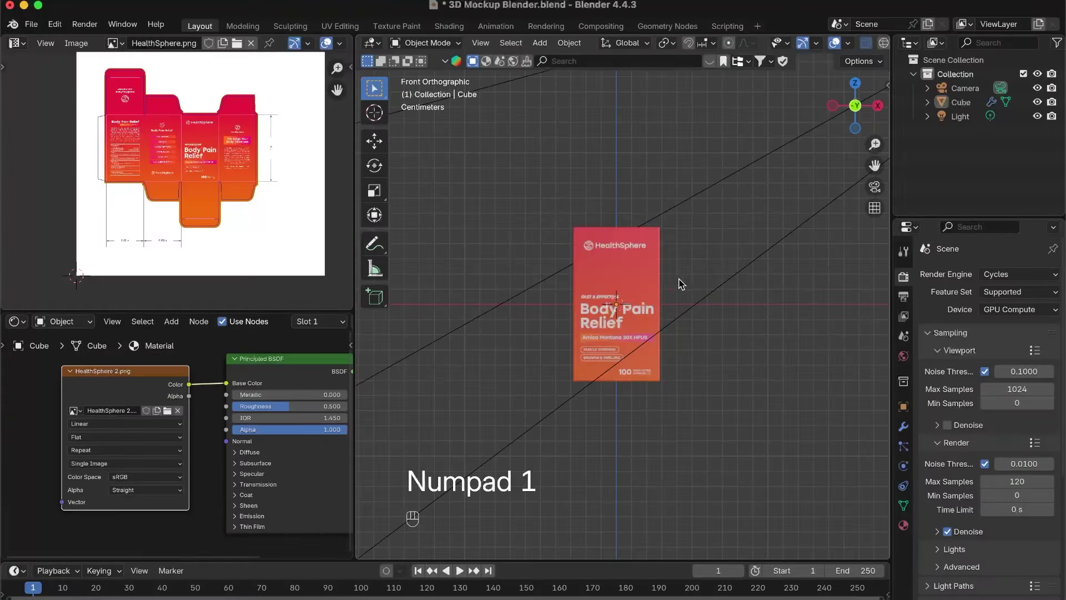
{"action": "left_click", "coordinate": [638, 276]}
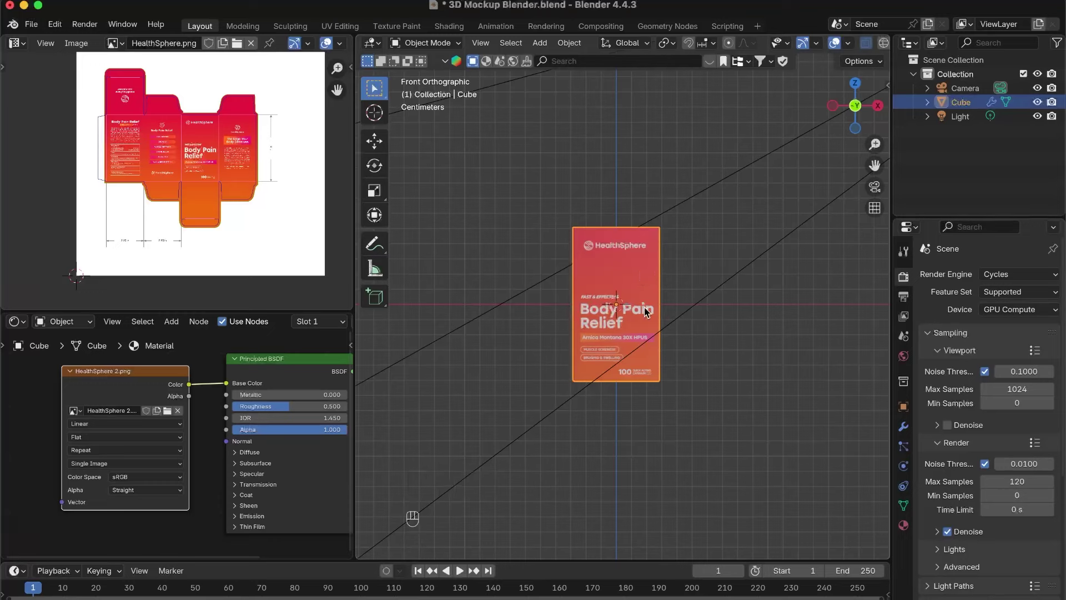
{"action": "key", "text": "g"}
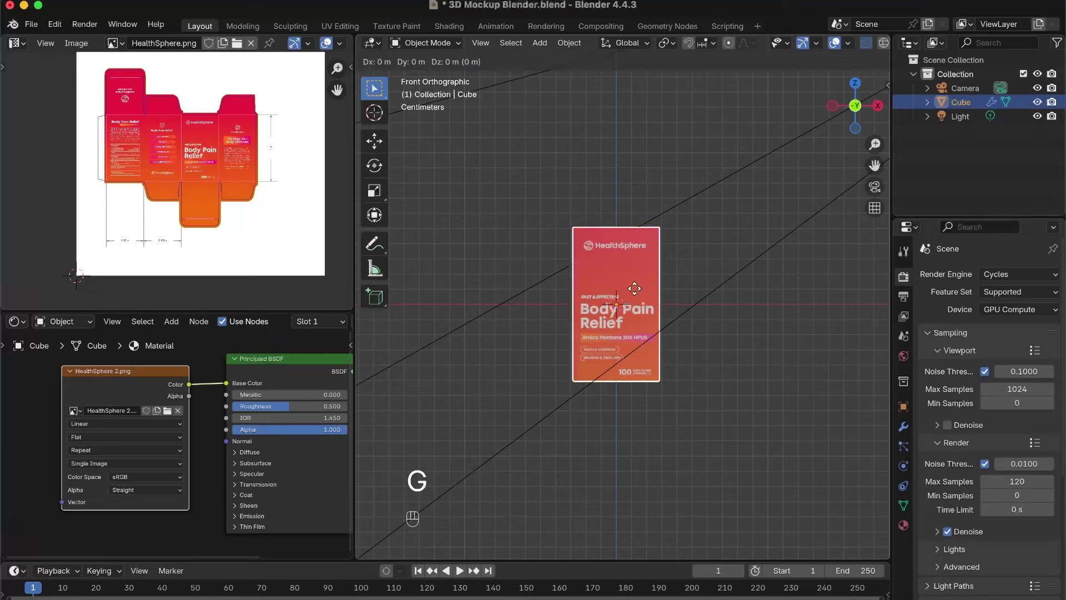
{"action": "key", "text": "z"}
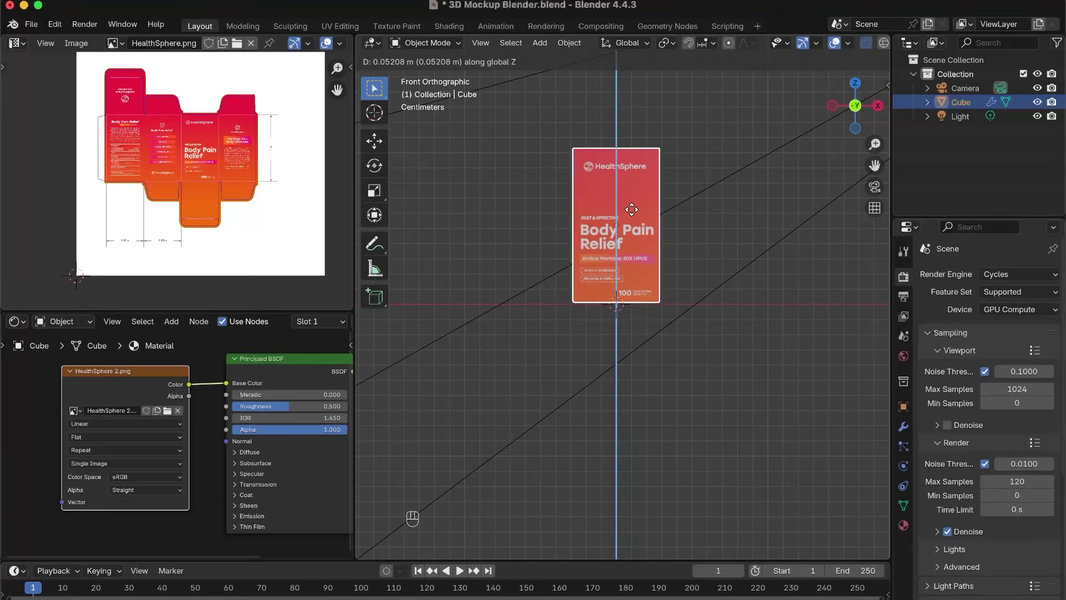
{"action": "left_click", "coordinate": [681, 196]}
Step: Look through the camera and raise the camera about 0.067 m along Z to center the box in the frame
{"action": "key", "text": "KP_0"}
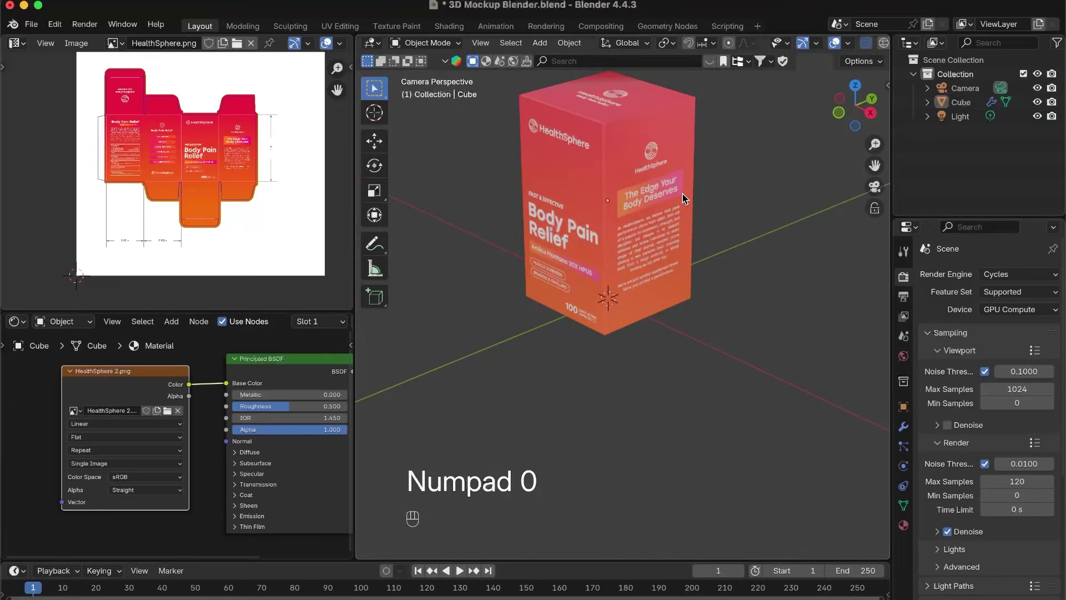
{"action": "scroll", "coordinate": [681, 211], "scroll_direction": "down", "scroll_amount": 3}
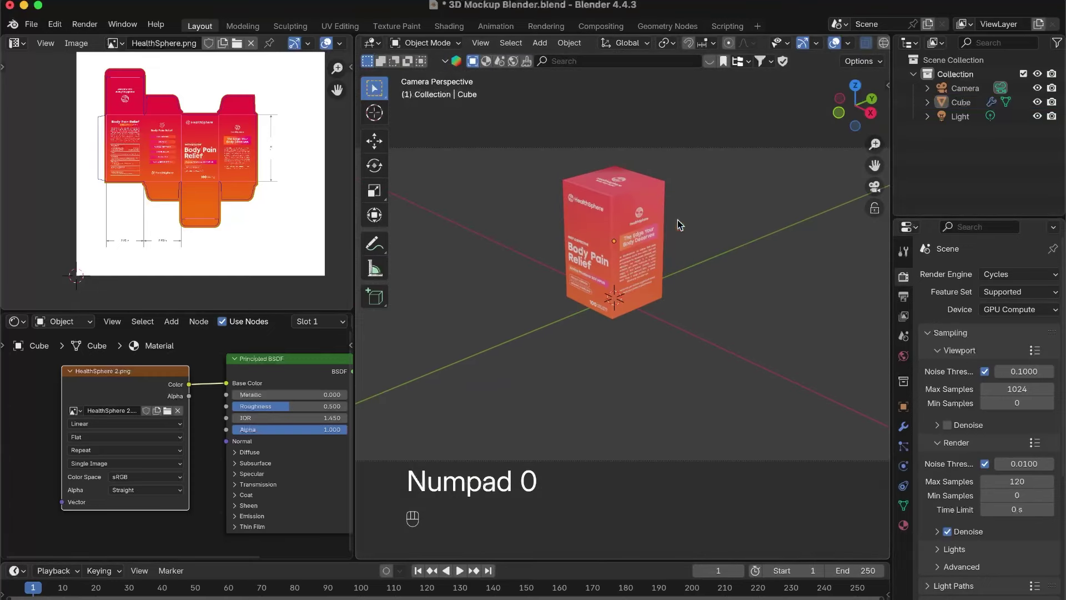
{"action": "left_click", "coordinate": [688, 148]}
{"action": "key", "text": "g"}
{"action": "key", "text": "z"}
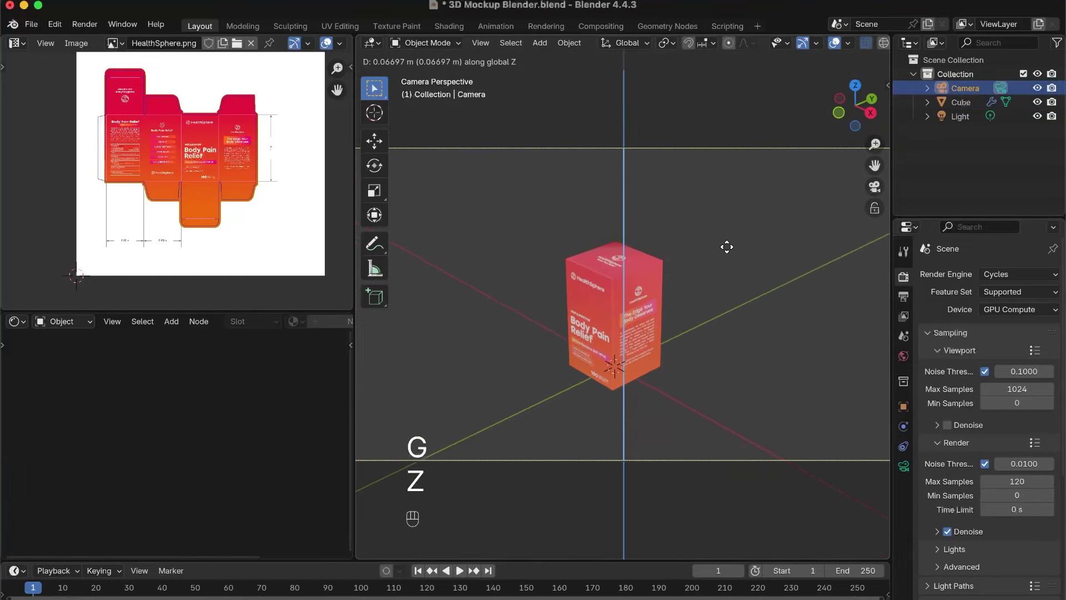
{"action": "left_click", "coordinate": [726, 248]}
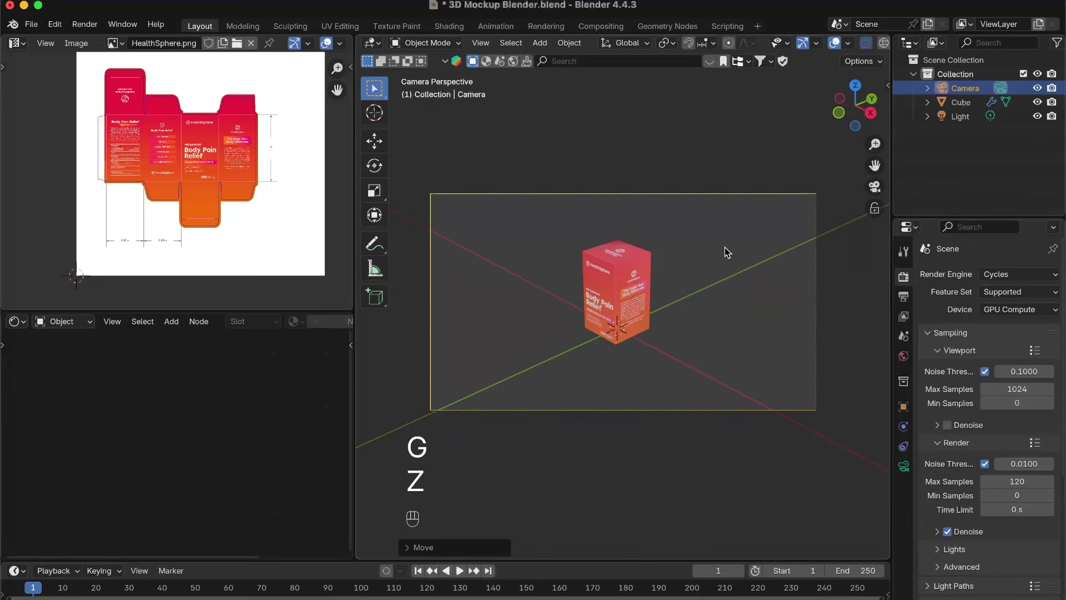
{"action": "left_click", "coordinate": [725, 248]}
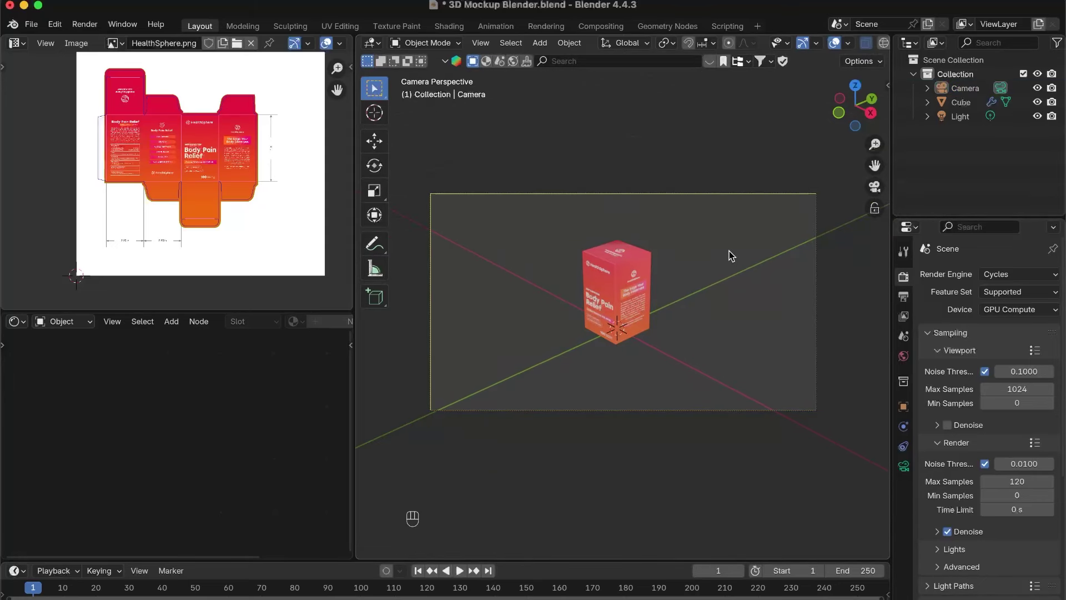
Step: Add a mesh plane under the box and scale it down to less than half its size in top view
{"action": "left_click", "coordinate": [593, 288]}
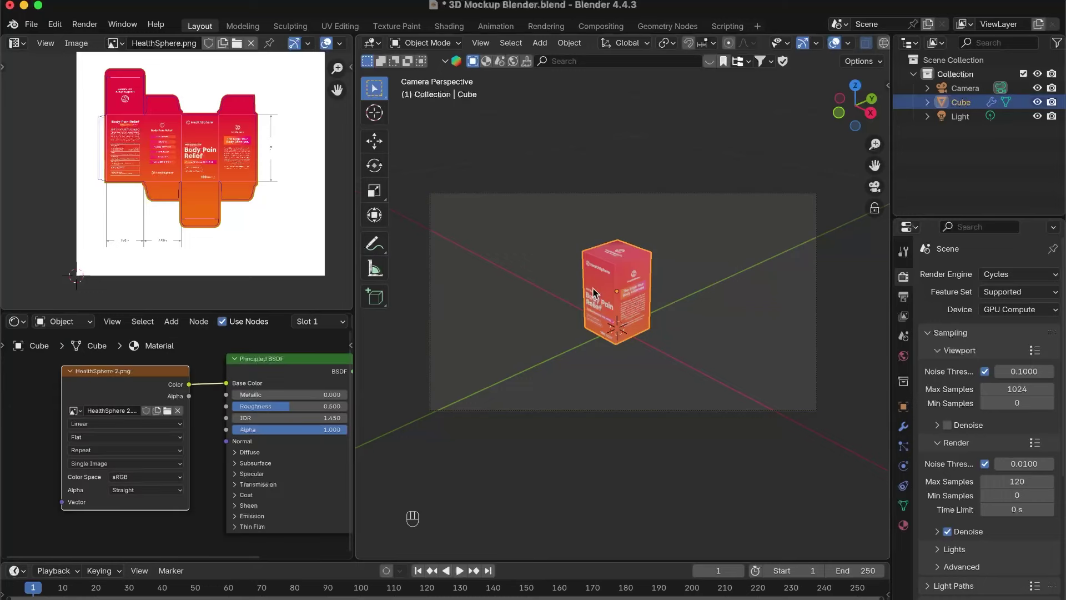
{"action": "left_click", "coordinate": [640, 194]}
{"action": "key", "text": "shift+a"}
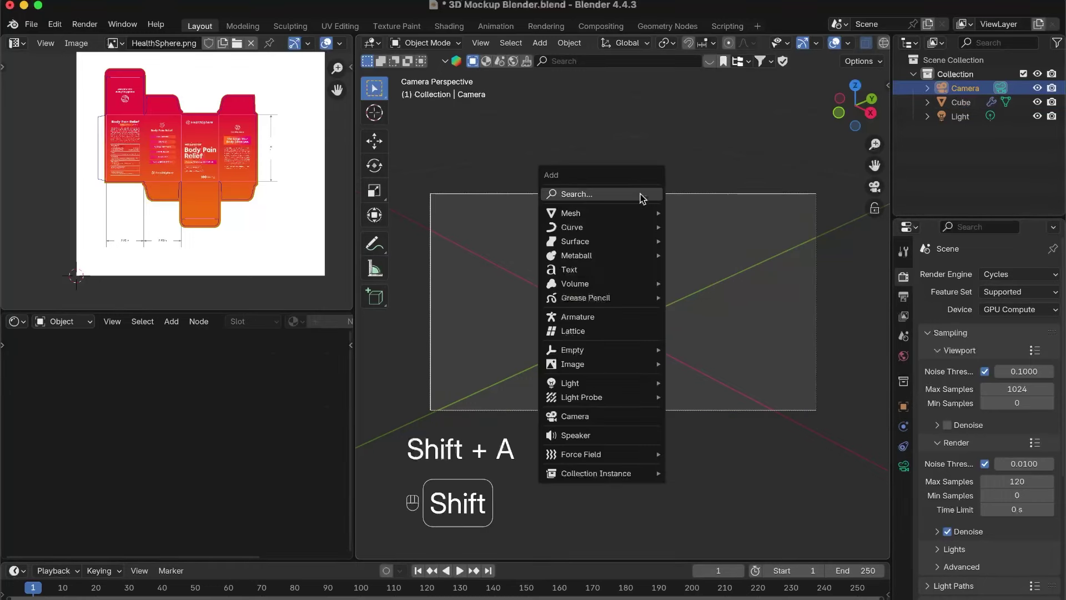
{"action": "mouse_move", "coordinate": [622, 212]}
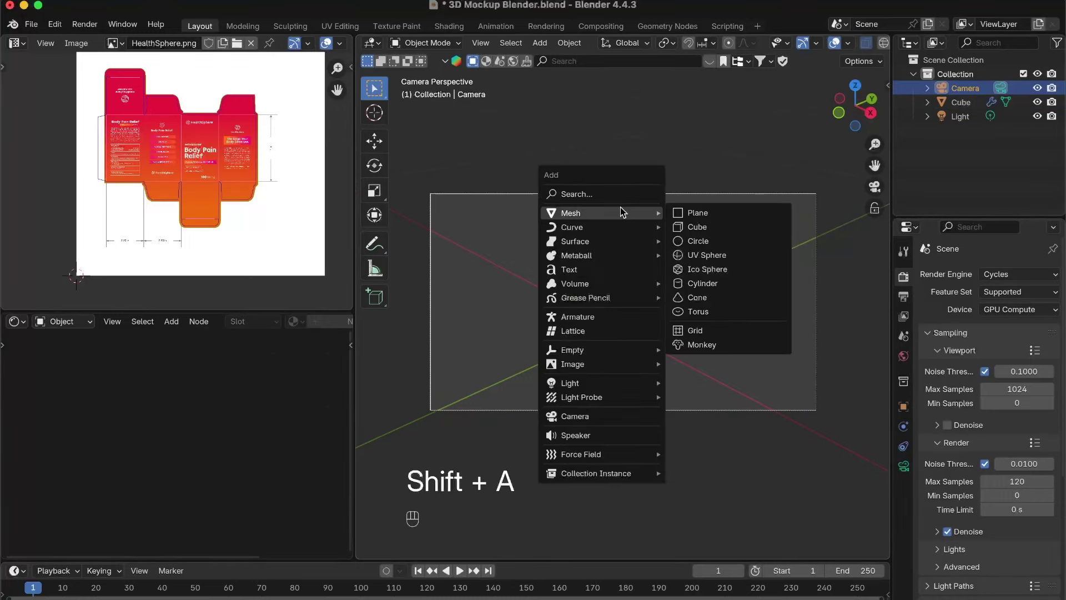
{"action": "left_click", "coordinate": [697, 213]}
{"action": "middle_click_drag", "start_coordinate": [674, 260], "coordinate": [758, 307]}
{"action": "key", "text": "KP_7"}
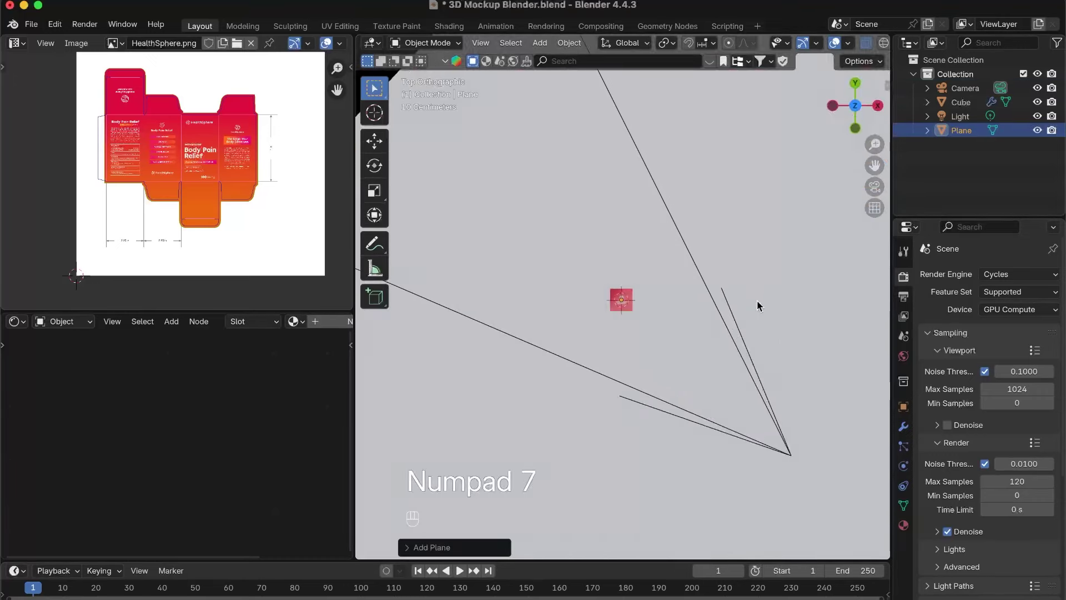
{"action": "key", "text": "s"}
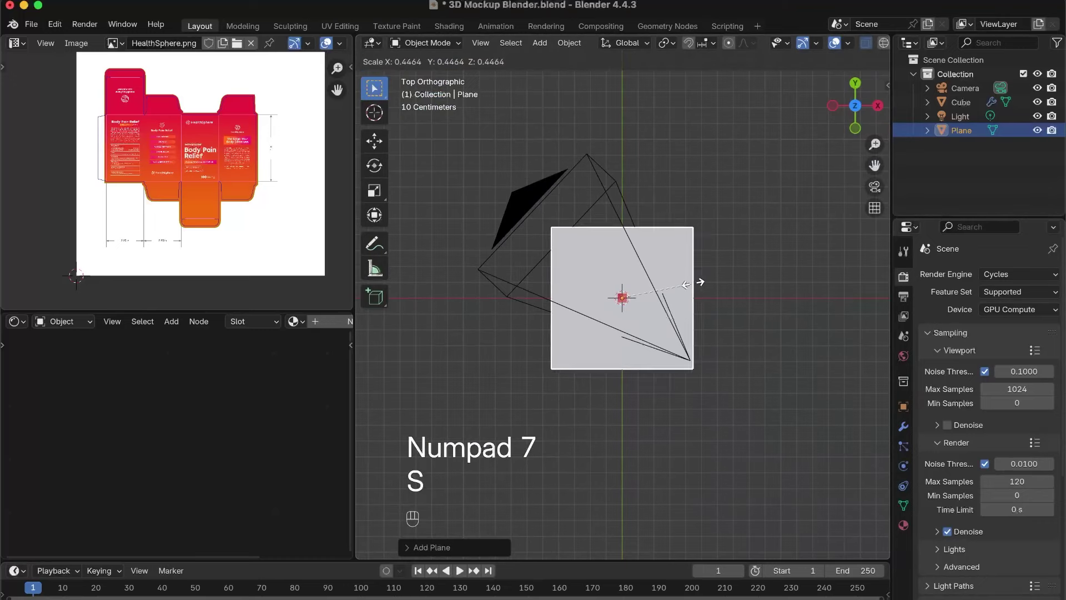
{"action": "left_click", "coordinate": [686, 287]}
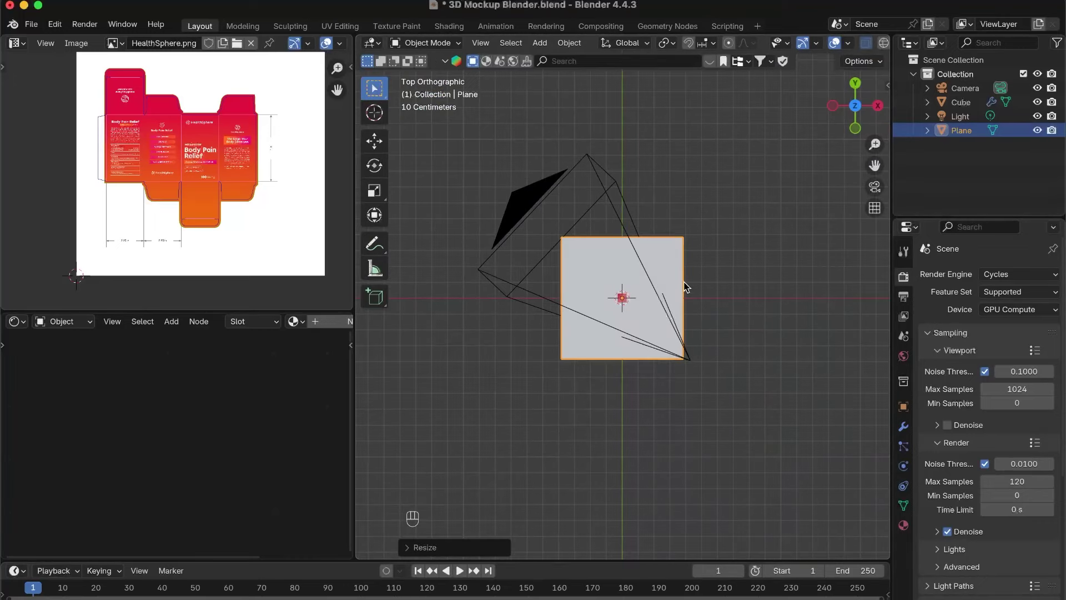
Step: Stretch the ground plane along the X axis to nearly twice its width while checking it through the camera
{"action": "key", "text": "KP_0"}
{"action": "scroll", "coordinate": [648, 289], "scroll_direction": "down", "scroll_amount": 5}
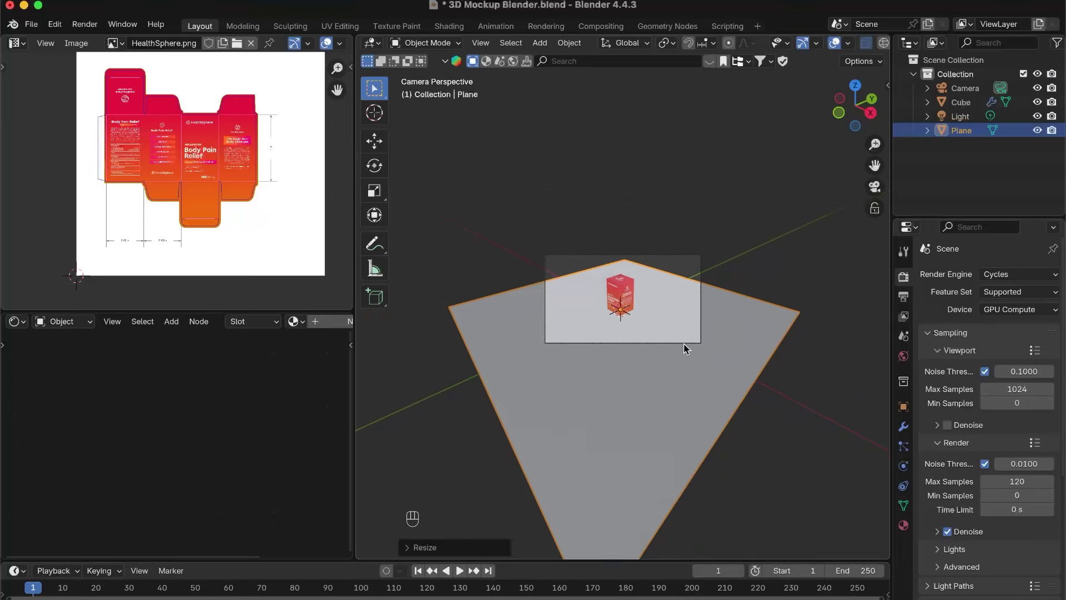
{"action": "key", "text": "s"}
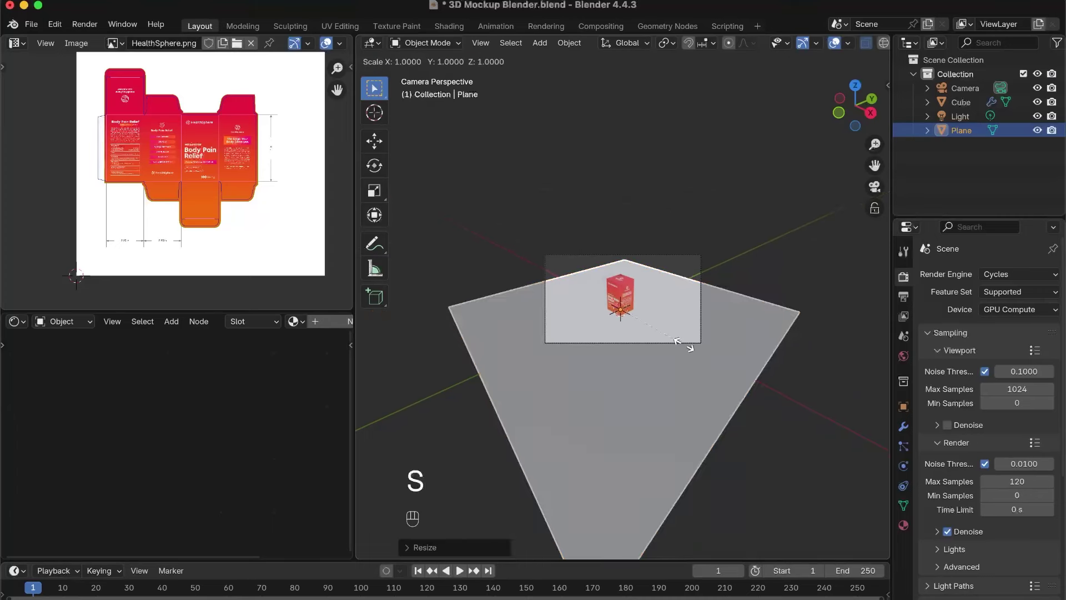
{"action": "key", "text": "x"}
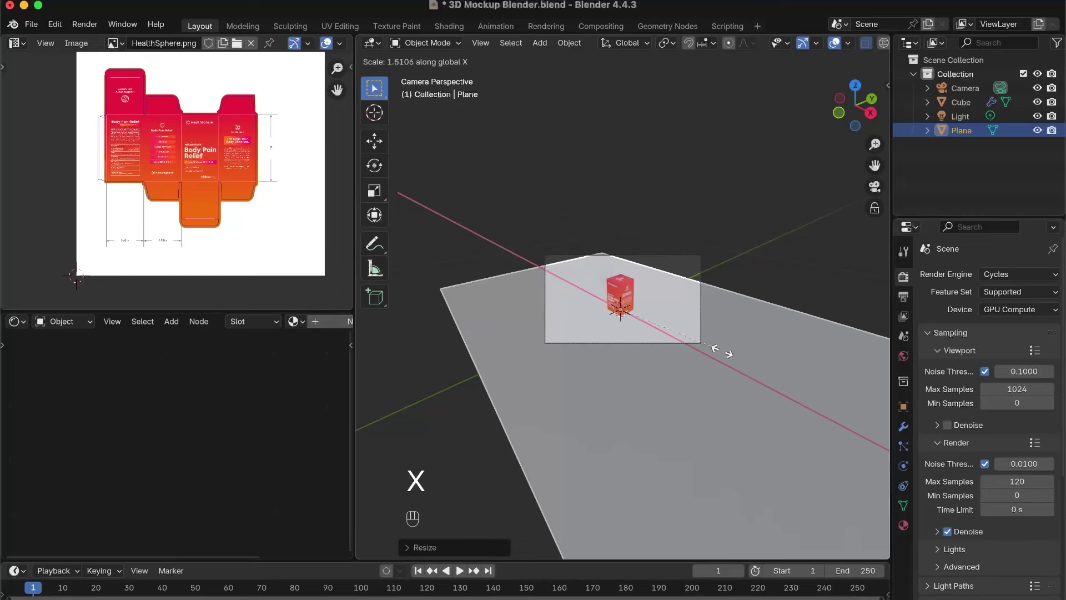
{"action": "left_click", "coordinate": [751, 363]}
{"action": "middle_click_drag", "start_coordinate": [722, 398], "coordinate": [679, 389]}
{"action": "key", "text": "KP_0"}
{"action": "scroll", "coordinate": [661, 315], "scroll_direction": "down", "scroll_amount": 3}
{"action": "middle_click_drag", "start_coordinate": [709, 355], "coordinate": [741, 388]}
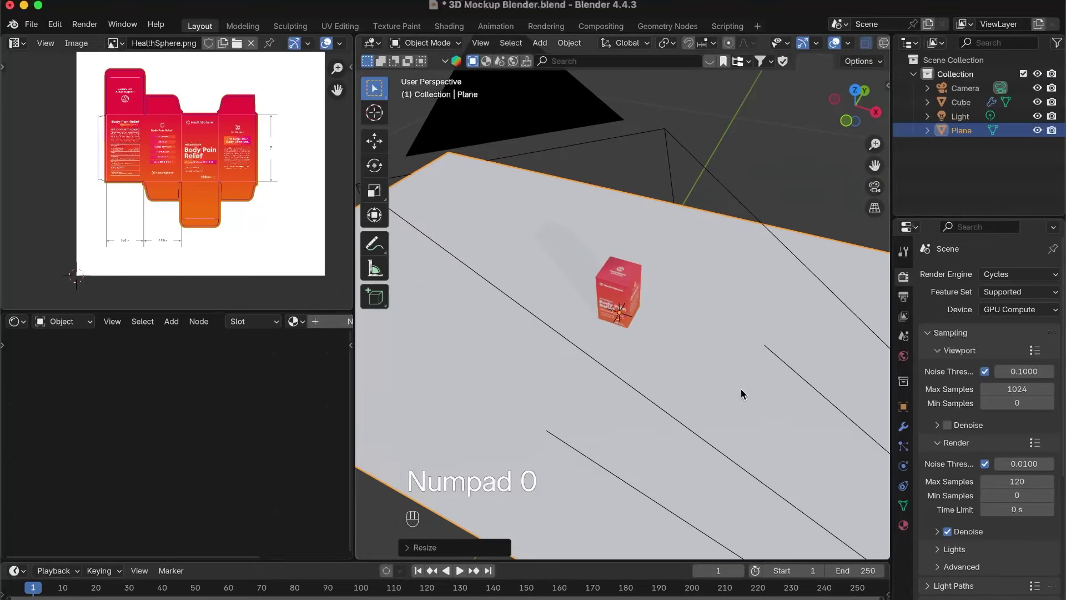
{"action": "scroll", "coordinate": [740, 388], "scroll_direction": "down", "scroll_amount": 5}
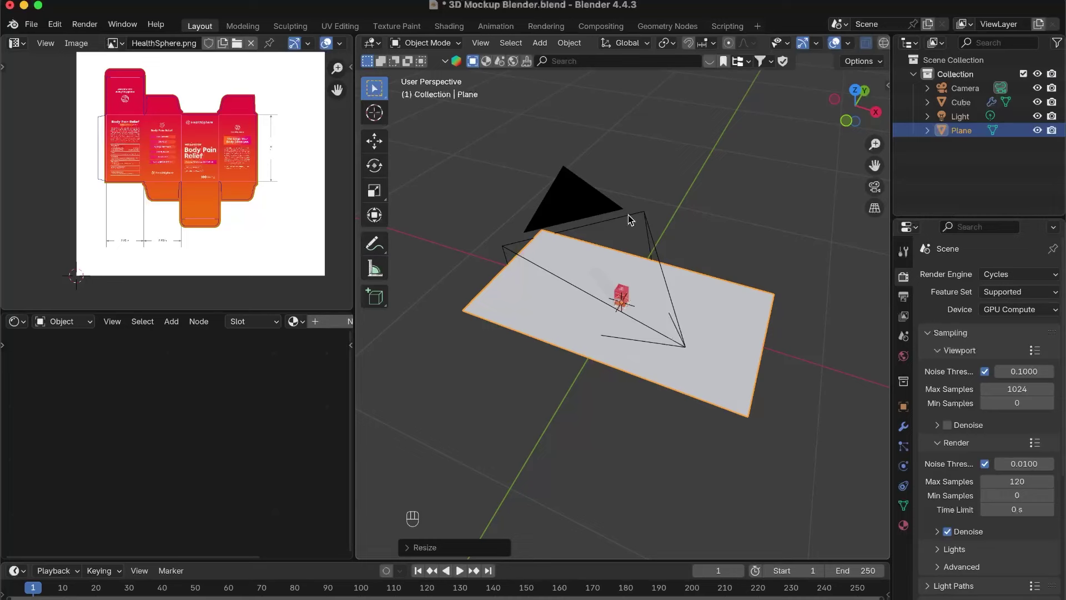
Step: In Edit Mode with edge selection, extrude the plane's back edge upward about 0.6 m along Z to form a backdrop wall
{"action": "key", "text": "Tab"}
{"action": "key", "text": "Tab"}
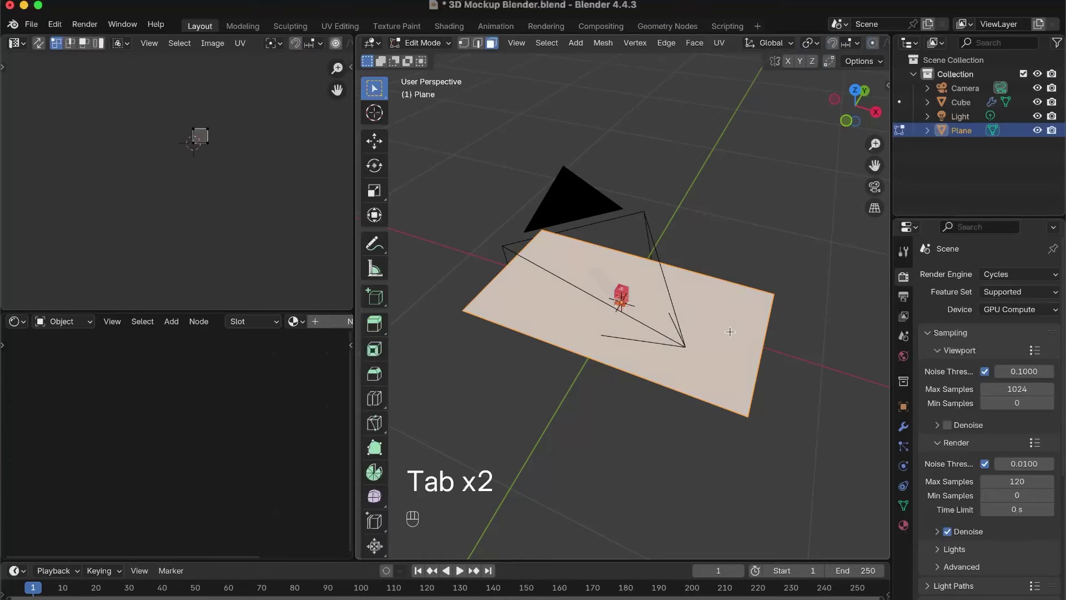
{"action": "left_click", "coordinate": [477, 42]}
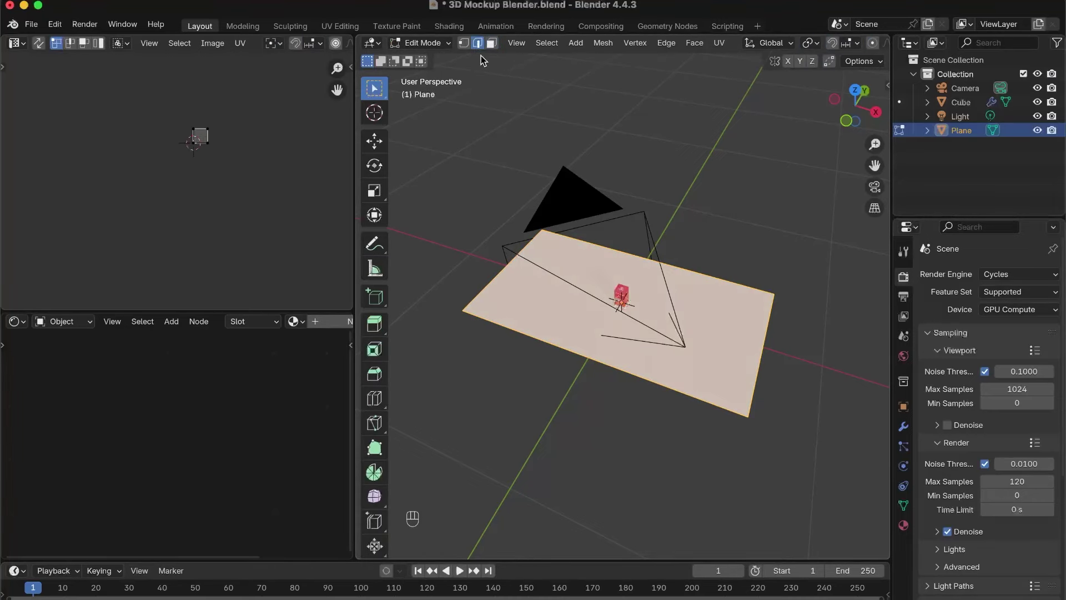
{"action": "scroll", "coordinate": [698, 294], "scroll_direction": "up", "scroll_amount": 2}
{"action": "key", "text": "alt+a"}
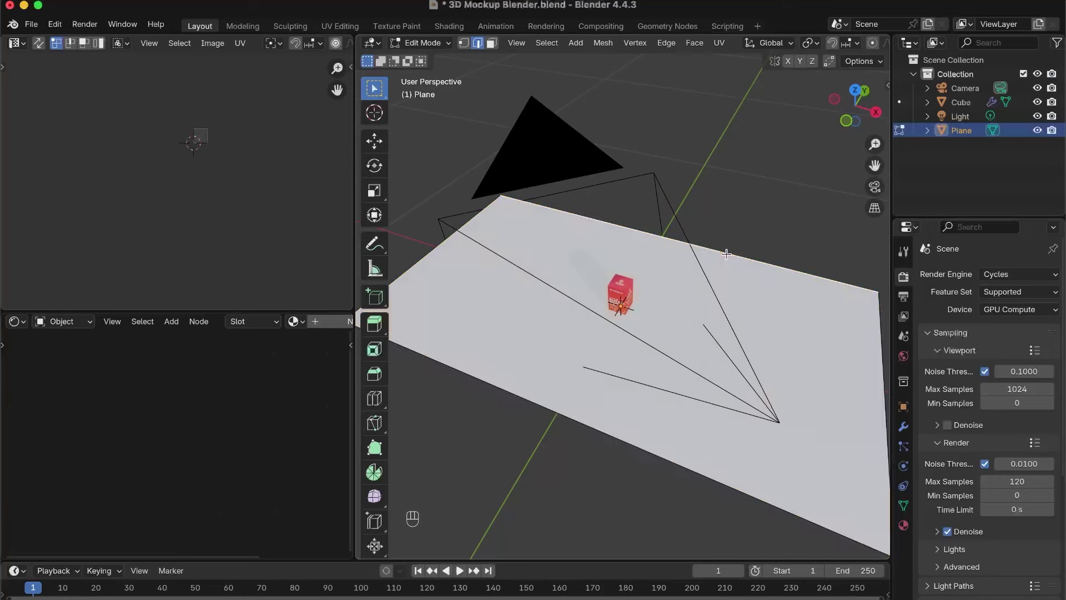
{"action": "middle_click_drag", "start_coordinate": [738, 298], "coordinate": [760, 302]}
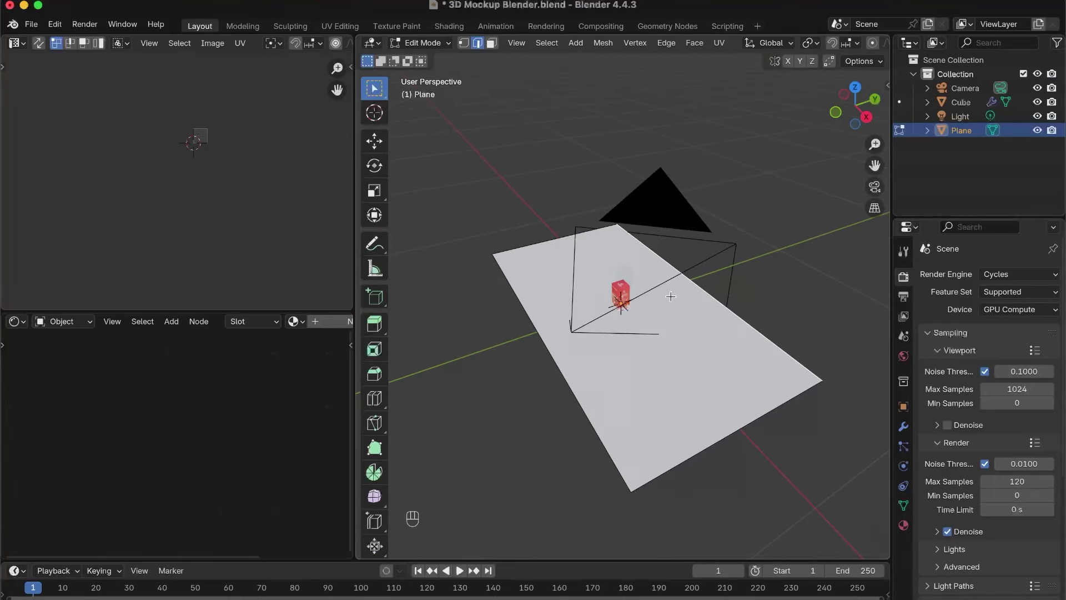
{"action": "key", "text": "e"}
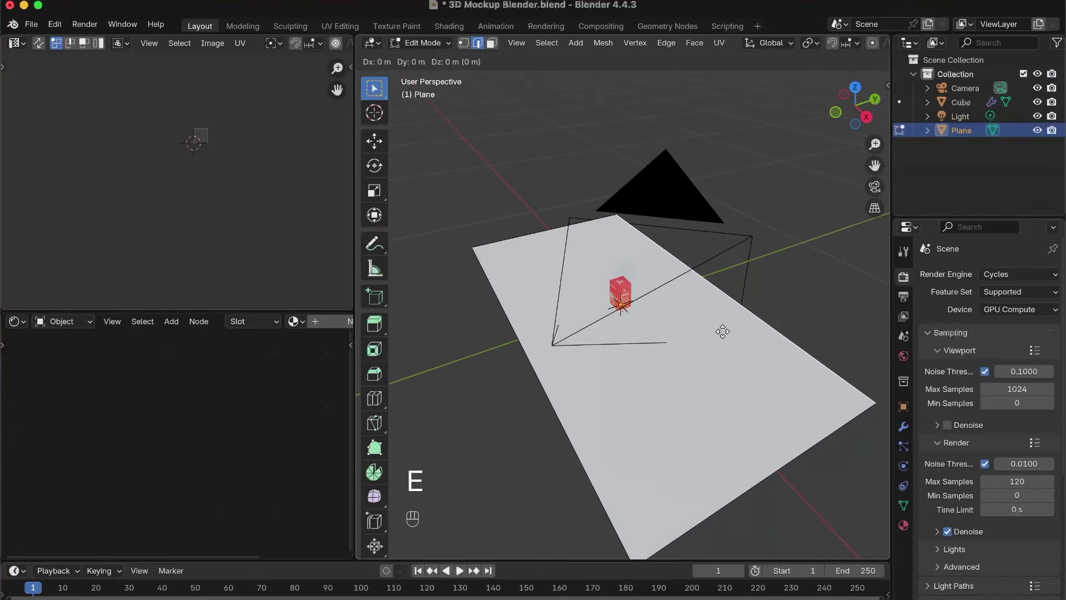
{"action": "key", "text": "z"}
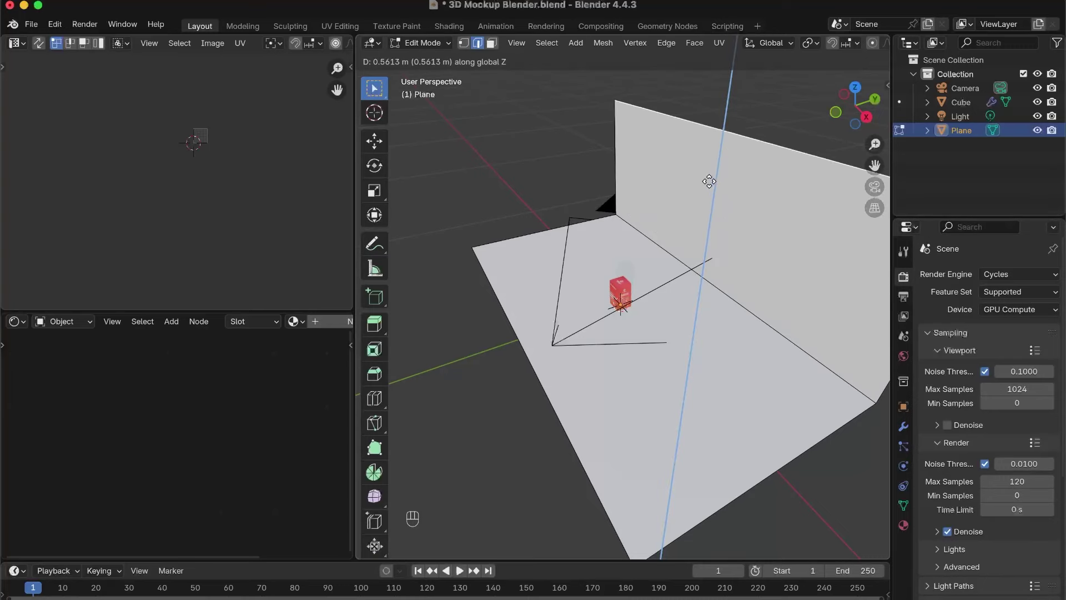
{"action": "left_click", "coordinate": [702, 165]}
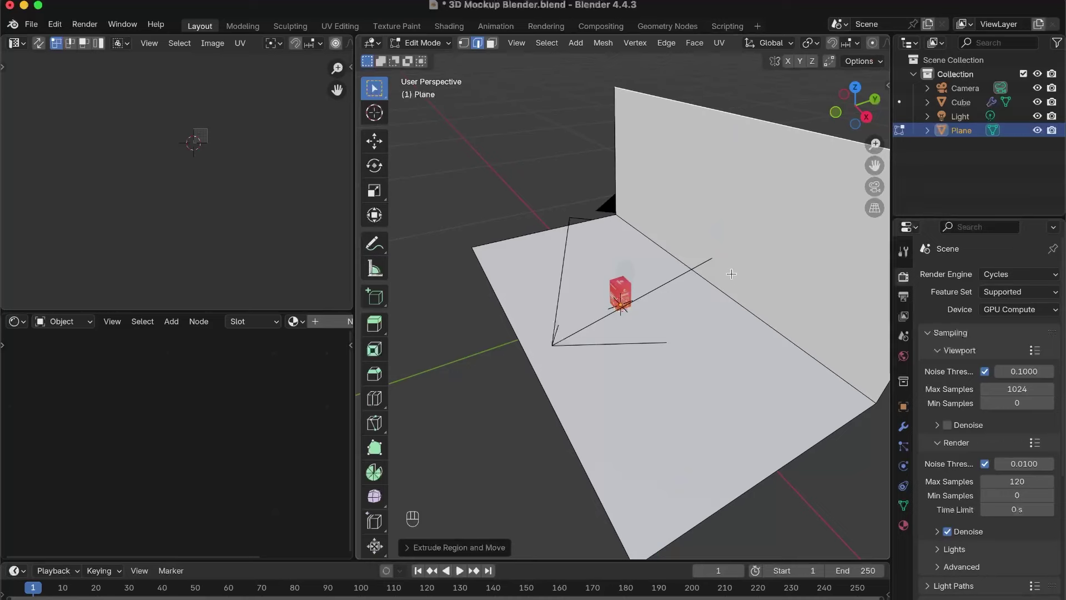
Step: Bevel the edge between floor and wall with about 0.17 m offset and 6 segments, and return to Object Mode
{"action": "middle_click_drag", "start_coordinate": [806, 399], "coordinate": [638, 250]}
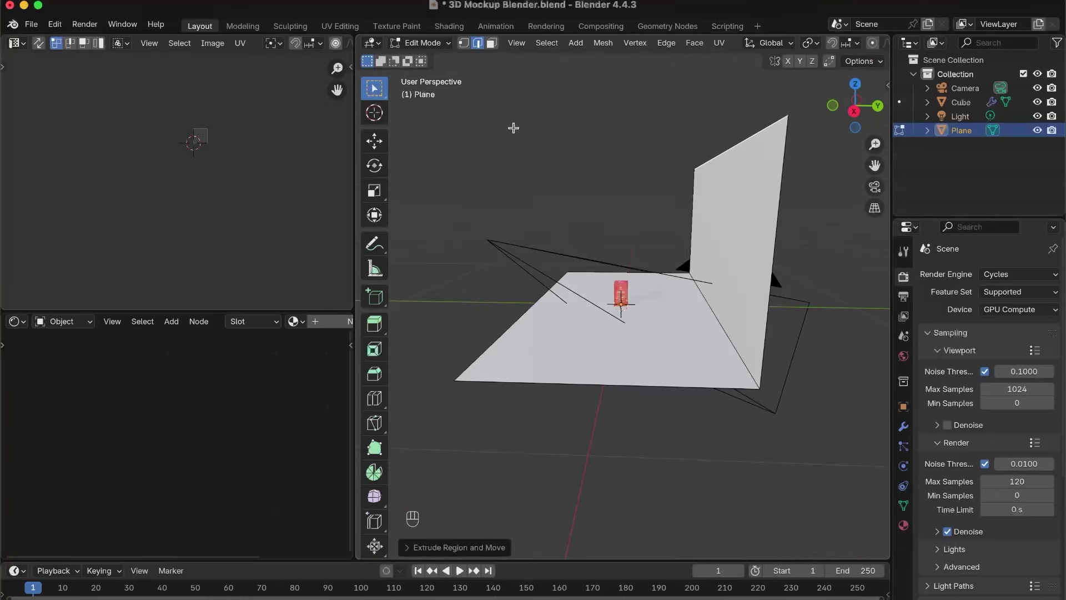
{"action": "left_click", "coordinate": [733, 350]}
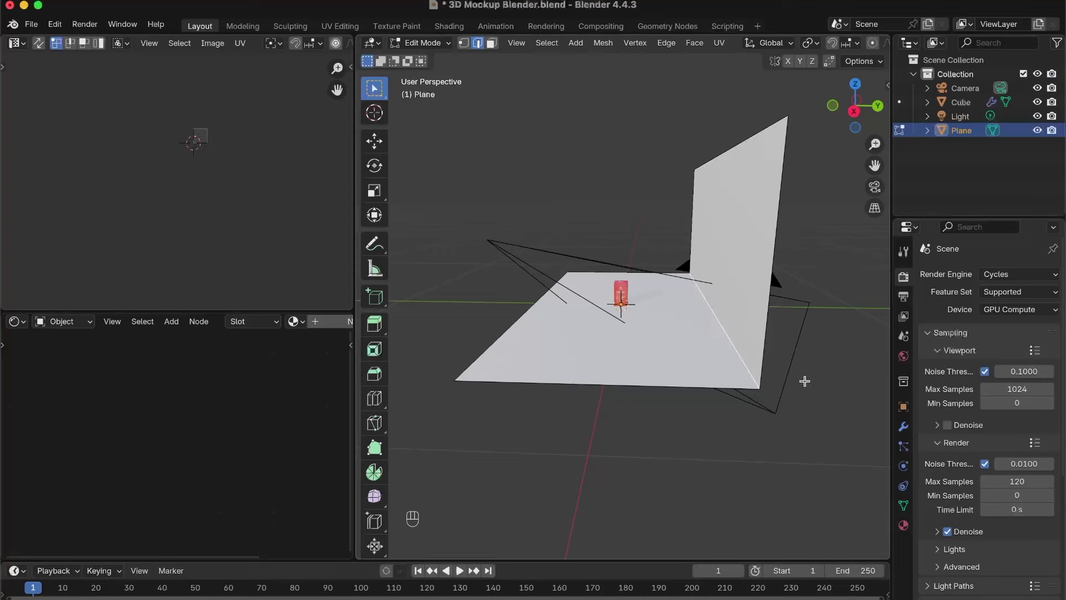
{"action": "key", "text": "super+b"}
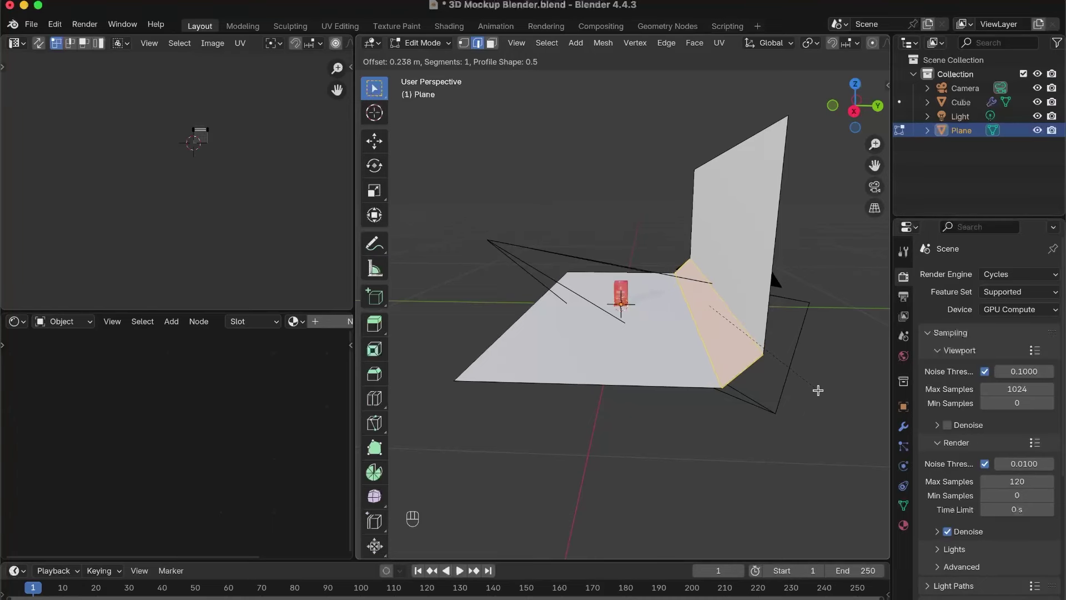
{"action": "scroll", "coordinate": [818, 390], "scroll_direction": "up", "scroll_amount": 2}
{"action": "scroll", "coordinate": [816, 383], "scroll_direction": "up", "scroll_amount": 1}
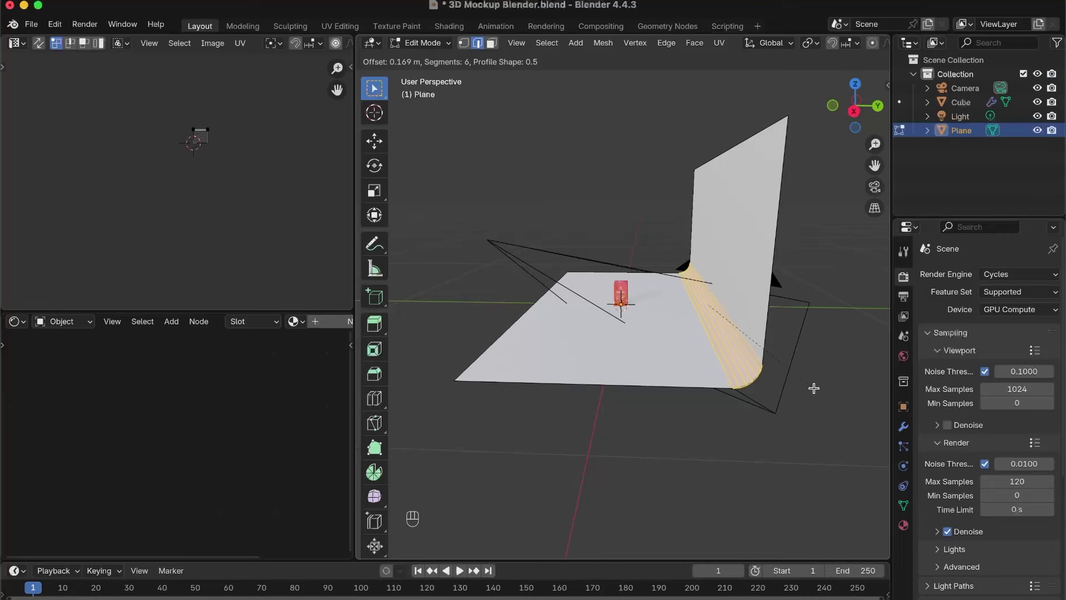
{"action": "left_click", "coordinate": [814, 387]}
{"action": "key", "text": "Tab"}
{"action": "middle_click_drag", "start_coordinate": [656, 372], "coordinate": [808, 392]}
{"action": "scroll", "coordinate": [701, 323], "scroll_direction": "up", "scroll_amount": 2}
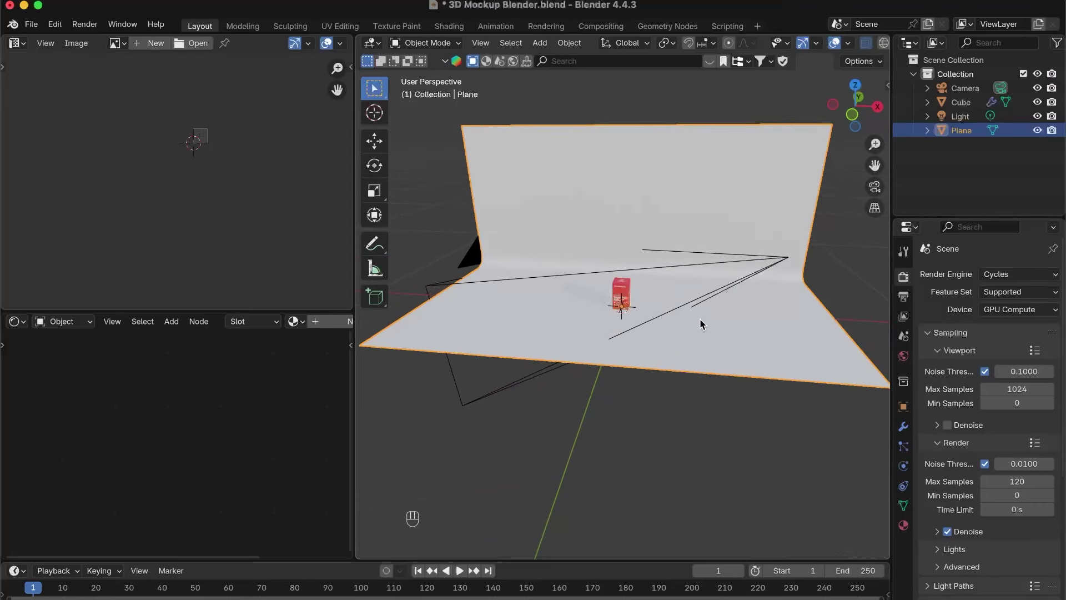
{"action": "scroll", "coordinate": [854, 41], "scroll_direction": "down", "scroll_amount": 3}
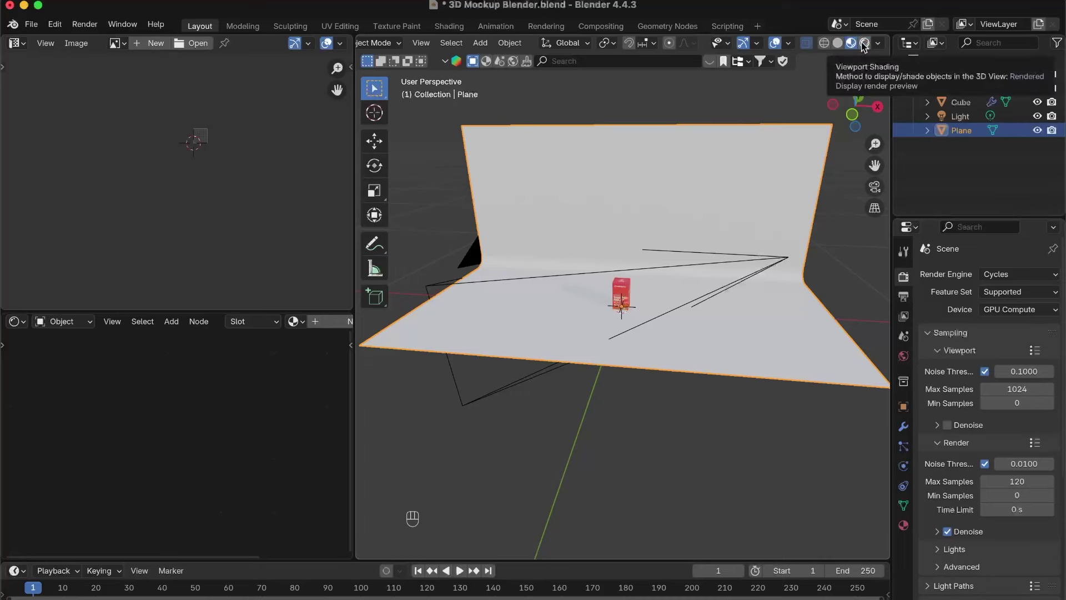
Step: Switch the viewport to rendered shading and widen the 3D view at the expense of the image and node editors
{"action": "left_click", "coordinate": [864, 44]}
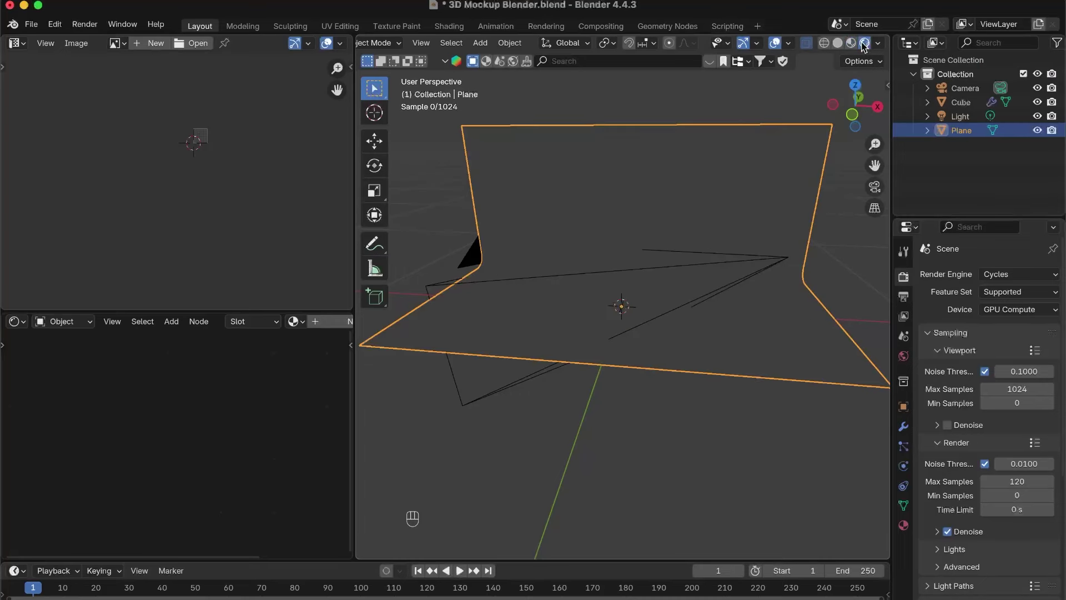
{"action": "left_click_drag", "start_coordinate": [354, 150], "coordinate": [143, 150]}
{"action": "middle_click_drag", "start_coordinate": [565, 282], "coordinate": [589, 294]}
{"action": "scroll", "coordinate": [556, 335], "scroll_direction": "up", "scroll_amount": 1}
Step: Select the scene's light and move it about 5.8 m to bring it close to the box and backdrop
{"action": "left_click", "coordinate": [604, 296]}
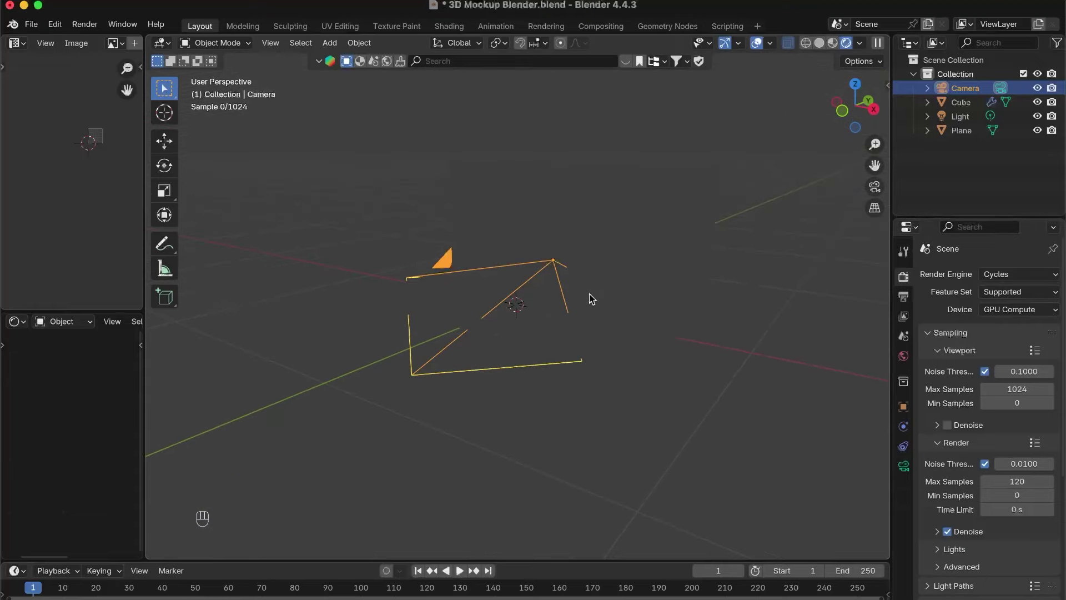
{"action": "left_click", "coordinate": [967, 115]}
{"action": "middle_click_drag", "start_coordinate": [518, 309], "coordinate": [597, 291]}
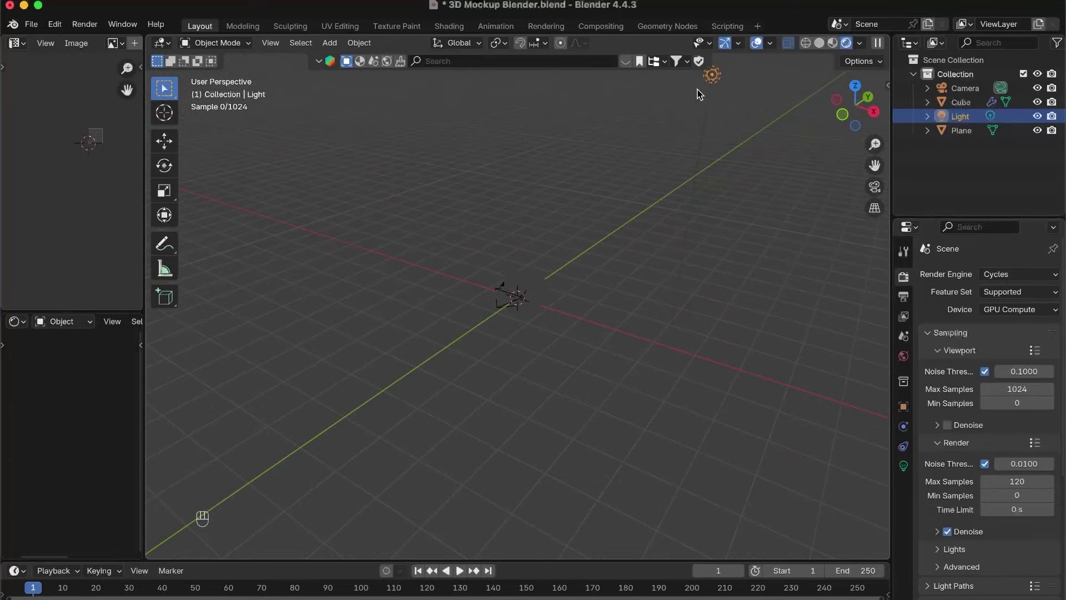
{"action": "key", "text": "g"}
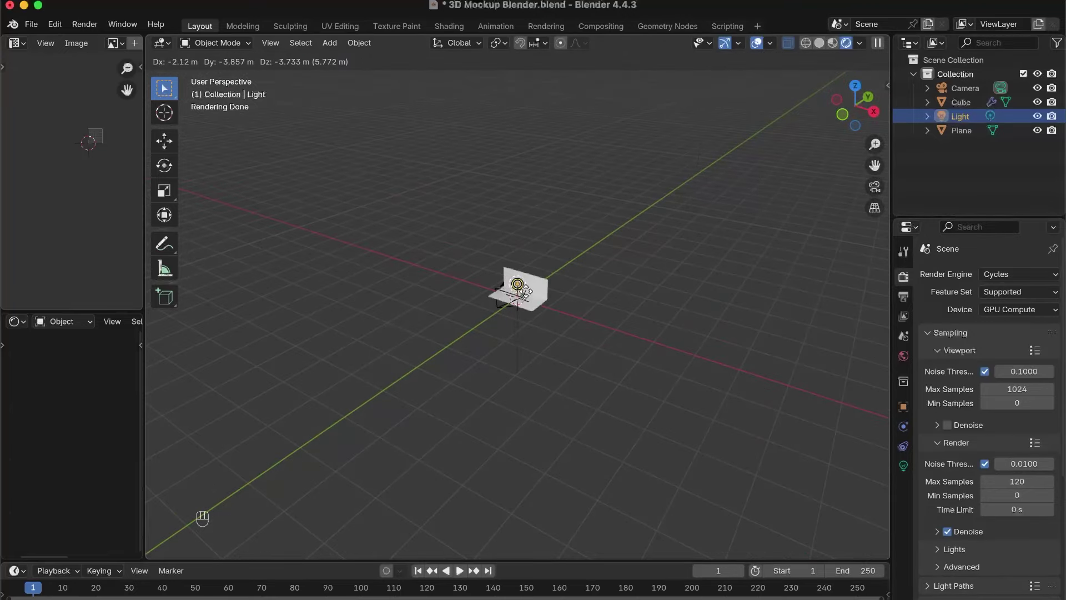
{"action": "left_click", "coordinate": [524, 290]}
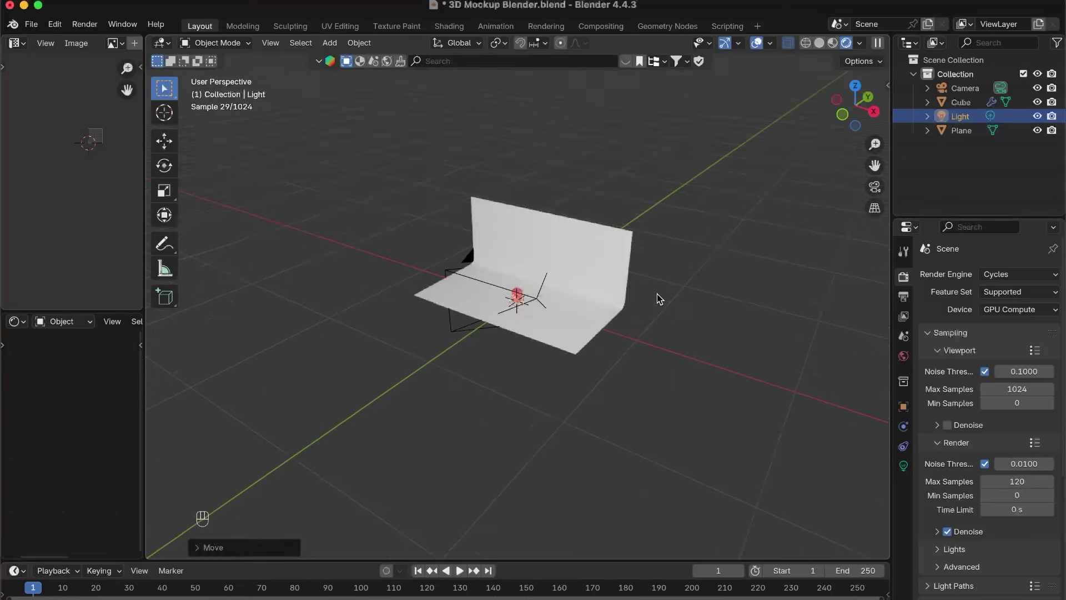
Step: Set the point light's power to 5000 W and inspect the lit box up close
{"action": "left_click", "coordinate": [903, 466]}
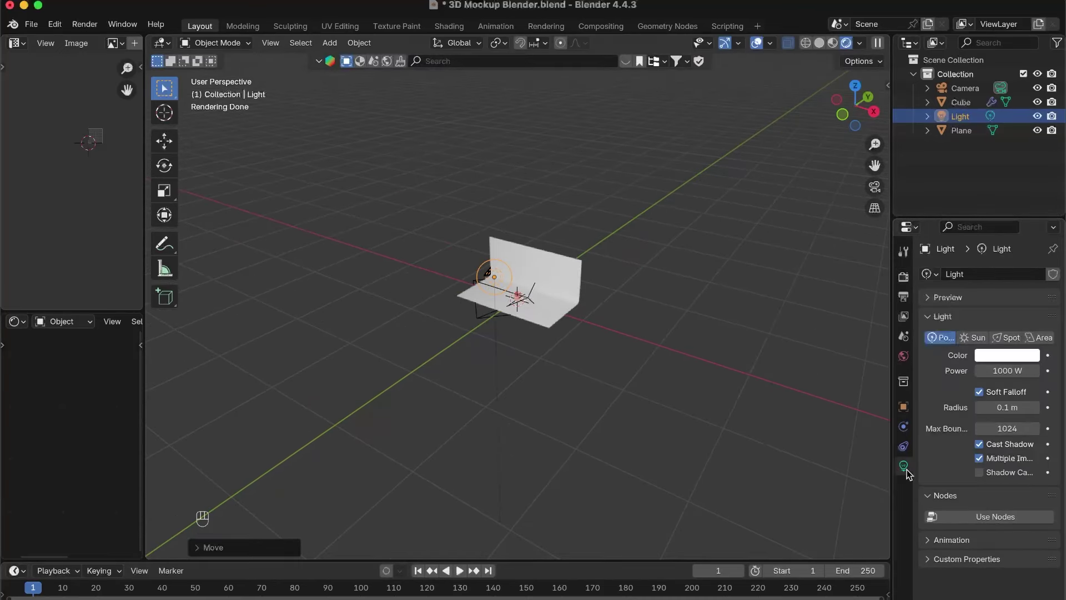
{"action": "left_click", "coordinate": [1010, 371]}
{"action": "type", "text": "5000"}
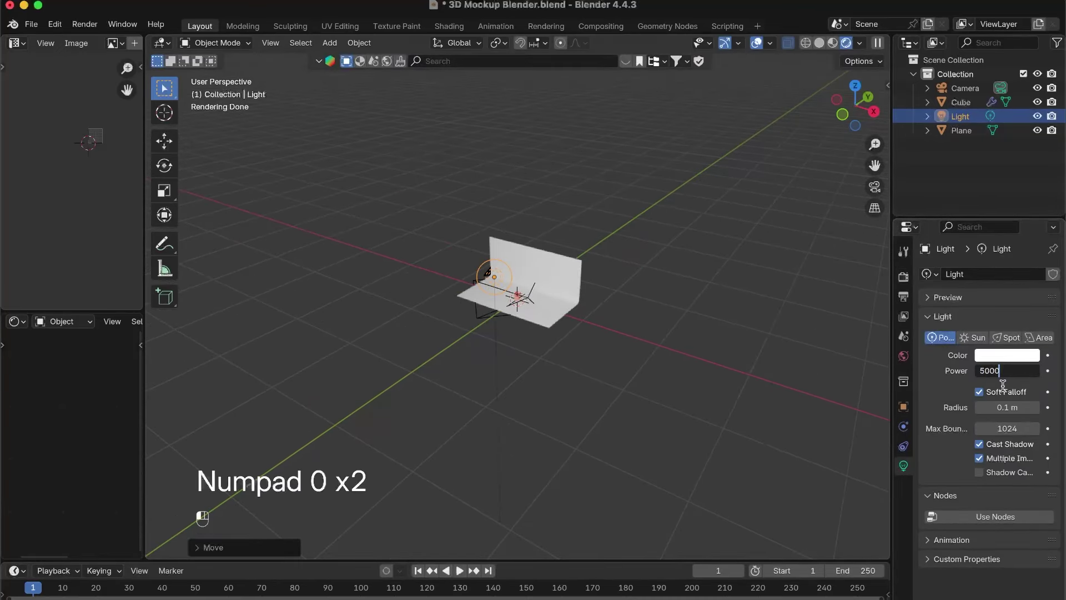
{"action": "key", "text": "Return"}
{"action": "scroll", "coordinate": [529, 302], "scroll_direction": "up", "scroll_amount": 10}
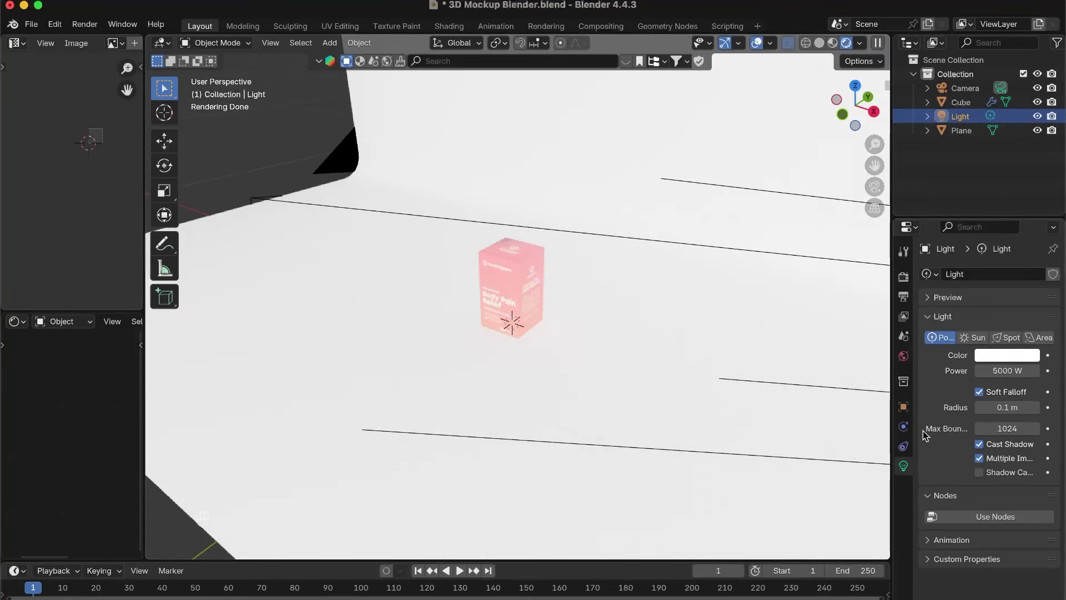
Step: Set the point light's power to 500 W
{"action": "left_click", "coordinate": [1007, 371]}
{"action": "type", "text": "50"}
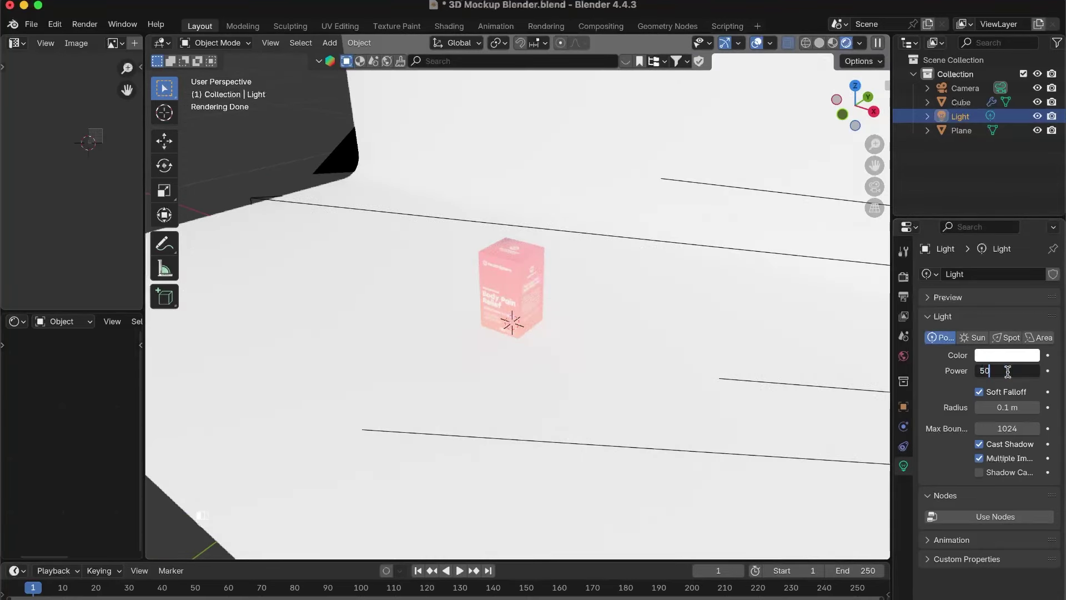
{"action": "type", "text": "0"}
{"action": "key", "text": "Return"}
Step: In top view, move the light just beyond the front-left part of the ground plane
{"action": "key", "text": "KP_7"}
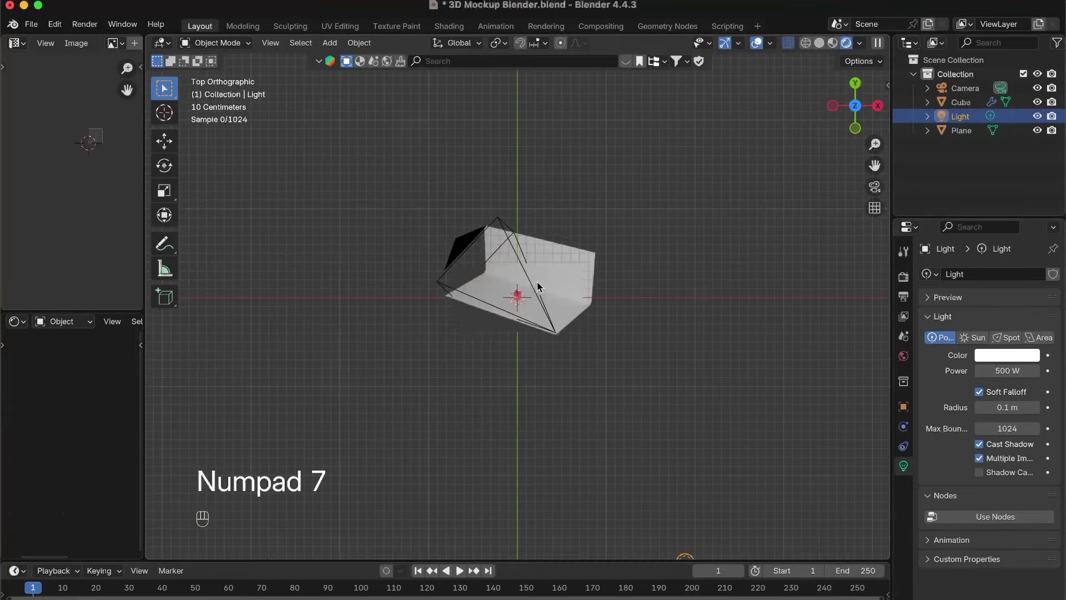
{"action": "scroll", "coordinate": [716, 435], "scroll_direction": "up", "scroll_amount": 3}
{"action": "key", "text": "g"}
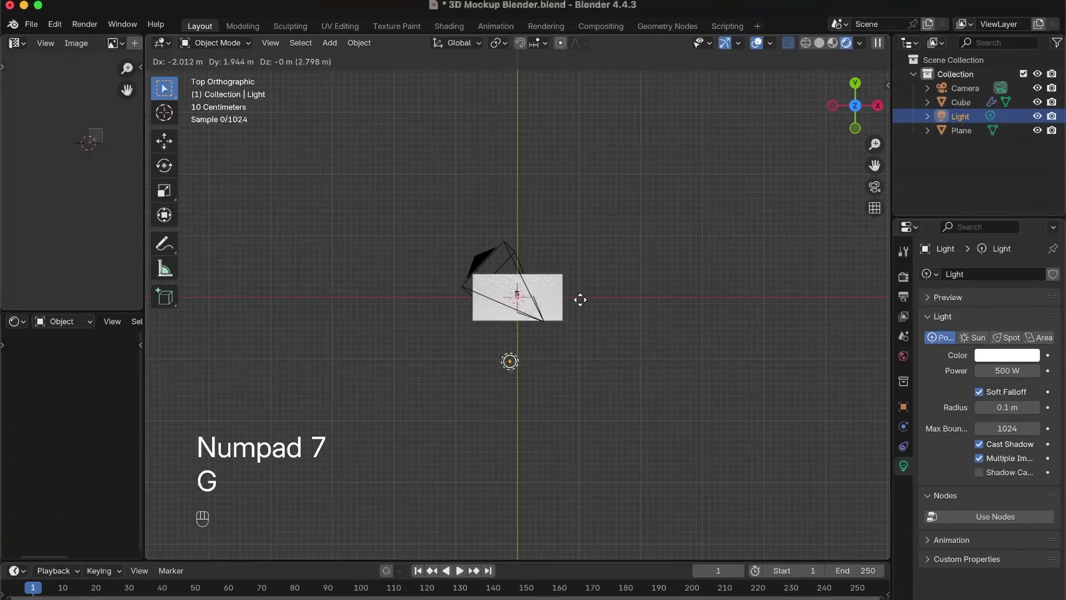
{"action": "left_click", "coordinate": [555, 275]}
{"action": "scroll", "coordinate": [549, 294], "scroll_direction": "up", "scroll_amount": 9}
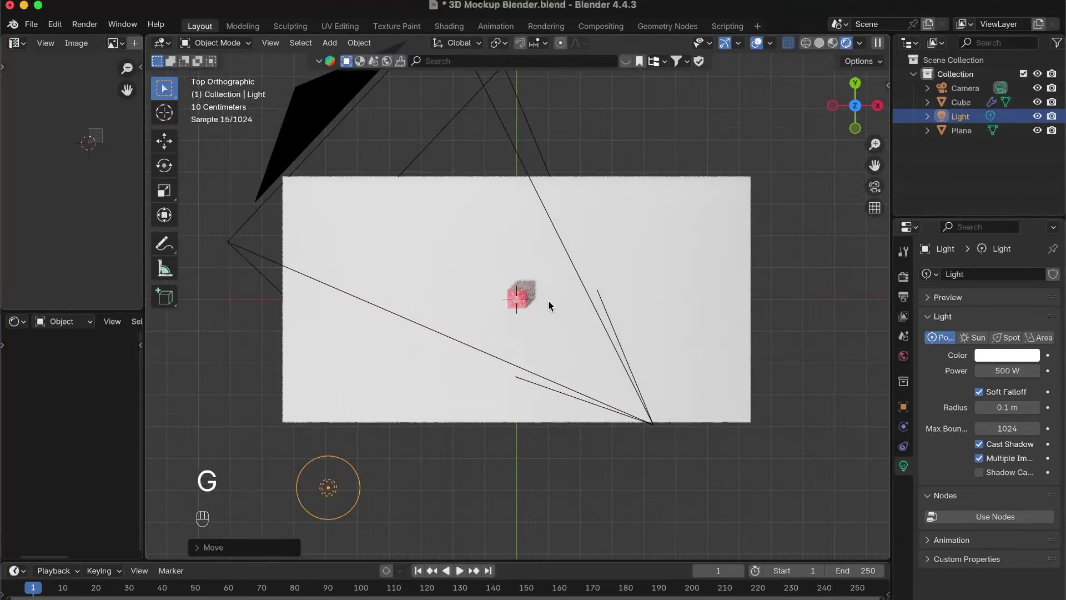
Step: Change the light type to Area and lower the light along the Z axis toward the backdrop
{"action": "left_click", "coordinate": [1040, 338]}
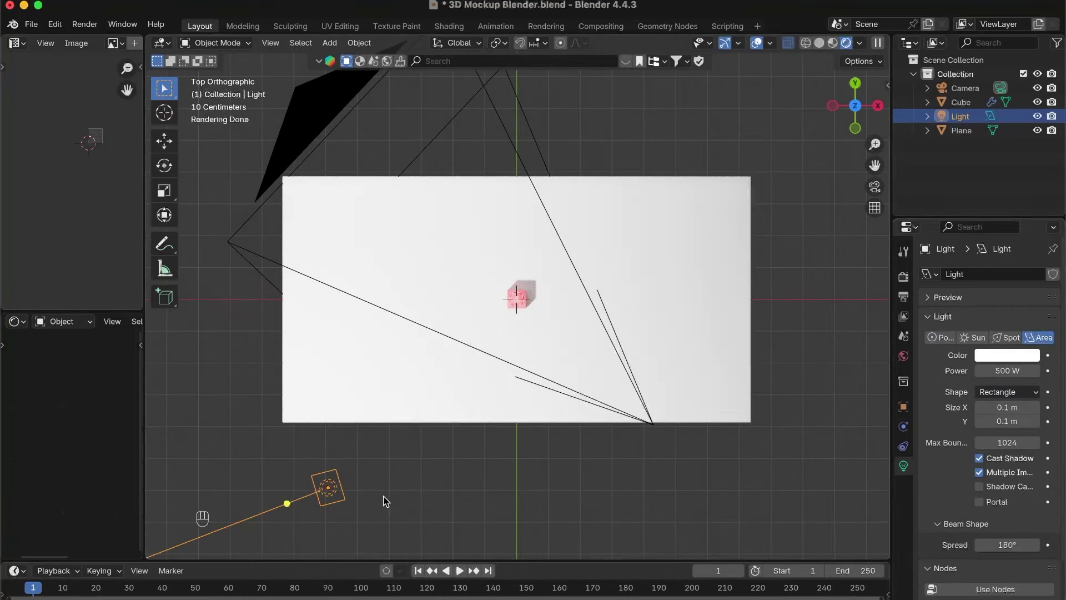
{"action": "key", "text": "KP_5"}
{"action": "middle_click_drag", "start_coordinate": [457, 496], "coordinate": [413, 400]}
{"action": "scroll", "coordinate": [413, 399], "scroll_direction": "down", "scroll_amount": 7}
{"action": "scroll", "coordinate": [438, 312], "scroll_direction": "up", "scroll_amount": 1}
{"action": "key", "text": "g"}
{"action": "key", "text": "z"}
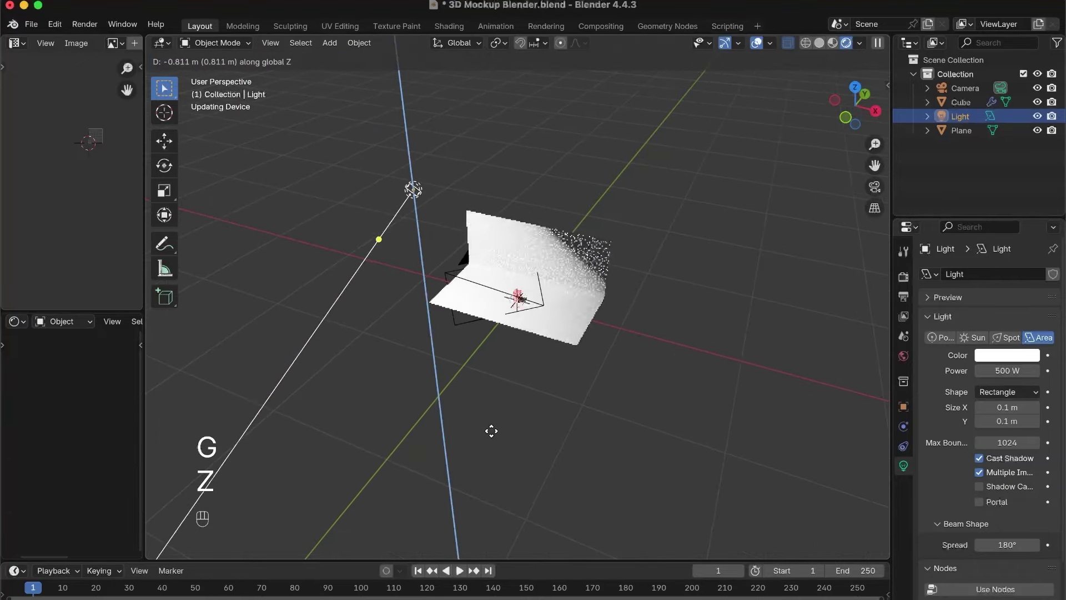
{"action": "left_click", "coordinate": [542, 474]}
Step: Set the area light's power to 30 W and check the lighting from the front and from above
{"action": "key", "text": "KP_1"}
{"action": "scroll", "coordinate": [578, 333], "scroll_direction": "up", "scroll_amount": 5}
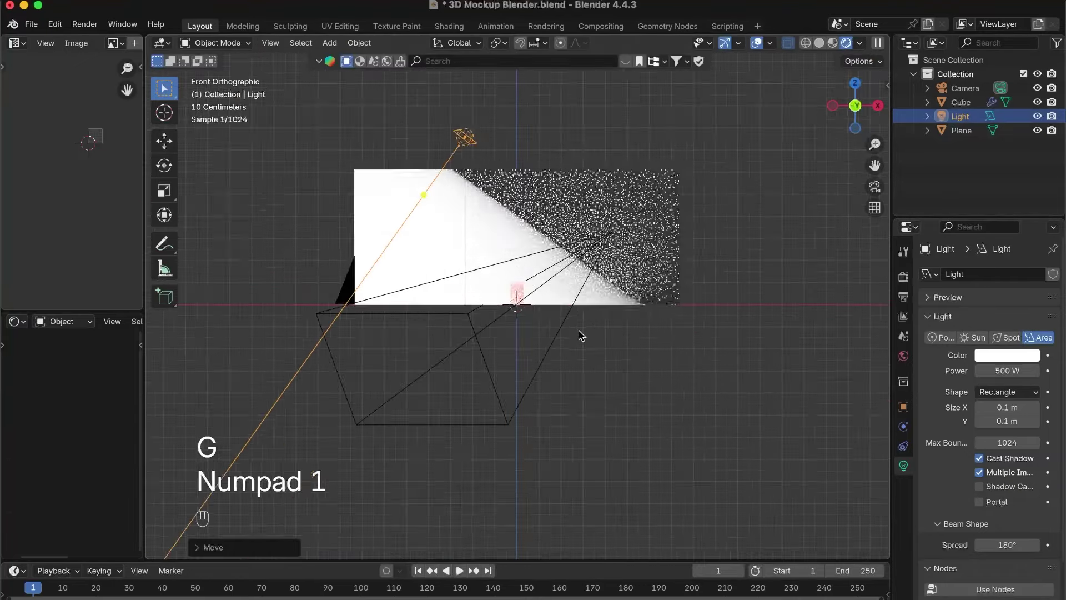
{"action": "double_click", "coordinate": [1007, 370]}
{"action": "type", "text": "30"}
{"action": "key", "text": "Return"}
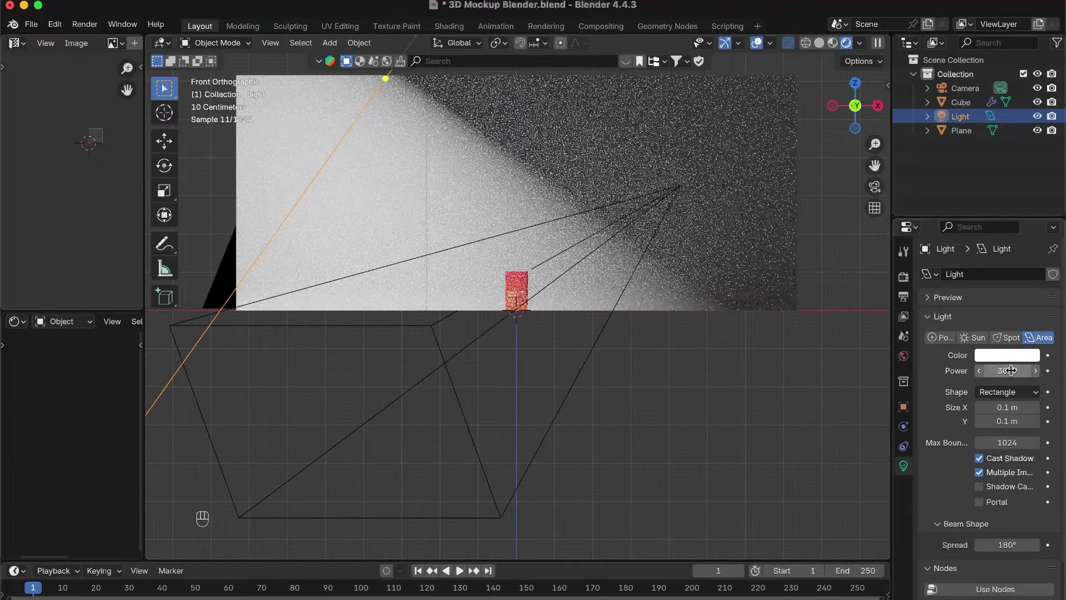
{"action": "scroll", "coordinate": [499, 283], "scroll_direction": "down", "scroll_amount": 2}
{"action": "middle_click_drag", "start_coordinate": [481, 232], "coordinate": [480, 302]}
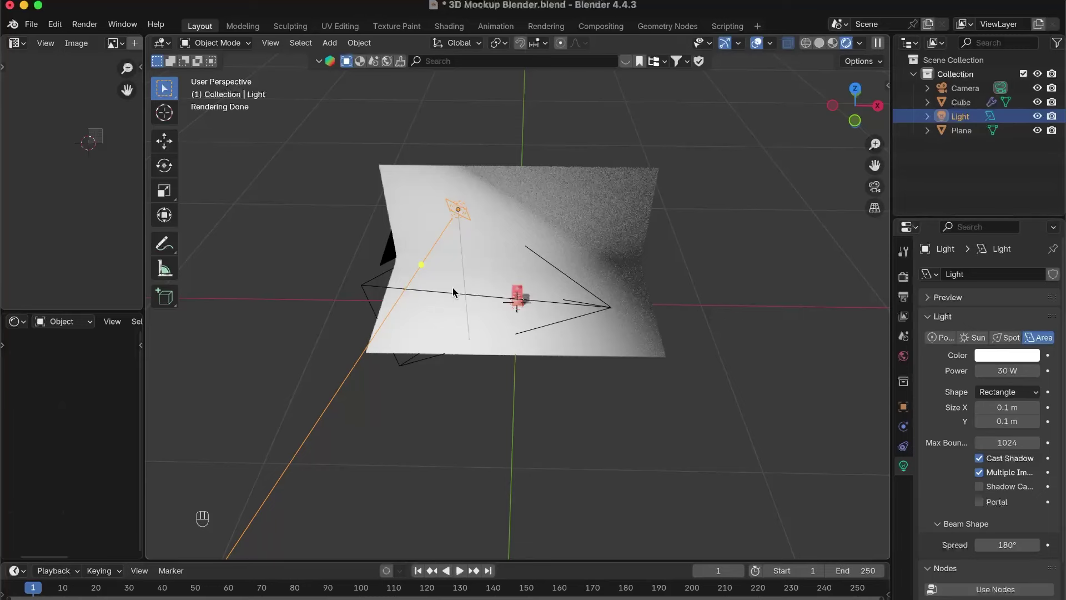
Step: Track the area light toward the product box so its beam aims at it
{"action": "middle_click_drag", "start_coordinate": [453, 292], "coordinate": [444, 387]}
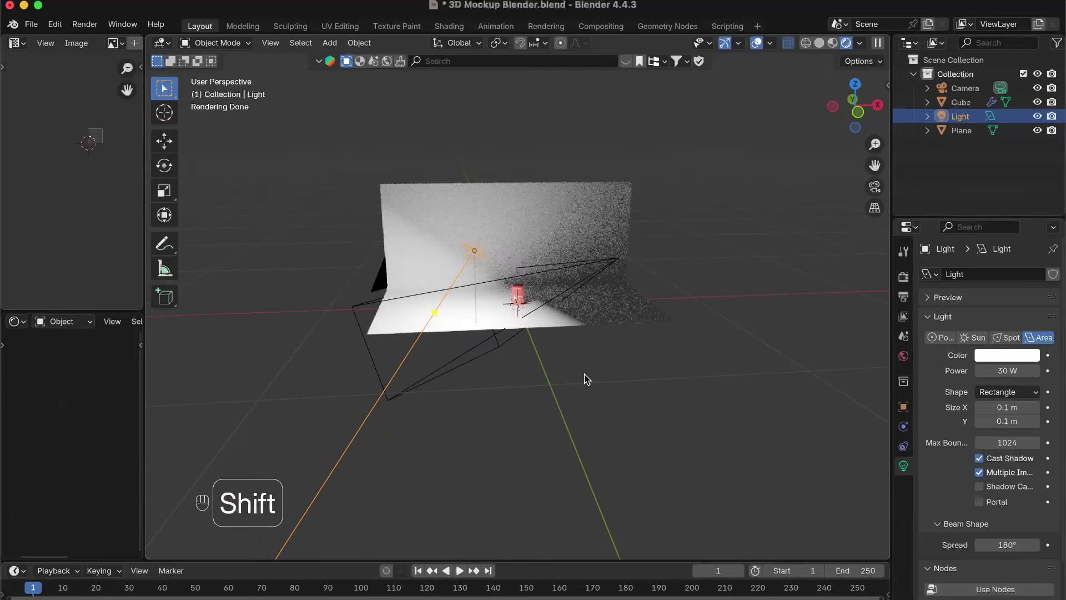
{"action": "key", "text": "shift+t"}
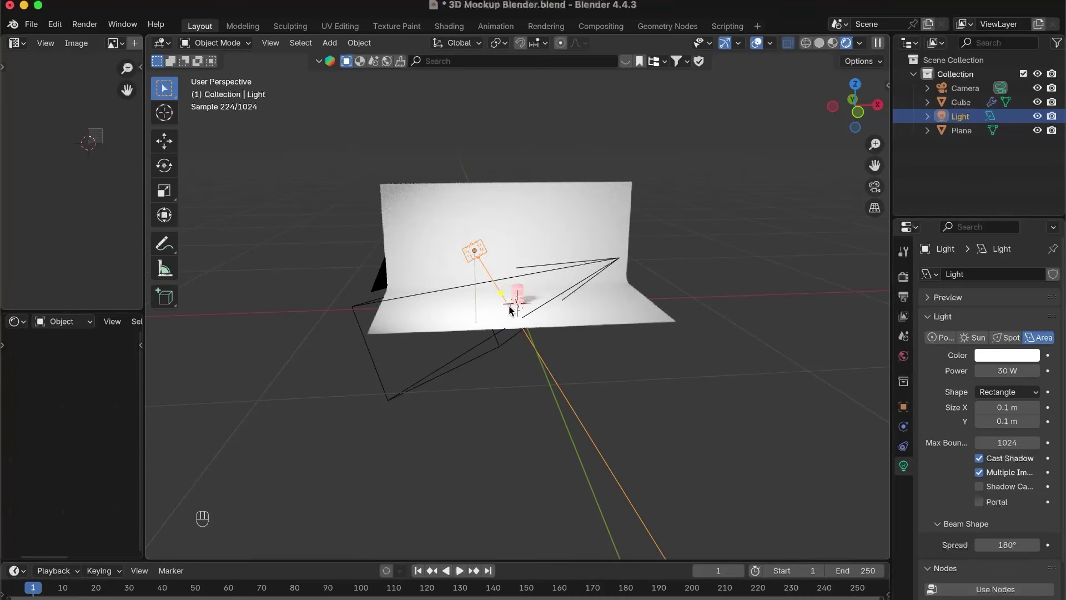
{"action": "scroll", "coordinate": [528, 288], "scroll_direction": "up", "scroll_amount": 4}
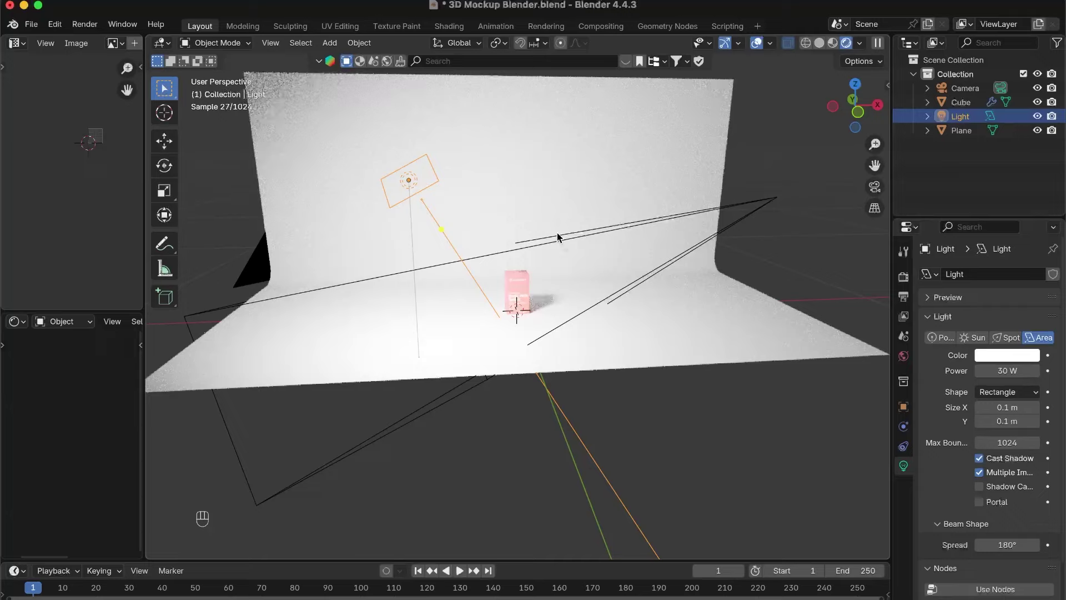
{"action": "middle_click_drag", "start_coordinate": [561, 238], "coordinate": [563, 302]}
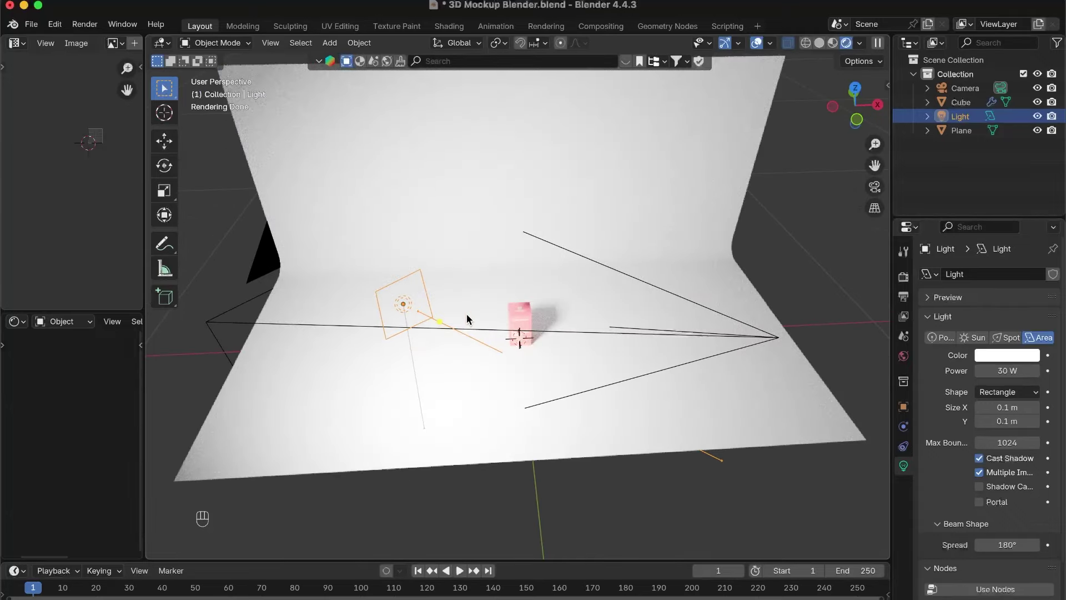
Step: Scale the area light up about 4.35 times, set its power to 5 W, and check the box's shadow
{"action": "key", "text": "s"}
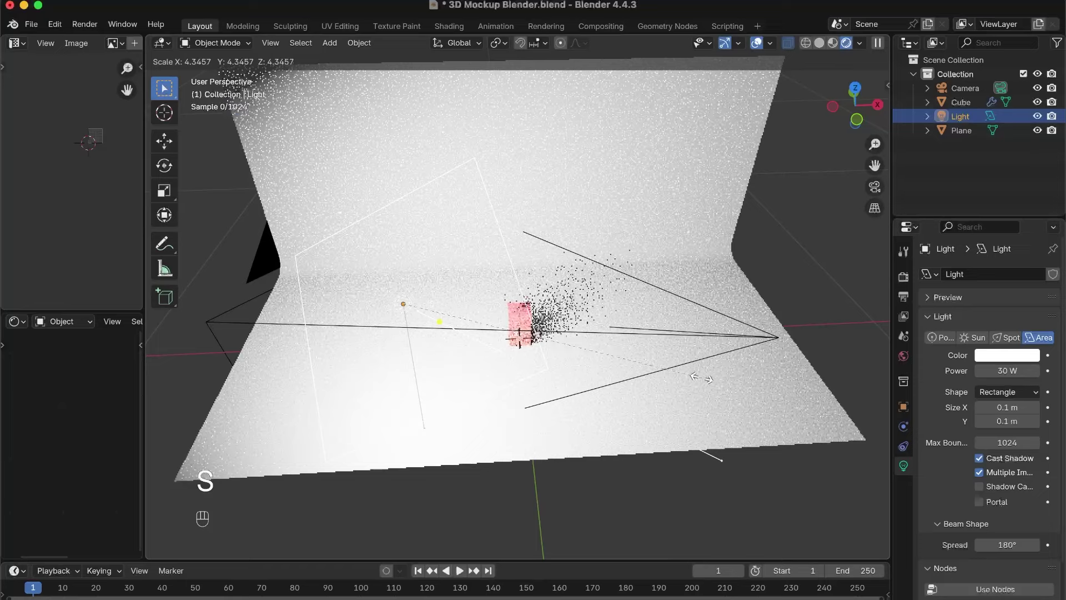
{"action": "left_click", "coordinate": [706, 376]}
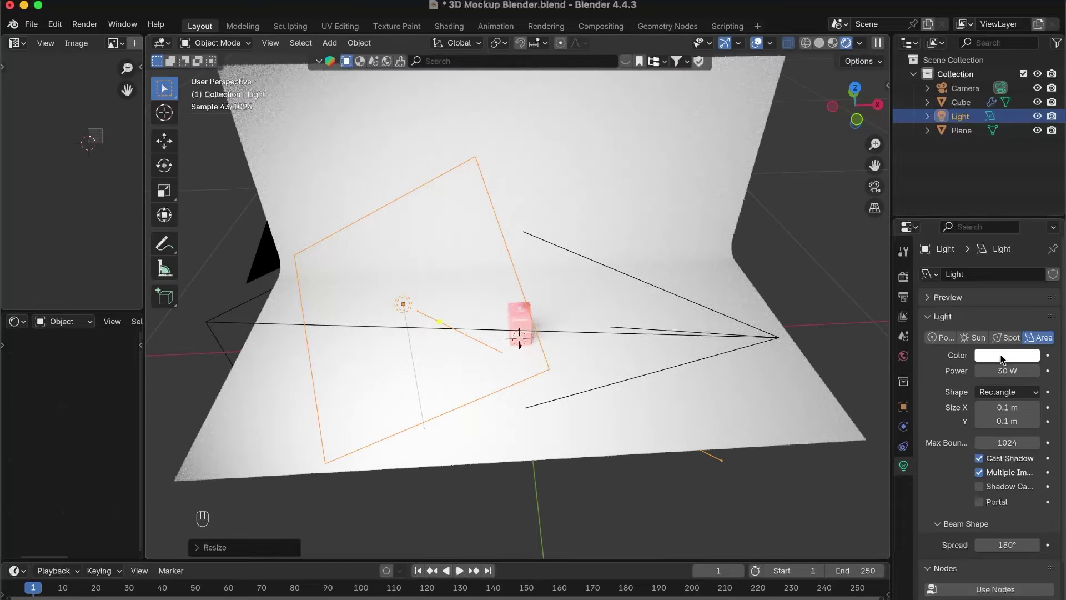
{"action": "left_click_drag", "start_coordinate": [994, 374], "coordinate": [990, 375]}
{"action": "left_click", "coordinate": [994, 375]}
{"action": "type", "text": "5"}
{"action": "key", "text": "Return"}
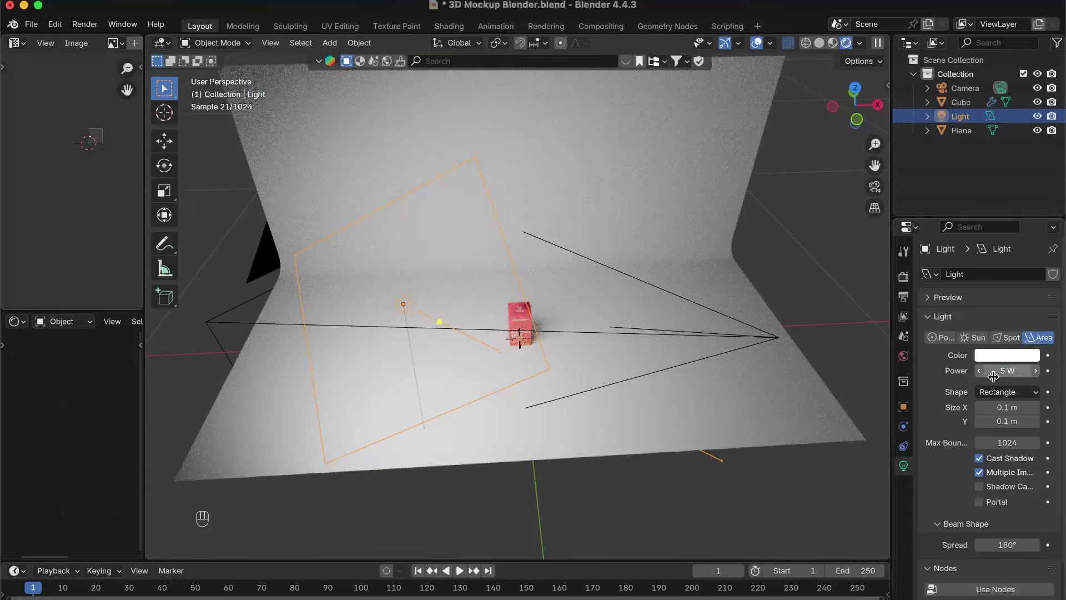
{"action": "middle_click_drag", "start_coordinate": [597, 412], "coordinate": [574, 345]}
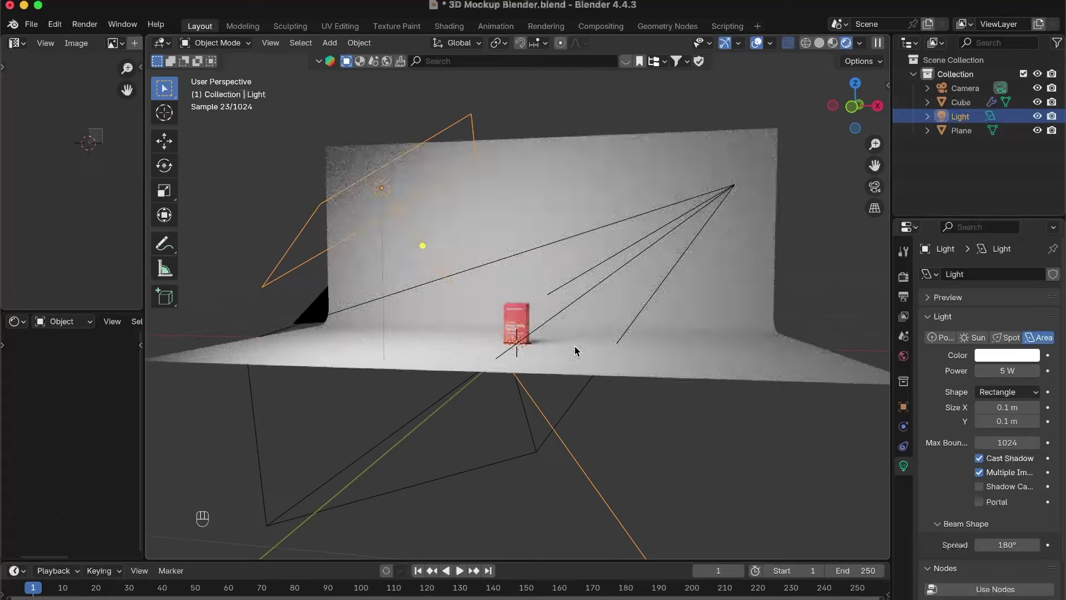
{"action": "scroll", "coordinate": [574, 347], "scroll_direction": "up", "scroll_amount": 4}
{"action": "scroll", "coordinate": [584, 361], "scroll_direction": "up", "scroll_amount": 4}
{"action": "scroll", "coordinate": [593, 403], "scroll_direction": "up", "scroll_amount": 2}
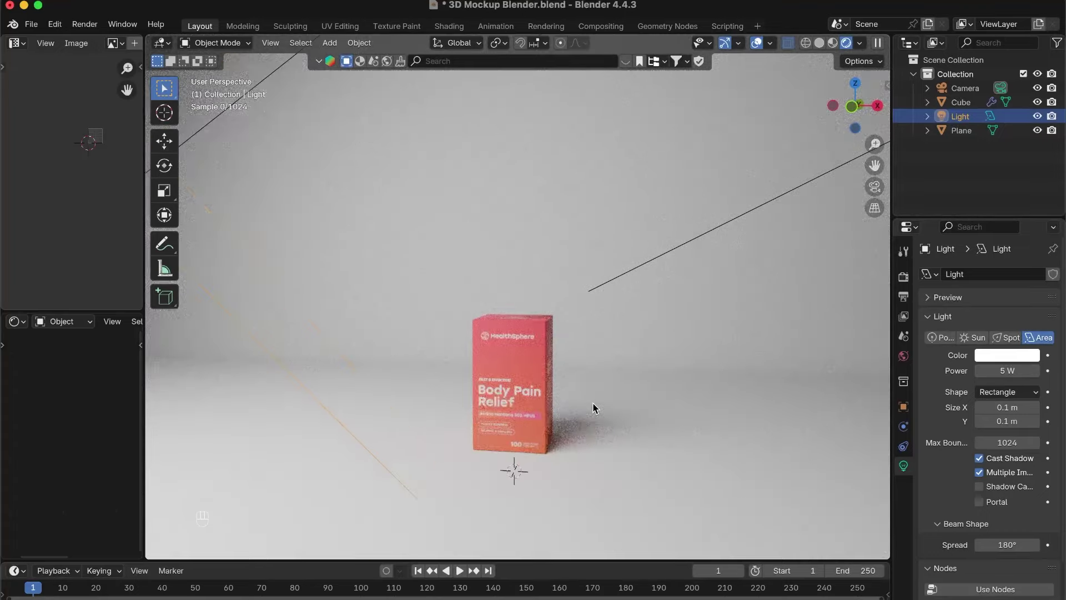
Step: Resize the area light again and lower it about 0.1 m along the Z axis
{"action": "middle_click_drag", "start_coordinate": [671, 414], "coordinate": [709, 402], "text": "shift"}
{"action": "scroll", "coordinate": [691, 300], "scroll_direction": "down", "scroll_amount": 4}
{"action": "scroll", "coordinate": [691, 305], "scroll_direction": "down", "scroll_amount": 3}
{"action": "key", "text": "s"}
{"action": "left_click", "coordinate": [665, 364]}
{"action": "key", "text": "g"}
{"action": "key", "text": "z"}
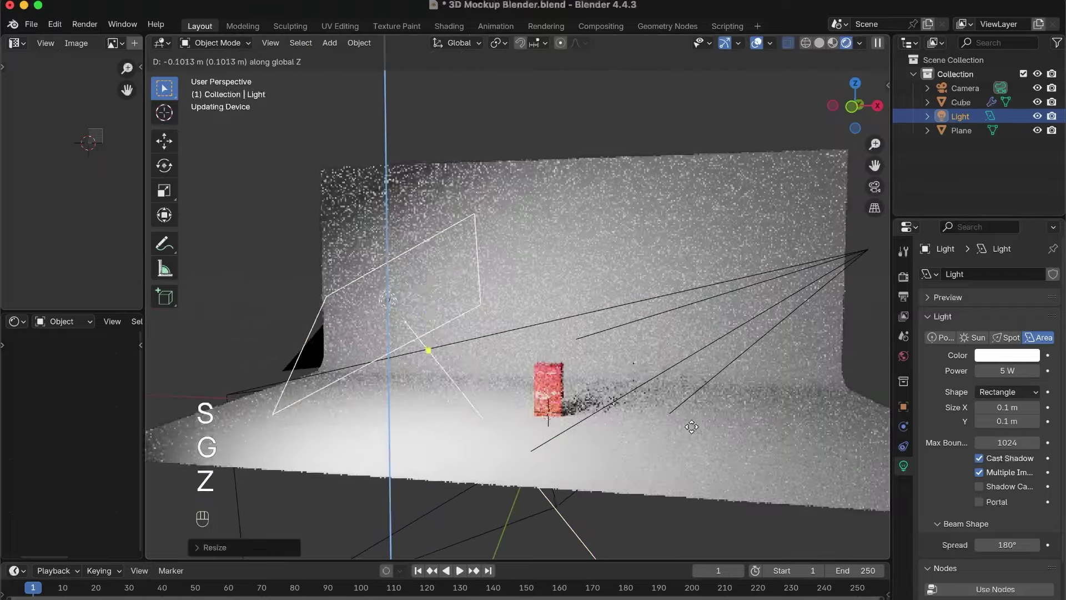
{"action": "left_click", "coordinate": [691, 427]}
Step: Undo the repeated move and re-aim the area light at the product box
{"action": "key", "text": "shift+r"}
{"action": "key", "text": "super+z"}
{"action": "key", "text": "shift+t"}
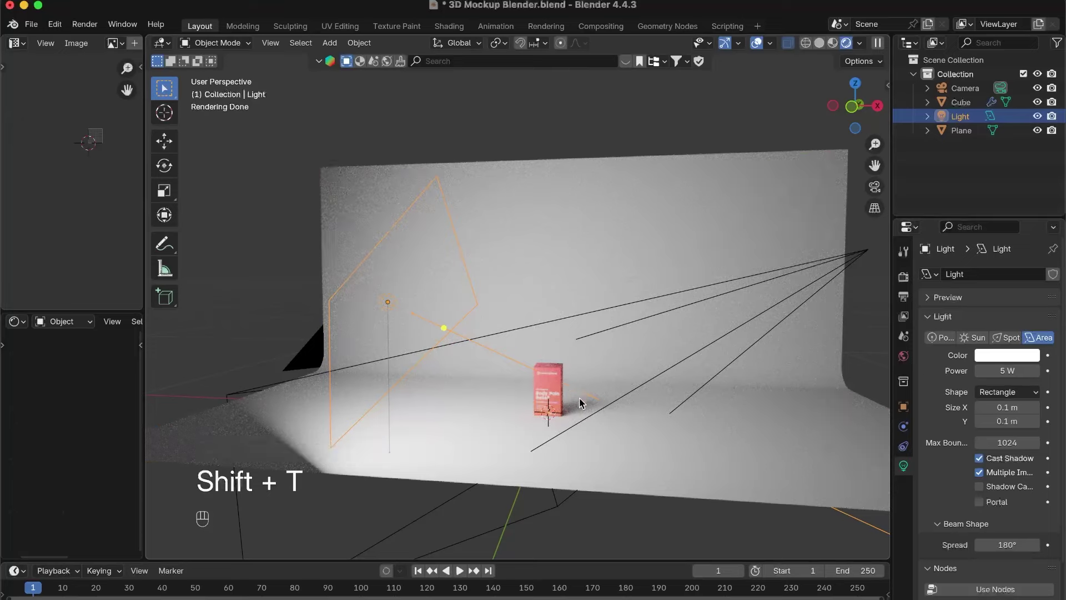
Step: Select the backdrop plane, widen the shader editor, and give the plane a new material
{"action": "left_click", "coordinate": [591, 448]}
{"action": "left_click_drag", "start_coordinate": [140, 173], "coordinate": [300, 175]}
{"action": "scroll", "coordinate": [230, 327], "scroll_direction": "right", "scroll_amount": 5}
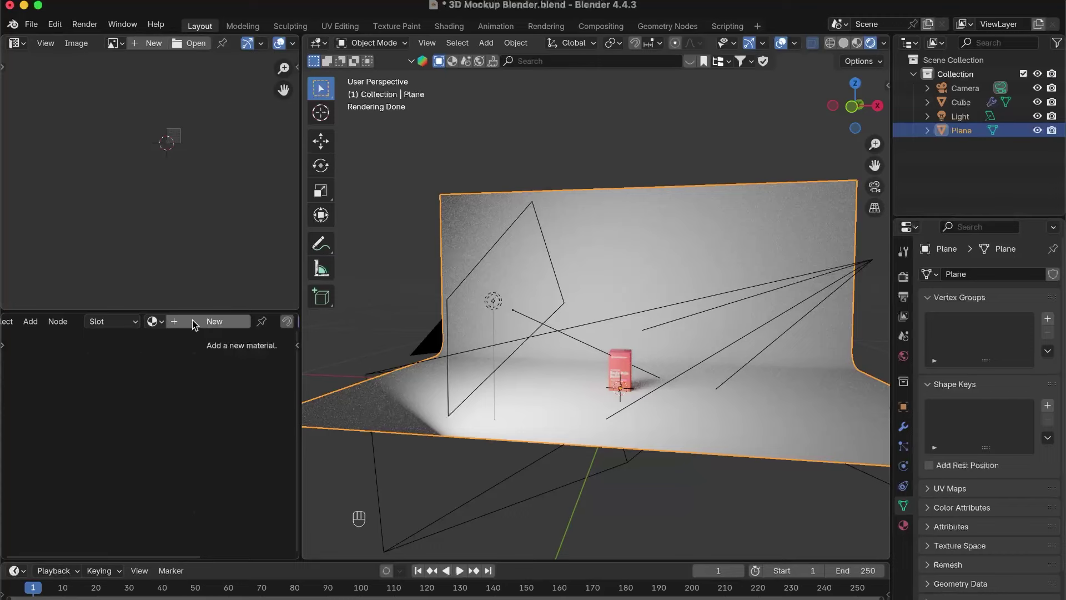
{"action": "left_click", "coordinate": [212, 322]}
{"action": "middle_click_drag", "start_coordinate": [227, 373], "coordinate": [94, 398], "text": "shift"}
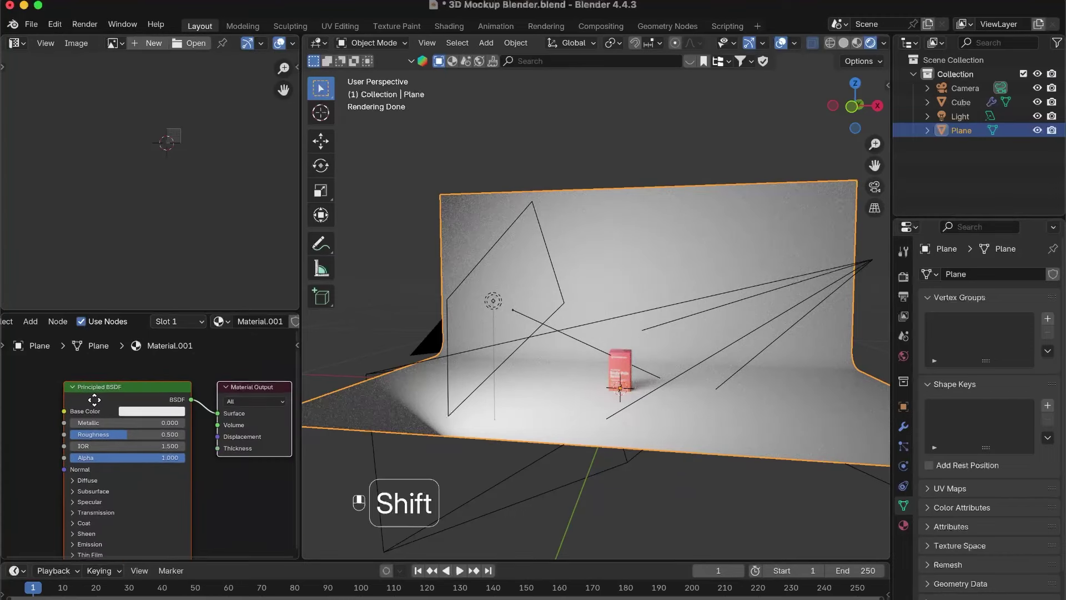
Step: Set the backdrop material's base color to pinkish red (hue 0.987, saturation 0.884, value 0.800) and its roughness to about 0.234
{"action": "left_click", "coordinate": [139, 411]}
{"action": "mouse_move", "coordinate": [164, 310]}
{"action": "left_mouse_down"}
{"action": "mouse_move", "coordinate": [163, 298]}
{"action": "mouse_move", "coordinate": [170, 304]}
{"action": "left_mouse_up"}
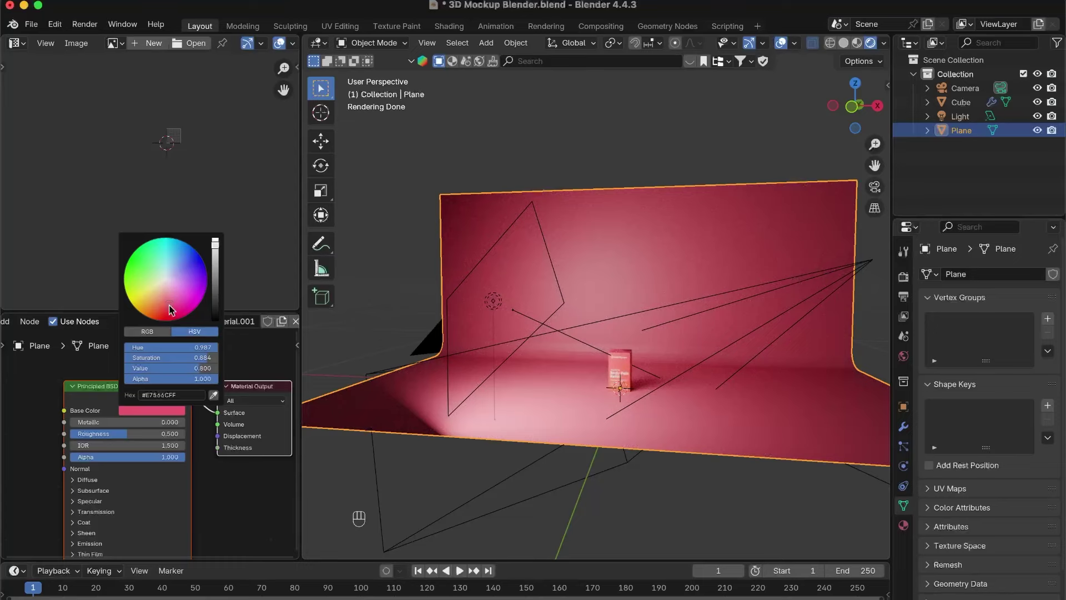
{"action": "left_click_drag", "start_coordinate": [121, 436], "coordinate": [90, 436]}
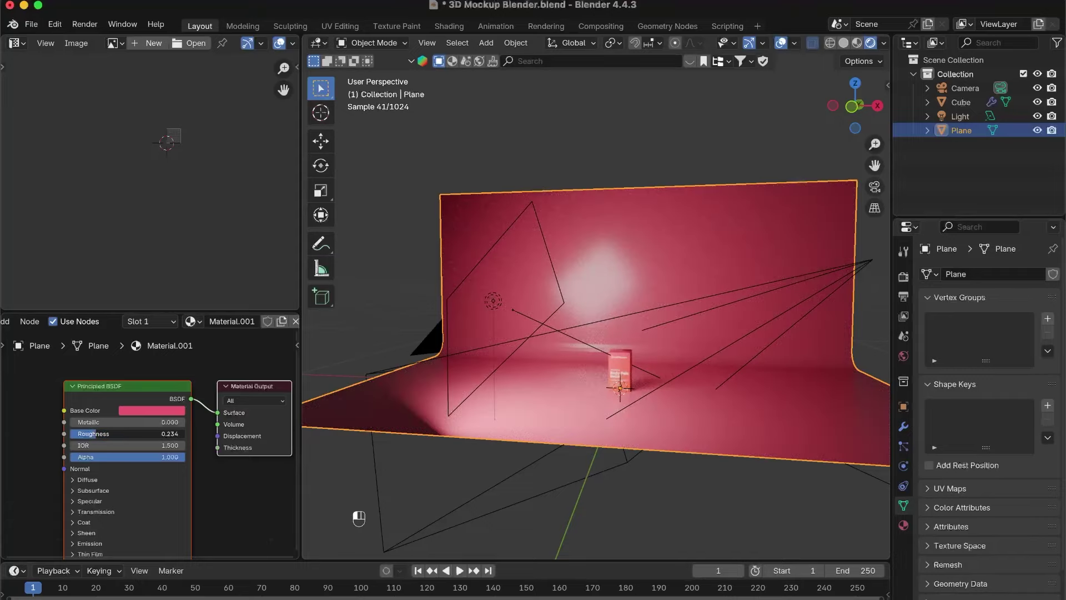
Step: Apply Shade Smooth to the backdrop plane to smooth its bevelled bend
{"action": "middle_click_drag", "start_coordinate": [614, 371], "coordinate": [723, 395]}
{"action": "scroll", "coordinate": [729, 359], "scroll_direction": "up", "scroll_amount": 4}
{"action": "scroll", "coordinate": [704, 333], "scroll_direction": "up", "scroll_amount": 3}
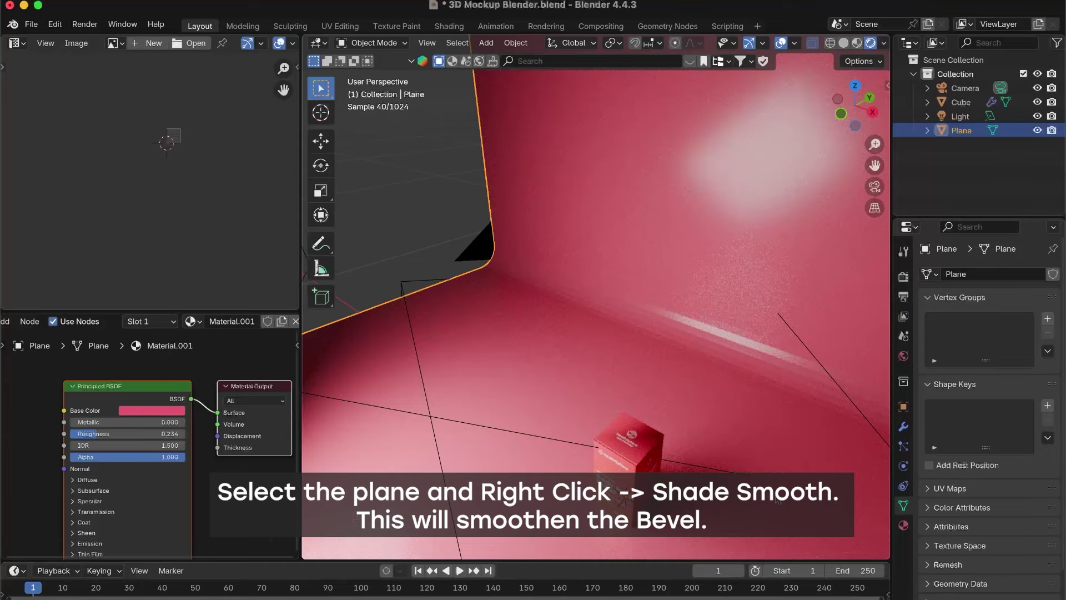
{"action": "scroll", "coordinate": [615, 194], "scroll_direction": "down", "scroll_amount": 4}
{"action": "right_click", "coordinate": [656, 216]}
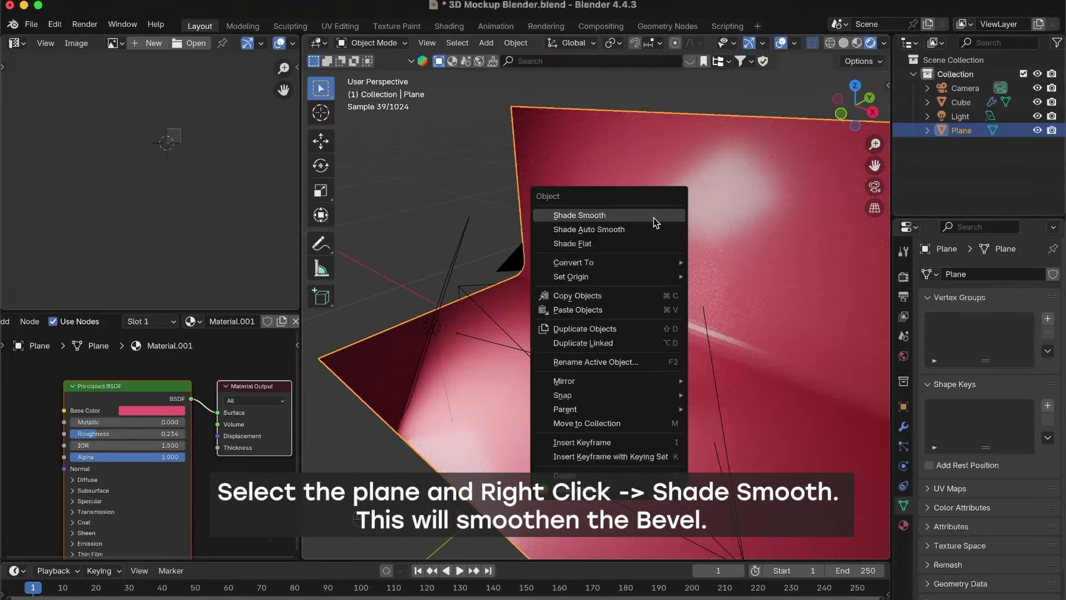
{"action": "left_click", "coordinate": [638, 213]}
Step: Select the product box, enlarge the shader editor, and make room between its image texture and Principled BSDF nodes
{"action": "scroll", "coordinate": [566, 334], "scroll_direction": "up", "scroll_amount": 5}
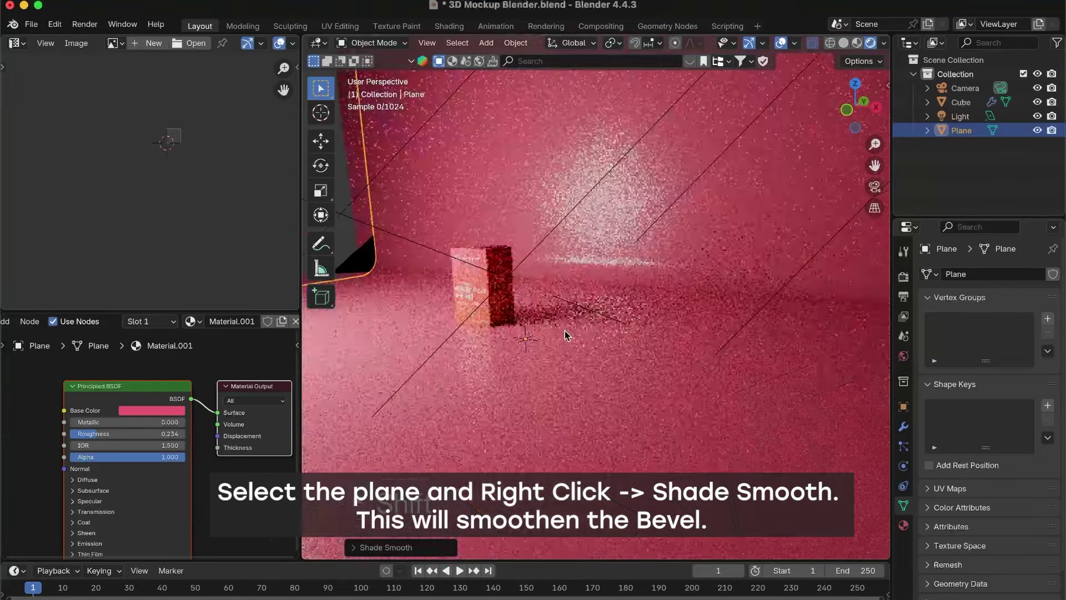
{"action": "middle_click_drag", "start_coordinate": [565, 335], "coordinate": [632, 382], "text": "shift"}
{"action": "scroll", "coordinate": [604, 351], "scroll_direction": "up", "scroll_amount": 3}
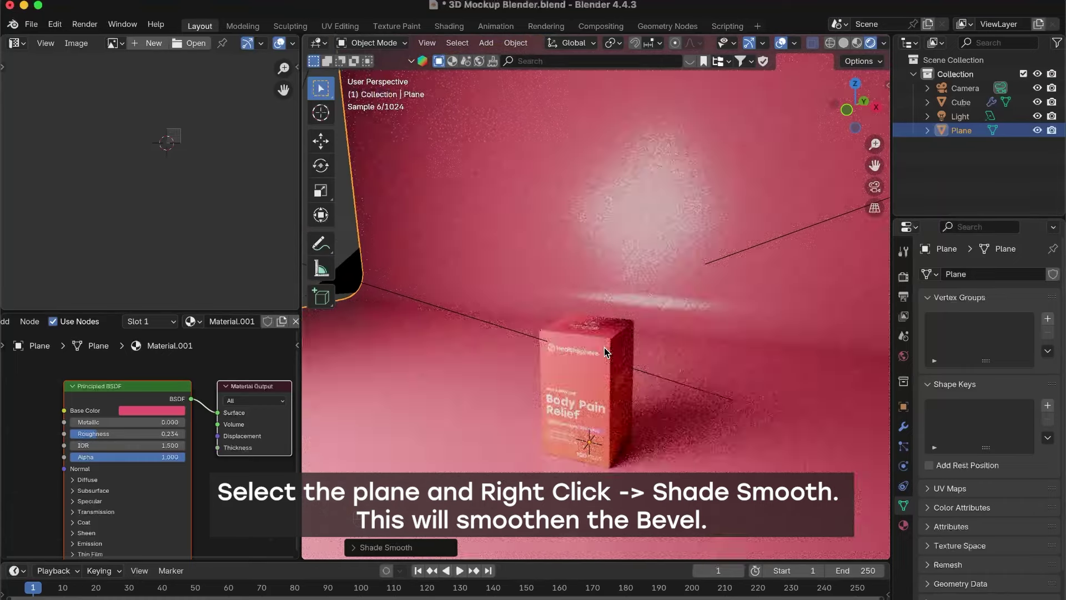
{"action": "scroll", "coordinate": [606, 352], "scroll_direction": "up", "scroll_amount": 2}
{"action": "left_click", "coordinate": [589, 383]}
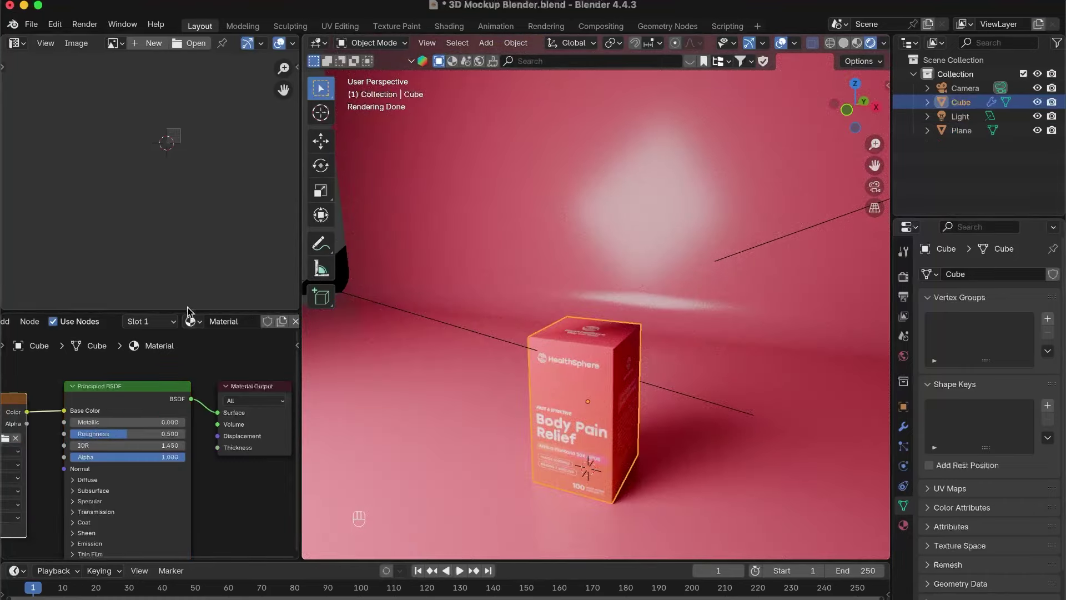
{"action": "left_click_drag", "start_coordinate": [189, 310], "coordinate": [189, 220]}
{"action": "middle_click_drag", "start_coordinate": [634, 383], "coordinate": [631, 308], "text": "shift"}
{"action": "left_click_drag", "start_coordinate": [120, 388], "coordinate": [99, 392]}
{"action": "scroll", "coordinate": [101, 393], "scroll_direction": "down", "scroll_amount": 2}
{"action": "scroll", "coordinate": [128, 361], "scroll_direction": "left", "scroll_amount": 5, "text": "shift"}
{"action": "left_click_drag", "start_coordinate": [139, 354], "coordinate": [52, 352]}
{"action": "scroll", "coordinate": [173, 359], "scroll_direction": "left", "scroll_amount": 3, "text": "shift"}
{"action": "middle_click_drag", "start_coordinate": [173, 359], "coordinate": [177, 371], "text": "shift"}
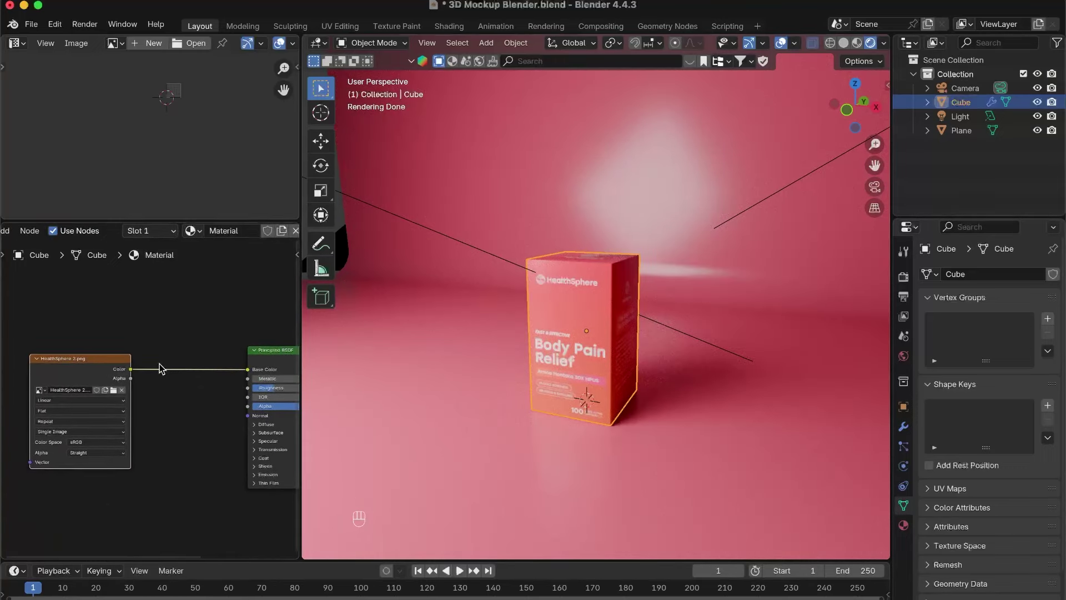
Step: Insert an RGB Curves node between the box's image texture and the Principled BSDF's base color
{"action": "key", "text": "shift+a"}
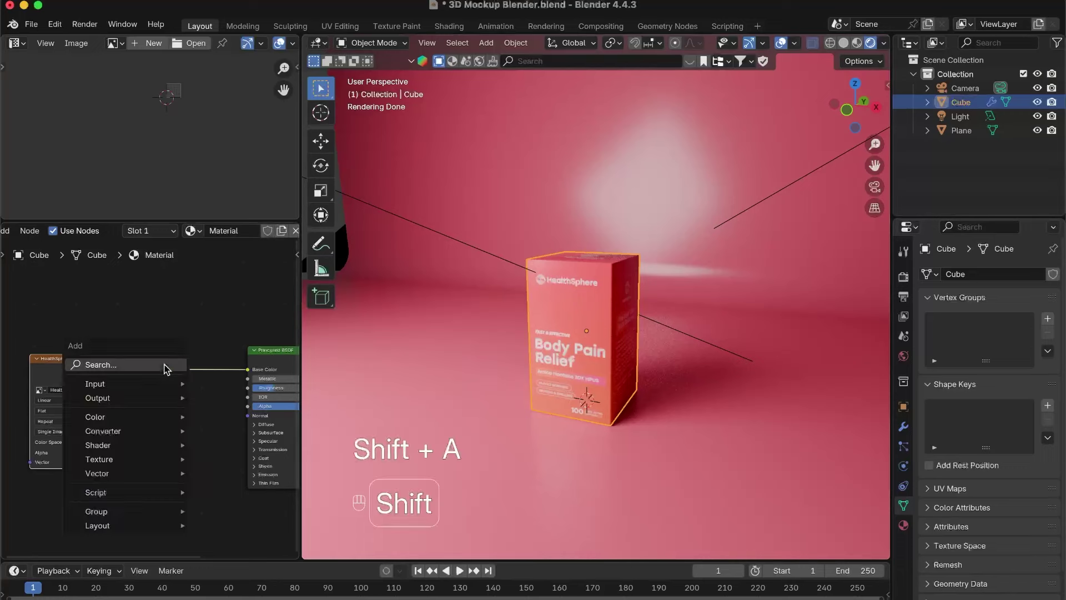
{"action": "left_click", "coordinate": [155, 370]}
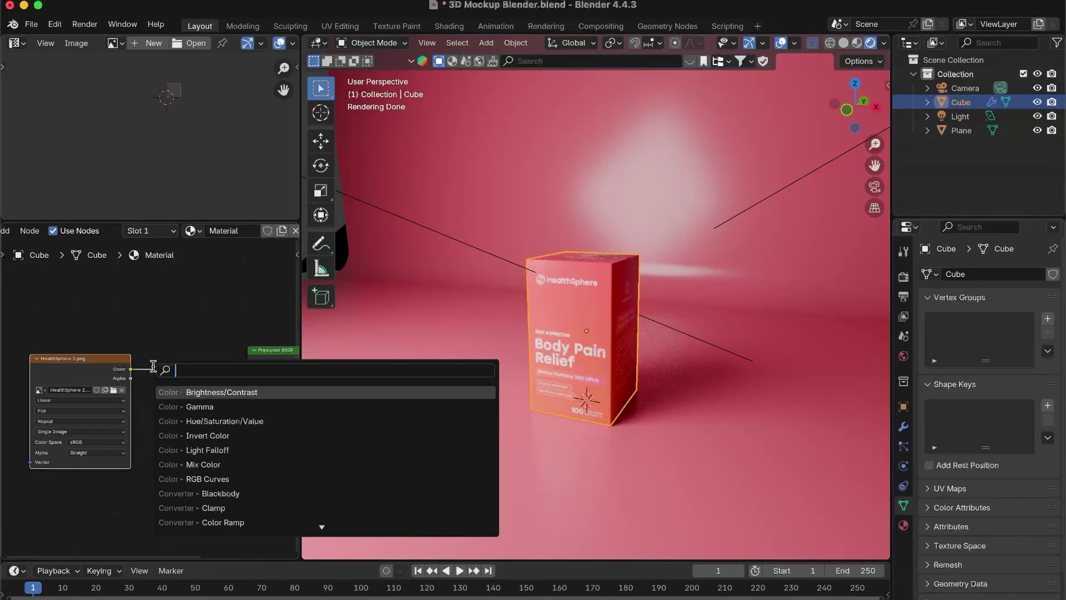
{"action": "left_click", "coordinate": [201, 477]}
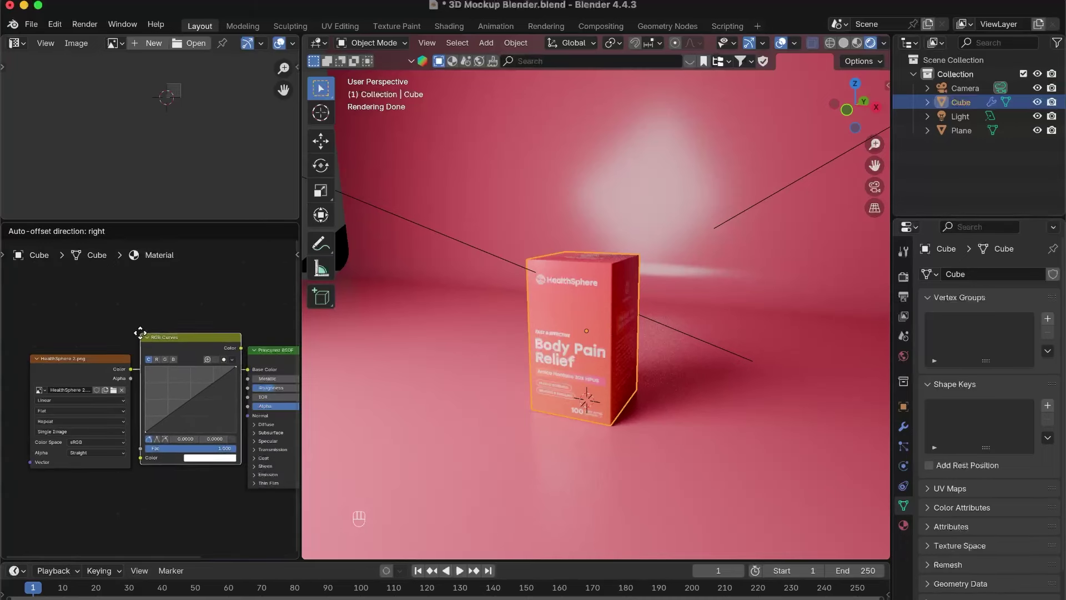
{"action": "left_click", "coordinate": [147, 332]}
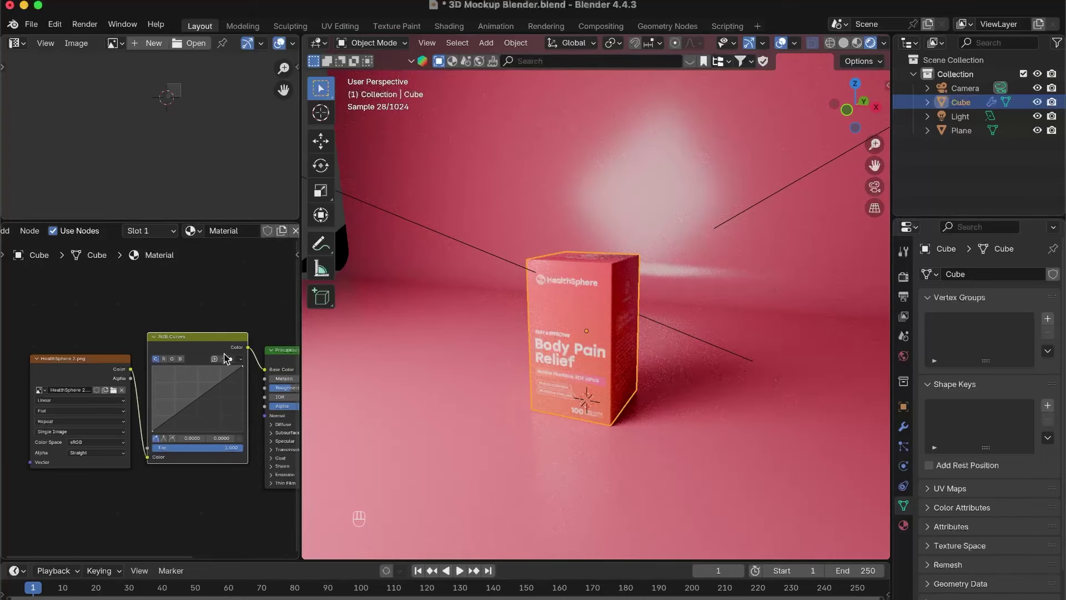
Step: Pull the RGB curve's middle point down to about 0.63, 0.35 to darken the artwork, and check the box from the front
{"action": "scroll", "coordinate": [201, 425], "scroll_direction": "up", "scroll_amount": 2}
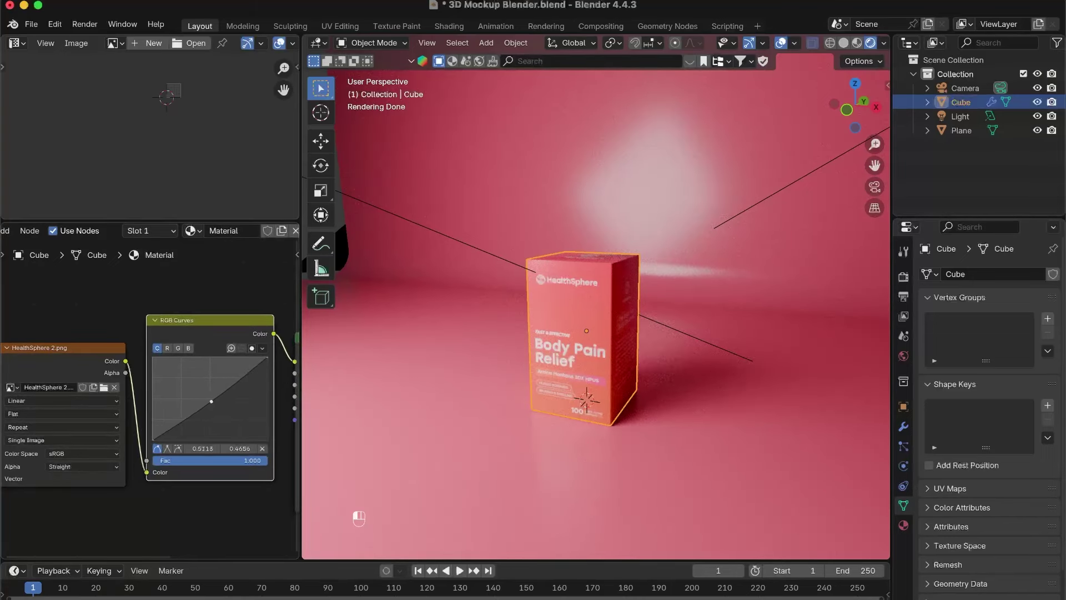
{"action": "mouse_move", "coordinate": [218, 407]}
{"action": "left_mouse_down"}
{"action": "mouse_move", "coordinate": [241, 427]}
{"action": "mouse_move", "coordinate": [225, 412]}
{"action": "left_mouse_up"}
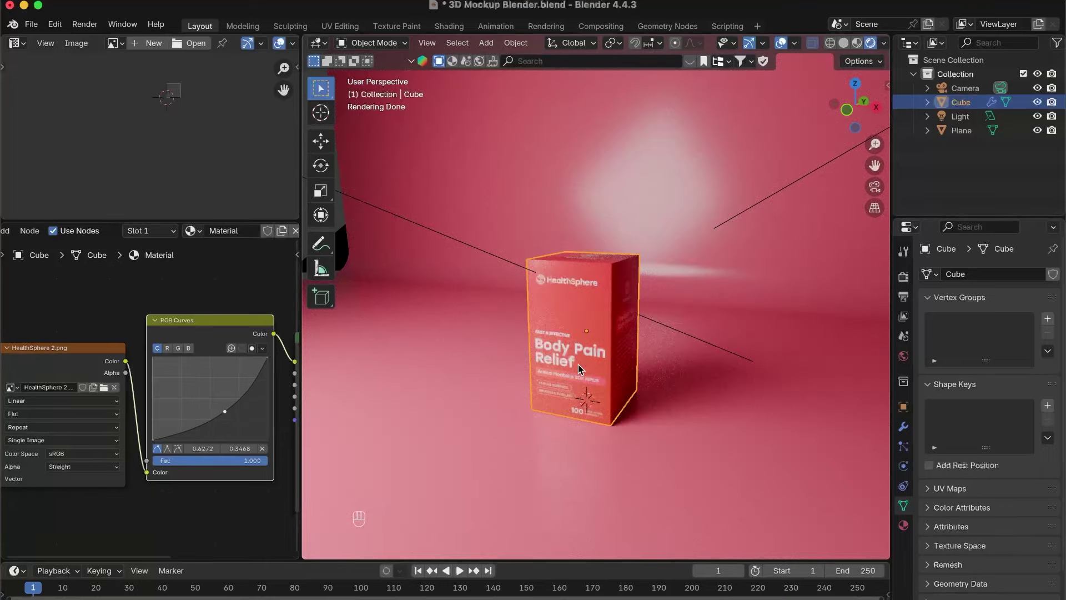
{"action": "middle_click_drag", "start_coordinate": [579, 368], "coordinate": [475, 276]}
{"action": "scroll", "coordinate": [483, 254], "scroll_direction": "down", "scroll_amount": 5}
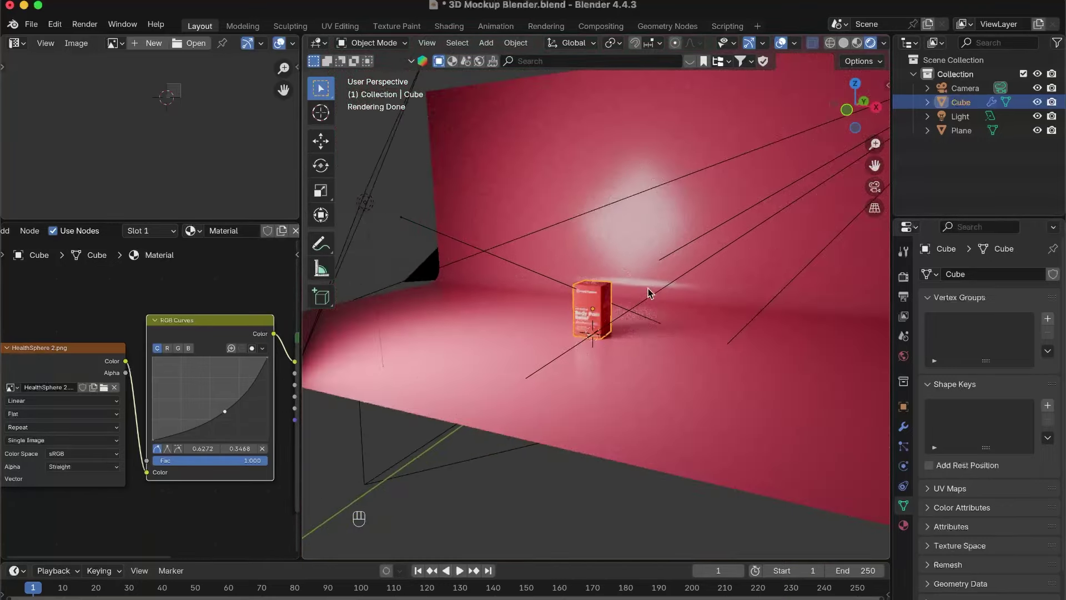
{"action": "key", "text": "KP_1"}
{"action": "scroll", "coordinate": [647, 302], "scroll_direction": "up", "scroll_amount": 4}
{"action": "scroll", "coordinate": [649, 322], "scroll_direction": "up", "scroll_amount": 6}
{"action": "scroll", "coordinate": [677, 312], "scroll_direction": "down", "scroll_amount": 3}
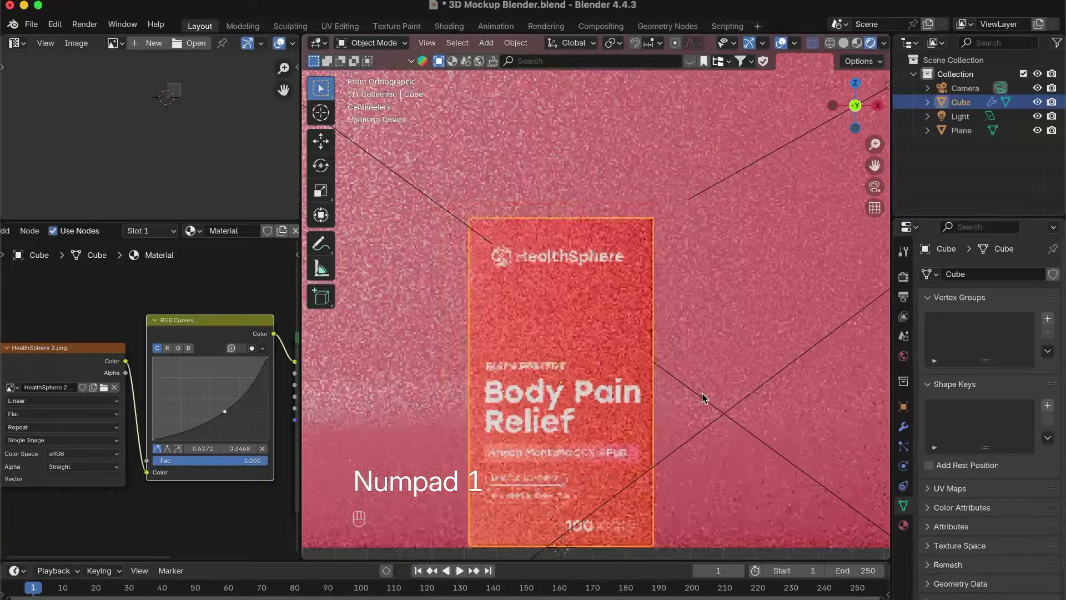
{"action": "middle_click_drag", "start_coordinate": [664, 371], "coordinate": [678, 430]}
{"action": "scroll", "coordinate": [677, 430], "scroll_direction": "down", "scroll_amount": 3}
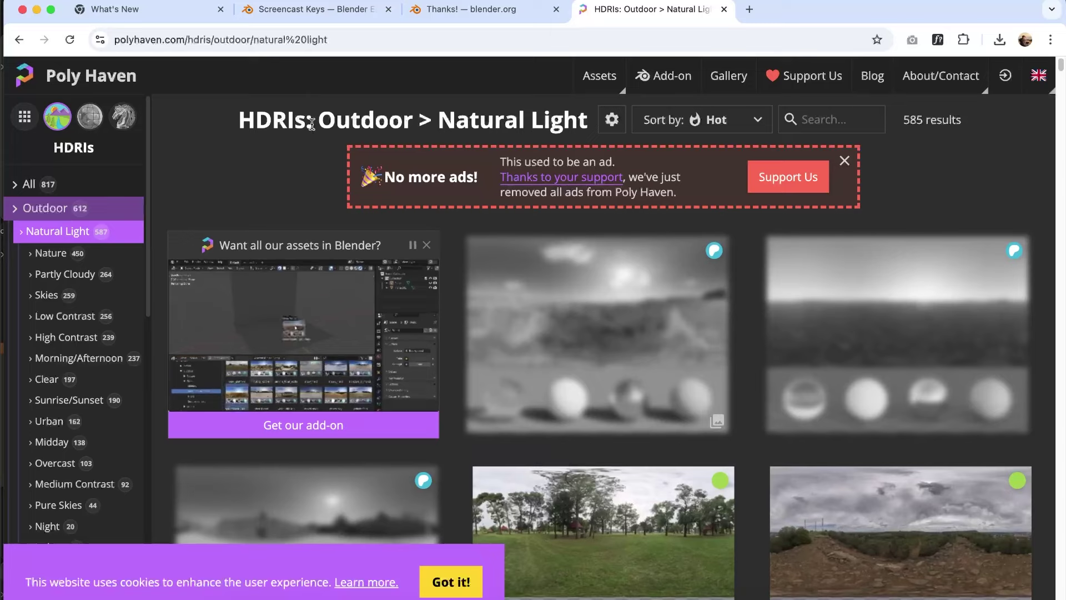
Step: Switch to Poly Haven in the browser and open the Studio category of the HDRIs
{"action": "scroll", "coordinate": [73, 361], "scroll_direction": "down", "scroll_amount": 3}
{"action": "left_click", "coordinate": [44, 385]}
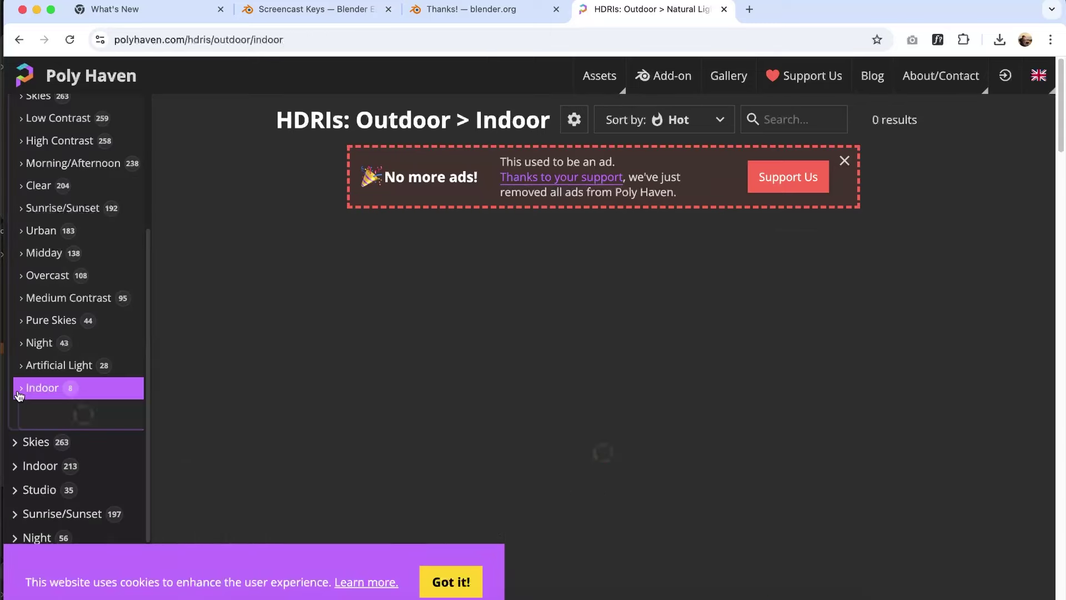
{"action": "scroll", "coordinate": [38, 438], "scroll_direction": "down", "scroll_amount": 2}
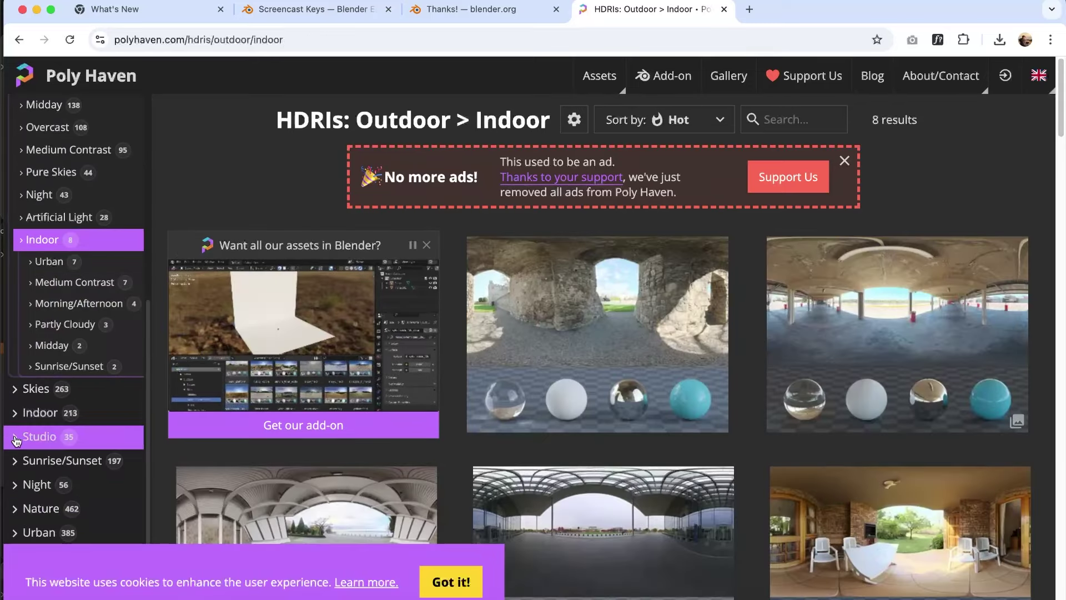
{"action": "left_click", "coordinate": [20, 435]}
{"action": "scroll", "coordinate": [640, 402], "scroll_direction": "down", "scroll_amount": 2}
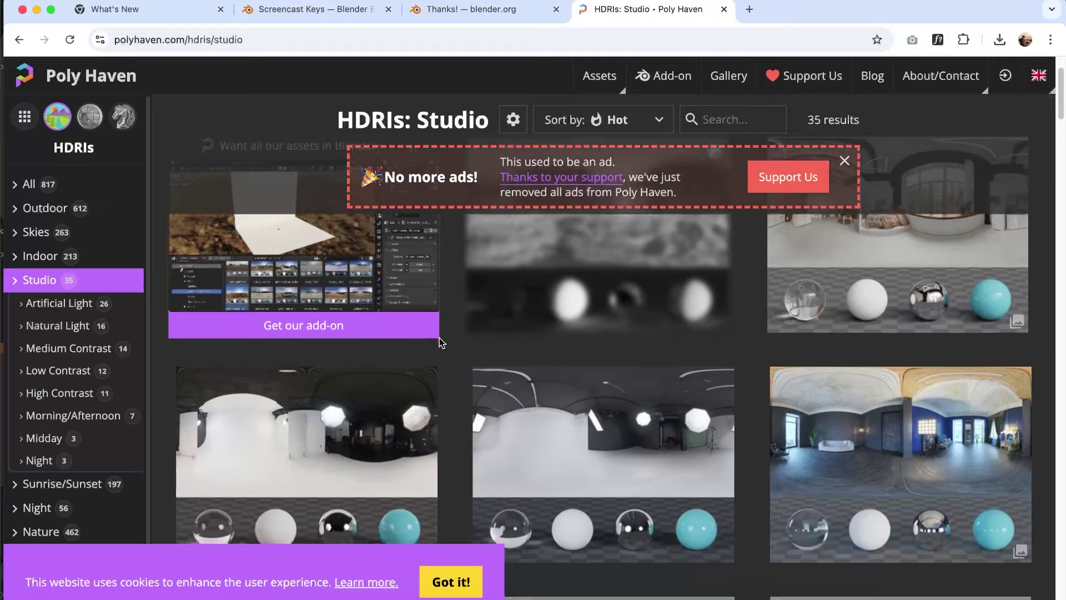
Step: Browse the studio HDRIs and open the Brown Photostudio 01 page
{"action": "scroll", "coordinate": [640, 402], "scroll_direction": "down", "scroll_amount": 5}
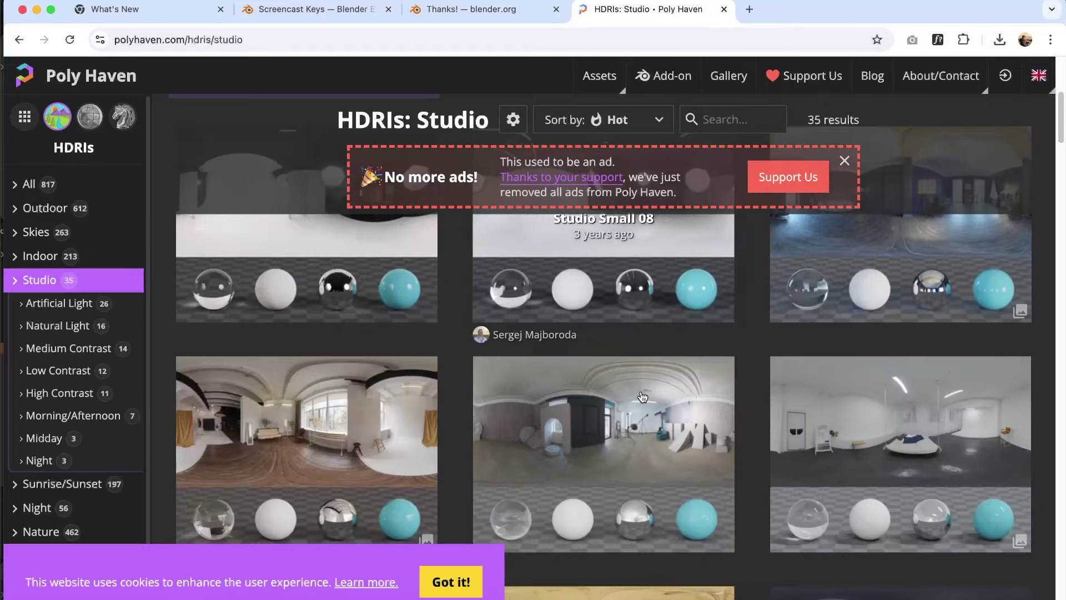
{"action": "scroll", "coordinate": [639, 379], "scroll_direction": "down", "scroll_amount": 1}
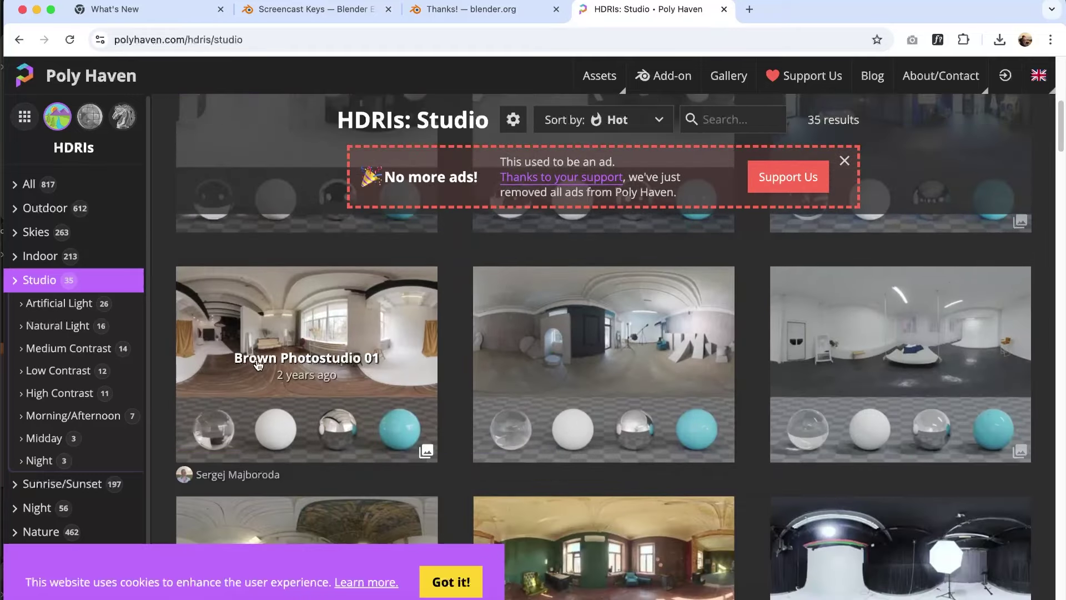
{"action": "left_click", "coordinate": [283, 327]}
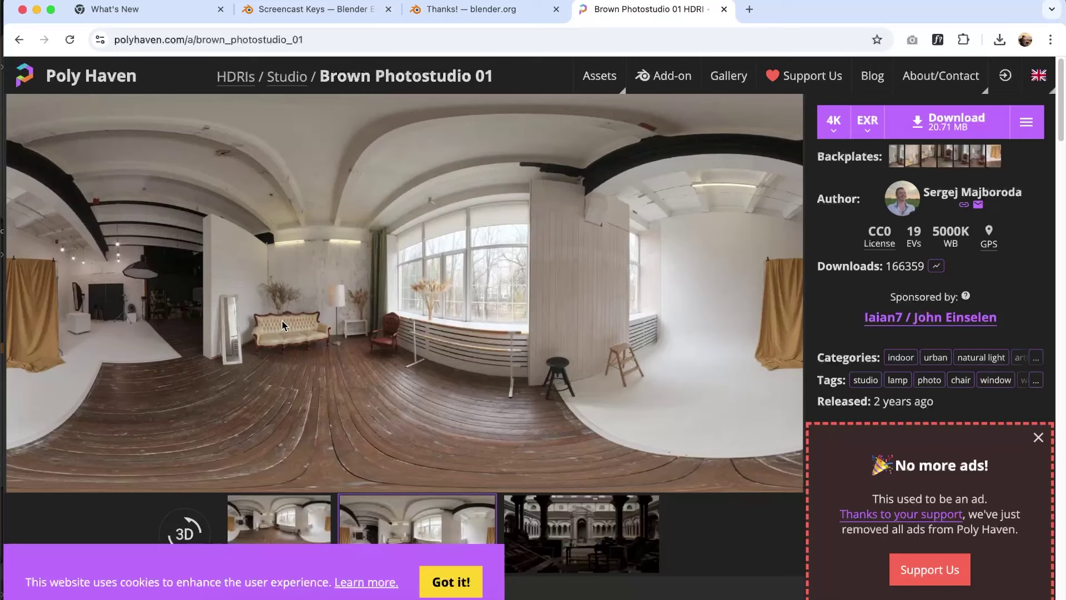
Step: Download the Brown Photostudio 01 HDRI at 2K resolution in HDR format
{"action": "left_click", "coordinate": [833, 122]}
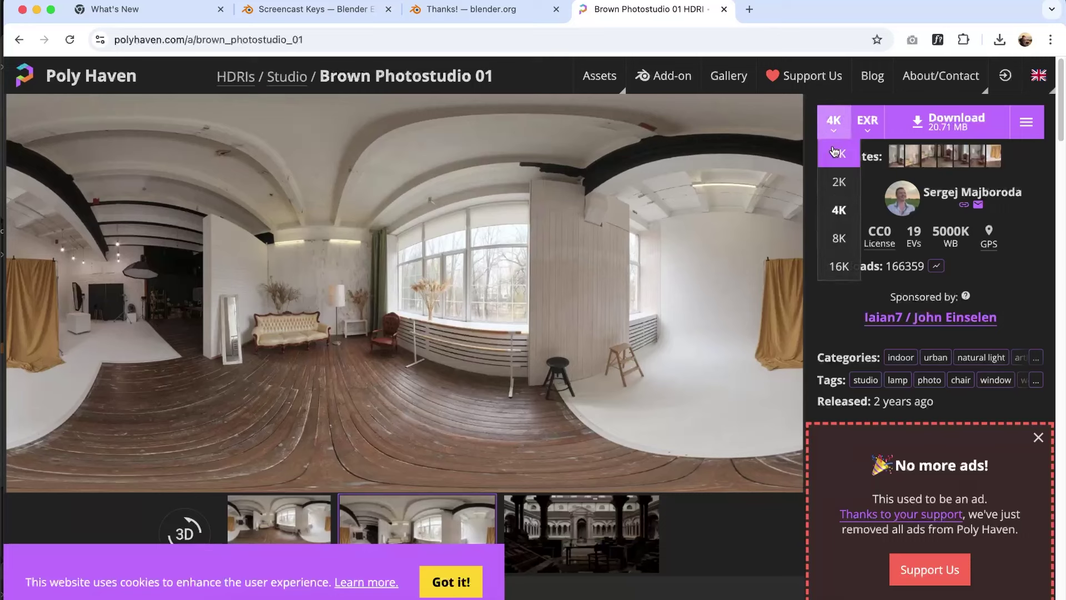
{"action": "left_click", "coordinate": [839, 180]}
{"action": "left_click", "coordinate": [867, 121]}
{"action": "left_click", "coordinate": [881, 157]}
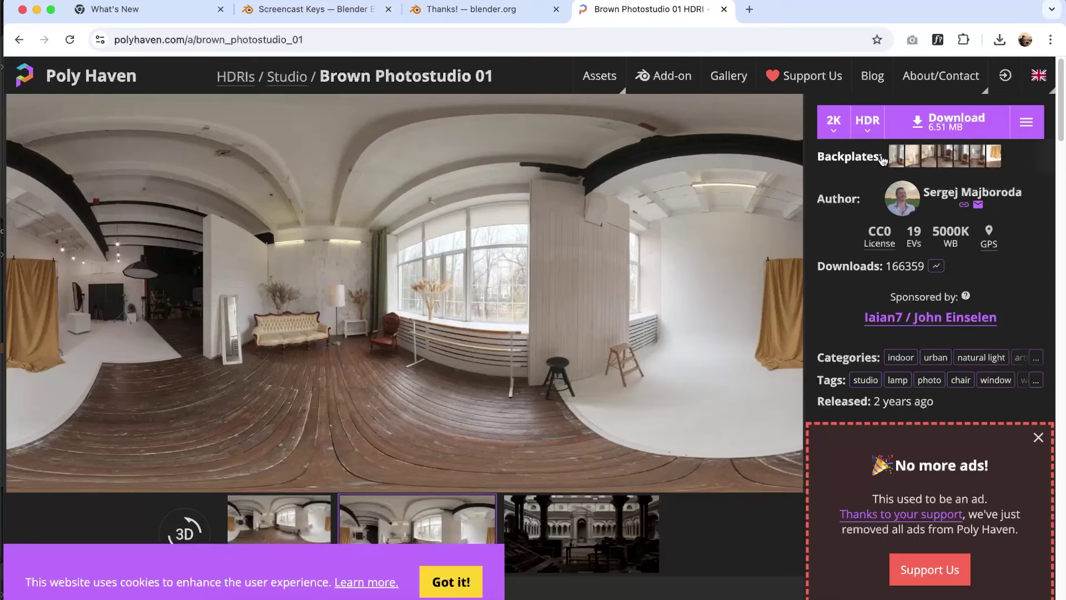
{"action": "left_click", "coordinate": [913, 122]}
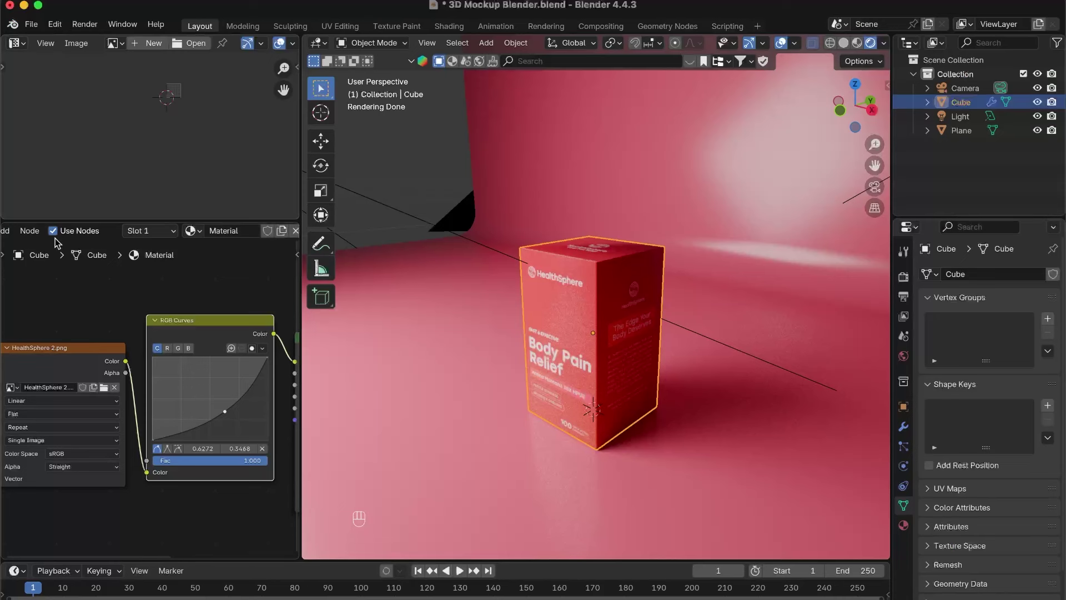
Step: Switch to Blender, show the World shader nodes and widen the node editor to frame the Background and World Output nodes
{"action": "scroll", "coordinate": [24, 232], "scroll_direction": "up", "scroll_amount": 5}
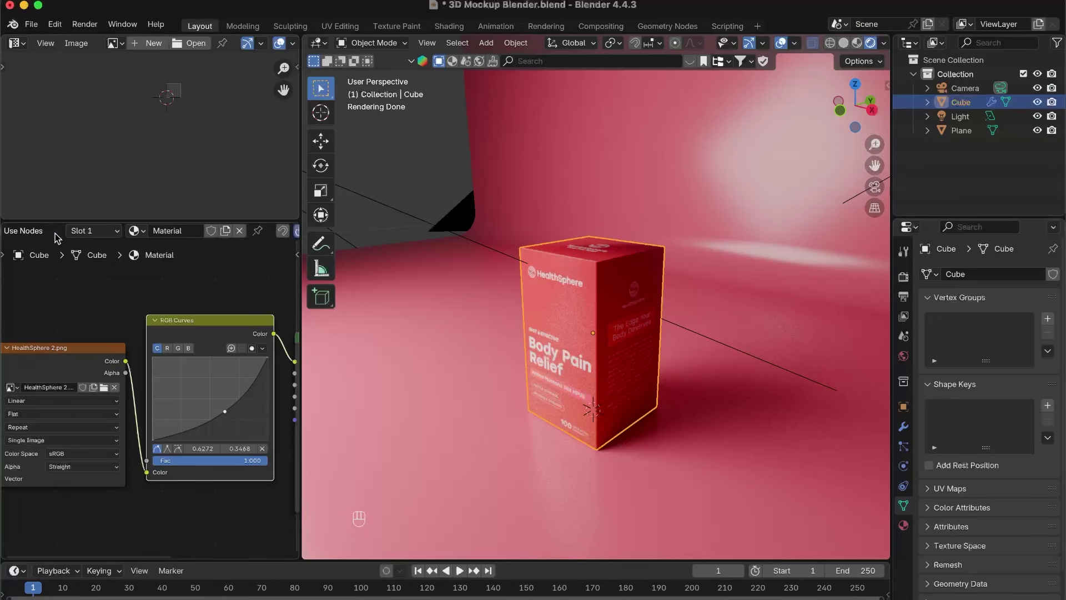
{"action": "left_click", "coordinate": [62, 231]}
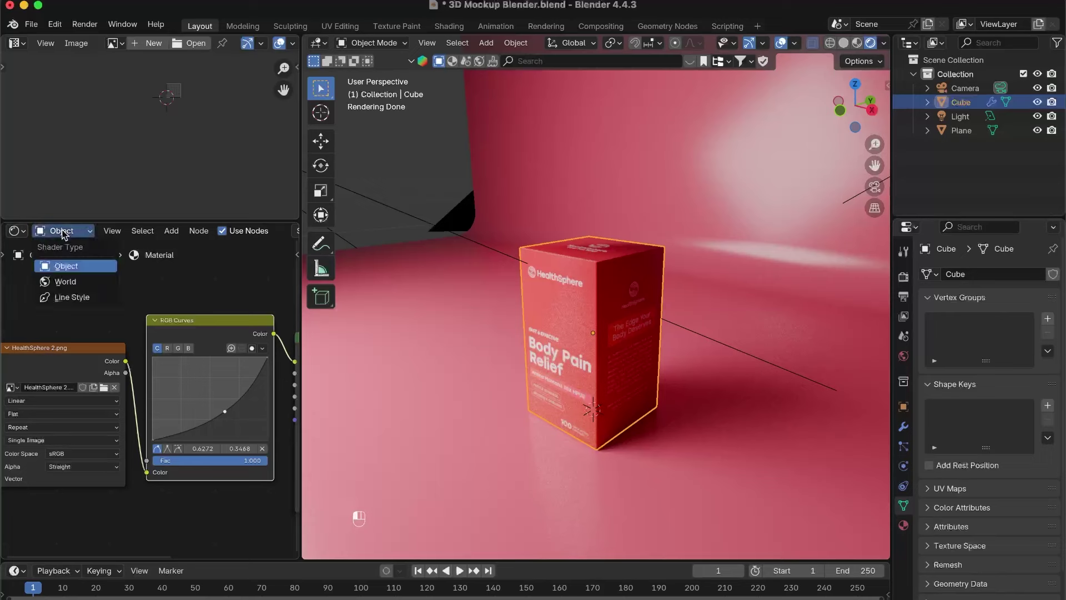
{"action": "left_click", "coordinate": [71, 283]}
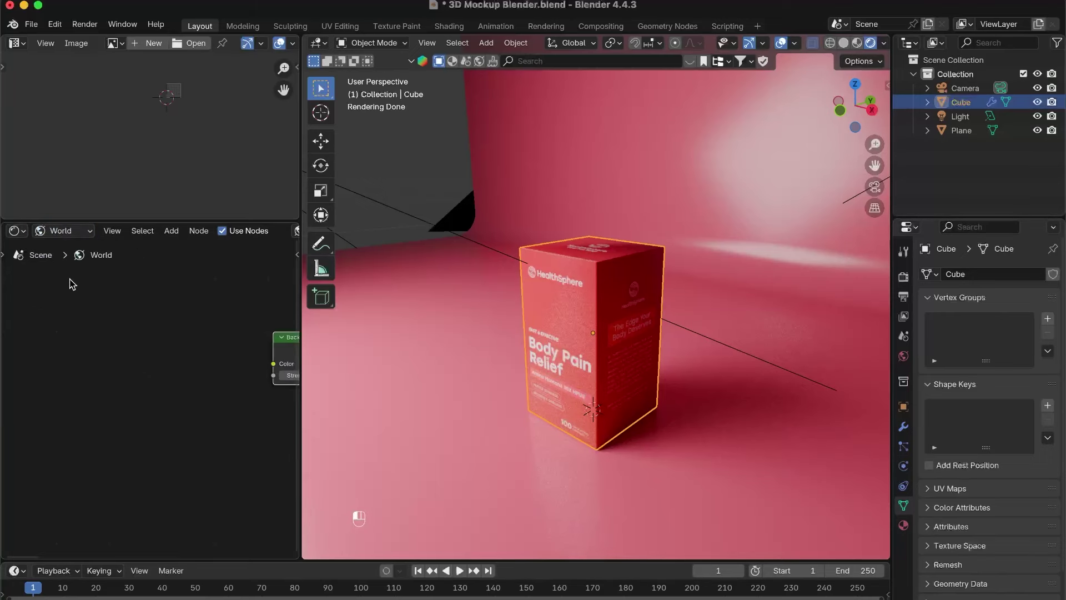
{"action": "left_click_drag", "start_coordinate": [301, 260], "coordinate": [377, 259]}
{"action": "middle_click_drag", "start_coordinate": [276, 327], "coordinate": [90, 330], "text": "shift"}
{"action": "scroll", "coordinate": [156, 344], "scroll_direction": "down", "scroll_amount": 1}
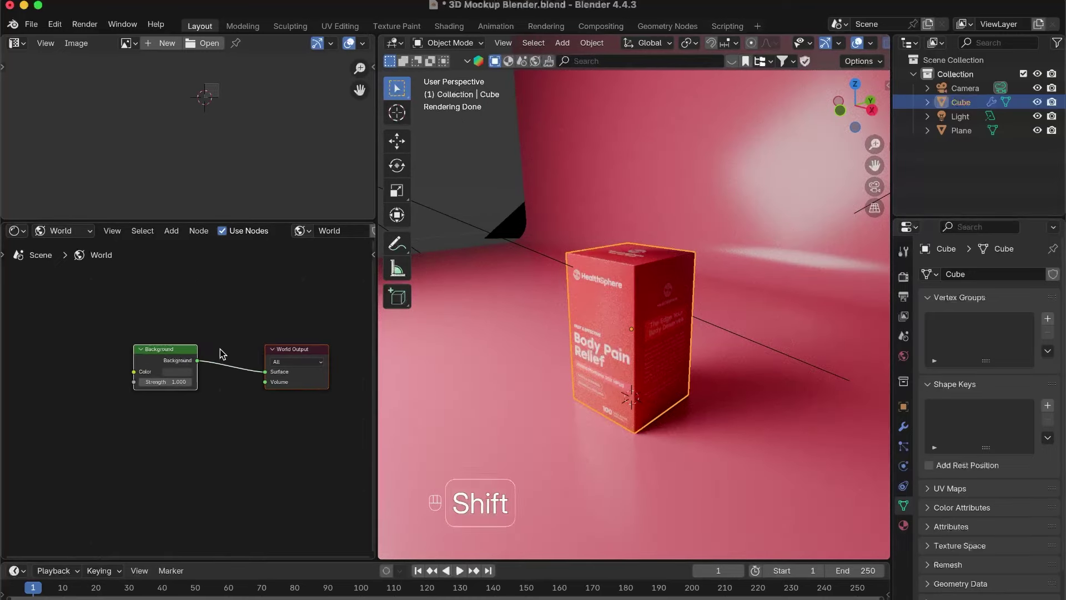
Step: Add an Environment Texture node, load brown_photostudio_01_2k.hdr into it and connect its Color to the Background node's Color
{"action": "key", "text": "shift+a"}
{"action": "type", "text": "envir"}
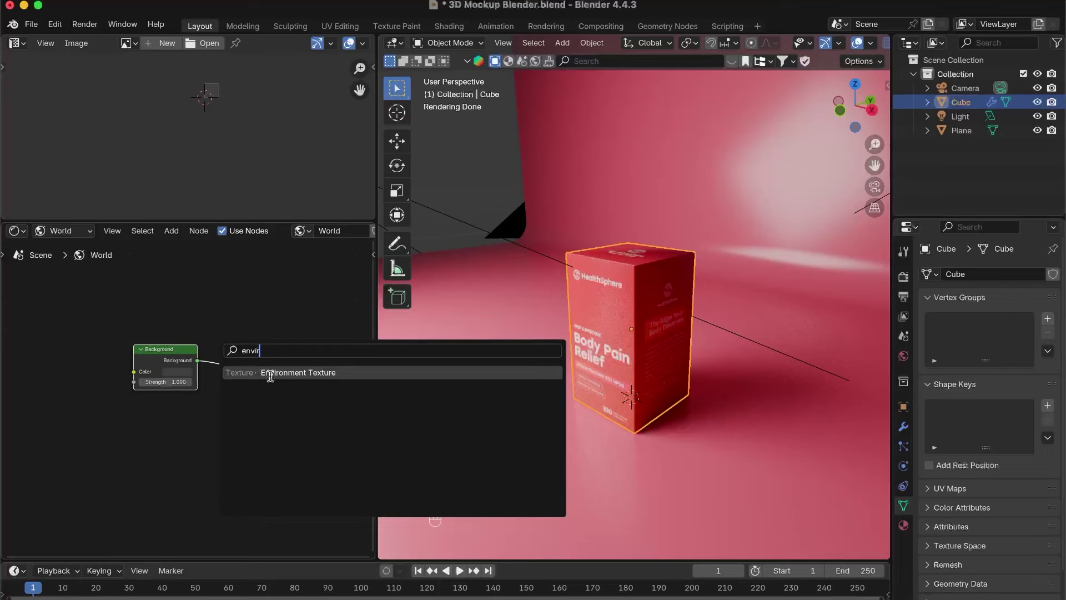
{"action": "left_click", "coordinate": [270, 373]}
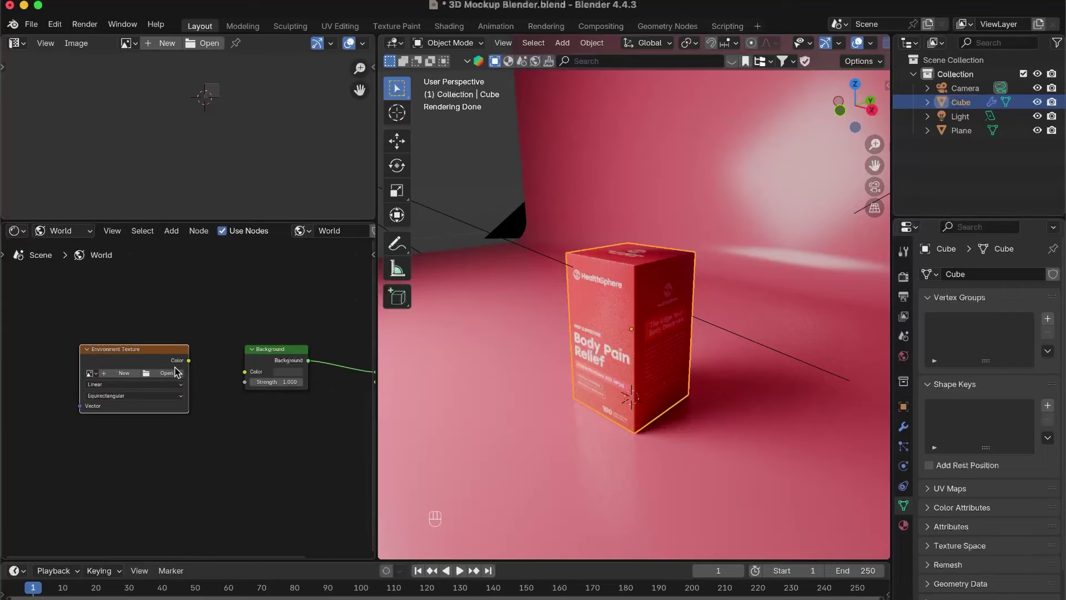
{"action": "left_click", "coordinate": [170, 375]}
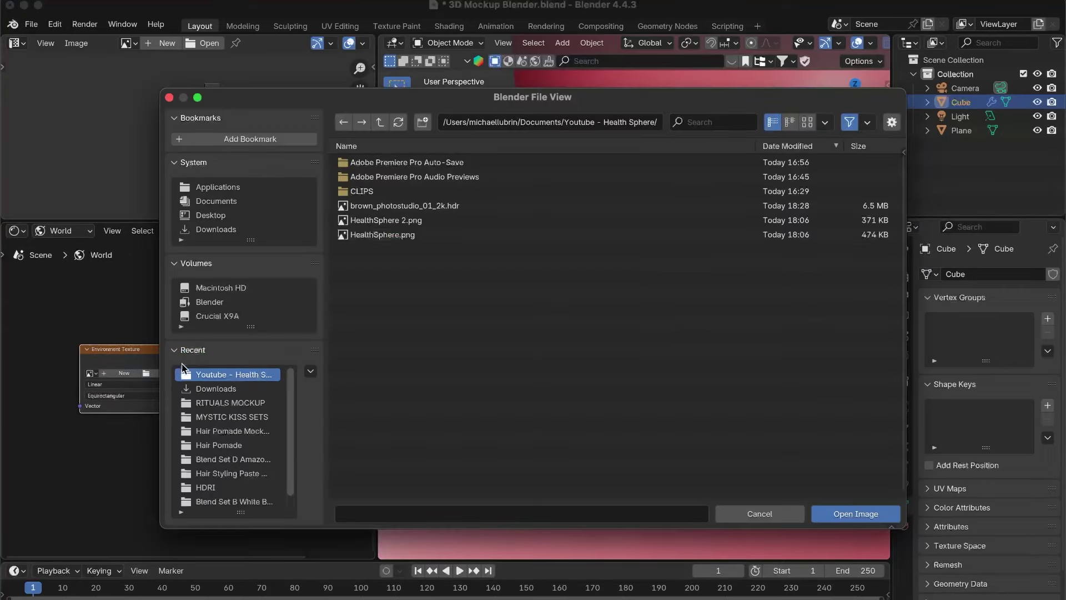
{"action": "double_click", "coordinate": [414, 206]}
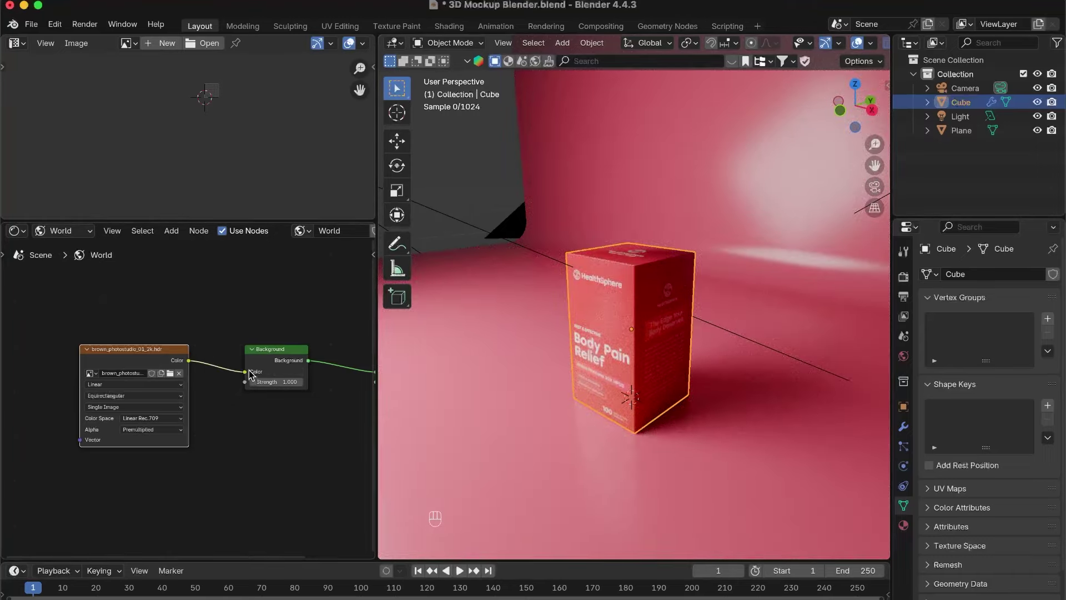
Step: Check the product set against the studio HDRI surroundings and set the area light's power to 2 W
{"action": "scroll", "coordinate": [622, 296], "scroll_direction": "down", "scroll_amount": 10}
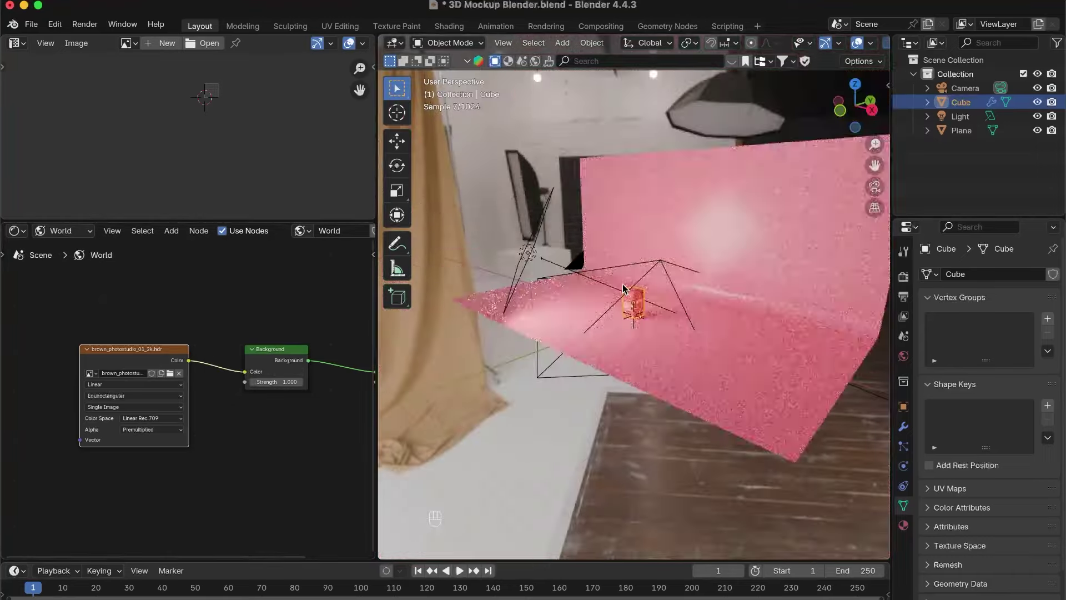
{"action": "scroll", "coordinate": [622, 296], "scroll_direction": "up", "scroll_amount": 4}
{"action": "middle_click_drag", "start_coordinate": [619, 247], "coordinate": [707, 242]}
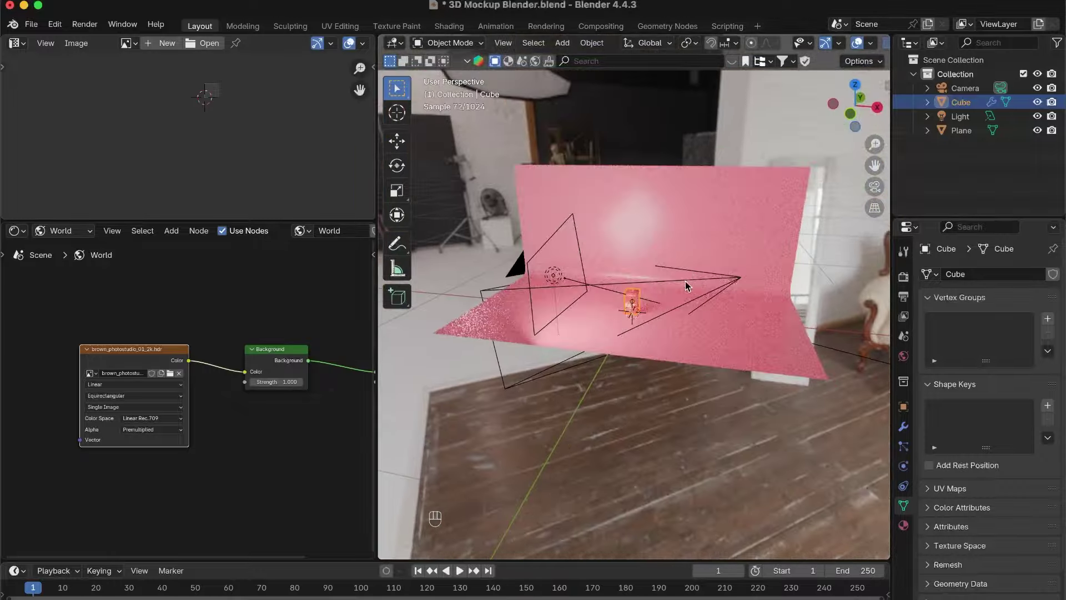
{"action": "scroll", "coordinate": [690, 281], "scroll_direction": "up", "scroll_amount": 6}
{"action": "scroll", "coordinate": [673, 343], "scroll_direction": "down", "scroll_amount": 6}
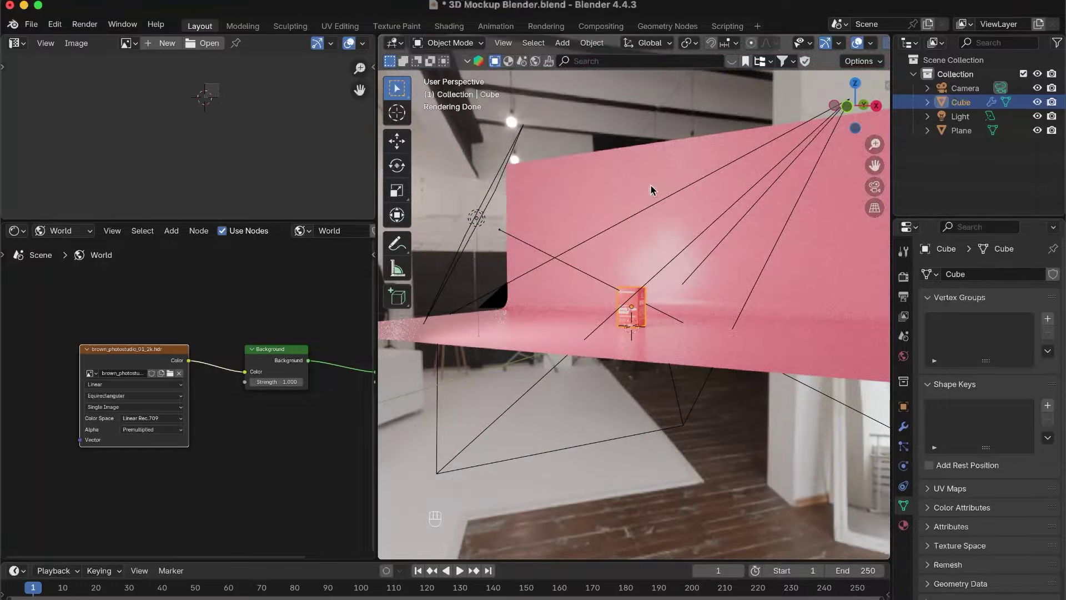
{"action": "scroll", "coordinate": [644, 284], "scroll_direction": "up", "scroll_amount": 5}
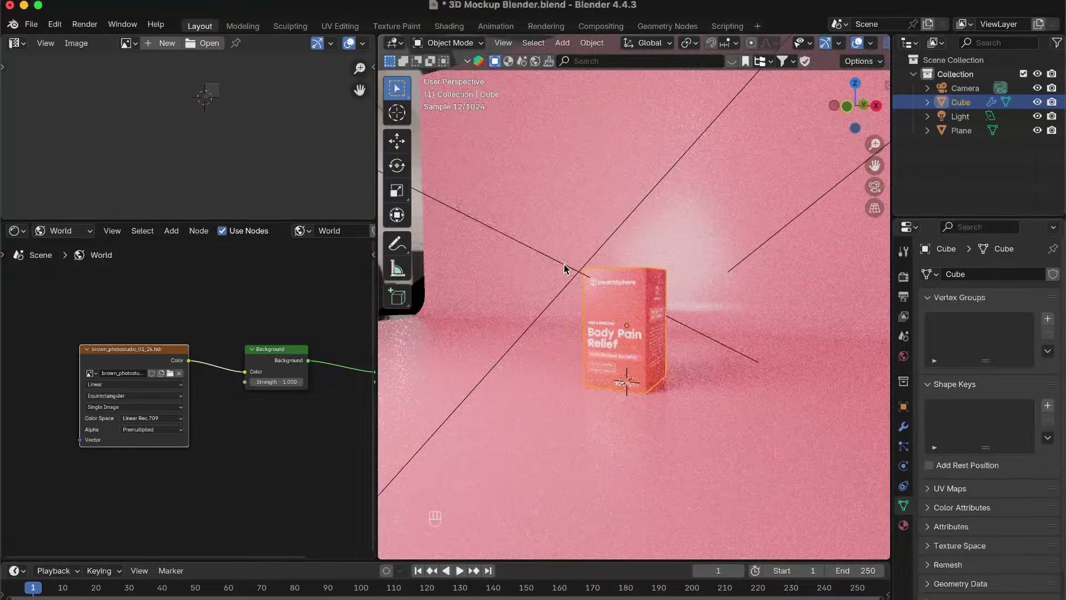
{"action": "left_click", "coordinate": [566, 269]}
{"action": "left_click", "coordinate": [1007, 370]}
{"action": "type", "text": "2"}
{"action": "key", "text": "Return"}
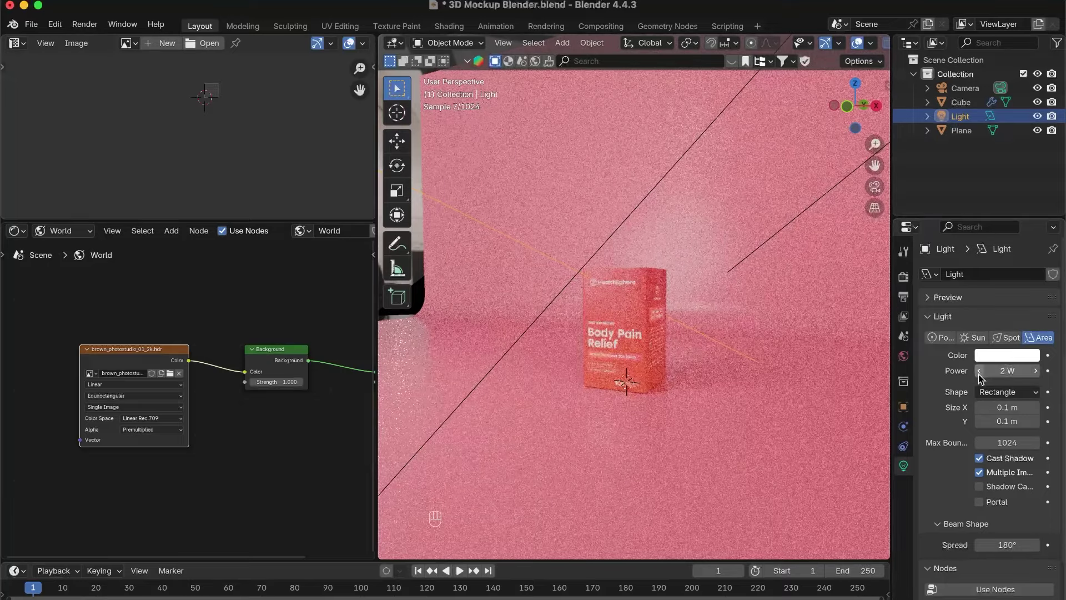
Step: Set the World Background node's strength to 0.7
{"action": "key", "text": "Return"}
{"action": "left_click", "coordinate": [272, 381]}
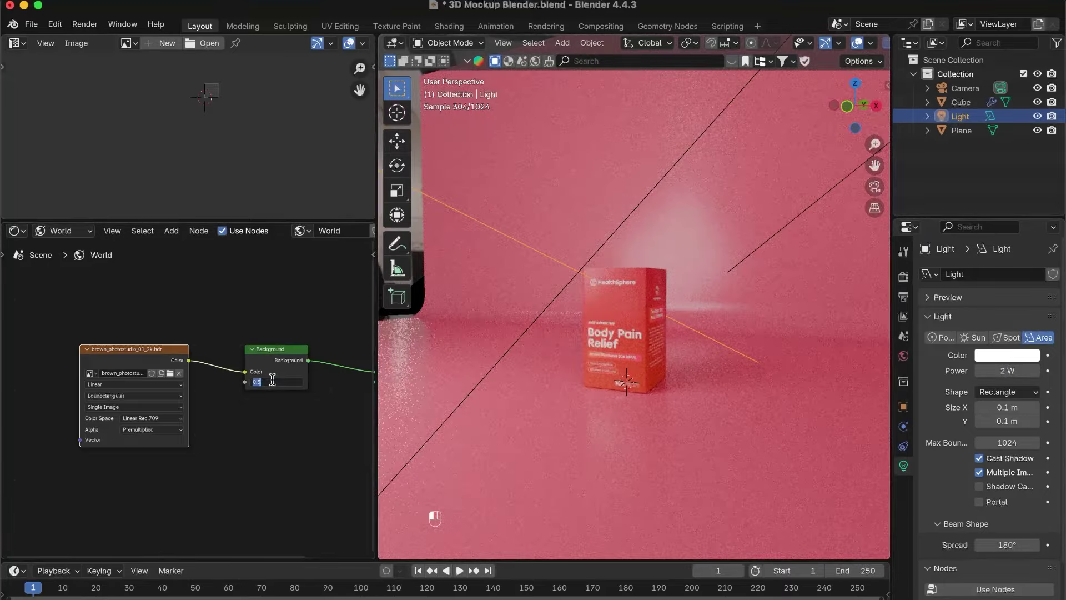
{"action": "type", "text": ".7"}
{"action": "key", "text": "Return"}
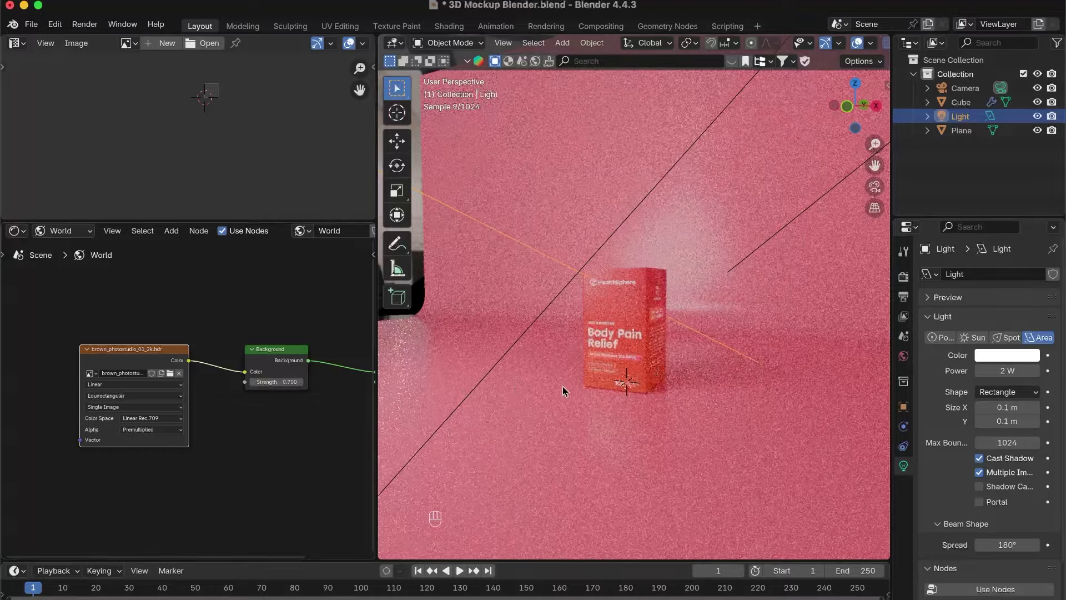
Step: Scale the area light down slightly
{"action": "scroll", "coordinate": [667, 336], "scroll_direction": "down", "scroll_amount": 6}
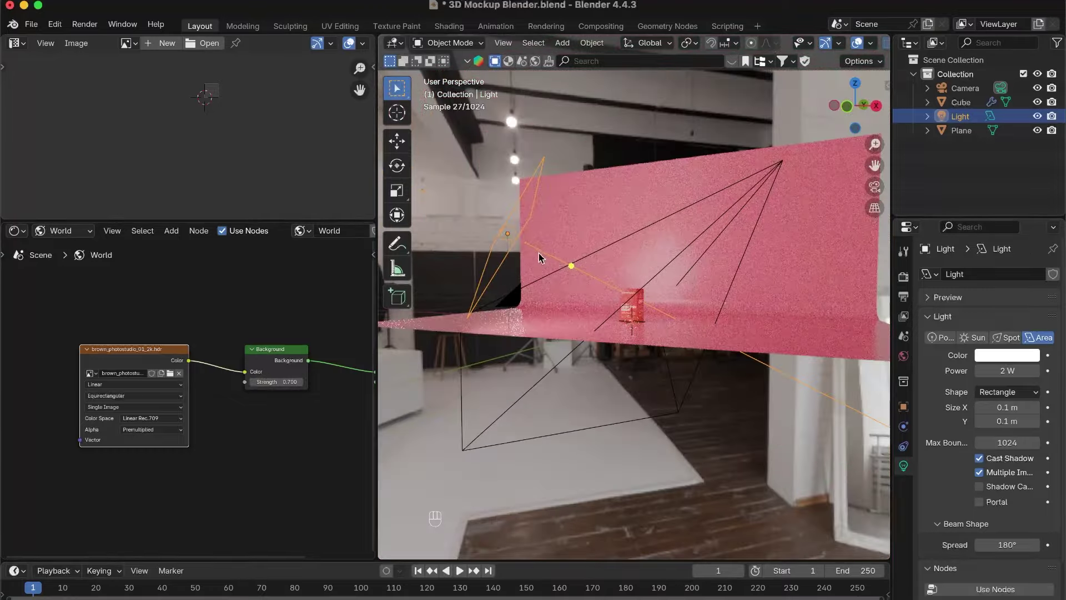
{"action": "key", "text": "s"}
{"action": "left_click", "coordinate": [678, 274]}
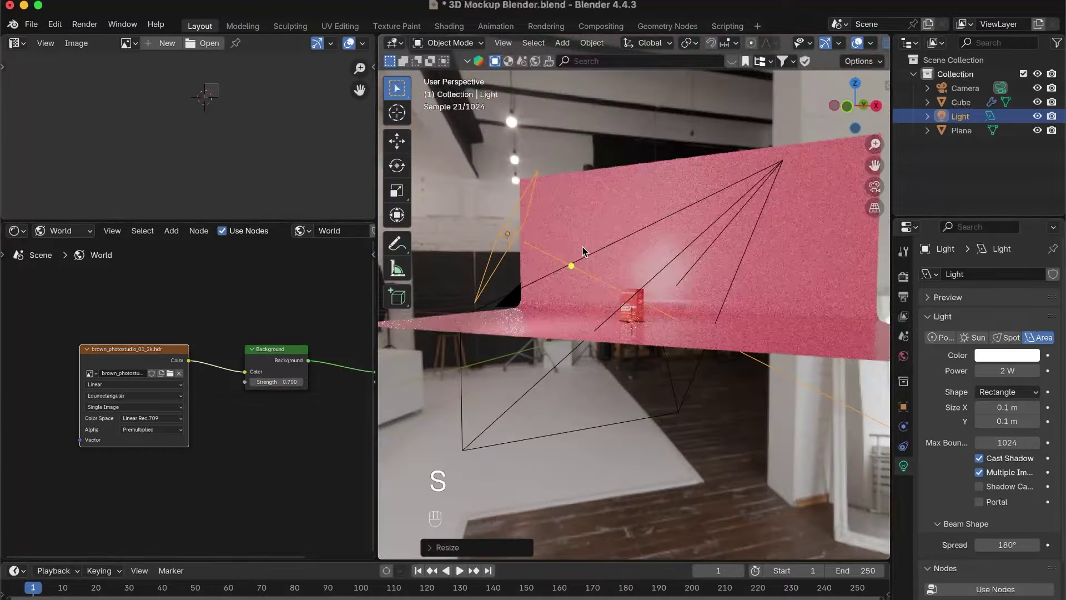
Step: Select the camera, look through it and set the output resolution to 1500 x 1500 px
{"action": "left_click", "coordinate": [687, 256]}
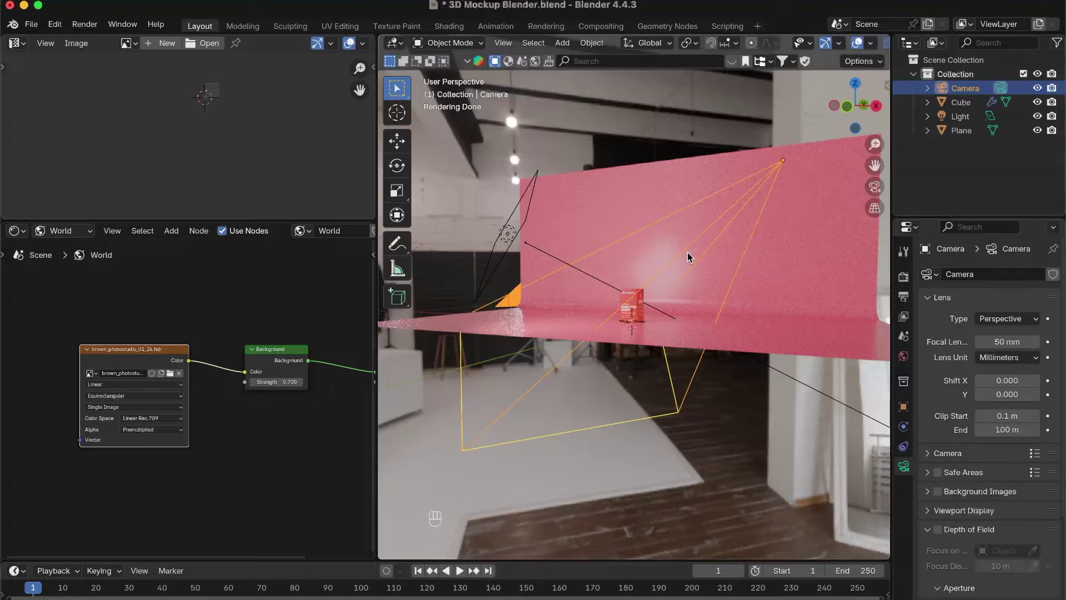
{"action": "key", "text": "KP_0"}
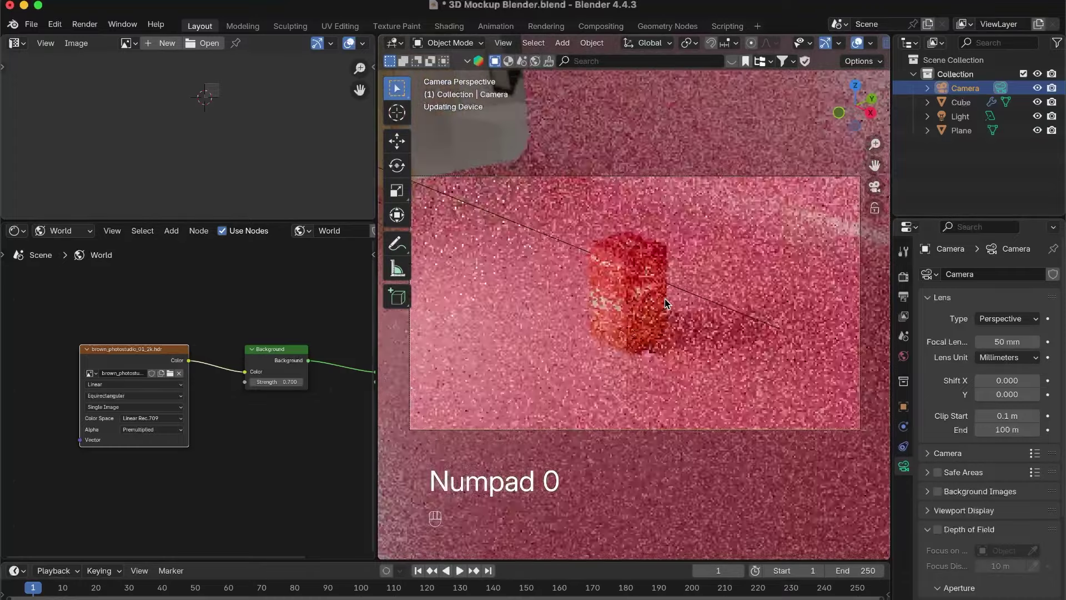
{"action": "left_click", "coordinate": [903, 277]}
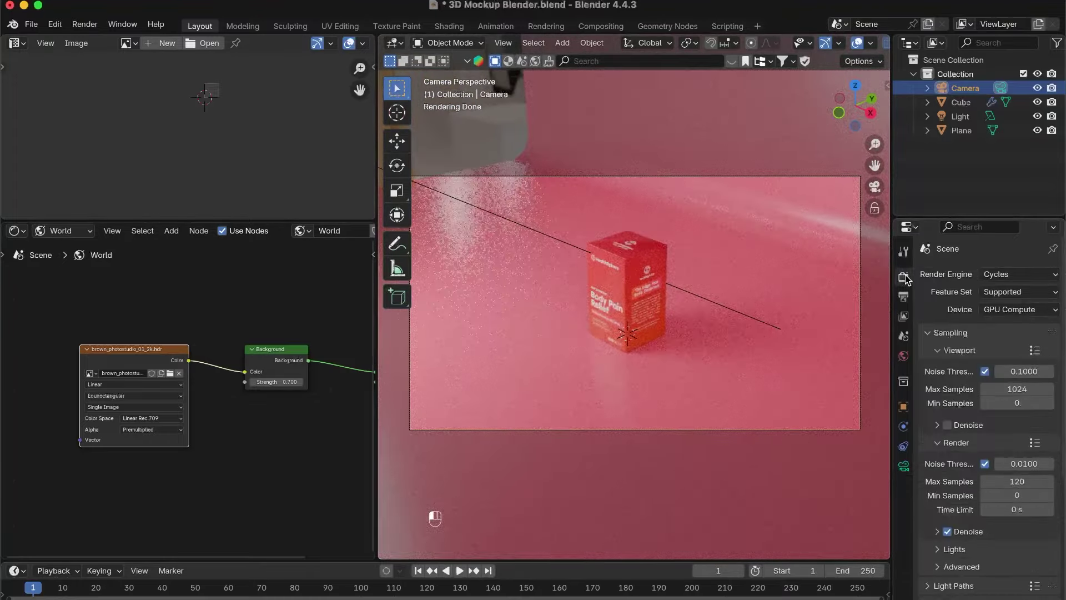
{"action": "left_click", "coordinate": [903, 297]}
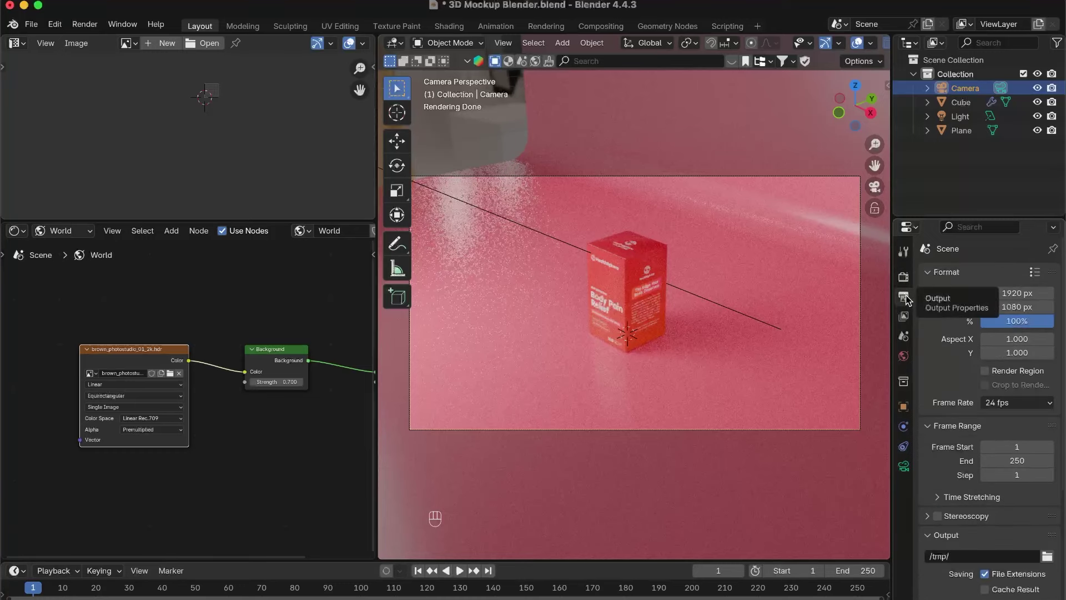
{"action": "left_click", "coordinate": [998, 292]}
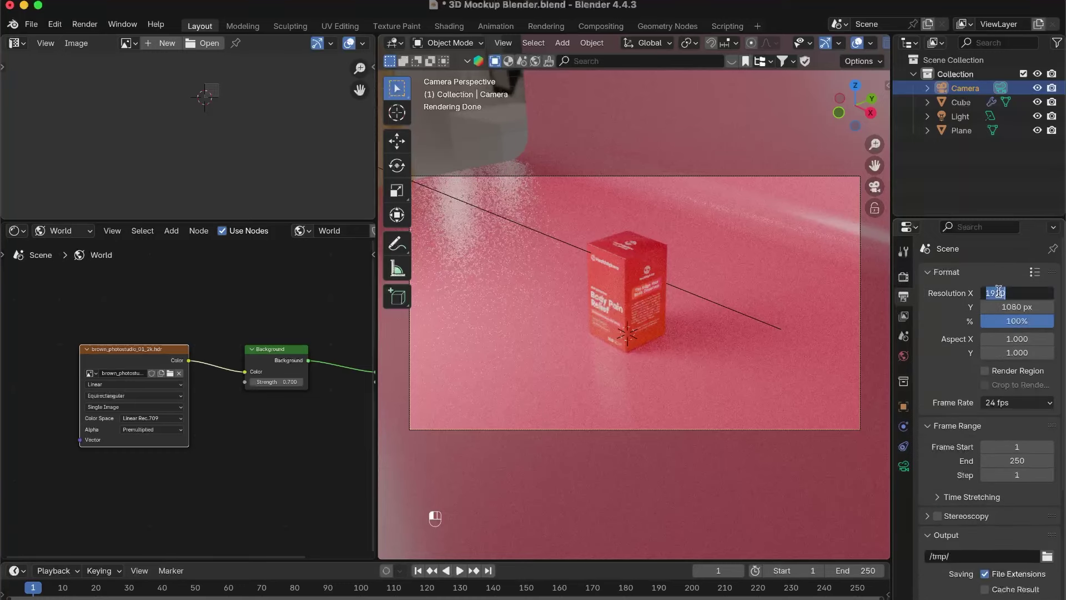
{"action": "type", "text": "1500"}
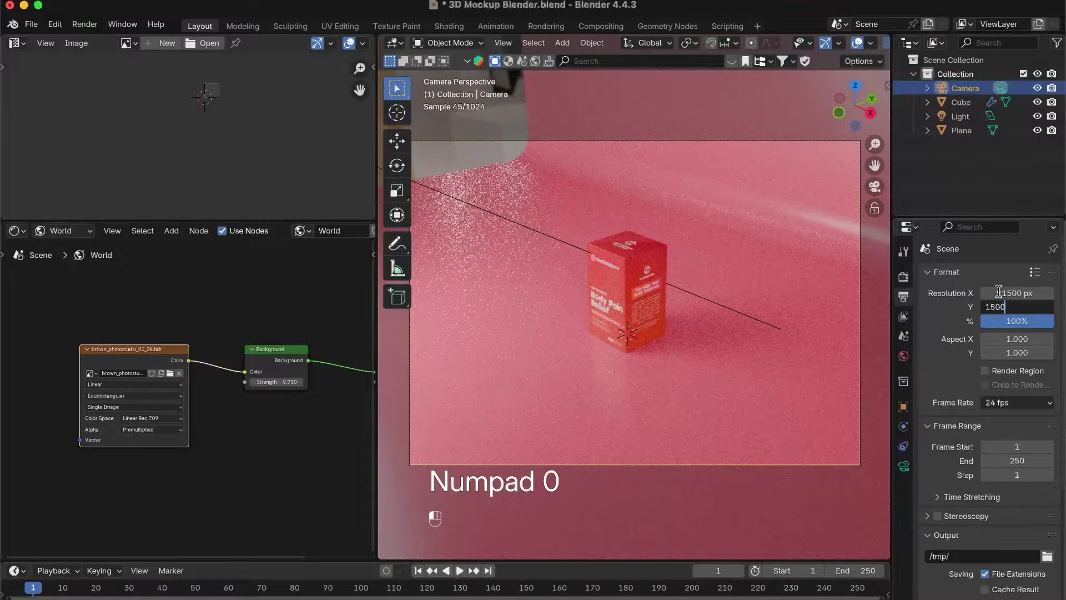
{"action": "key", "text": "Return"}
Step: Frame a low, near-frontal view of the medicine box and align the camera to that view
{"action": "scroll", "coordinate": [672, 332], "scroll_direction": "down", "scroll_amount": 3}
{"action": "left_click", "coordinate": [685, 331]}
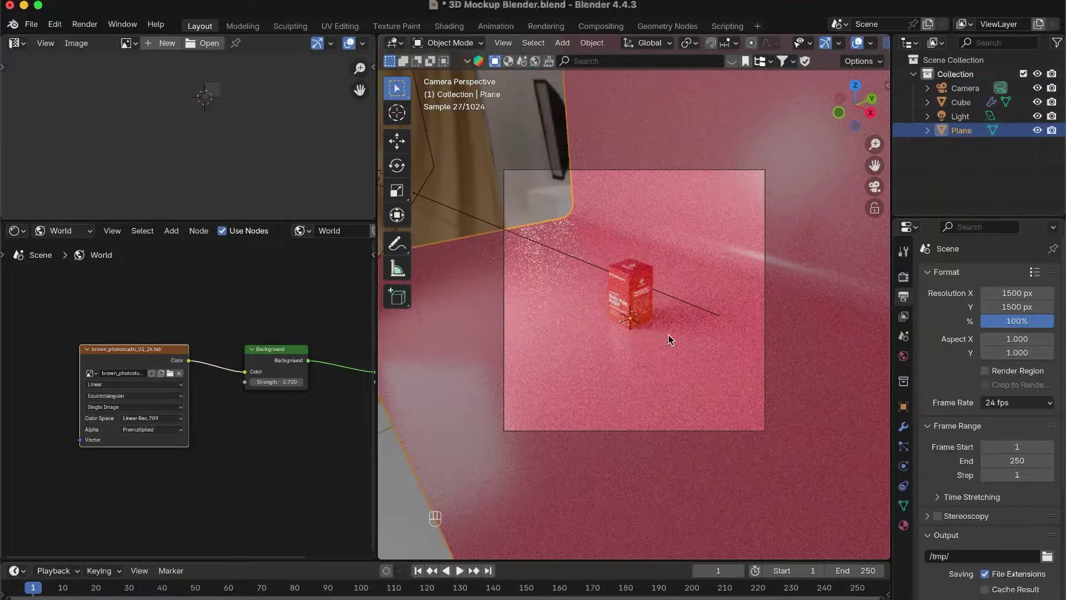
{"action": "middle_click_drag", "start_coordinate": [668, 339], "coordinate": [689, 311]}
{"action": "scroll", "coordinate": [693, 337], "scroll_direction": "up", "scroll_amount": 8}
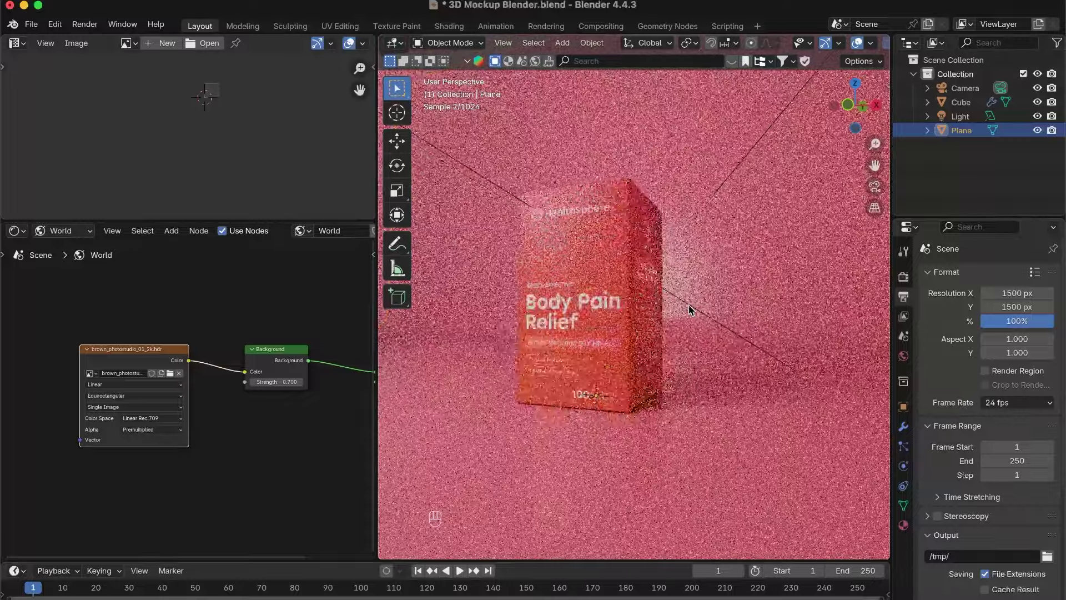
{"action": "scroll", "coordinate": [690, 310], "scroll_direction": "down", "scroll_amount": 4}
{"action": "scroll", "coordinate": [689, 329], "scroll_direction": "up", "scroll_amount": 1}
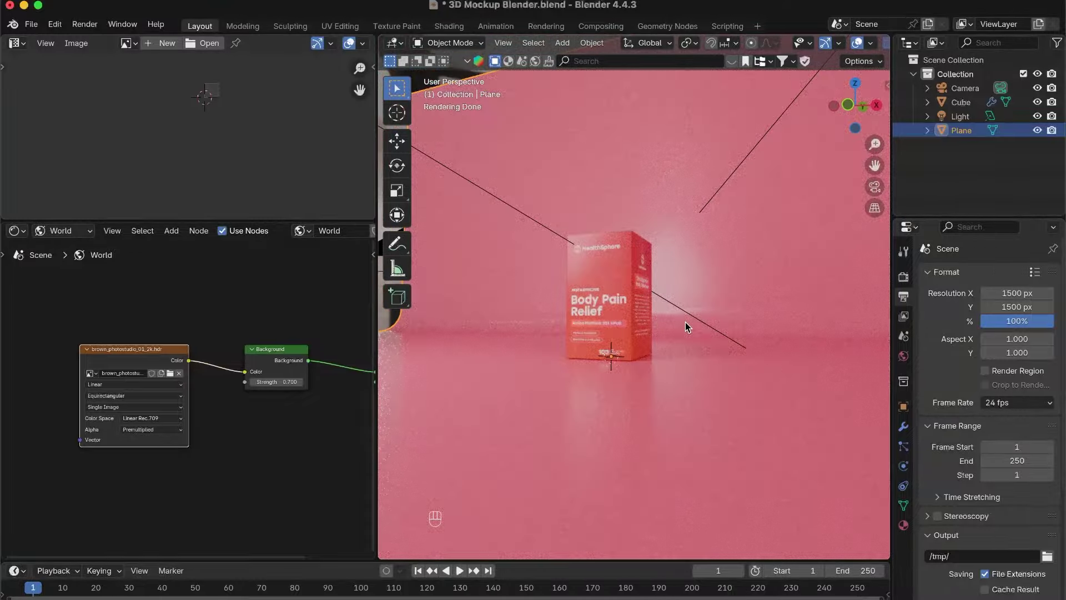
{"action": "key", "text": "alt+super+KP_0"}
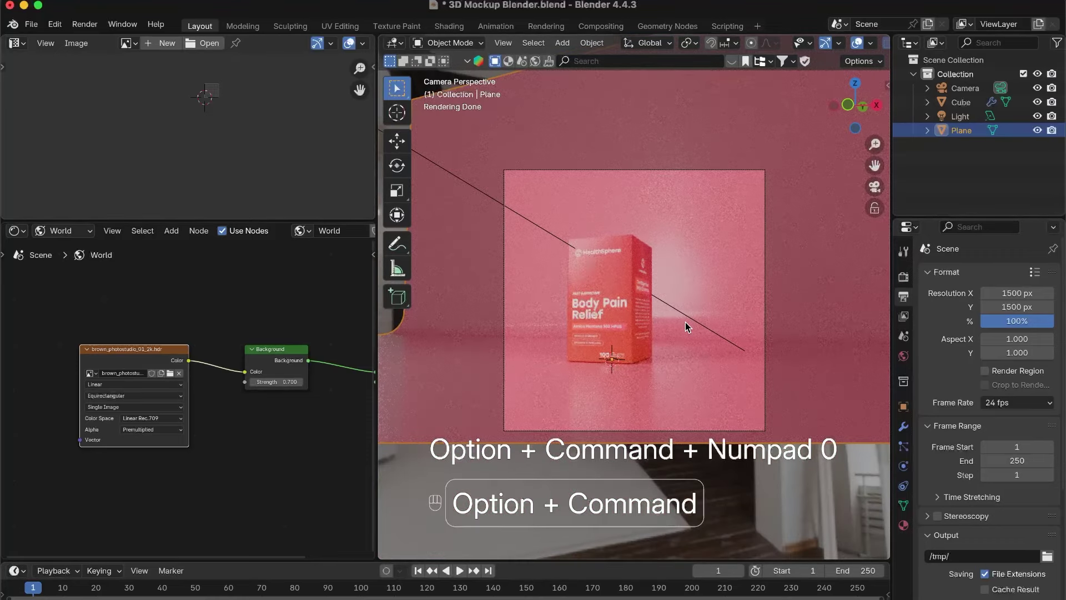
Step: Select the camera and move it sideways and slightly down to centre the box in the frame
{"action": "left_click", "coordinate": [707, 169]}
{"action": "key", "text": "g"}
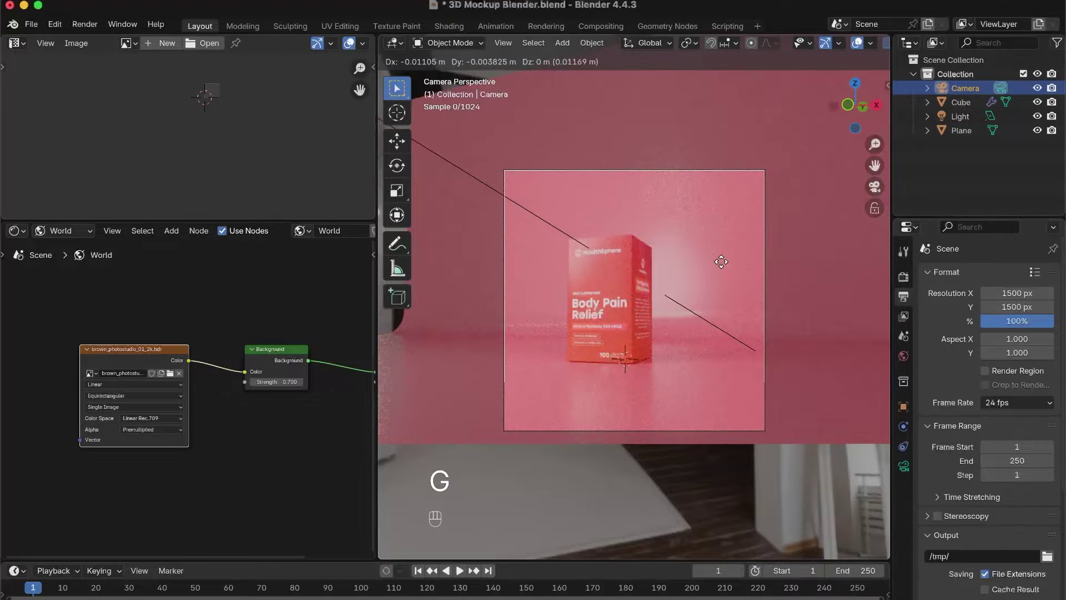
{"action": "key", "text": "shift"}
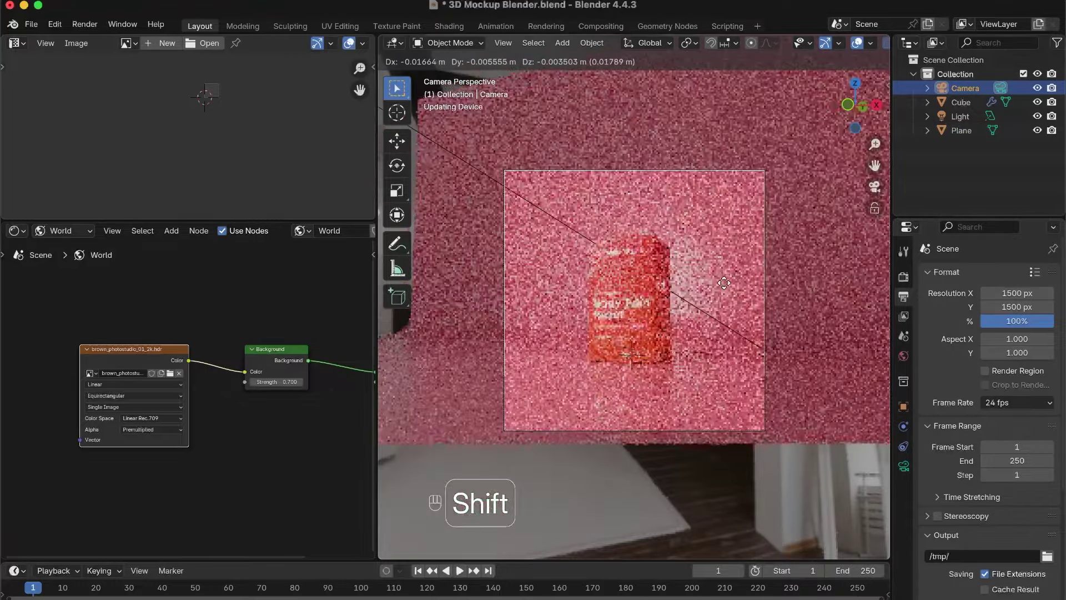
{"action": "left_click", "coordinate": [724, 280]}
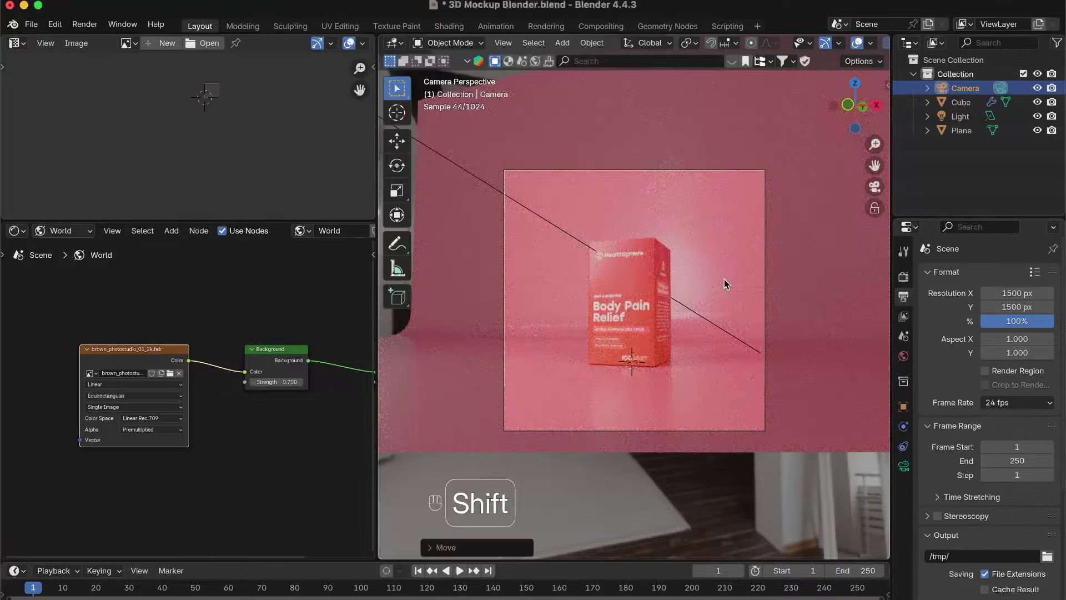
Step: Move the camera along its local Z axis toward the box so the box fills more of the frame
{"action": "key", "text": "g"}
{"action": "middle_click", "coordinate": [710, 292]}
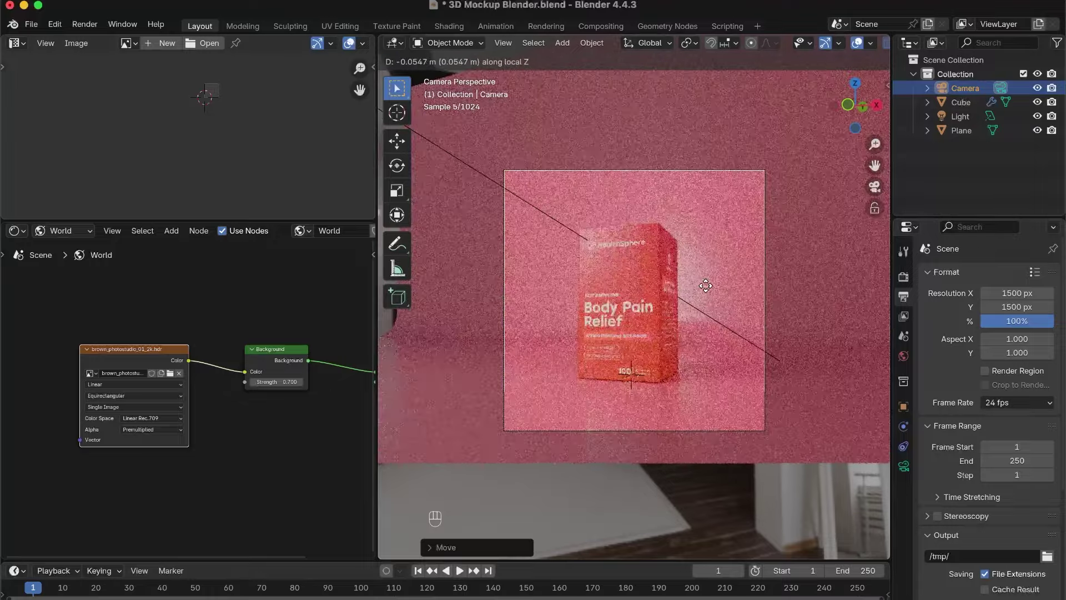
{"action": "left_click", "coordinate": [704, 283]}
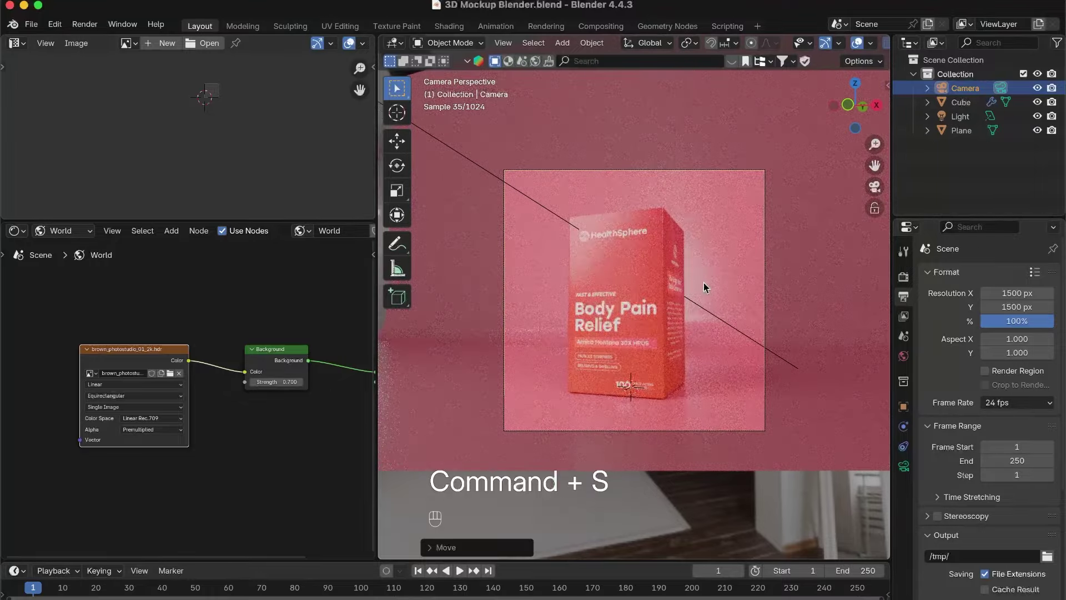
Step: Save the file and set the area light's power to 1 W
{"action": "key", "text": "super+s"}
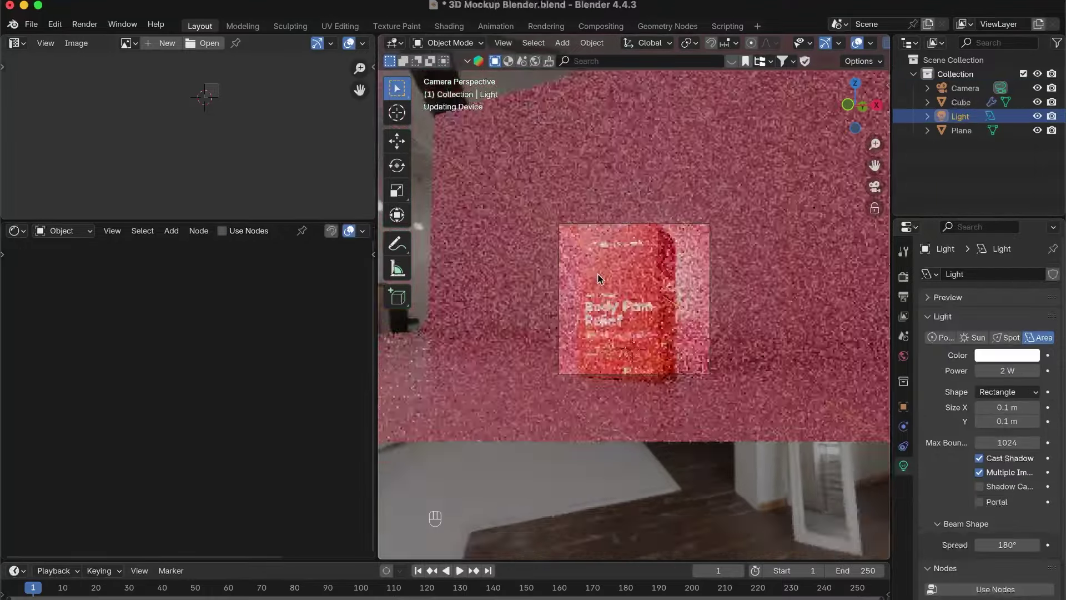
{"action": "scroll", "coordinate": [600, 282], "scroll_direction": "down", "scroll_amount": 3}
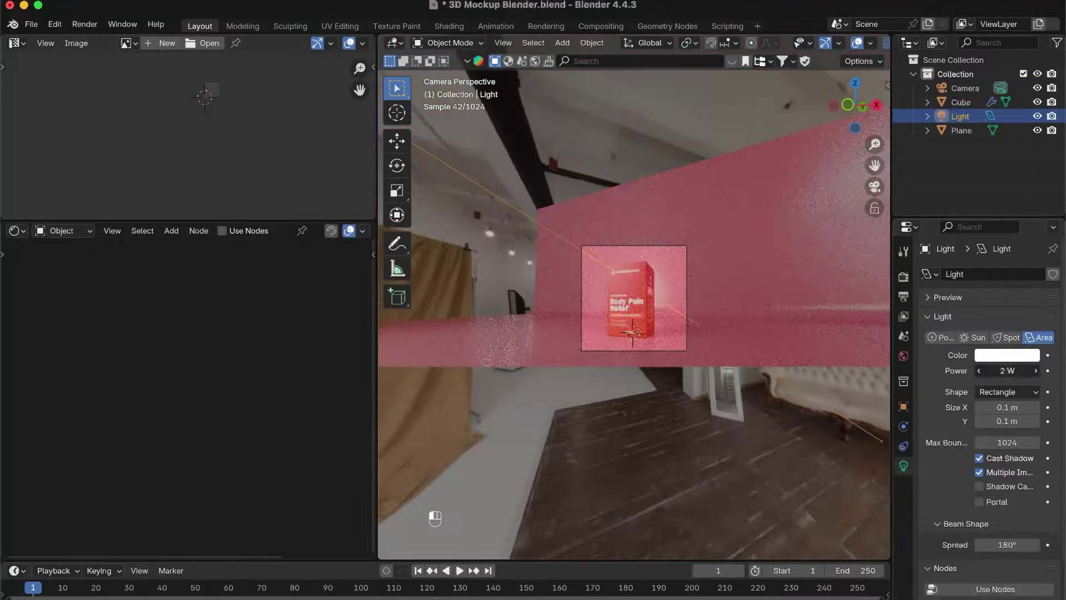
{"action": "type", "text": "1"}
{"action": "key", "text": "Return"}
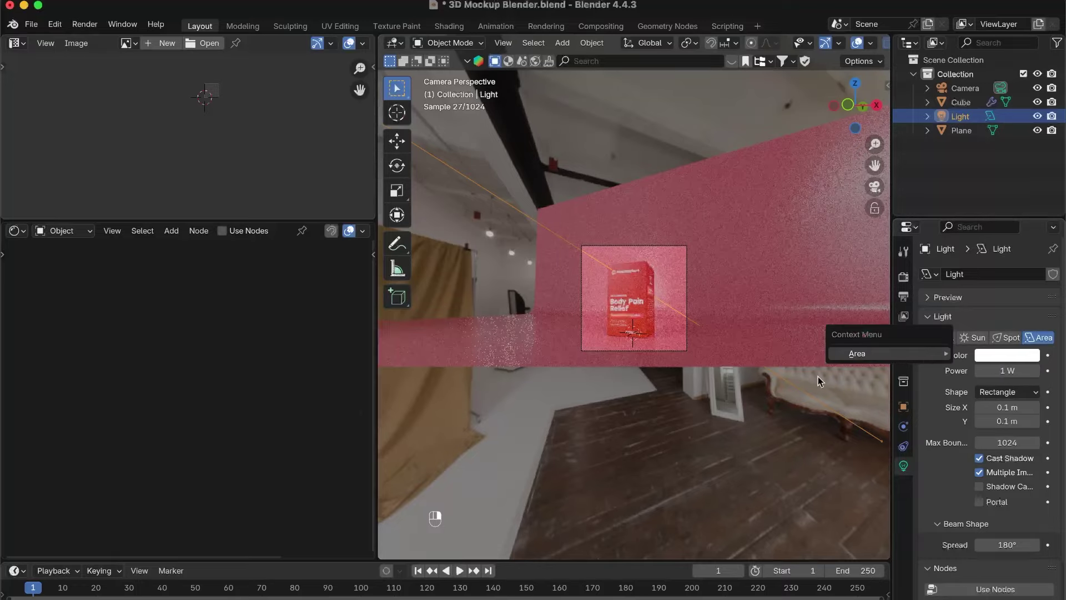
Step: Insert a Hue/Saturation/Value node between the box material's image texture and RGB Curves, and set its Saturation to 1
{"action": "scroll", "coordinate": [692, 300], "scroll_direction": "up", "scroll_amount": 5}
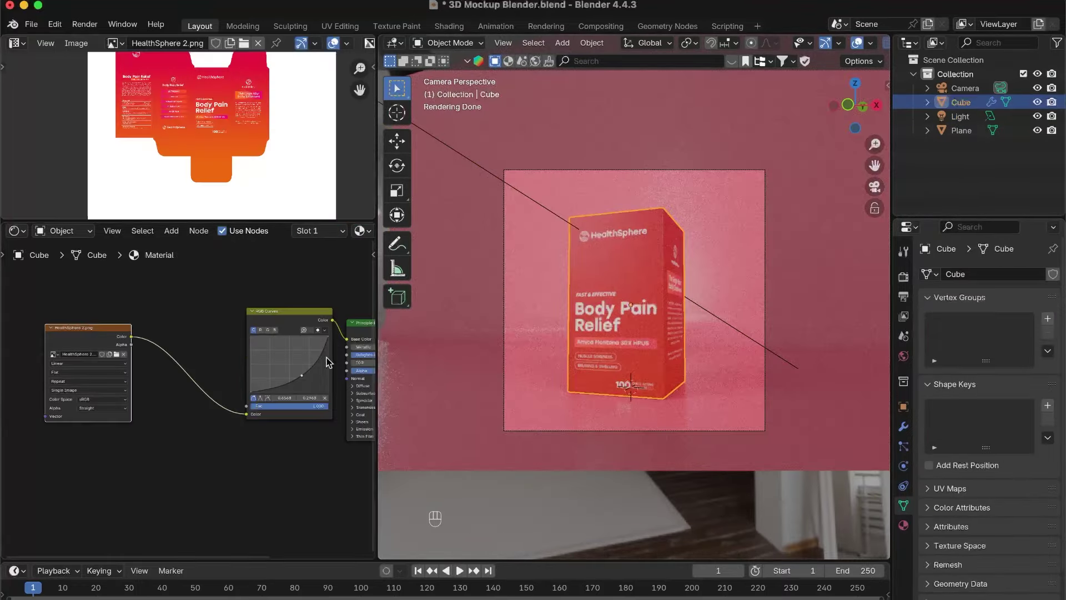
{"action": "key", "text": "shift+a"}
{"action": "left_click", "coordinate": [220, 359]}
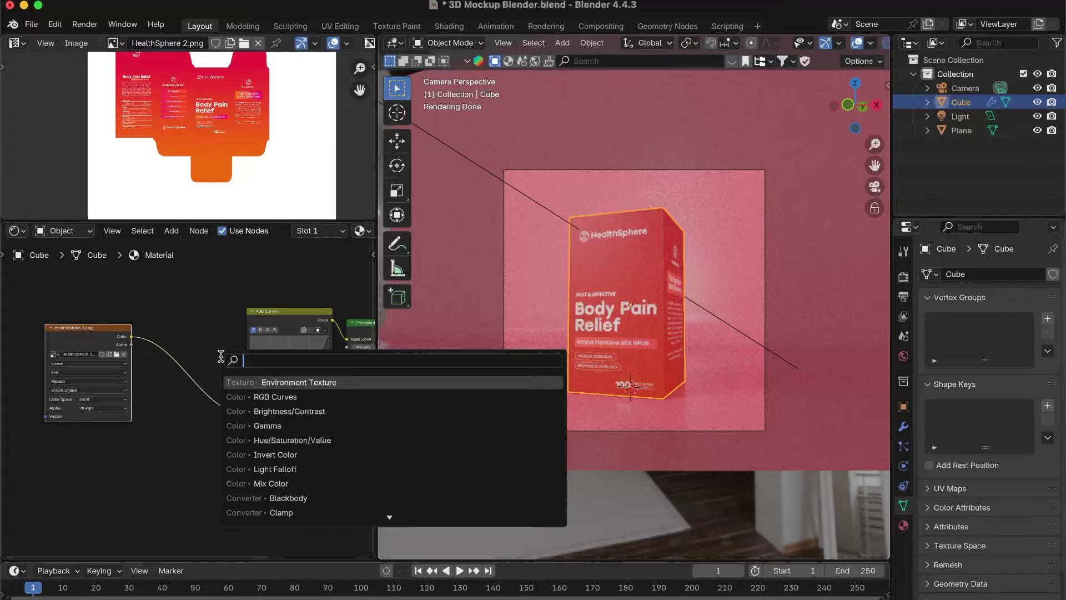
{"action": "left_click", "coordinate": [329, 439]}
{"action": "left_click", "coordinate": [174, 344]}
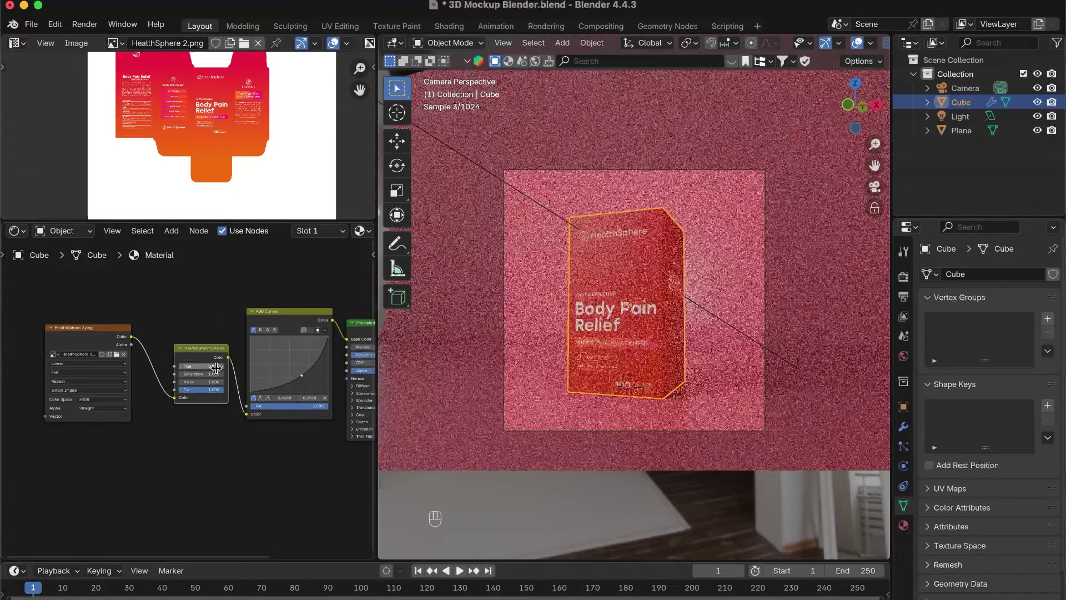
{"action": "scroll", "coordinate": [214, 368], "scroll_direction": "up", "scroll_amount": 4}
{"action": "left_click", "coordinate": [221, 366]}
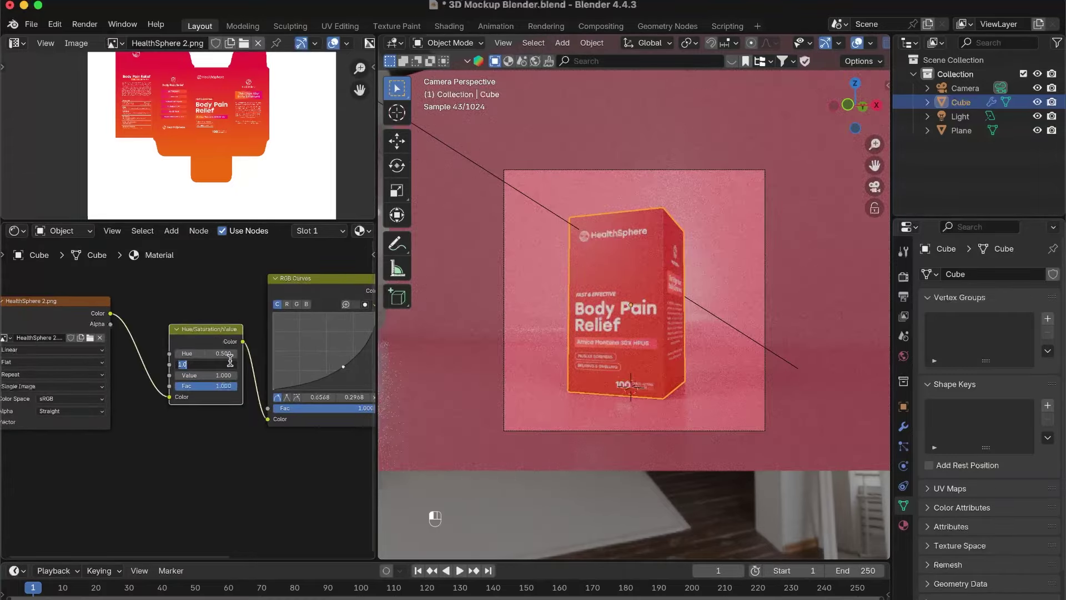
{"action": "type", "text": "1"}
{"action": "key", "text": "Return"}
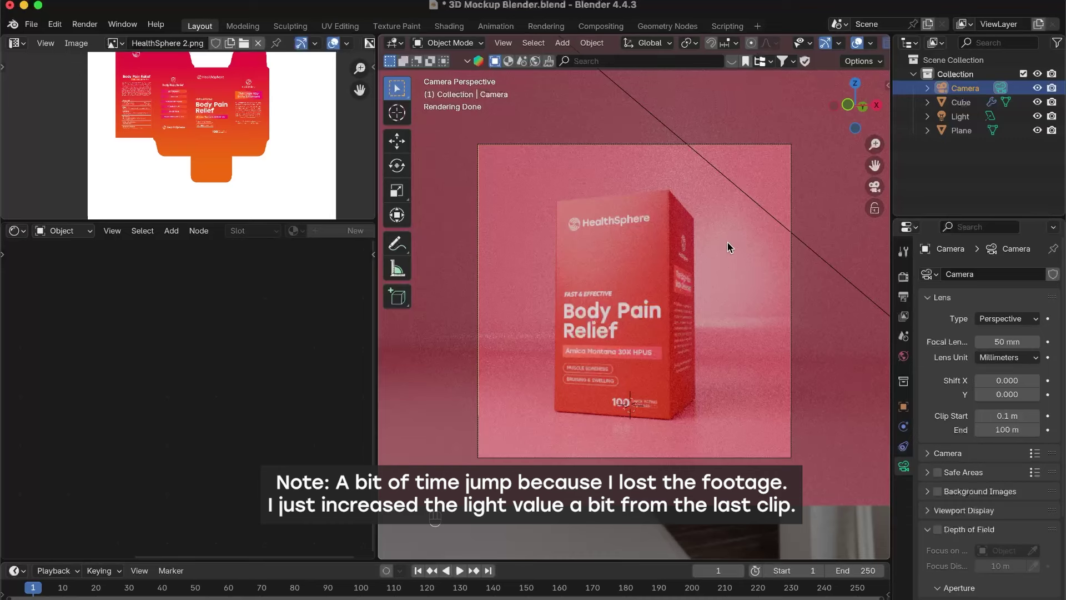
Step: Set the camera's focal length to 75 mm and move the camera back about 0.2 m along its local Z axis
{"action": "left_click", "coordinate": [999, 341]}
{"action": "type", "text": "75"}
{"action": "key", "text": "Return"}
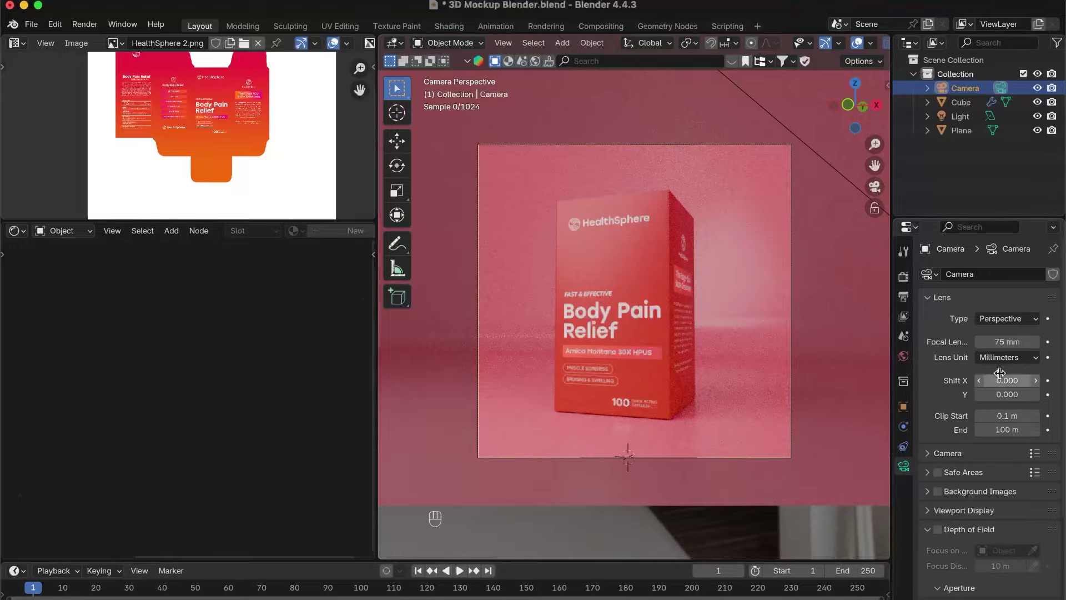
{"action": "key", "text": "g"}
{"action": "middle_click", "coordinate": [655, 294]}
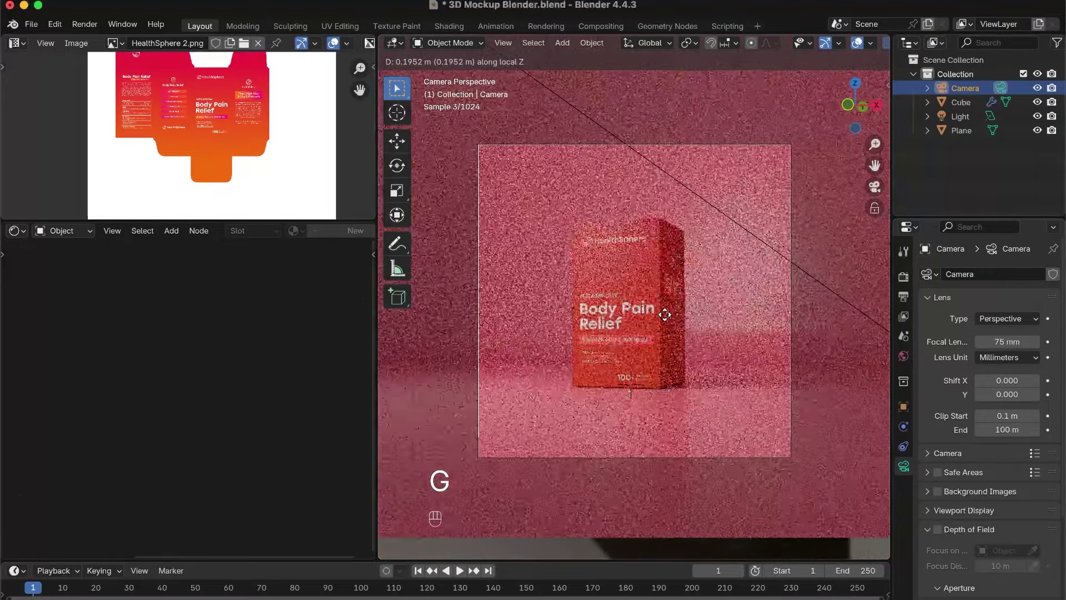
{"action": "left_click", "coordinate": [667, 312]}
Step: Set the camera's focal length to 100 mm and move the camera back about 0.13 m along its local Z axis
{"action": "left_click", "coordinate": [1013, 344]}
{"action": "type", "text": "100"}
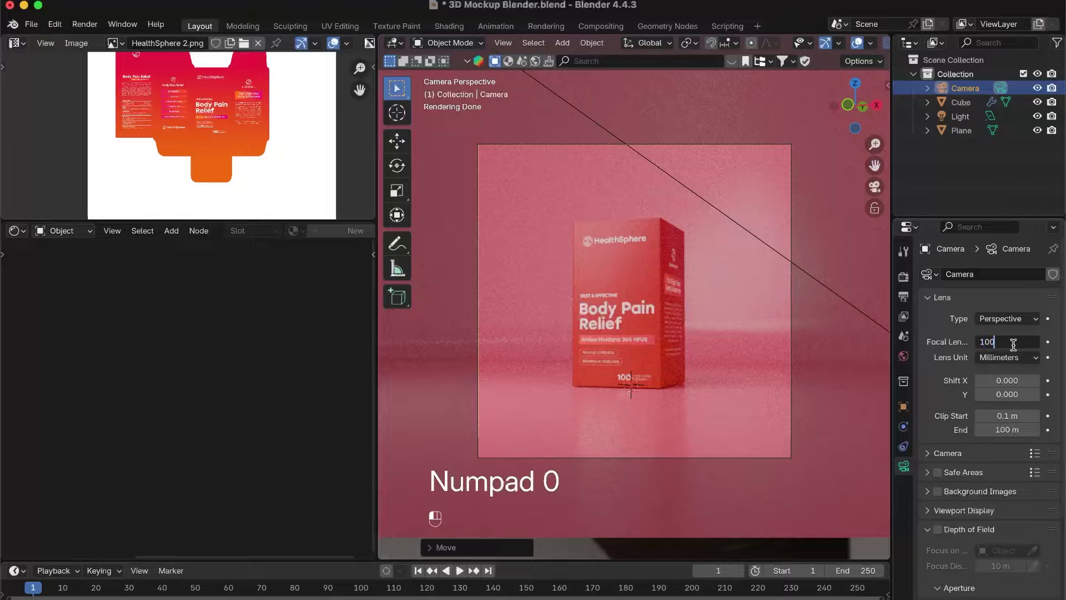
{"action": "key", "text": "Return"}
{"action": "key", "text": "g"}
{"action": "middle_click", "coordinate": [668, 241]}
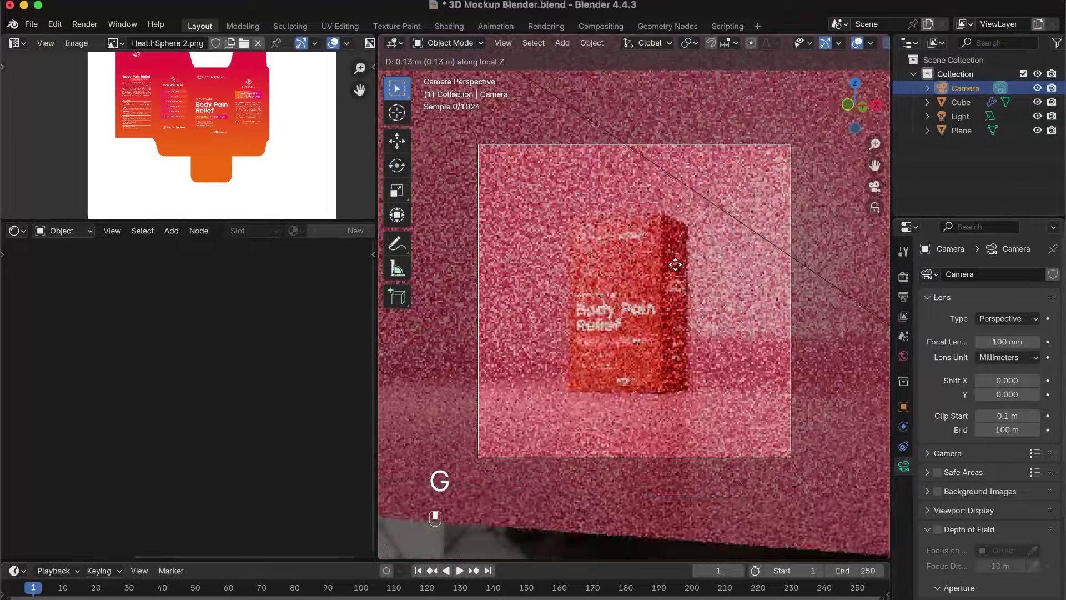
{"action": "left_click", "coordinate": [676, 259]}
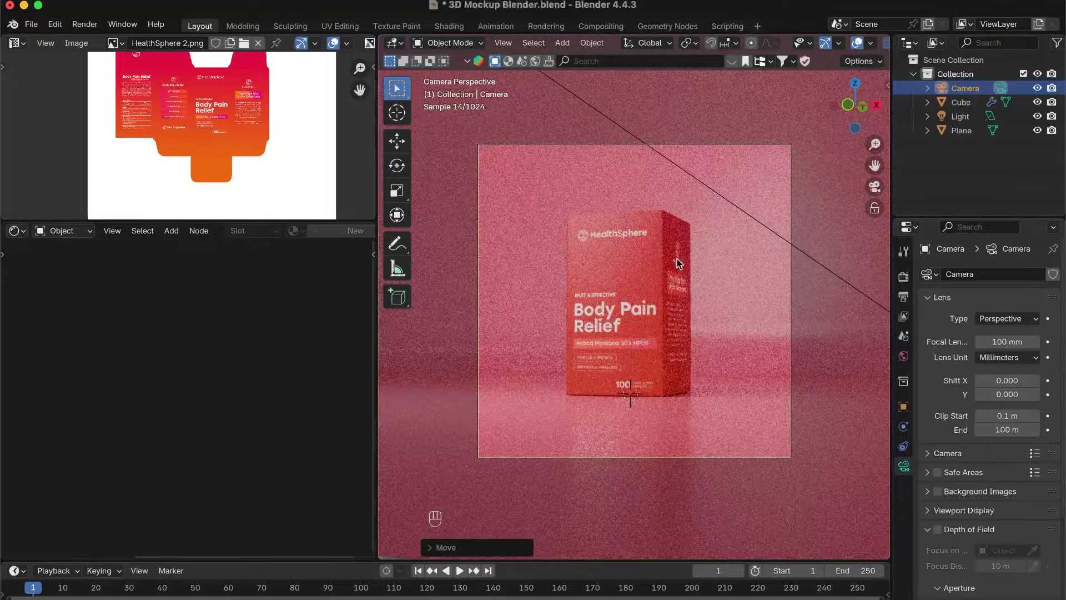
Step: Shift the camera along the X axis to adjust the box's horizontal position in the frame
{"action": "key", "text": "g"}
{"action": "key", "text": "x"}
{"action": "left_click", "coordinate": [676, 281], "text": "shift"}
Step: Select the backdrop plane and adjust its material's base colour to a softer pink
{"action": "left_click", "coordinate": [741, 259]}
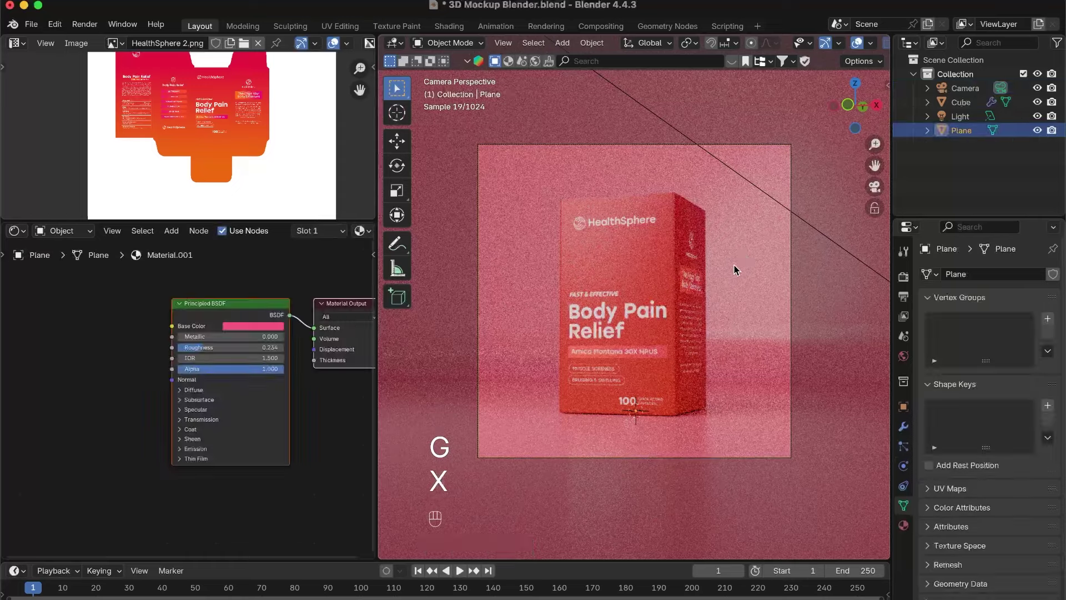
{"action": "left_click", "coordinate": [238, 327]}
{"action": "mouse_move", "coordinate": [274, 211]}
{"action": "left_mouse_down"}
{"action": "mouse_move", "coordinate": [266, 205]}
{"action": "mouse_move", "coordinate": [268, 216]}
{"action": "left_mouse_up"}
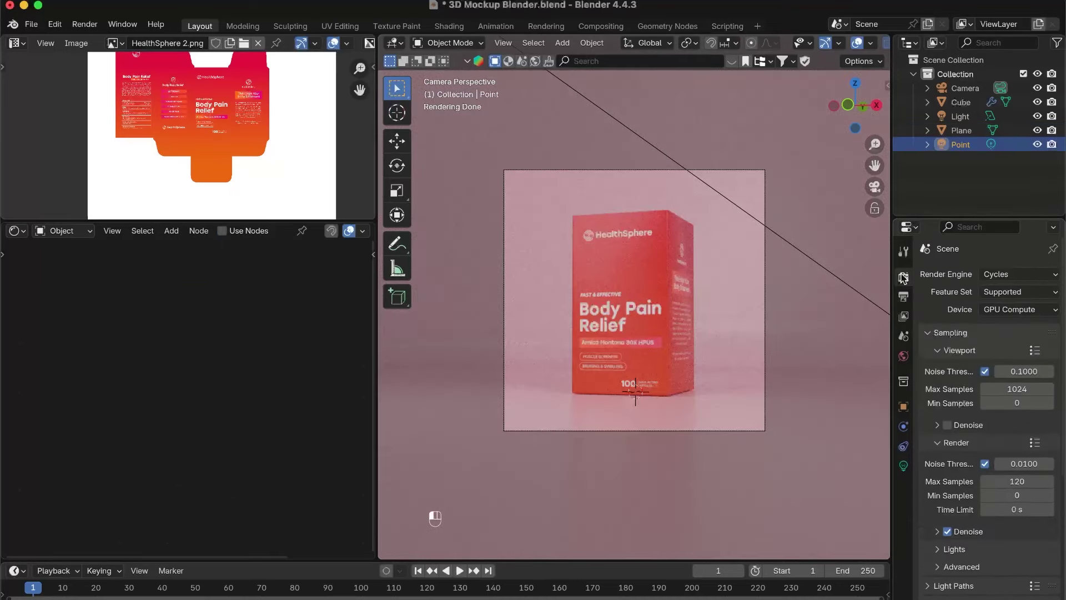
Step: Set the colour management look to High Contrast in the scene's render settings
{"action": "scroll", "coordinate": [992, 439], "scroll_direction": "down", "scroll_amount": 8}
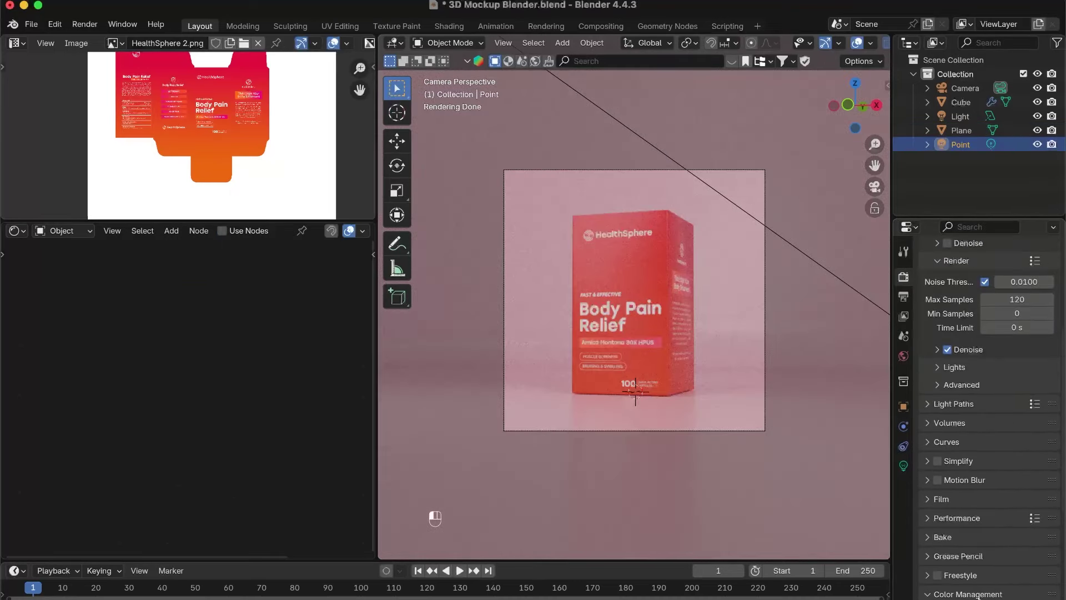
{"action": "scroll", "coordinate": [978, 476], "scroll_direction": "down", "scroll_amount": 6}
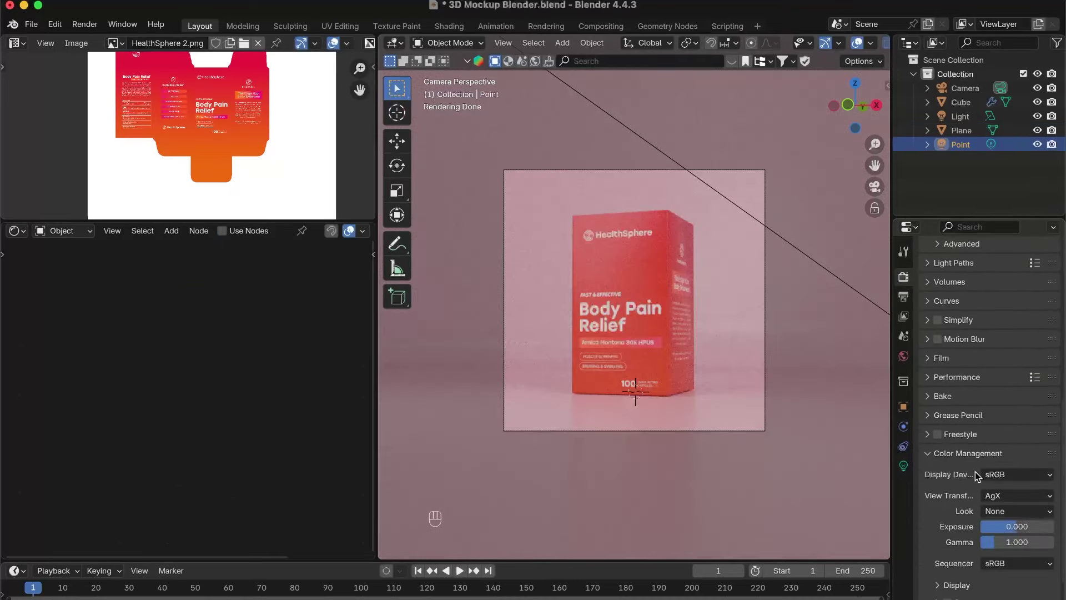
{"action": "left_click", "coordinate": [1019, 512]}
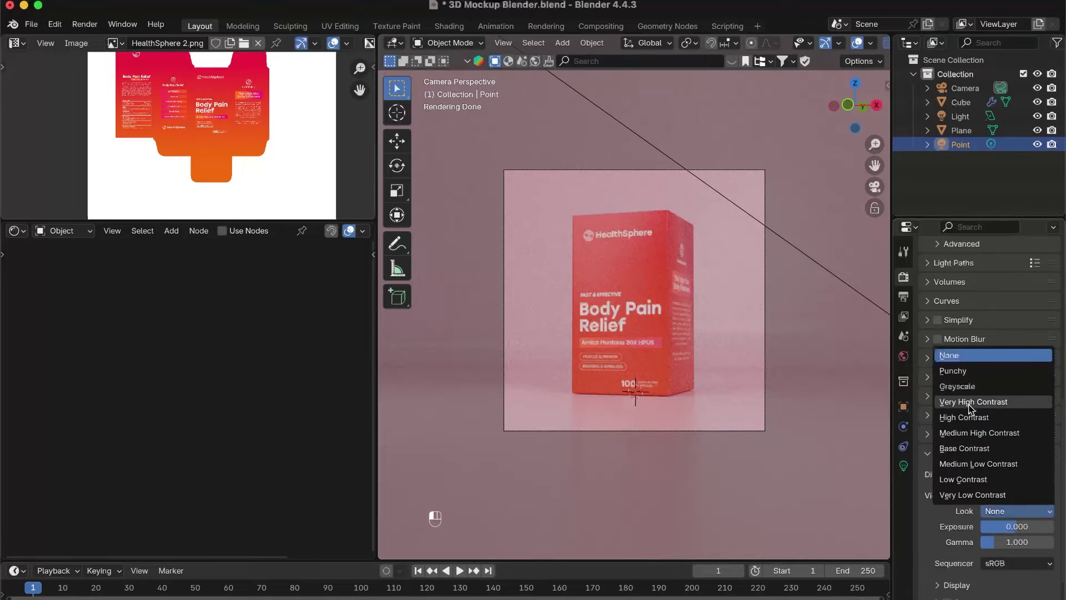
{"action": "left_click", "coordinate": [971, 417]}
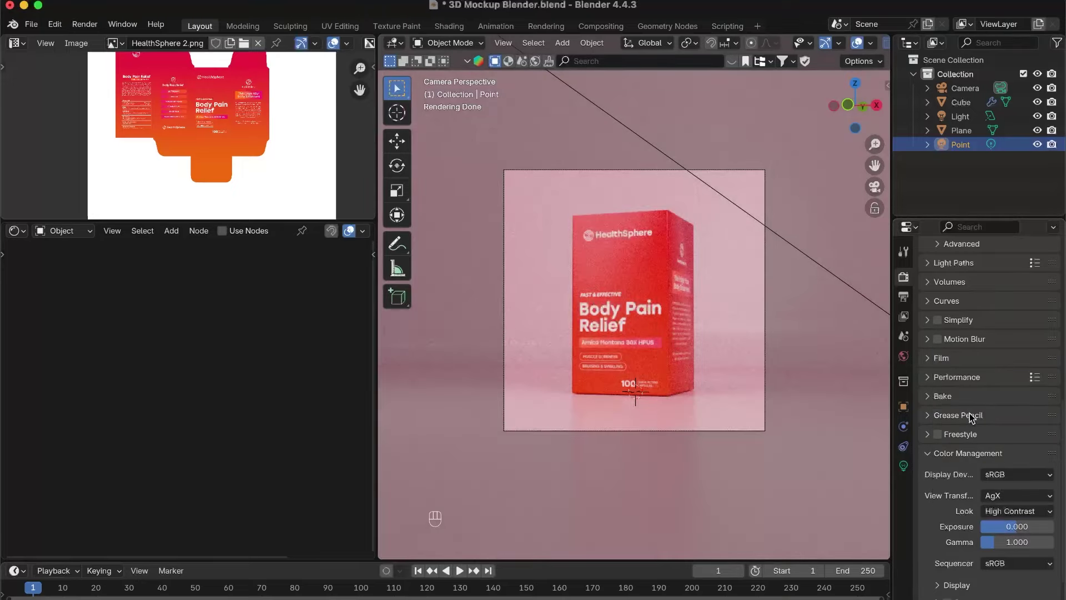
Step: Tilt the medicine box clockwise in the camera view and raise it along the Z axis above the floor
{"action": "scroll", "coordinate": [723, 308], "scroll_direction": "up", "scroll_amount": 2}
{"action": "left_click", "coordinate": [710, 270]}
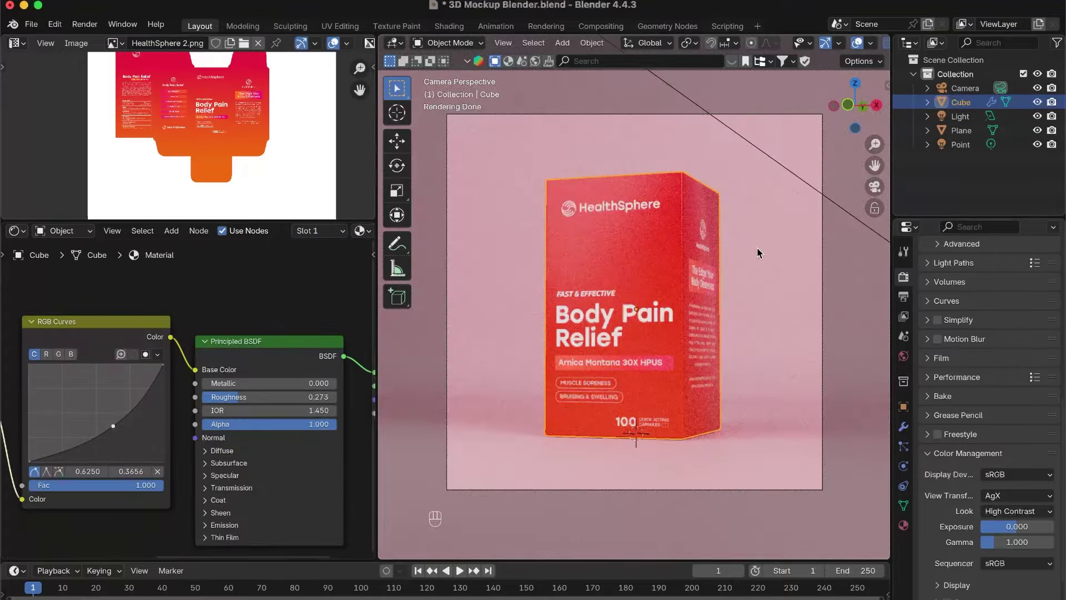
{"action": "key", "text": "r"}
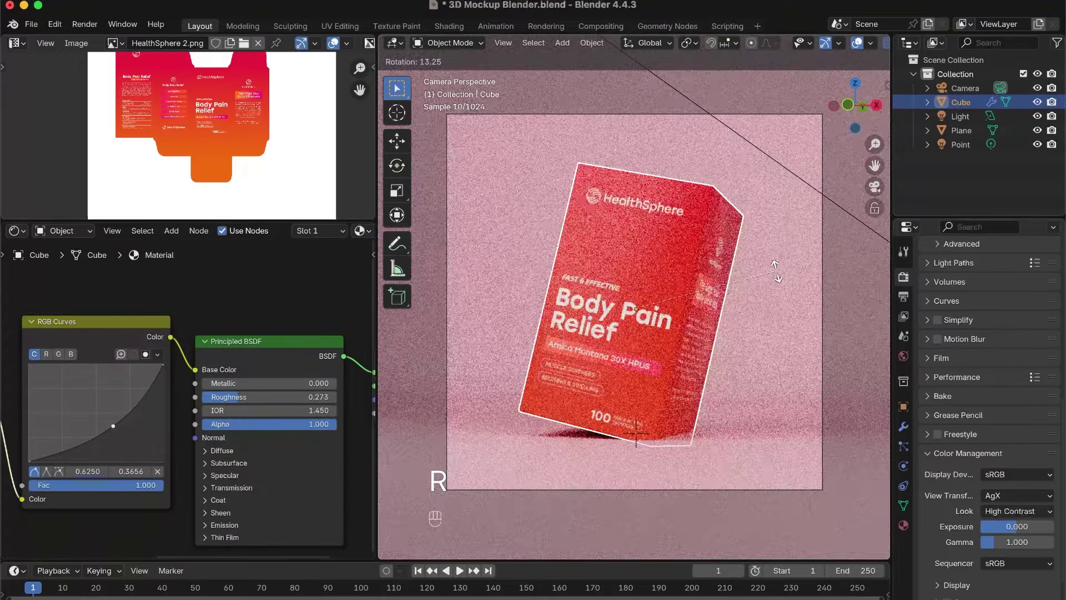
{"action": "left_click", "coordinate": [780, 285]}
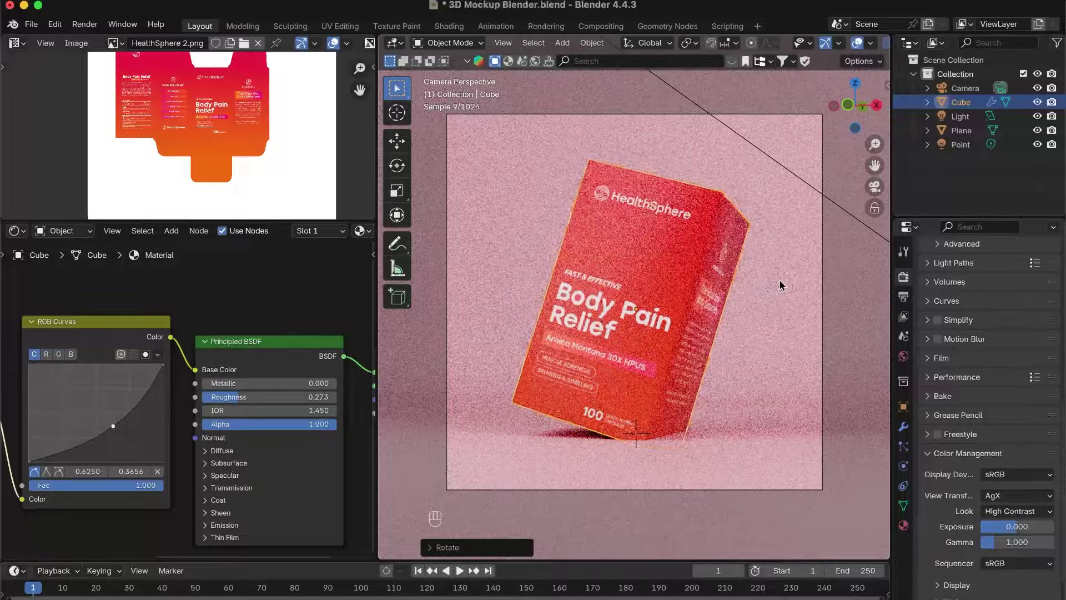
{"action": "key", "text": "g"}
{"action": "key", "text": "z"}
{"action": "left_click", "coordinate": [777, 269]}
Step: Rotate the box back slightly to reduce its tilt and lower it a little along the Z axis
{"action": "key", "text": "r"}
{"action": "left_click", "coordinate": [775, 255]}
{"action": "key", "text": "g"}
{"action": "key", "text": "z"}
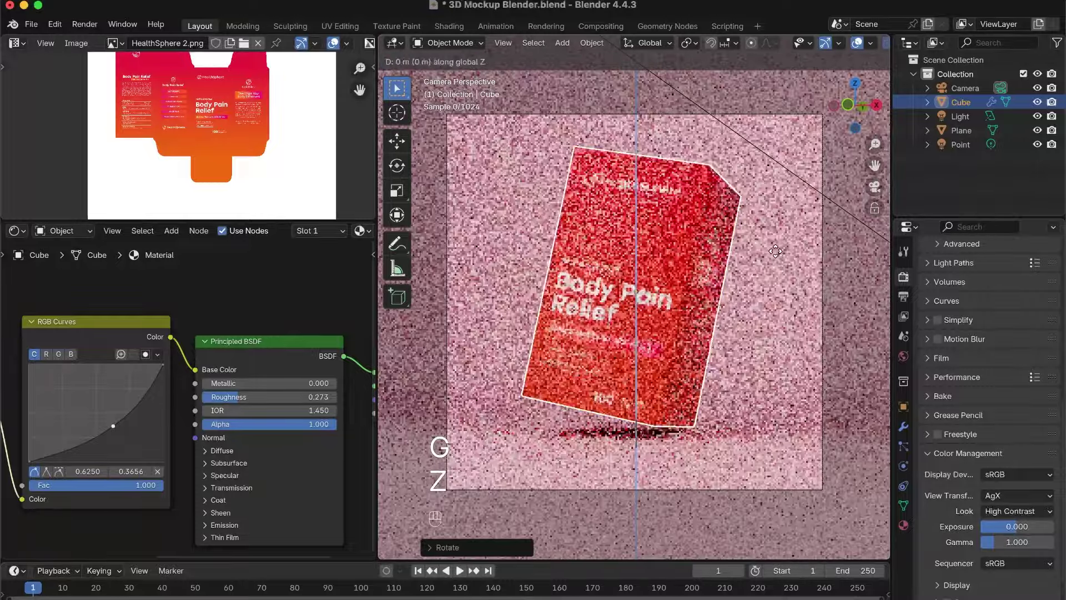
{"action": "left_click", "coordinate": [777, 255]}
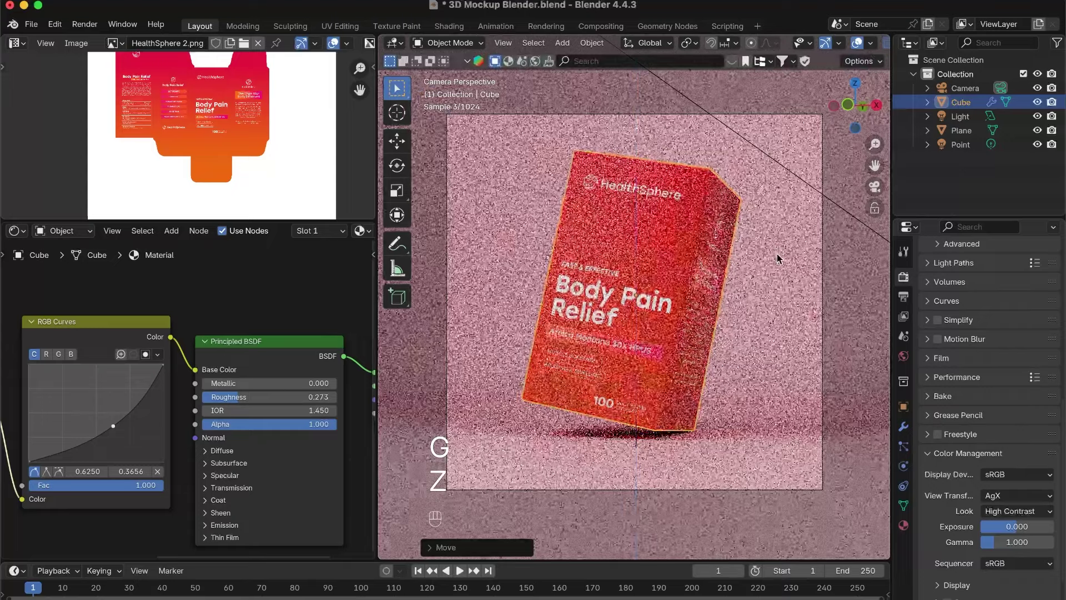
Step: Select the camera and move it back about 0.05 m along its local Z axis to leave more margin around the tilted box
{"action": "left_click", "coordinate": [655, 116]}
{"action": "key", "text": "super+z"}
{"action": "left_click", "coordinate": [655, 115]}
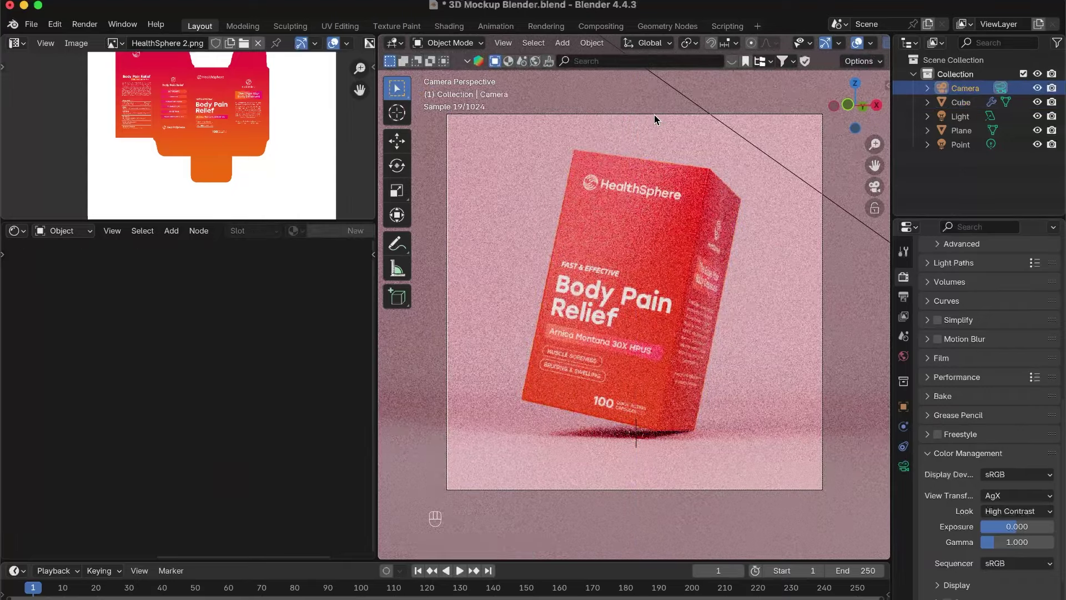
{"action": "key", "text": "g"}
{"action": "key", "text": "z"}
{"action": "key", "text": "z"}
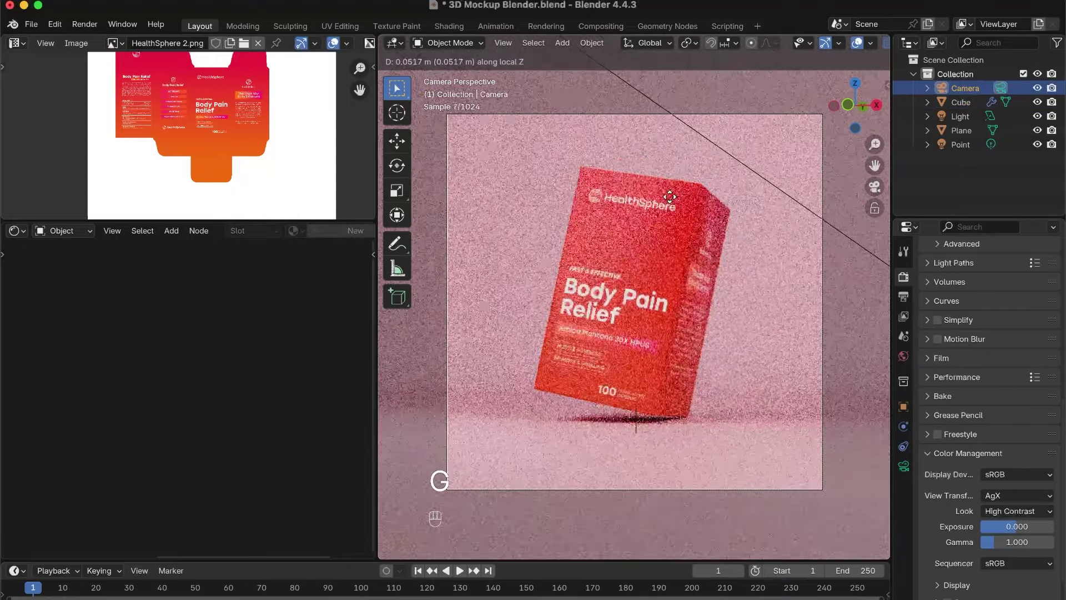
Step: Nudge the camera to centre the tilted box in the square frame and save the file
{"action": "key", "text": "g"}
{"action": "key", "text": "g"}
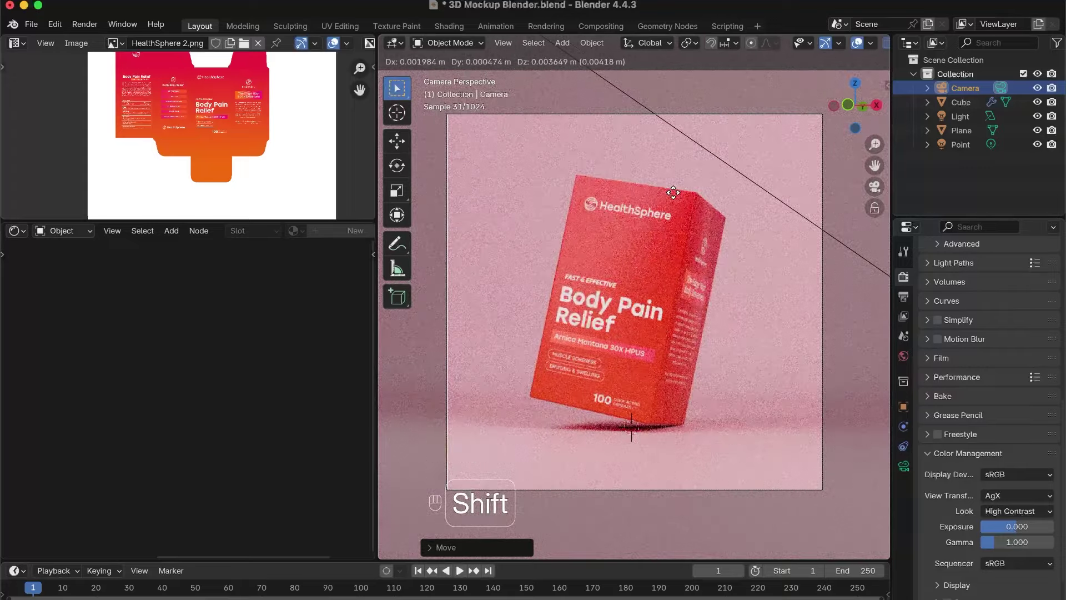
{"action": "left_click", "coordinate": [677, 210]}
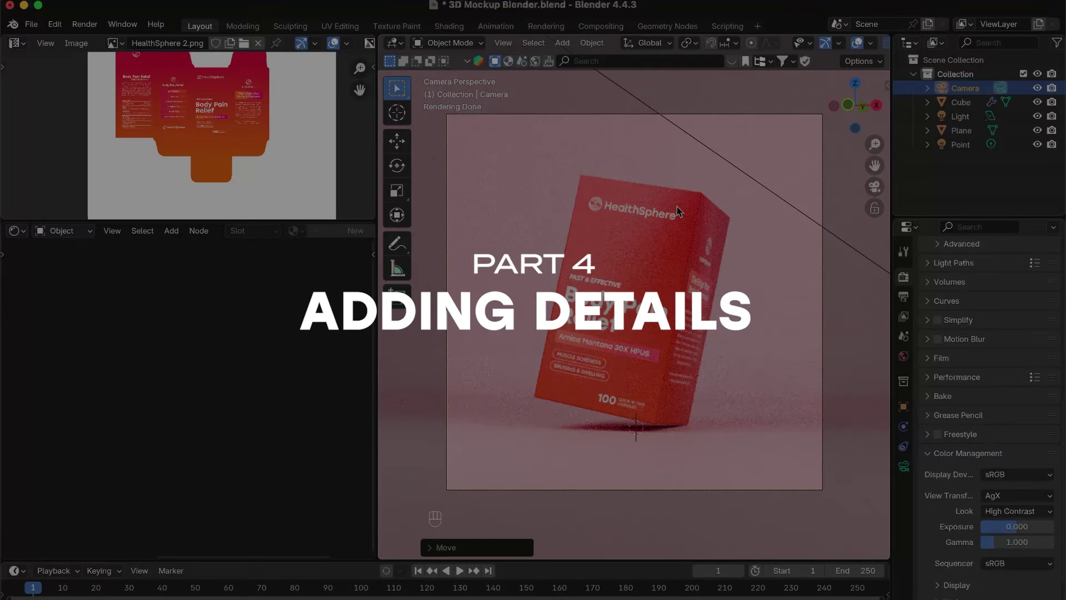
{"action": "key", "text": "super+s"}
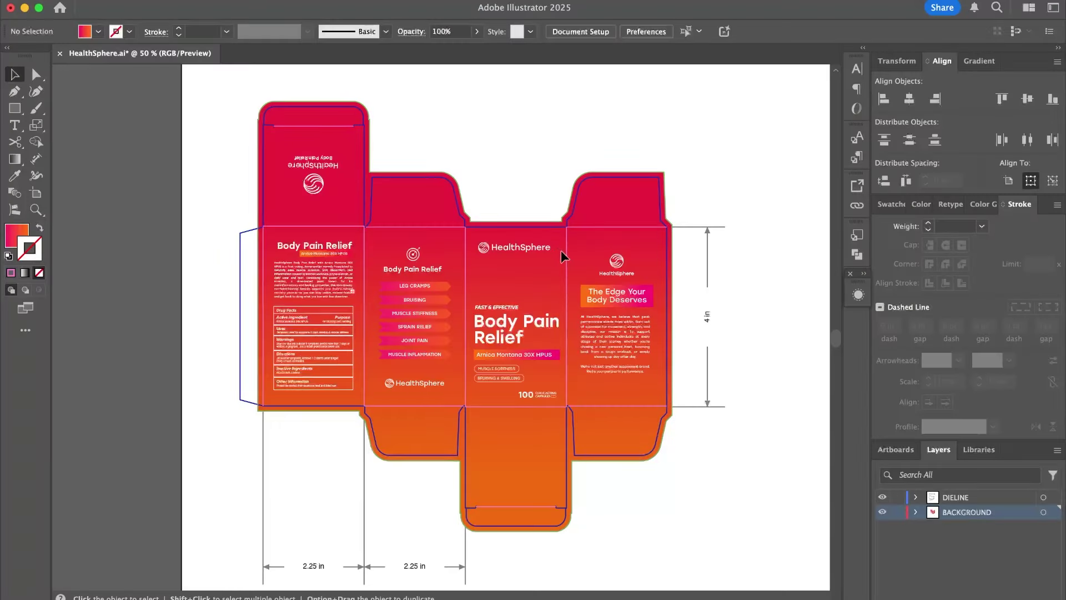
Step: In Illustrator, duplicate Artboard 1 of HealthSphere.ai with its box dieline artwork beside the original
{"action": "scroll", "coordinate": [561, 255], "scroll_direction": "down", "scroll_amount": 3, "text": "alt"}
{"action": "left_click_drag", "start_coordinate": [666, 231], "coordinate": [455, 278]}
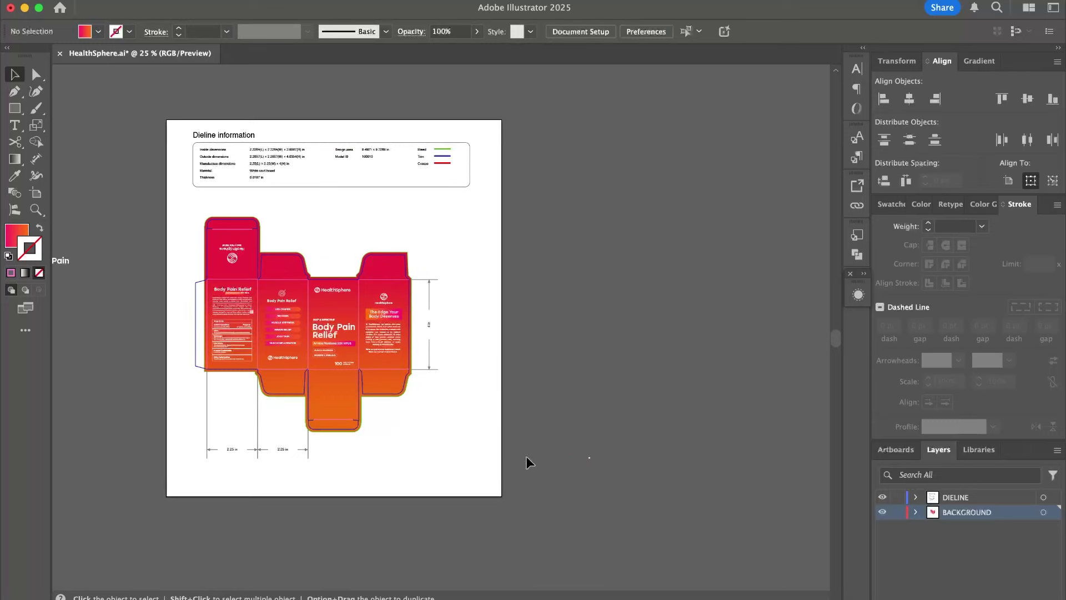
{"action": "left_click_drag", "start_coordinate": [116, 149], "coordinate": [441, 432]}
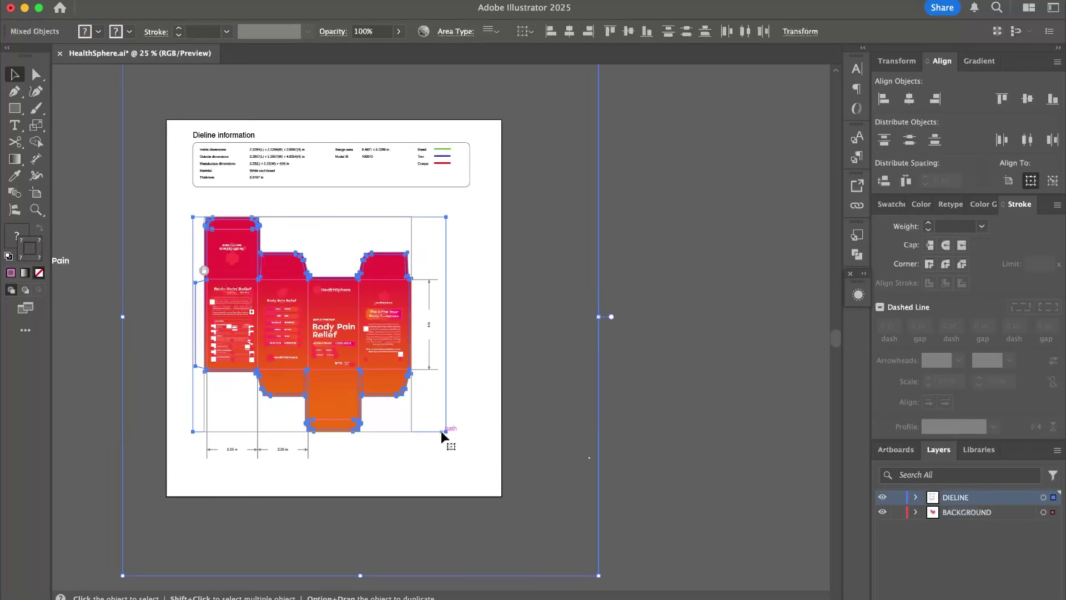
{"action": "left_click", "coordinate": [37, 193]}
{"action": "left_click_drag", "start_coordinate": [218, 227], "coordinate": [625, 236], "text": "alt"}
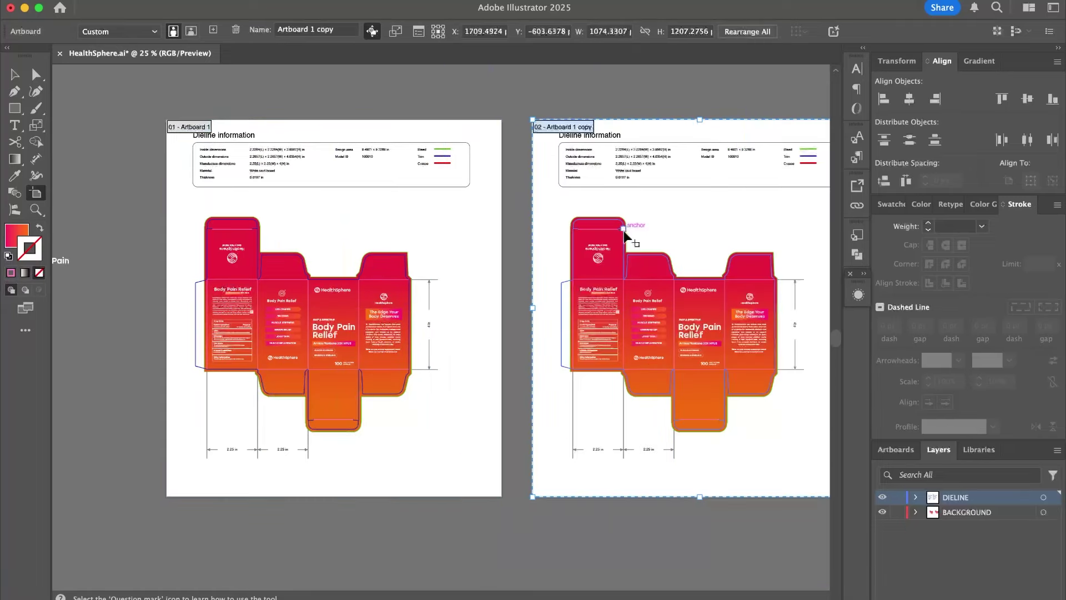
Step: Delete the logo, heading and body text from the "The Edge Your Body Deserves" panel of the duplicated dieline
{"action": "key", "text": "v"}
{"action": "left_click_drag", "start_coordinate": [732, 263], "coordinate": [537, 217]}
{"action": "scroll", "coordinate": [536, 217], "scroll_direction": "up", "scroll_amount": 2, "text": "alt"}
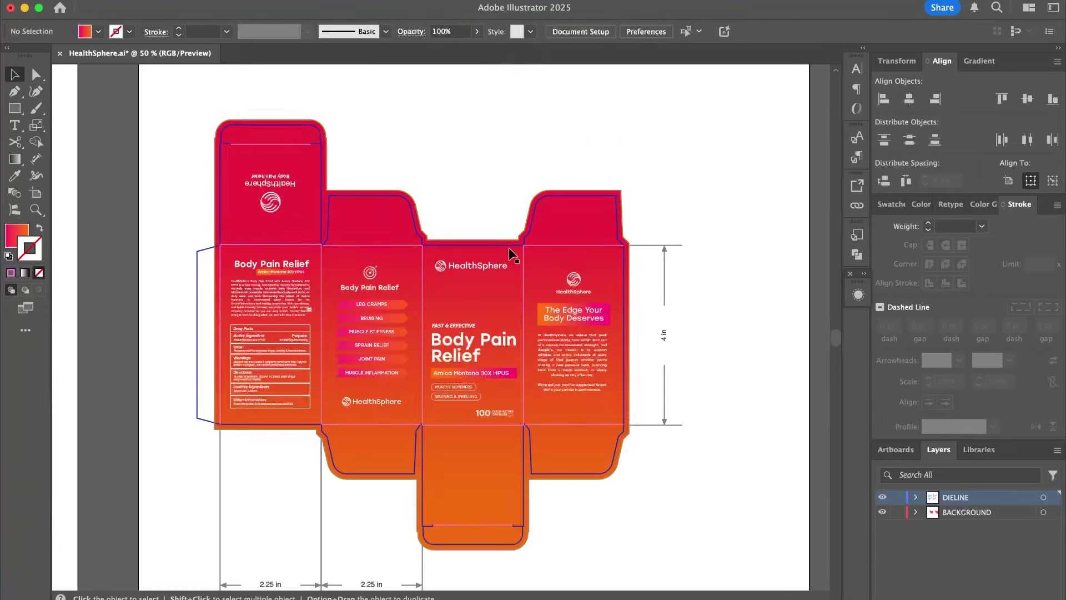
{"action": "left_click_drag", "start_coordinate": [482, 252], "coordinate": [522, 173]}
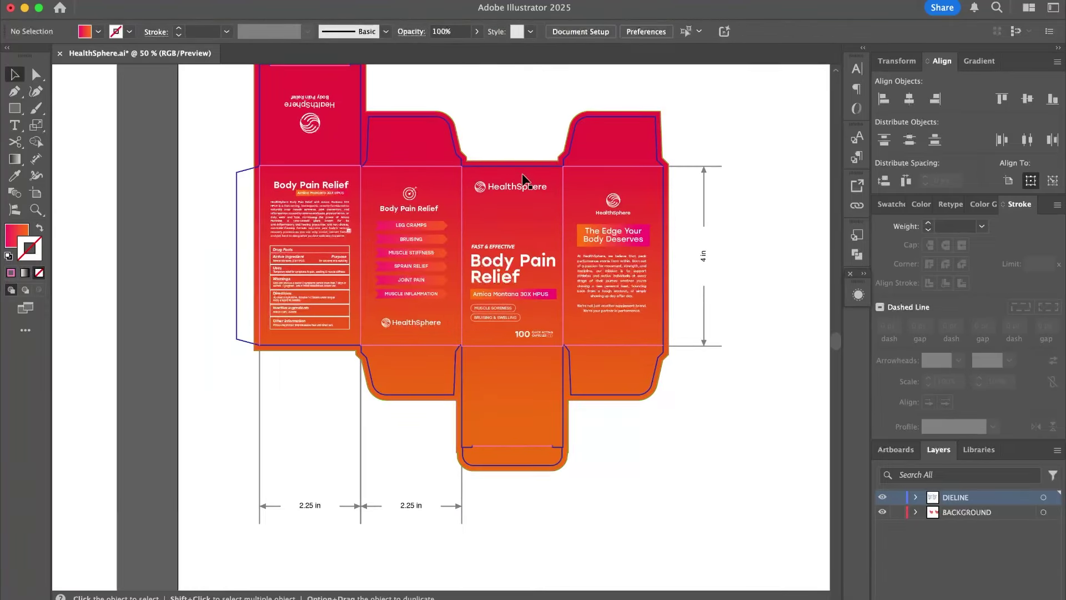
{"action": "scroll", "coordinate": [524, 184], "scroll_direction": "up", "scroll_amount": 1, "text": "alt"}
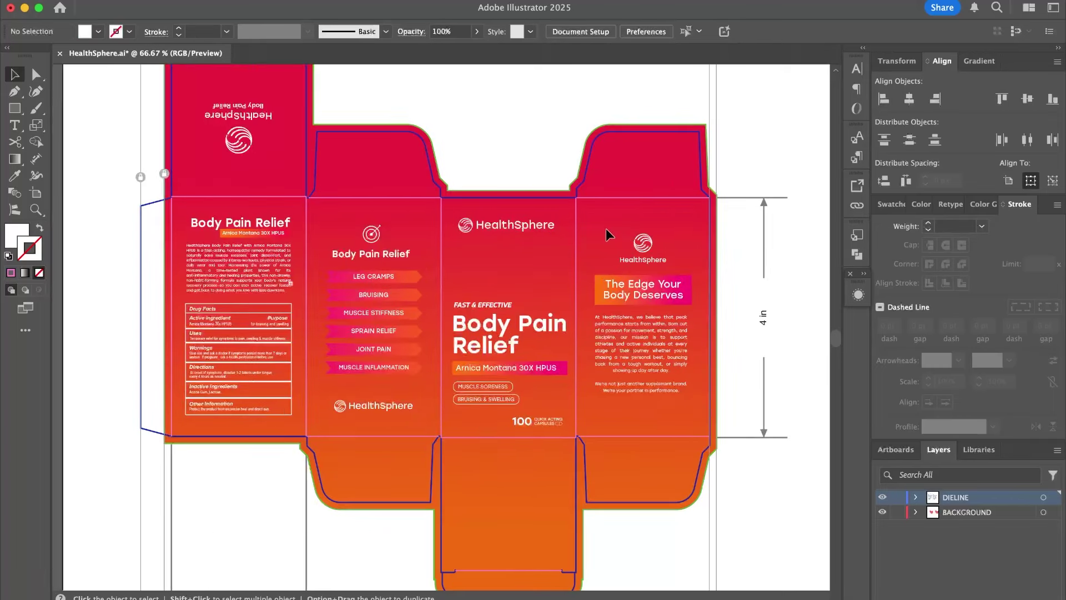
{"action": "left_click_drag", "start_coordinate": [606, 234], "coordinate": [664, 406]}
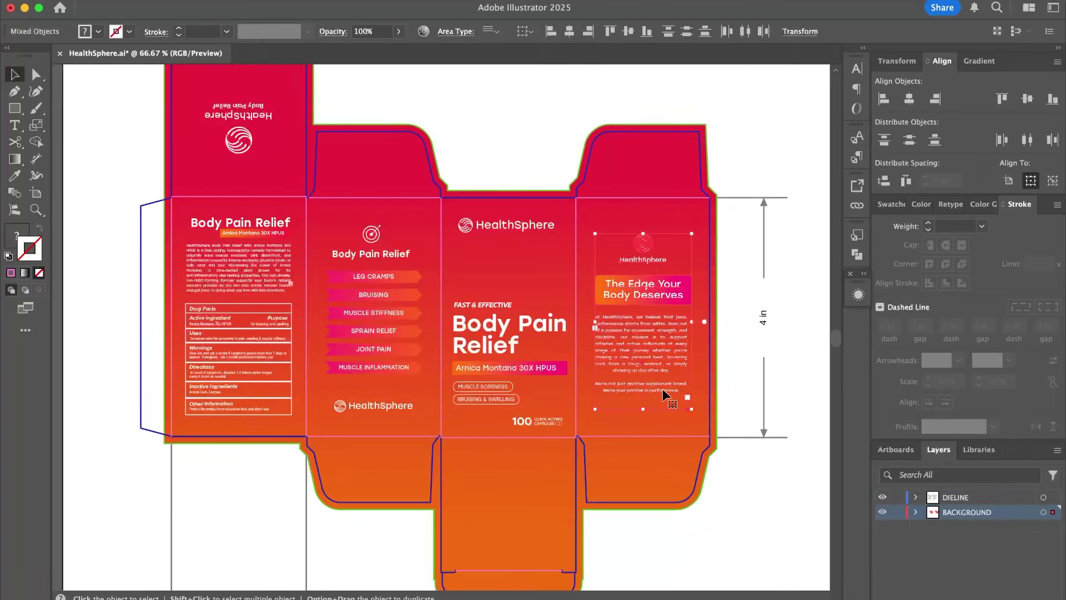
{"action": "key", "text": "Delete"}
Step: Delete the artwork from the benefits panel except its target icon, and clear the Drug Facts panel and the upper flap
{"action": "left_click_drag", "start_coordinate": [433, 262], "coordinate": [405, 418]}
{"action": "key", "text": "Delete"}
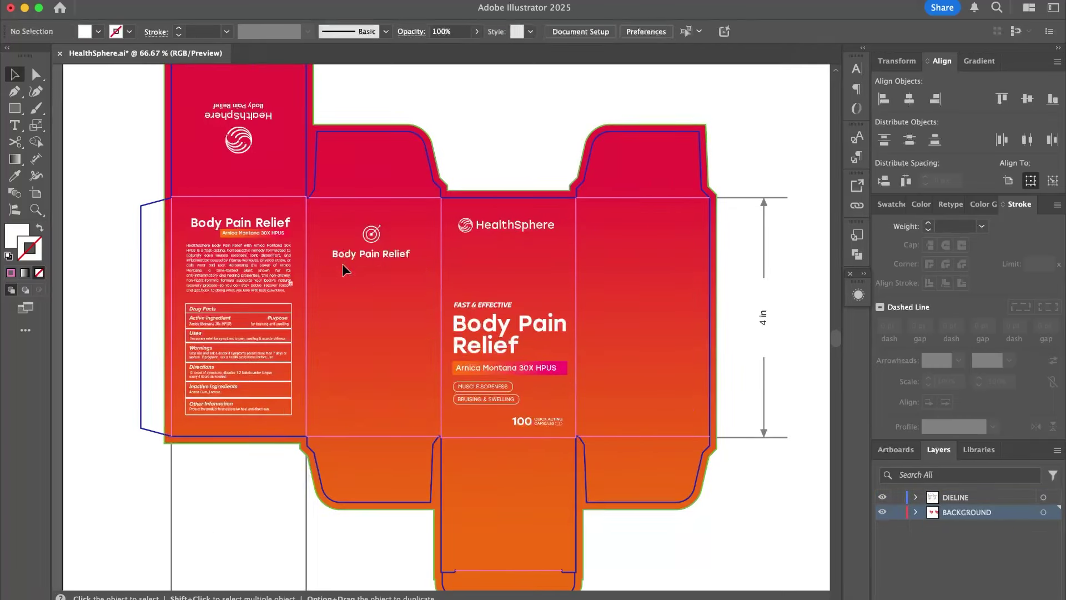
{"action": "left_click", "coordinate": [340, 263]}
{"action": "key", "text": "Delete"}
{"action": "left_click_drag", "start_coordinate": [249, 343], "coordinate": [287, 414]}
{"action": "key", "text": "Delete"}
{"action": "left_click_drag", "start_coordinate": [248, 140], "coordinate": [271, 163]}
{"action": "key", "text": "Delete"}
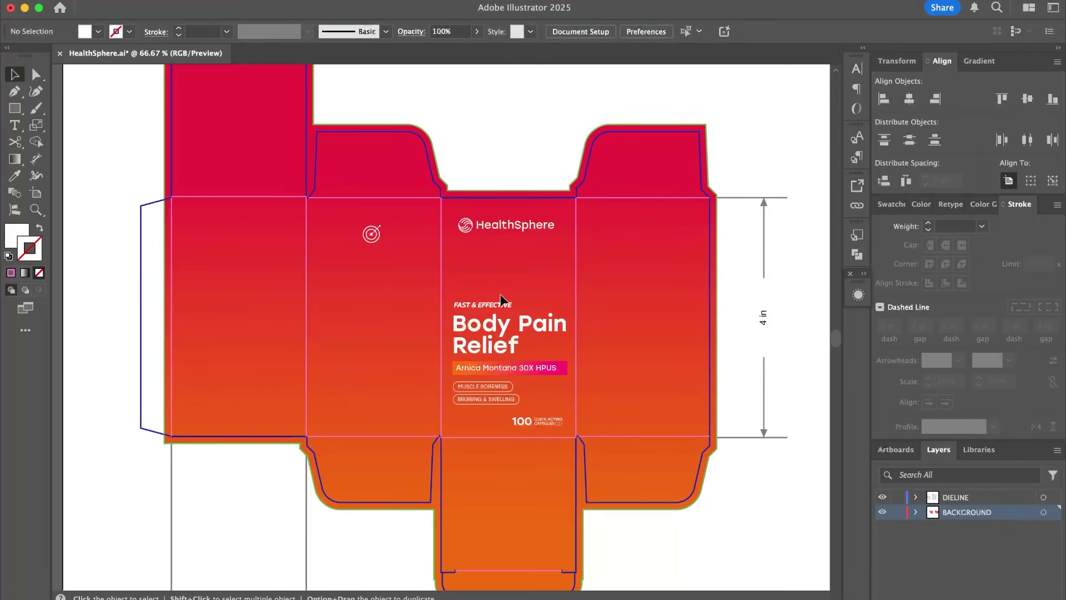
Step: Move the target icon onto the front panel, enlarge it proportionally to most of the panel's width and centre it below the logo
{"action": "left_click", "coordinate": [372, 234]}
{"action": "scroll", "coordinate": [380, 236], "scroll_direction": "up", "scroll_amount": 1, "text": "alt"}
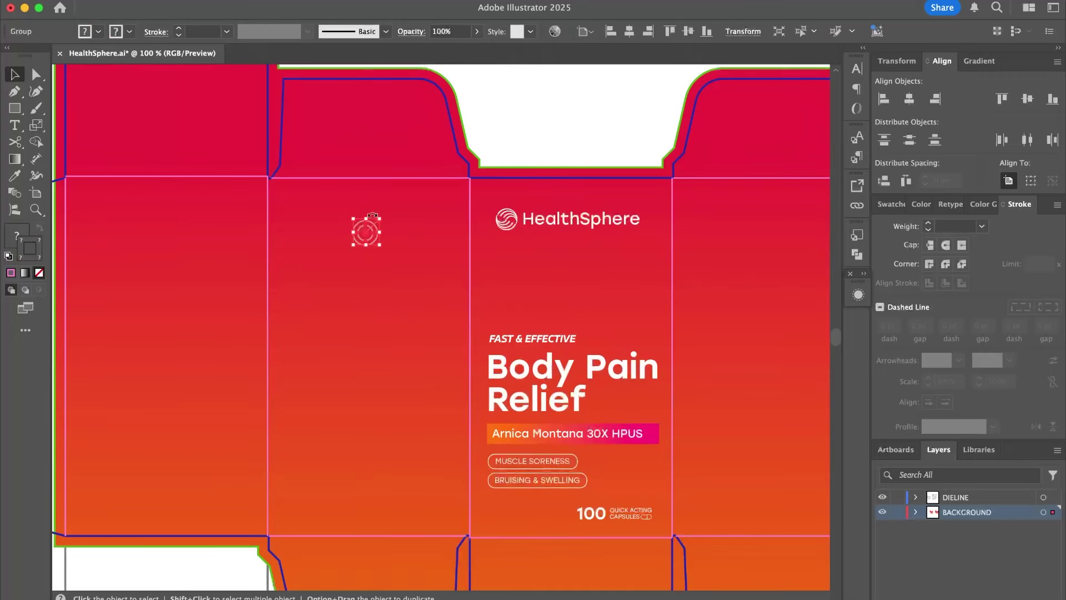
{"action": "left_click_drag", "start_coordinate": [373, 236], "coordinate": [603, 204]}
{"action": "scroll", "coordinate": [603, 206], "scroll_direction": "right", "scroll_amount": 5}
{"action": "left_click_drag", "start_coordinate": [501, 215], "coordinate": [484, 216]}
{"action": "left_click_drag", "start_coordinate": [428, 175], "coordinate": [429, 195], "text": "alt+shift"}
{"action": "left_click_drag", "start_coordinate": [427, 313], "coordinate": [427, 329], "text": "shift"}
Step: Expand the enlarged target icon with both Fill and Stroke enabled
{"action": "left_click", "coordinate": [161, 6]}
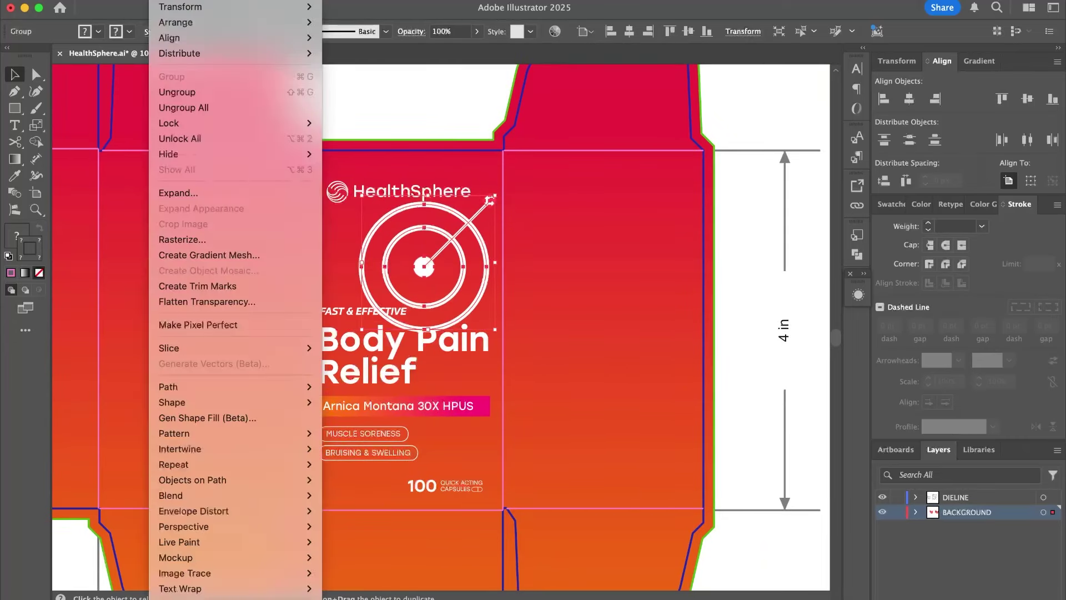
{"action": "left_click", "coordinate": [192, 191]}
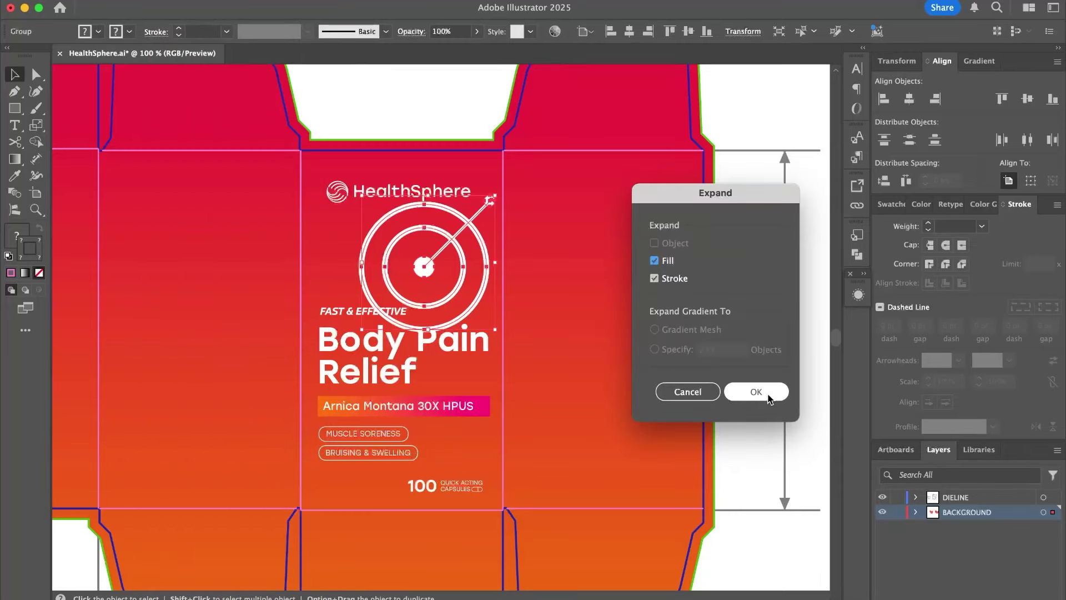
{"action": "left_click", "coordinate": [759, 392]}
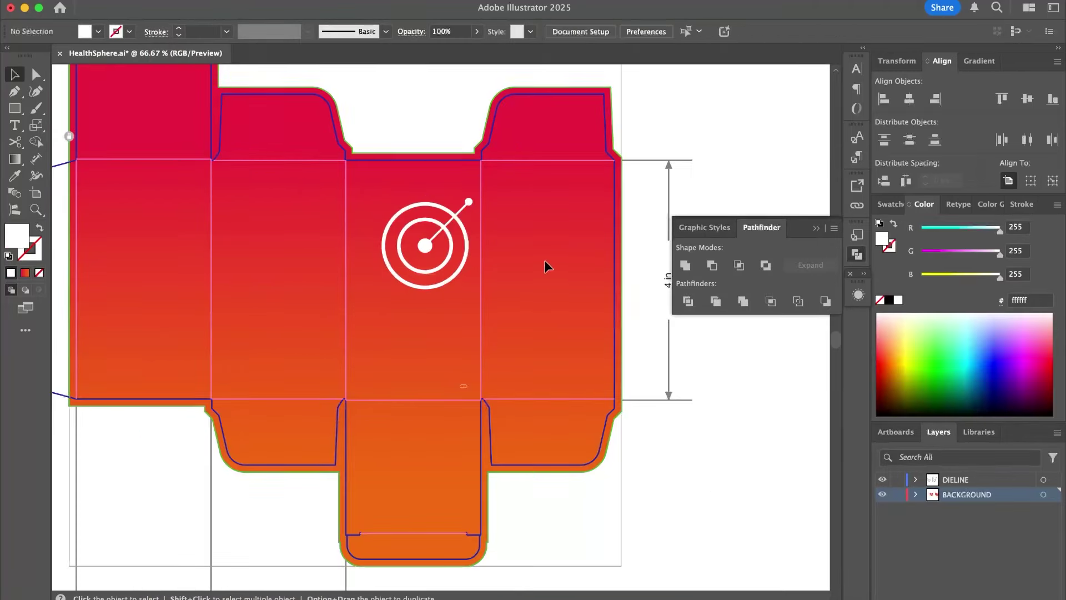
Step: Fill the dieline's gradient background shape with solid black 000000 and hide the DIELINE layer
{"action": "left_click_drag", "start_coordinate": [449, 172], "coordinate": [520, 249]}
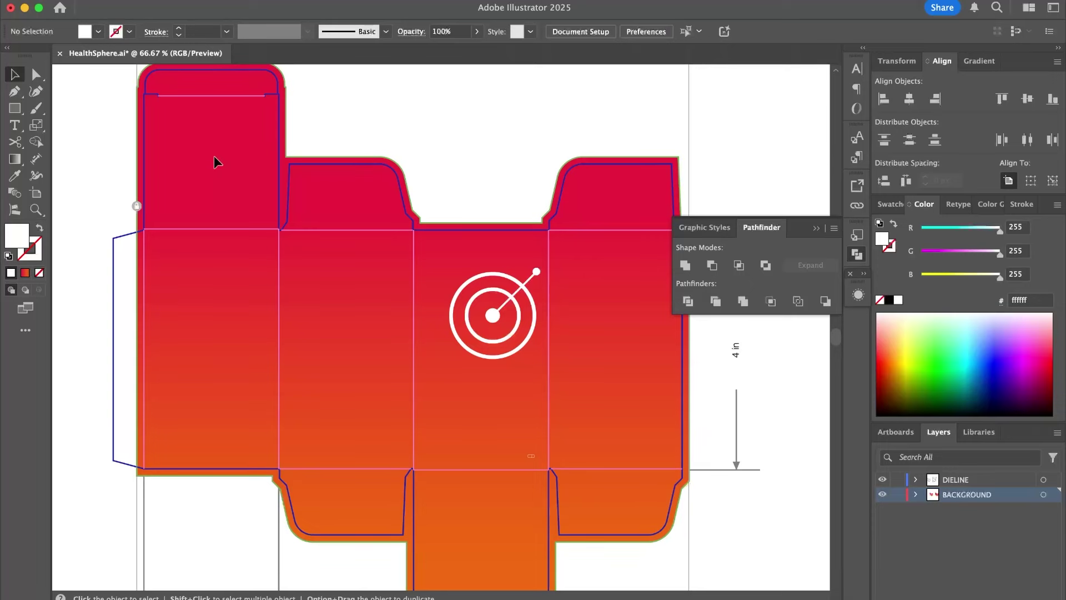
{"action": "left_click", "coordinate": [138, 207]}
{"action": "double_click", "coordinate": [16, 238]}
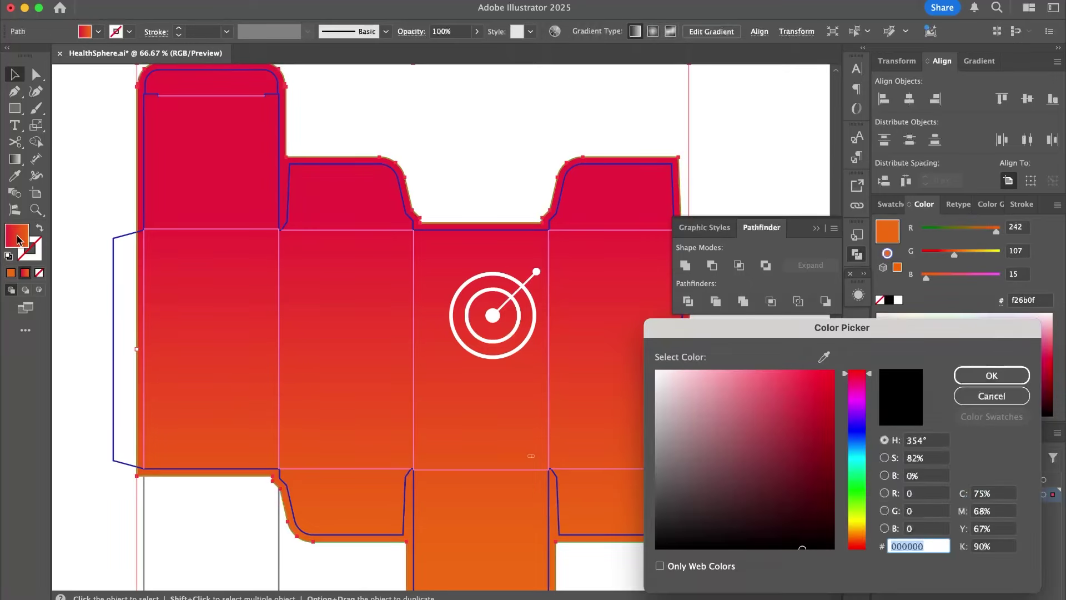
{"action": "left_click_drag", "start_coordinate": [761, 500], "coordinate": [635, 573]}
{"action": "left_click", "coordinate": [992, 375]}
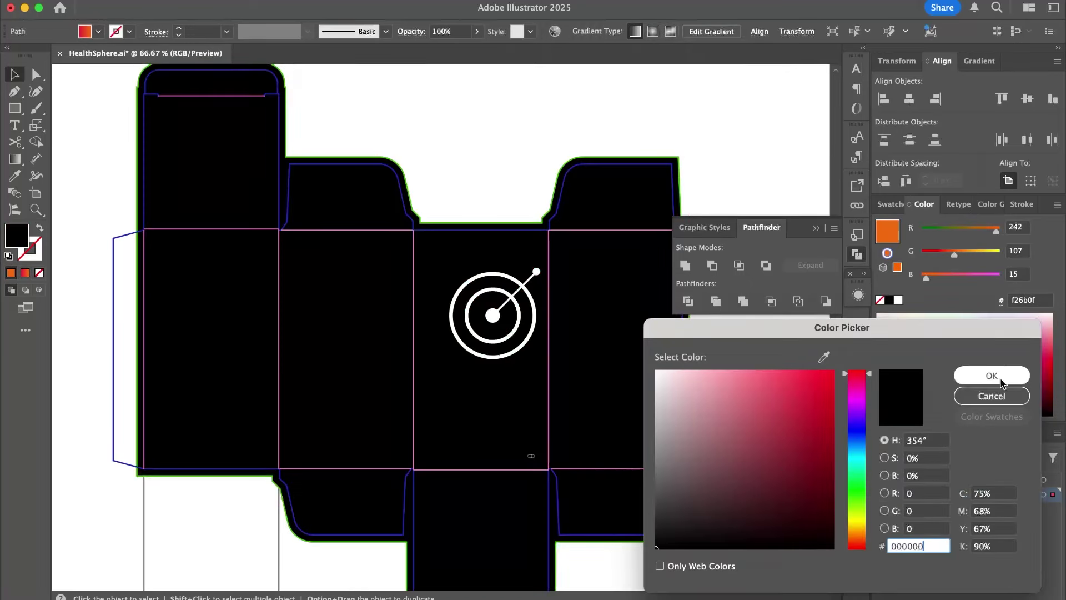
{"action": "left_click", "coordinate": [769, 375]}
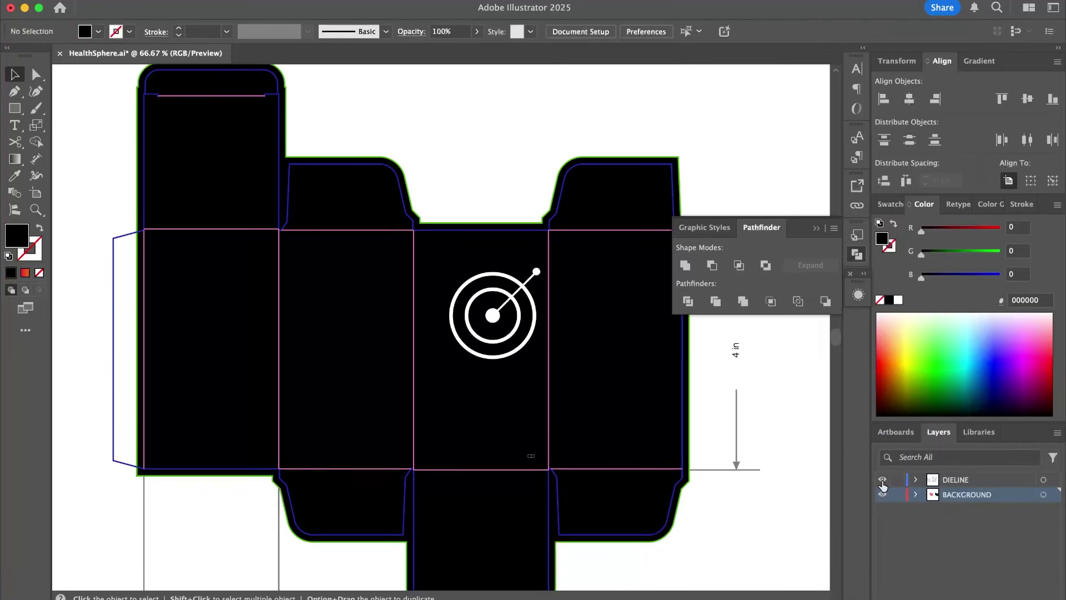
{"action": "left_click", "coordinate": [882, 481]}
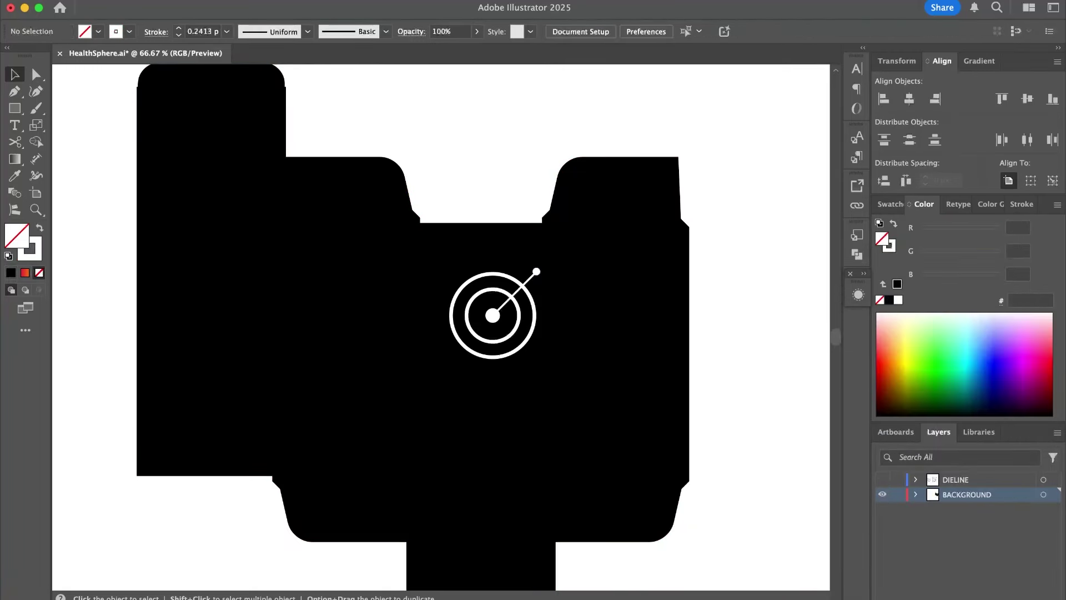
Step: Export only artboard 2 as HealthSphere EMBOSS.png at High (300 ppi) resolution with a white background
{"action": "left_click", "coordinate": [100, 0]}
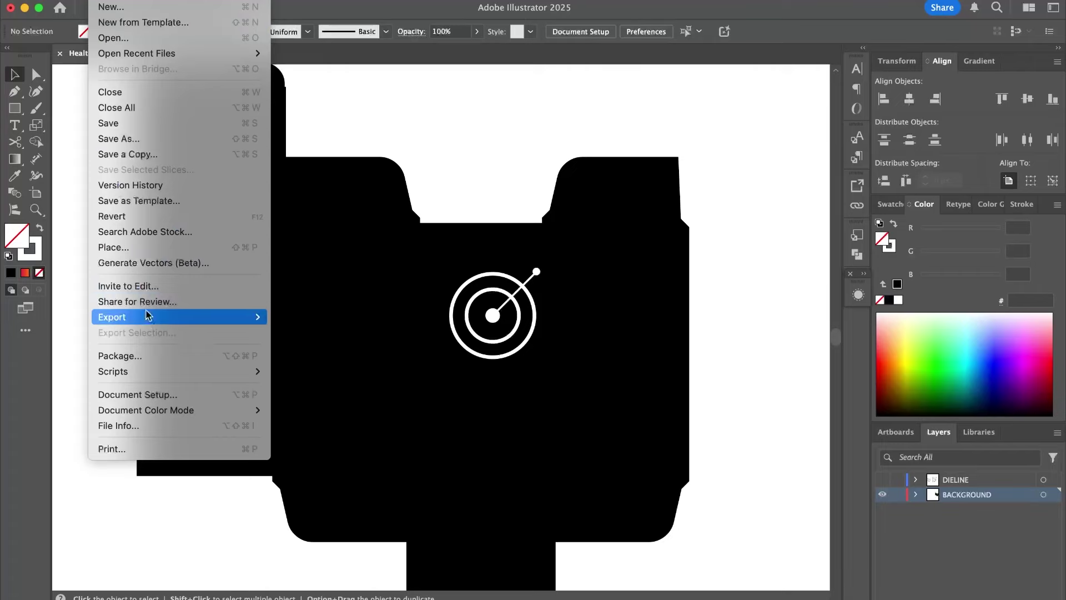
{"action": "mouse_move", "coordinate": [166, 323]}
{"action": "left_click", "coordinate": [302, 332]}
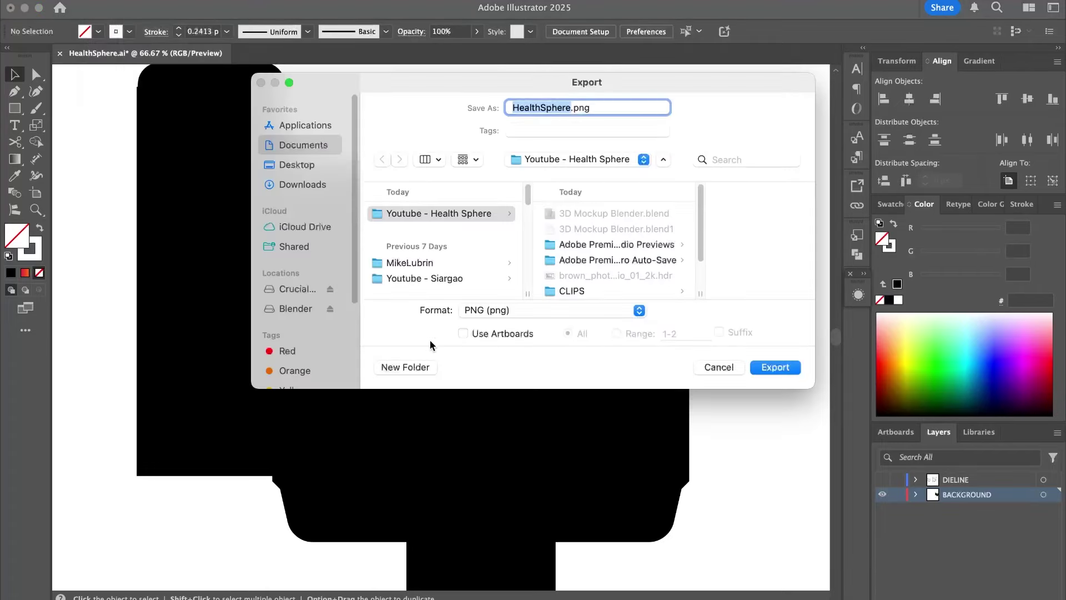
{"action": "left_click", "coordinate": [620, 334]}
{"action": "left_click_drag", "start_coordinate": [684, 334], "coordinate": [584, 333]}
{"action": "type", "text": "2"}
{"action": "left_click", "coordinate": [572, 108]}
{"action": "type", "text": "EMBOSS"}
{"action": "key", "text": "Return"}
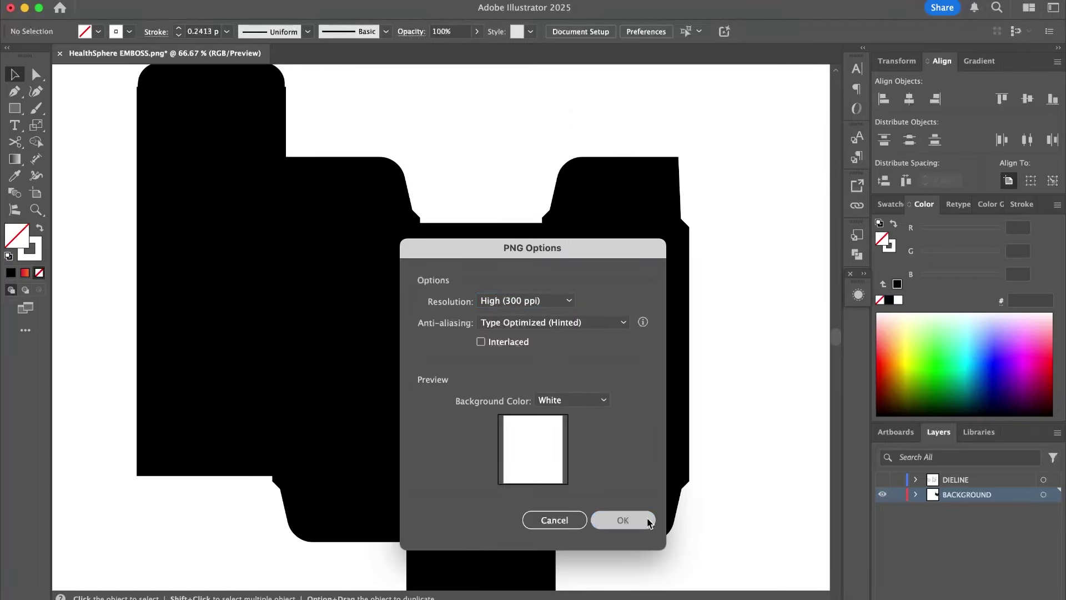
{"action": "left_click", "coordinate": [622, 520]}
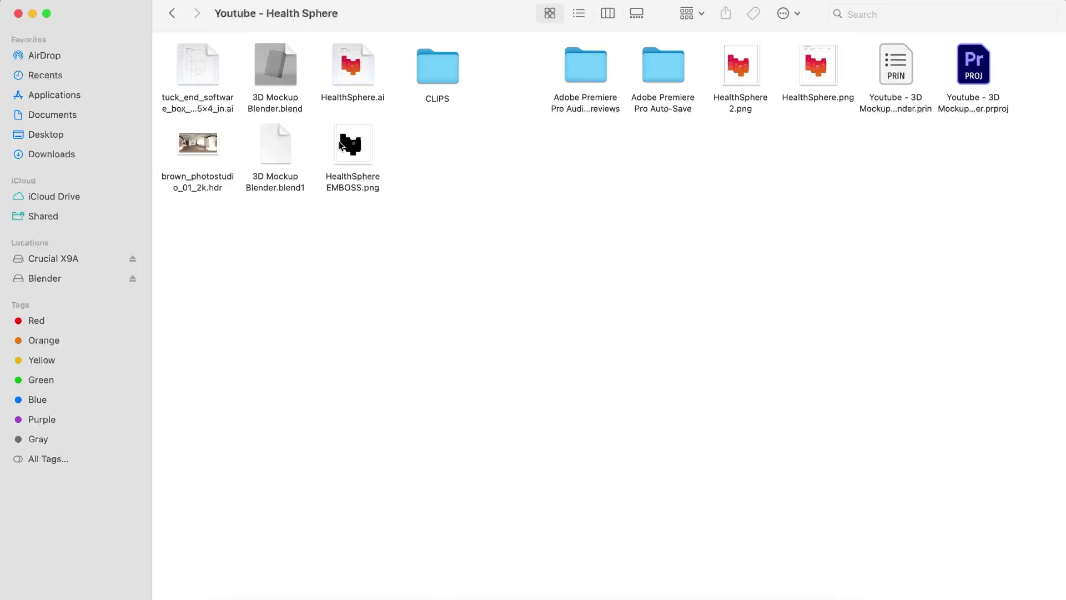
Step: Open HealthSphere EMBOSS.png in Photoshop, unlock its Background layer and convert it to a Smart Object
{"action": "mouse_move", "coordinate": [342, 146]}
{"action": "left_mouse_down"}
{"action": "mouse_move", "coordinate": [358, 149]}
{"action": "mouse_move", "coordinate": [477, 338]}
{"action": "mouse_move", "coordinate": [491, 383]}
{"action": "left_mouse_up"}
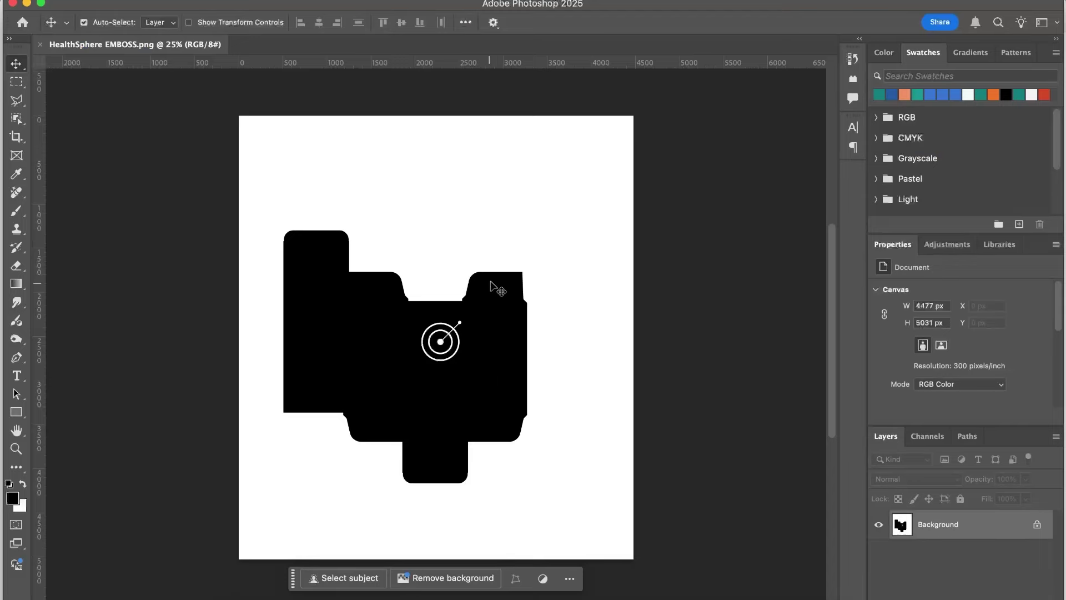
{"action": "scroll", "coordinate": [490, 286], "scroll_direction": "up", "scroll_amount": 5, "text": "alt"}
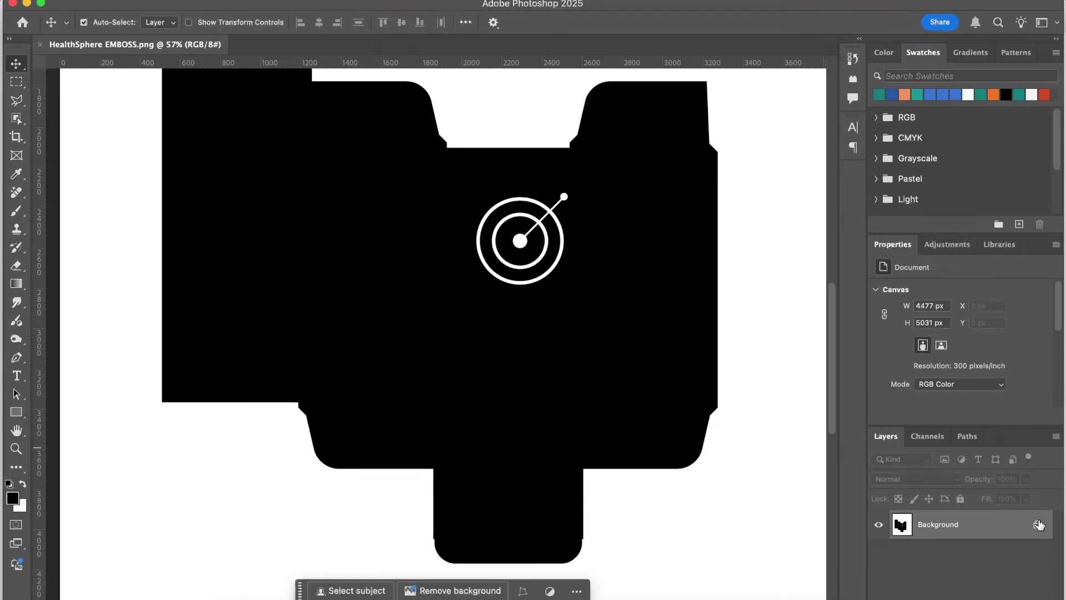
{"action": "left_click", "coordinate": [1038, 524]}
{"action": "right_click", "coordinate": [900, 524]}
{"action": "right_click", "coordinate": [917, 523]}
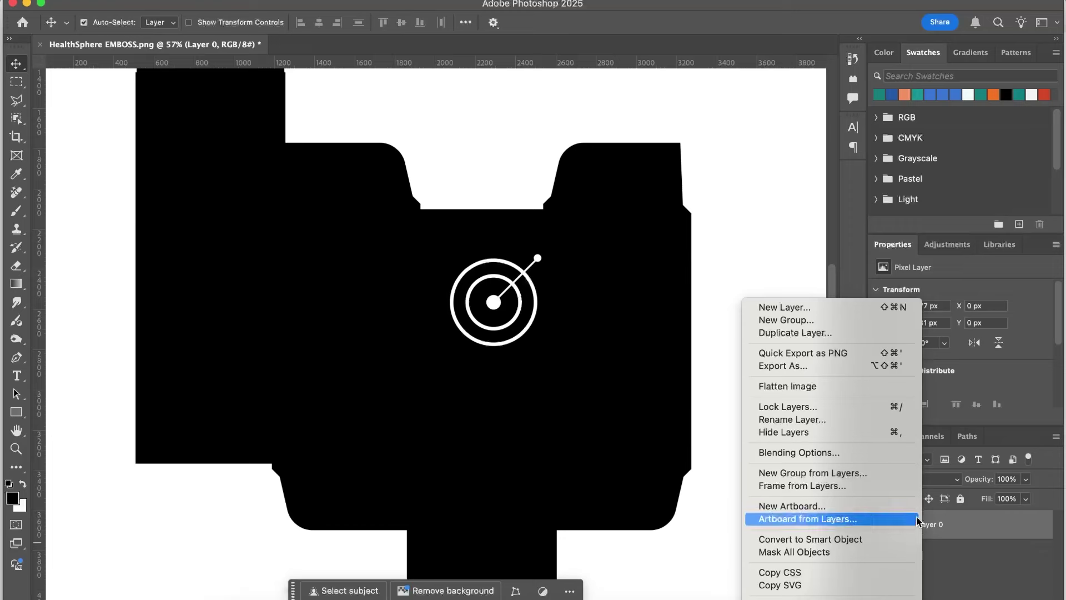
{"action": "left_click", "coordinate": [830, 539]}
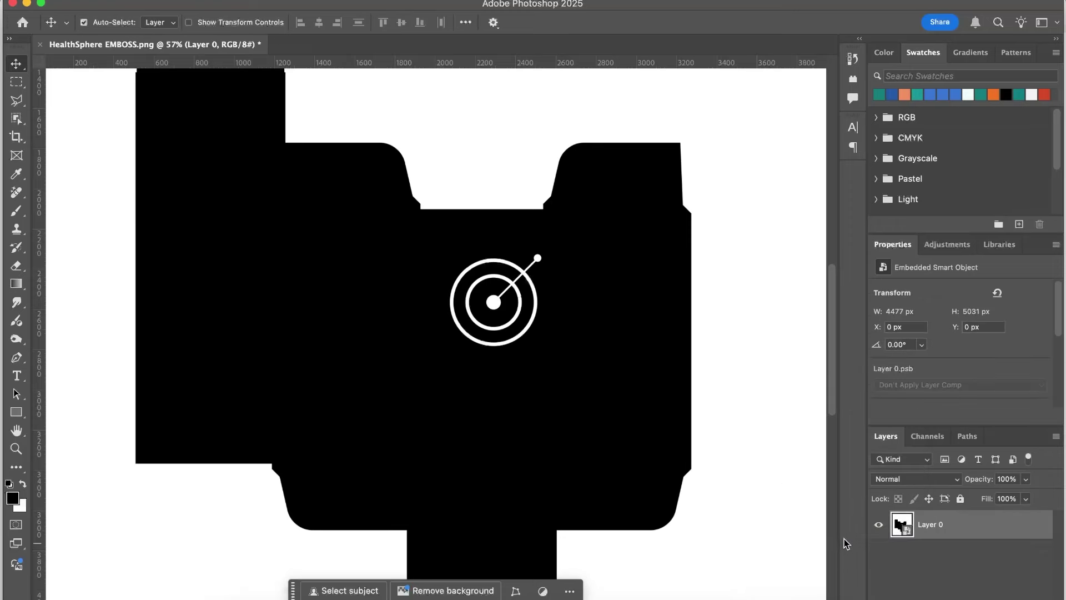
Step: Apply a Gaussian Blur with a radius of 1.0 pixels to the emboss artwork
{"action": "scroll", "coordinate": [549, 315], "scroll_direction": "down", "scroll_amount": 2, "text": "alt"}
{"action": "left_click", "coordinate": [358, 1]}
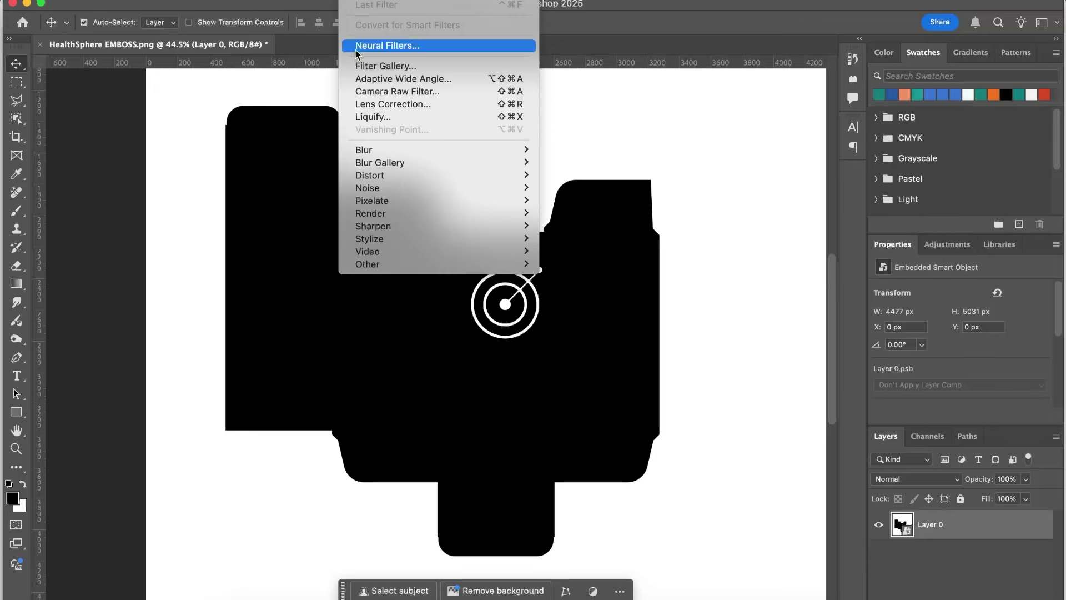
{"action": "mouse_move", "coordinate": [503, 153]}
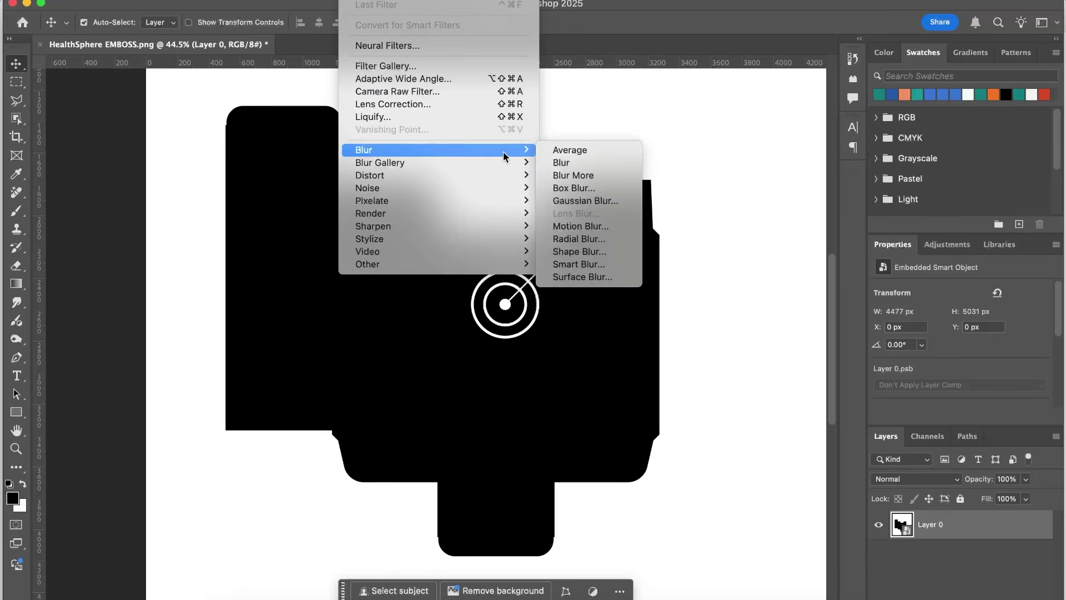
{"action": "left_click", "coordinate": [574, 200]}
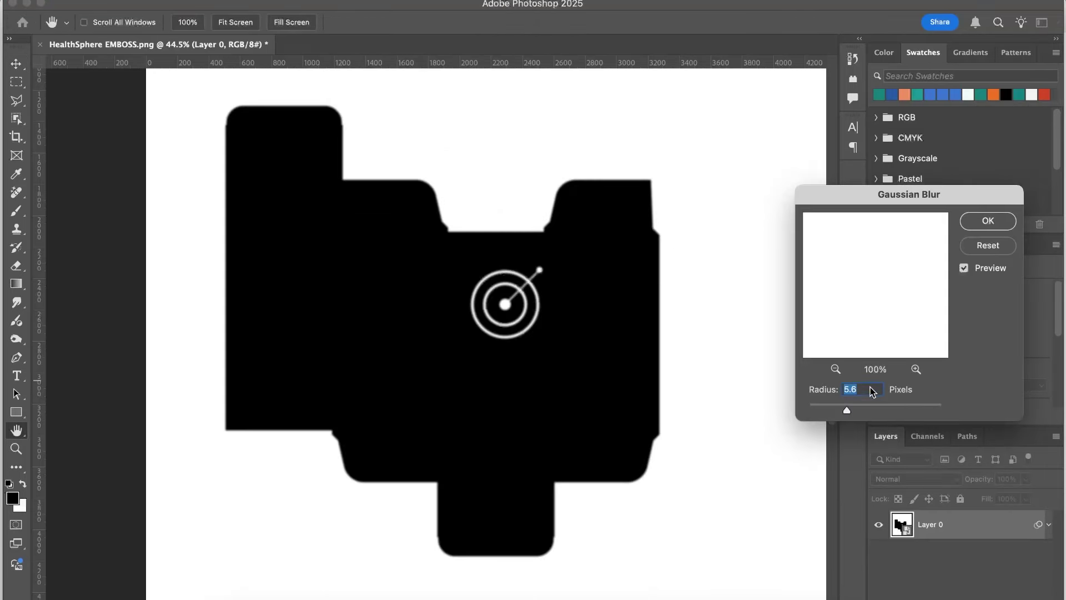
{"action": "scroll", "coordinate": [871, 388], "scroll_direction": "up", "scroll_amount": 7, "text": "alt"}
{"action": "type", "text": "2"}
{"action": "scroll", "coordinate": [792, 350], "scroll_direction": "down", "scroll_amount": 1, "text": "alt"}
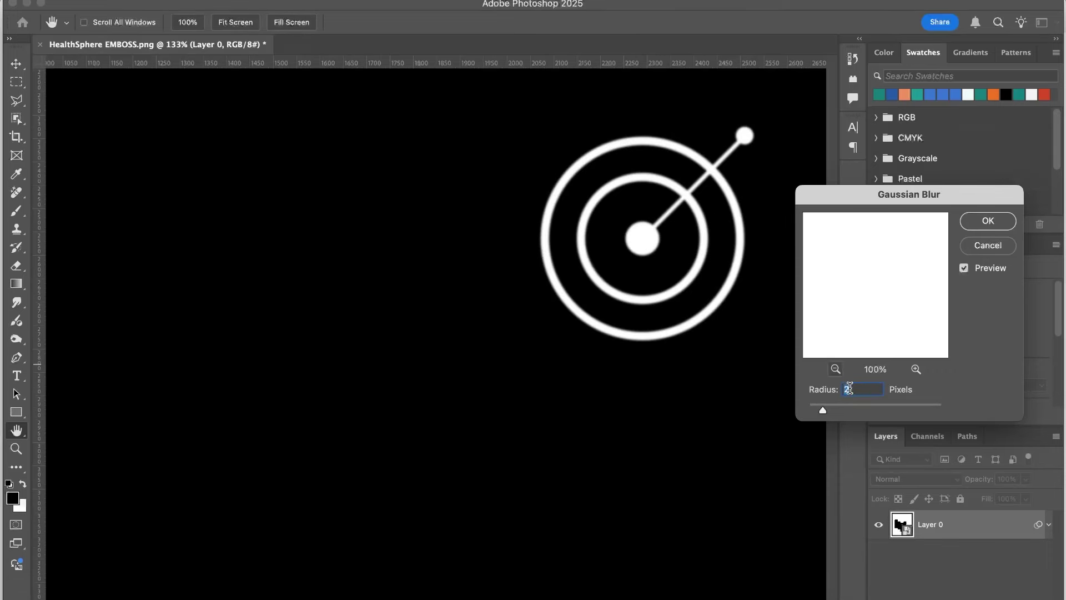
{"action": "key", "text": "shift+Down"}
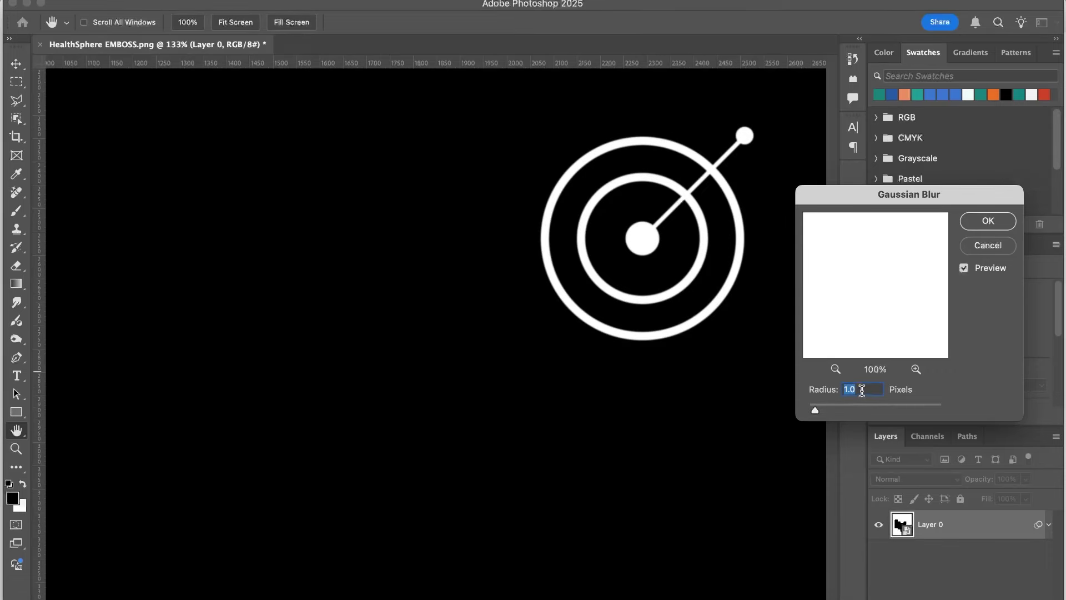
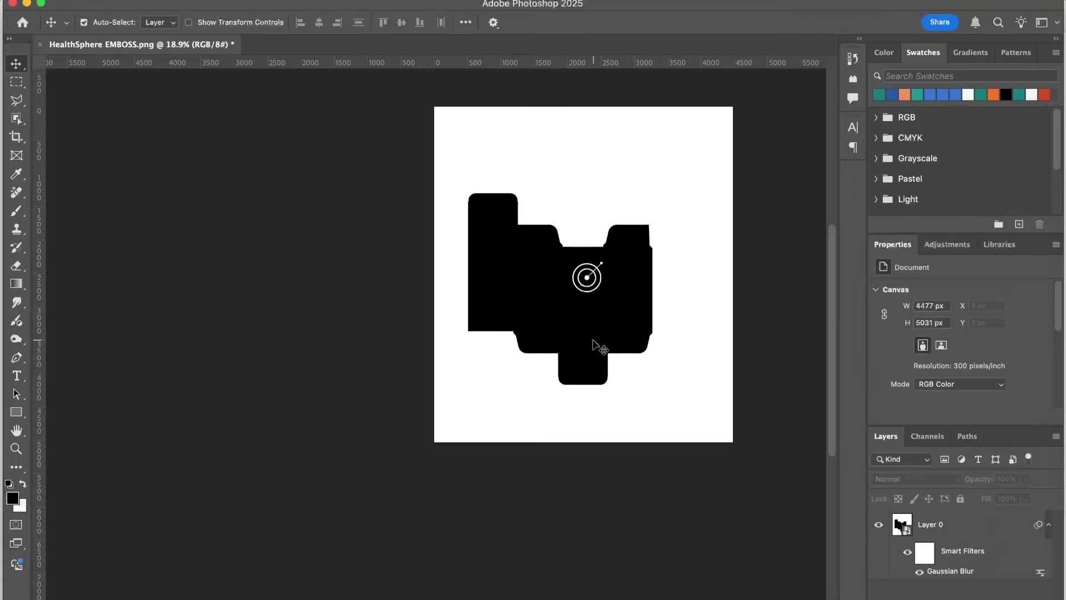
Step: Export the softened emboss map as a 4477 x 5031 px PNG at 100% scale
{"action": "left_click", "coordinate": [592, 345]}
{"action": "scroll", "coordinate": [595, 340], "scroll_direction": "up", "scroll_amount": 3, "text": "alt"}
{"action": "left_click_drag", "start_coordinate": [587, 276], "coordinate": [542, 378]}
{"action": "left_click", "coordinate": [117, 111]}
{"action": "left_click", "coordinate": [130, 0]}
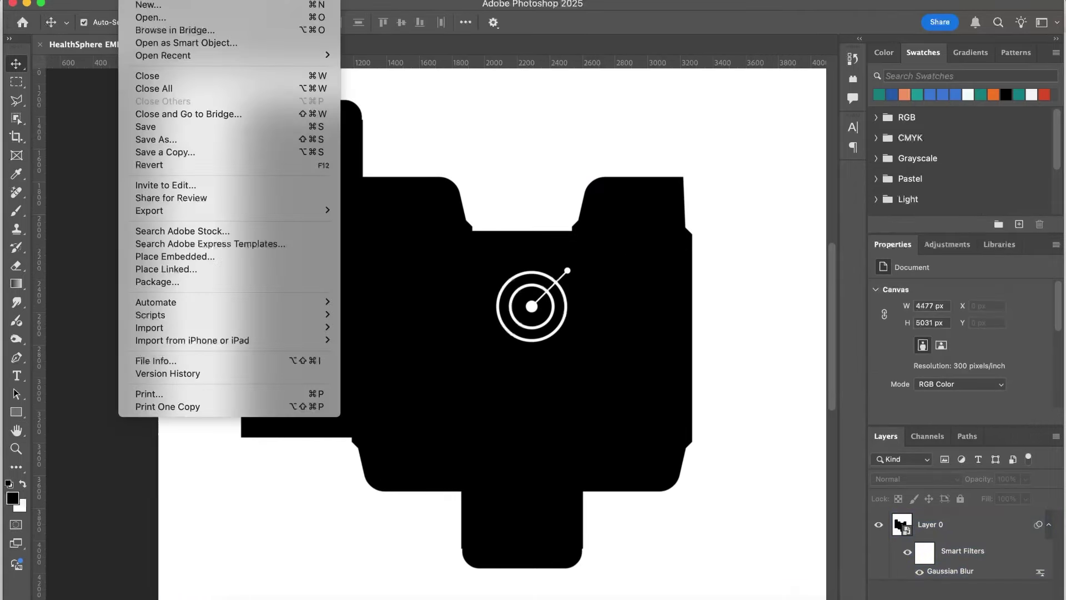
{"action": "mouse_move", "coordinate": [207, 210]}
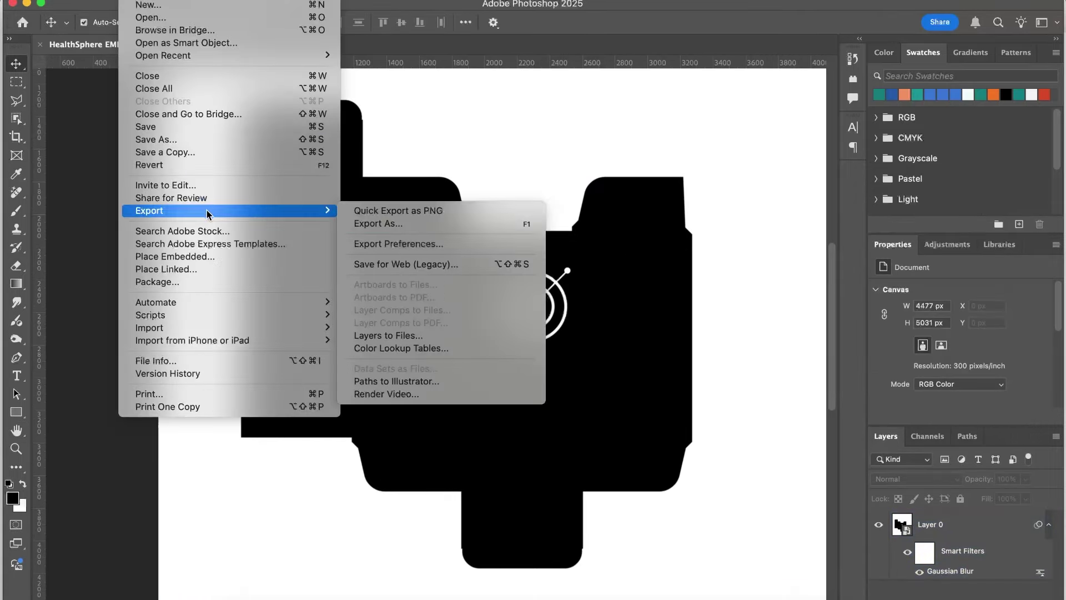
{"action": "left_click", "coordinate": [385, 224]}
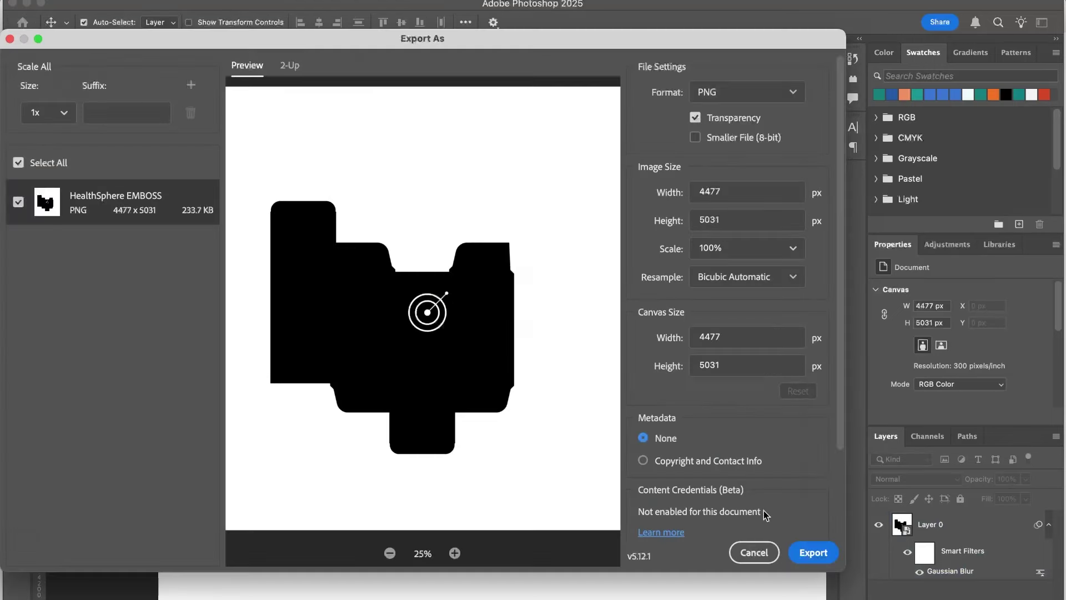
{"action": "left_click", "coordinate": [813, 553]}
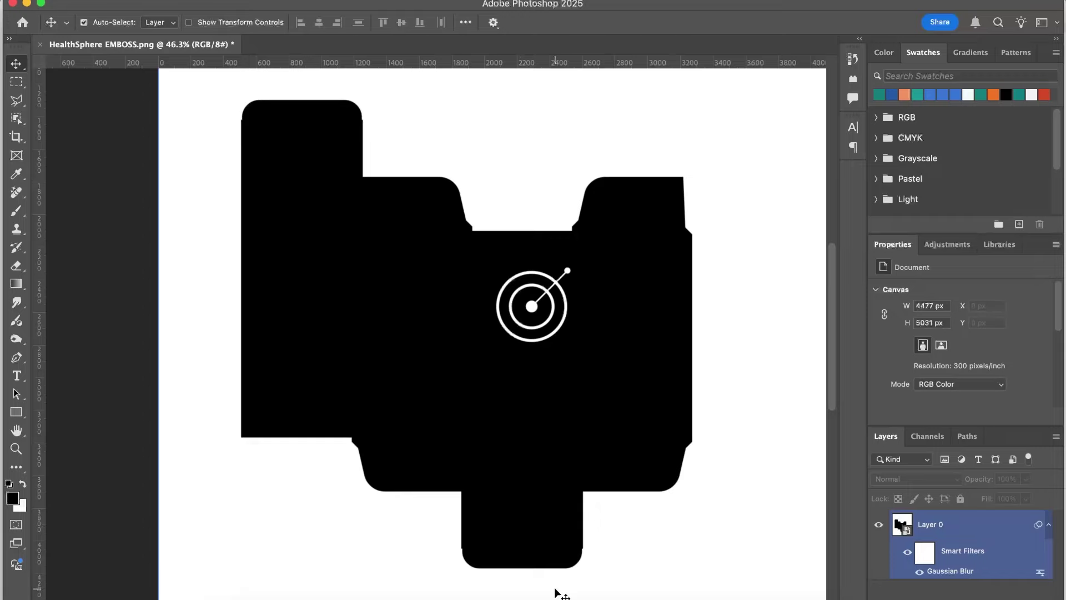
Step: Switch to Blender, select the box and move its base-colour node chain up and away from the Principled BSDF to free space
{"action": "left_click", "coordinate": [473, 599]}
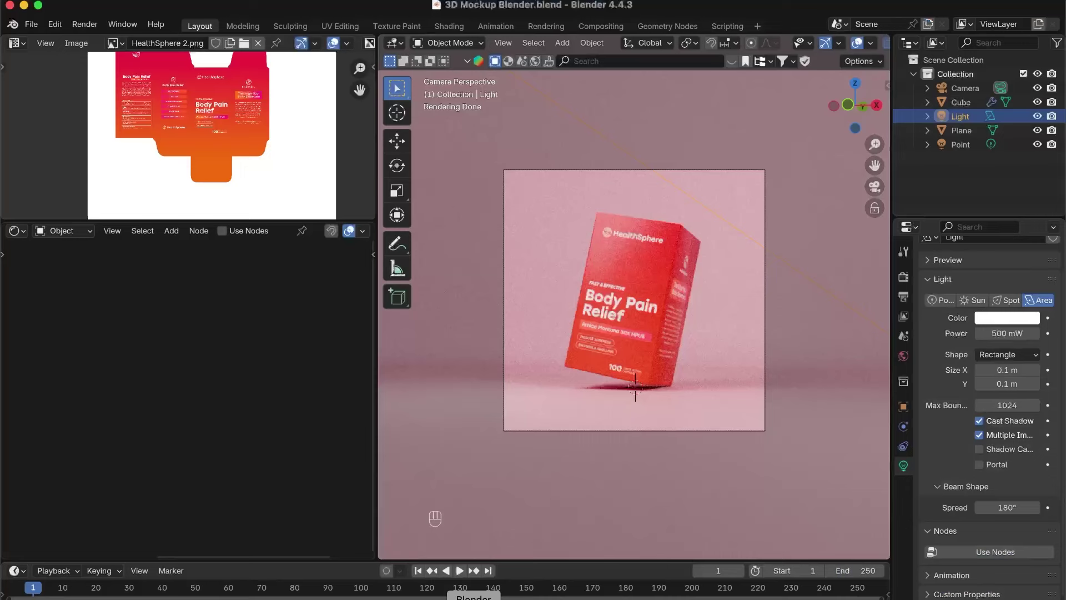
{"action": "left_click", "coordinate": [622, 281]}
{"action": "left_click_drag", "start_coordinate": [378, 213], "coordinate": [365, 214]}
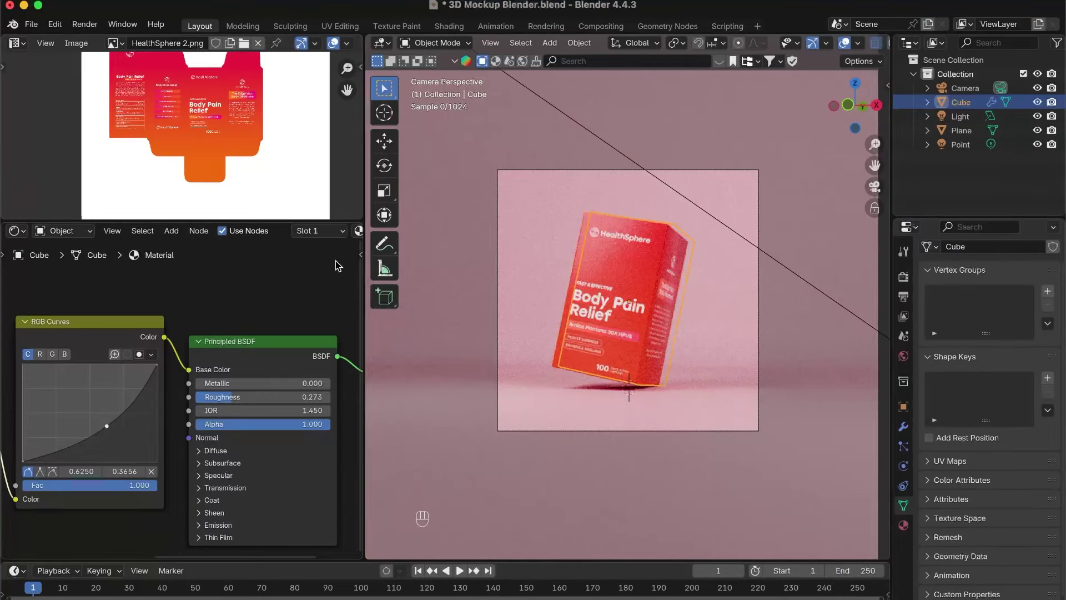
{"action": "scroll", "coordinate": [298, 300], "scroll_direction": "down", "scroll_amount": 5}
{"action": "scroll", "coordinate": [322, 407], "scroll_direction": "down", "scroll_amount": 5}
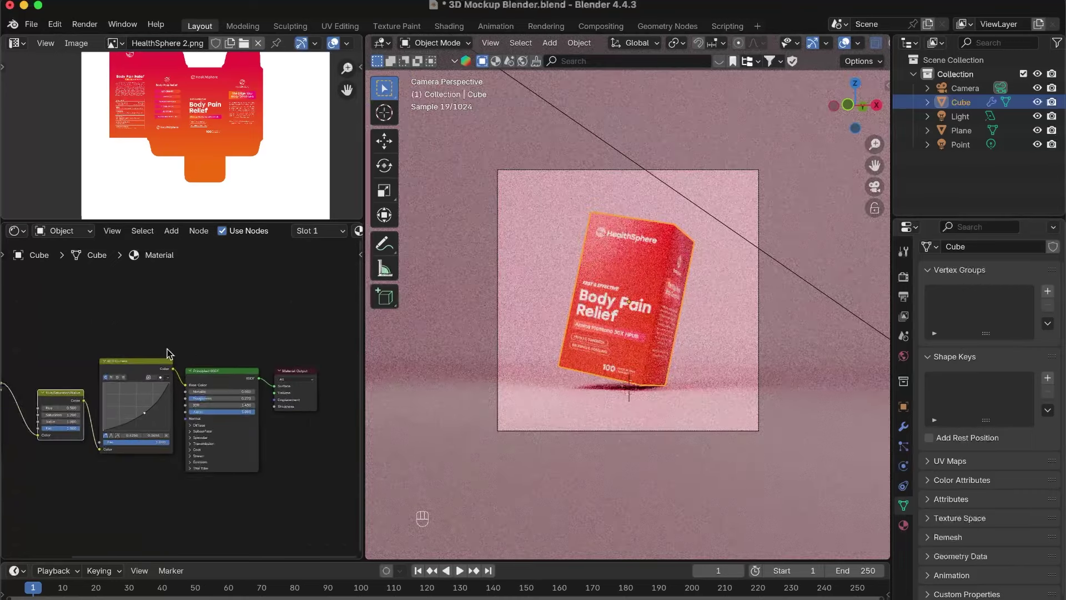
{"action": "scroll", "coordinate": [47, 352], "scroll_direction": "down", "scroll_amount": 1}
{"action": "middle_click_drag", "start_coordinate": [95, 378], "coordinate": [206, 345], "text": "shift"}
{"action": "left_click_drag", "start_coordinate": [60, 301], "coordinate": [257, 482]}
{"action": "left_click_drag", "start_coordinate": [236, 329], "coordinate": [192, 267]}
{"action": "scroll", "coordinate": [278, 432], "scroll_direction": "up", "scroll_amount": 5}
{"action": "middle_click_drag", "start_coordinate": [286, 431], "coordinate": [181, 437], "text": "shift"}
{"action": "left_click", "coordinate": [116, 432]}
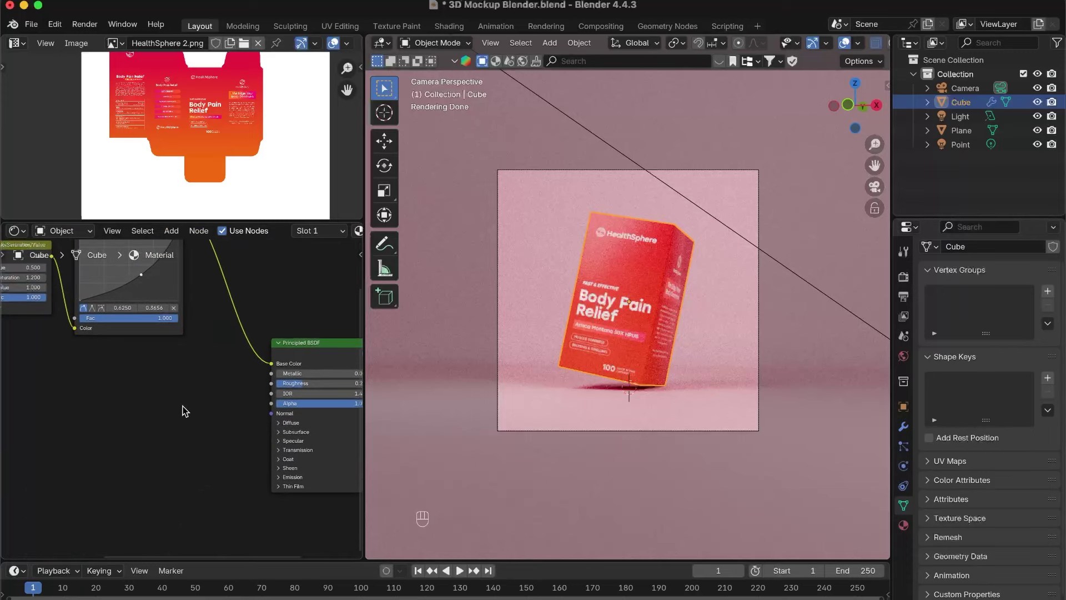
Step: Add a Bump node and connect its Normal output to the Principled BSDF's Normal input
{"action": "key", "text": "shift+a"}
{"action": "type", "text": "bump"}
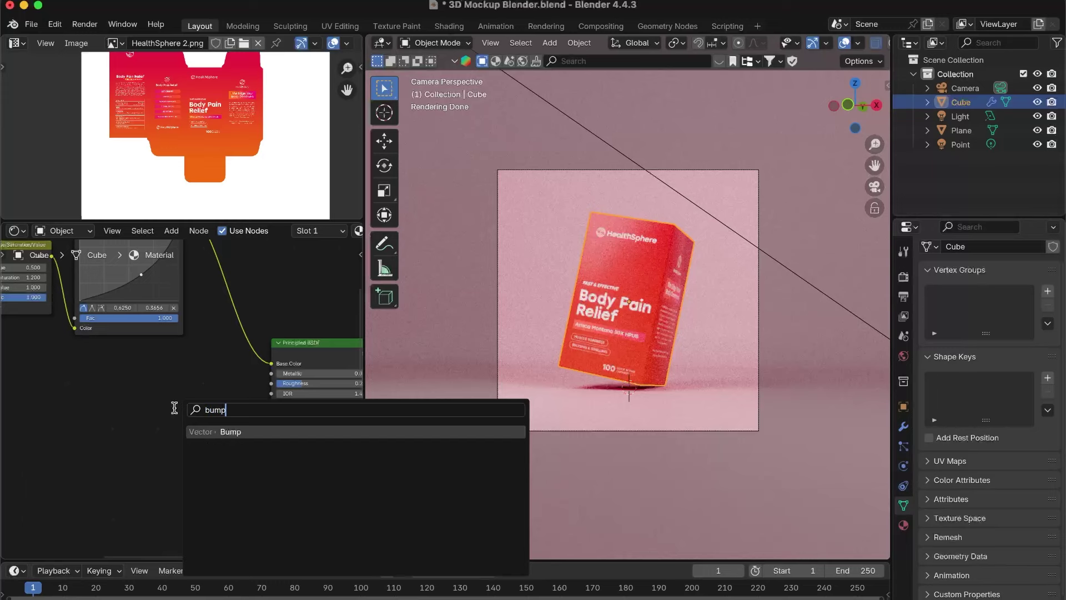
{"action": "left_click", "coordinate": [238, 431]}
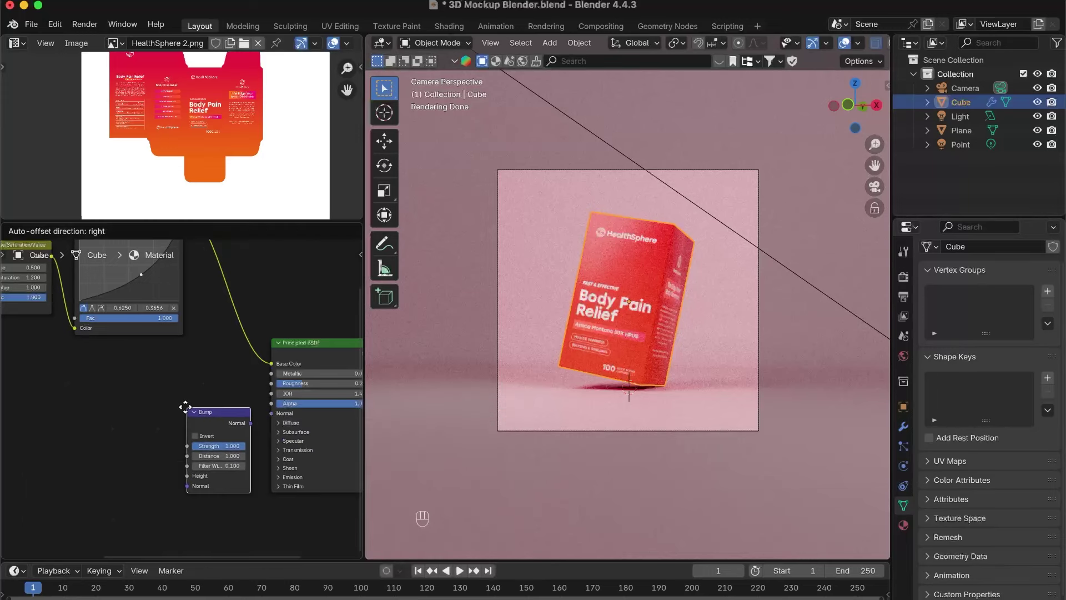
{"action": "left_click", "coordinate": [175, 405]}
{"action": "scroll", "coordinate": [242, 432], "scroll_direction": "up", "scroll_amount": 1}
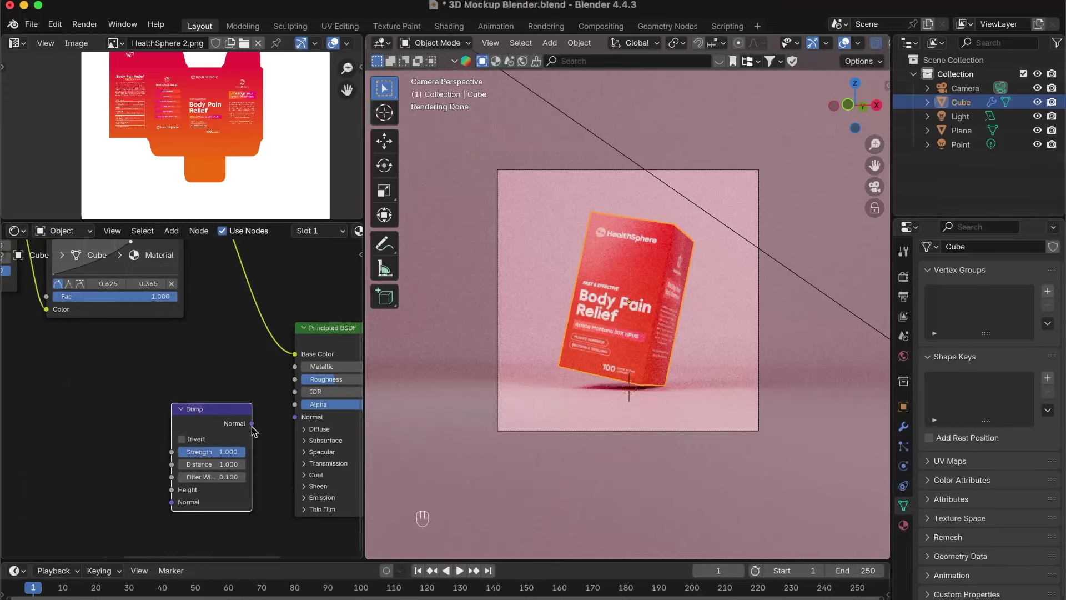
{"action": "left_click_drag", "start_coordinate": [252, 423], "coordinate": [295, 421]}
Step: Bring HealthSphere EMBOSS 2.png from Finder into the box material and connect its Color output to the Bump node's Height input
{"action": "left_click", "coordinate": [232, 599]}
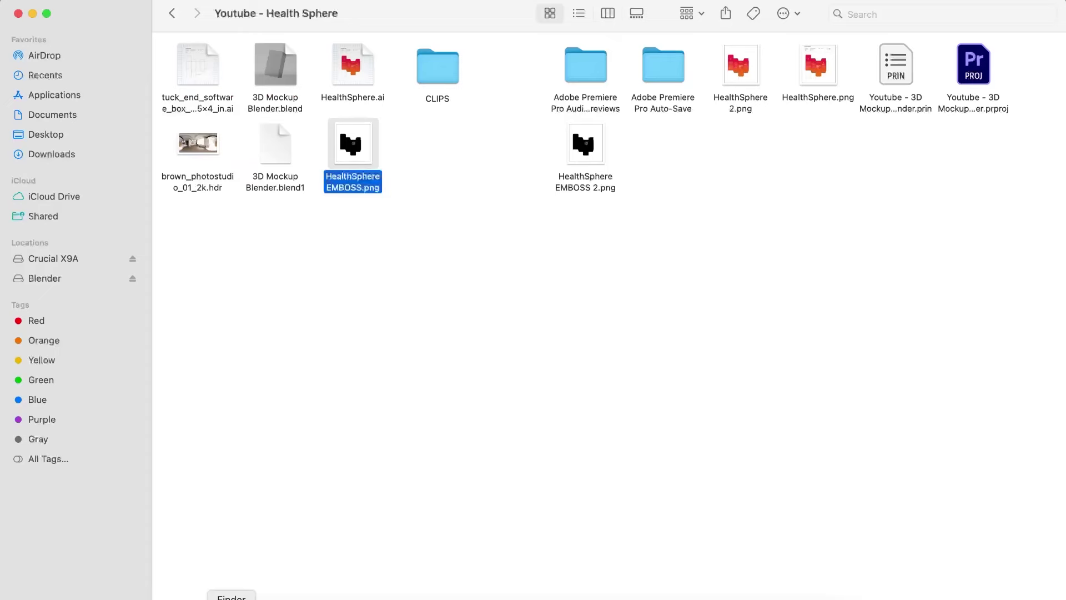
{"action": "mouse_move", "coordinate": [593, 183]}
{"action": "left_mouse_down"}
{"action": "mouse_move", "coordinate": [593, 224]}
{"action": "mouse_move", "coordinate": [490, 323]}
{"action": "mouse_move", "coordinate": [104, 427]}
{"action": "mouse_move", "coordinate": [43, 386]}
{"action": "left_mouse_up"}
{"action": "key", "text": "super+Tab"}
{"action": "left_click_drag", "start_coordinate": [129, 399], "coordinate": [175, 496]}
{"action": "scroll", "coordinate": [666, 276], "scroll_direction": "up", "scroll_amount": 8}
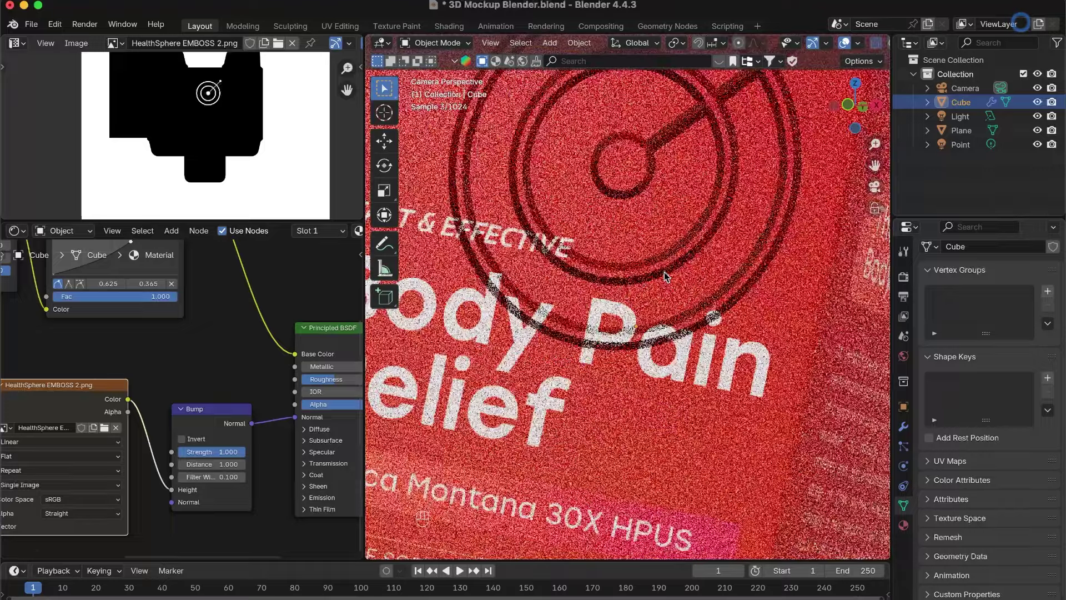
{"action": "scroll", "coordinate": [665, 275], "scroll_direction": "down", "scroll_amount": 5}
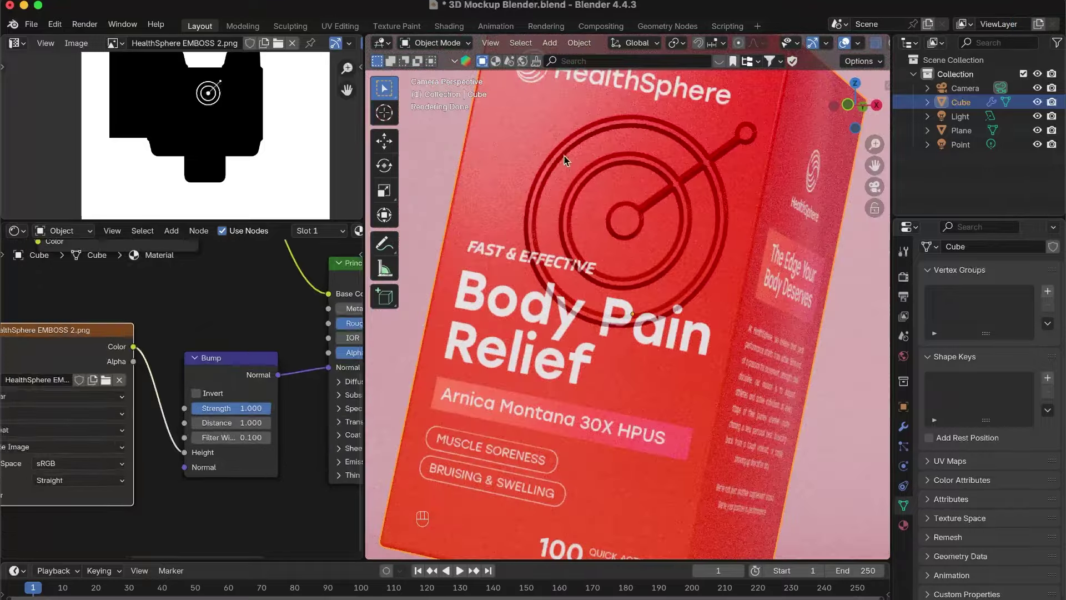
Step: Try Bump strengths of 0.01 and 0.1 for the target emboss
{"action": "left_click", "coordinate": [244, 411]}
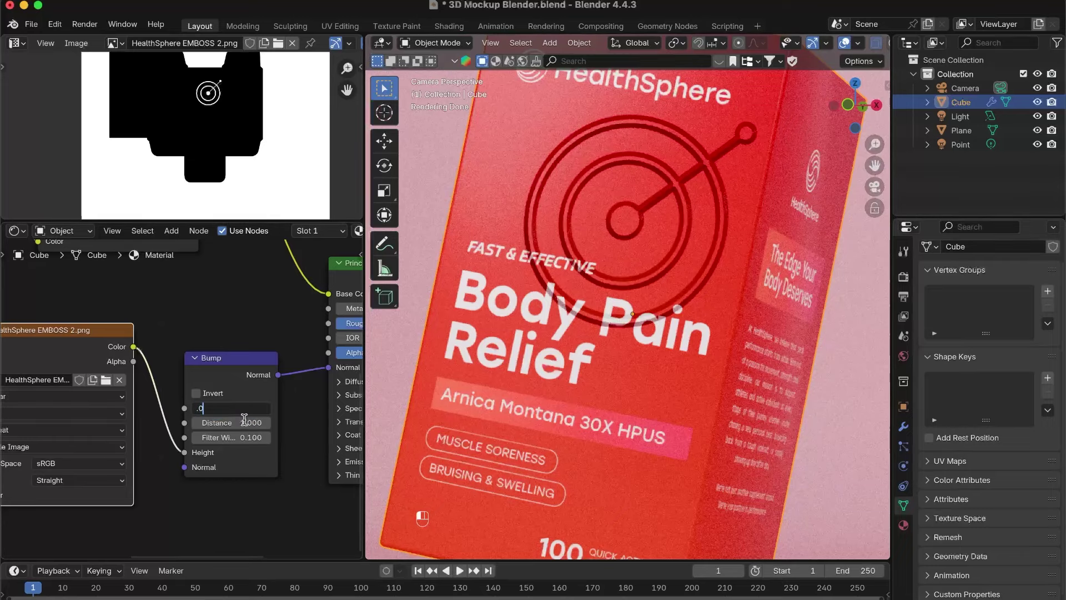
{"action": "type", "text": ".01"}
{"action": "key", "text": "Return"}
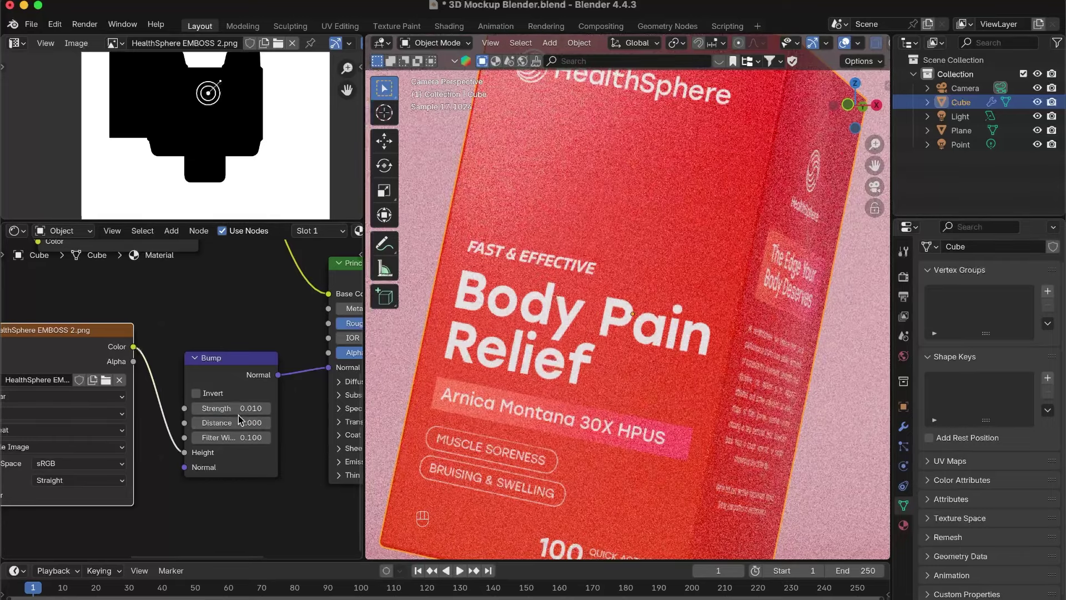
{"action": "left_click", "coordinate": [242, 410]}
{"action": "type", "text": ".1"}
{"action": "key", "text": "Return"}
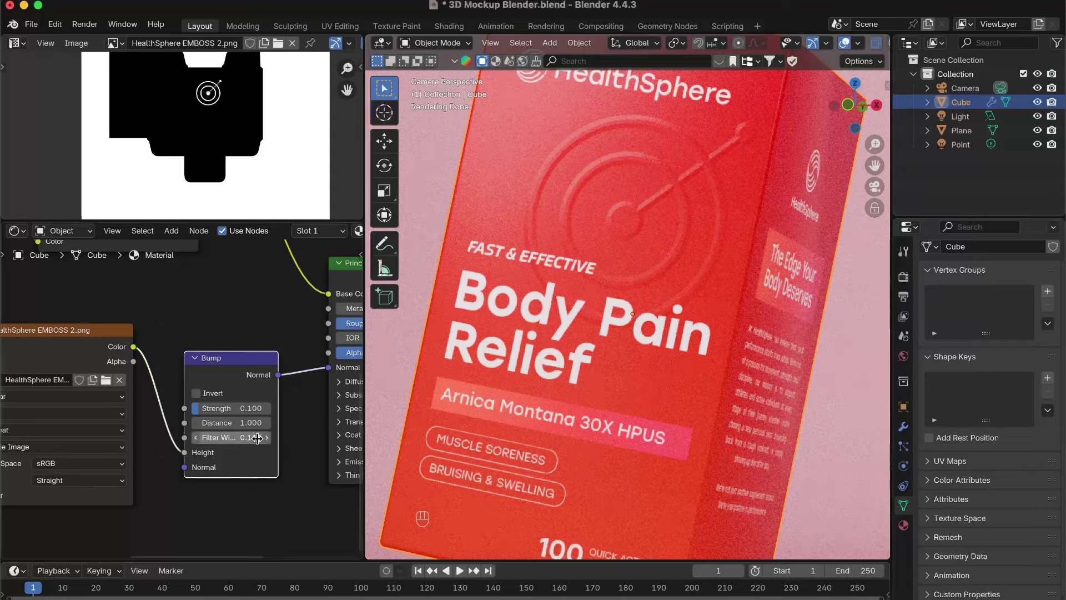
Step: Switch to Photoshop and set the emboss layer's Gaussian Blur smart filter to a radius of 0.5 pixels
{"action": "left_click", "coordinate": [395, 598]}
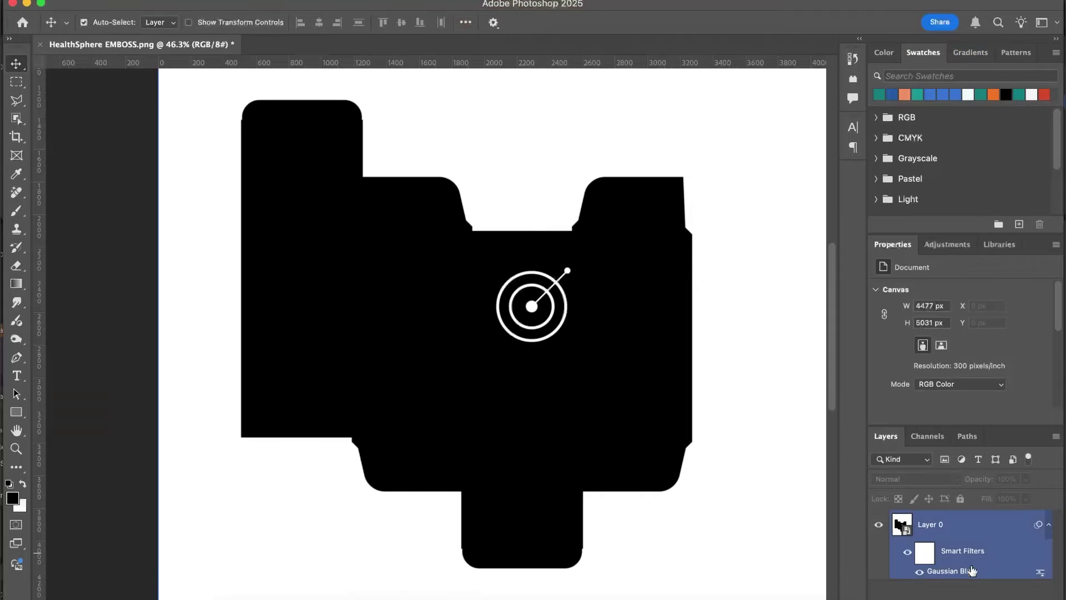
{"action": "double_click", "coordinate": [963, 571]}
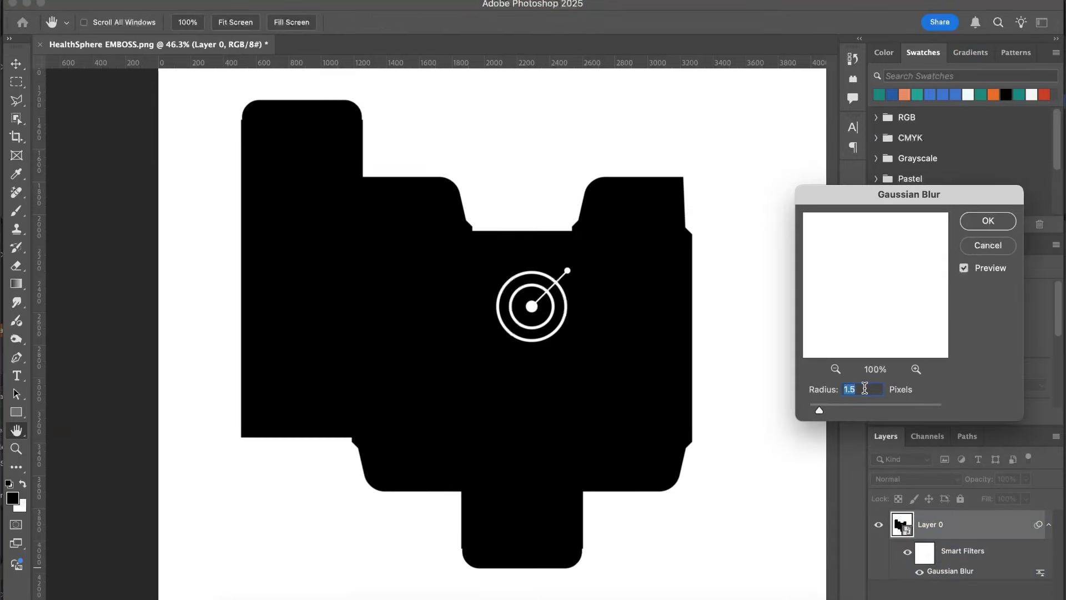
{"action": "type", "text": ".5"}
{"action": "left_click", "coordinate": [998, 218]}
Step: Export the emboss artwork as HealthSphere EMBOSS 3.png in the Youtube - Health Sphere folder
{"action": "key", "text": "super+alt+shift+w"}
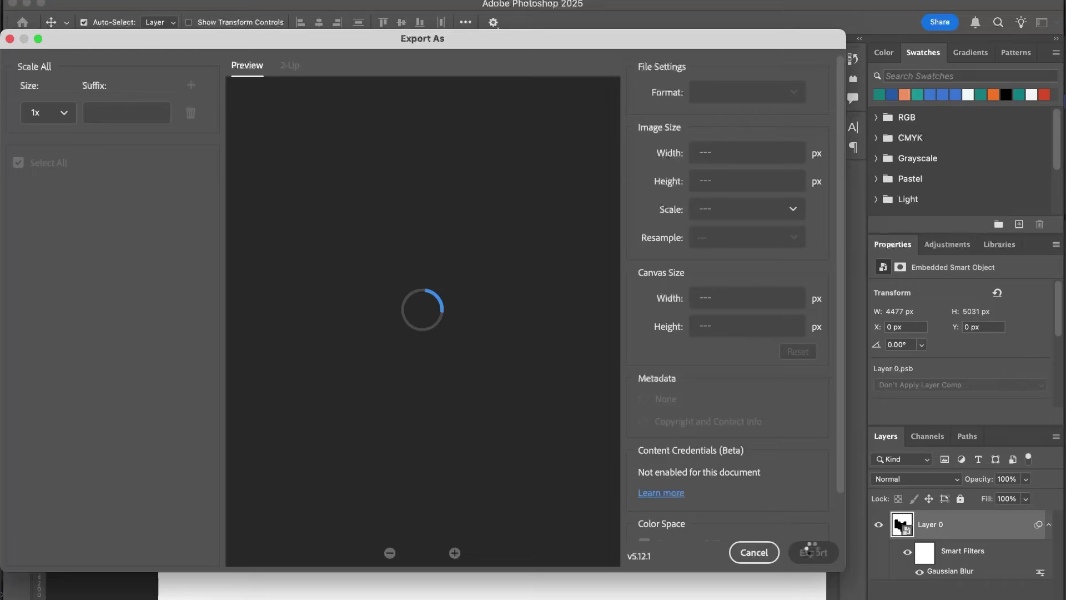
{"action": "left_click", "coordinate": [812, 551]}
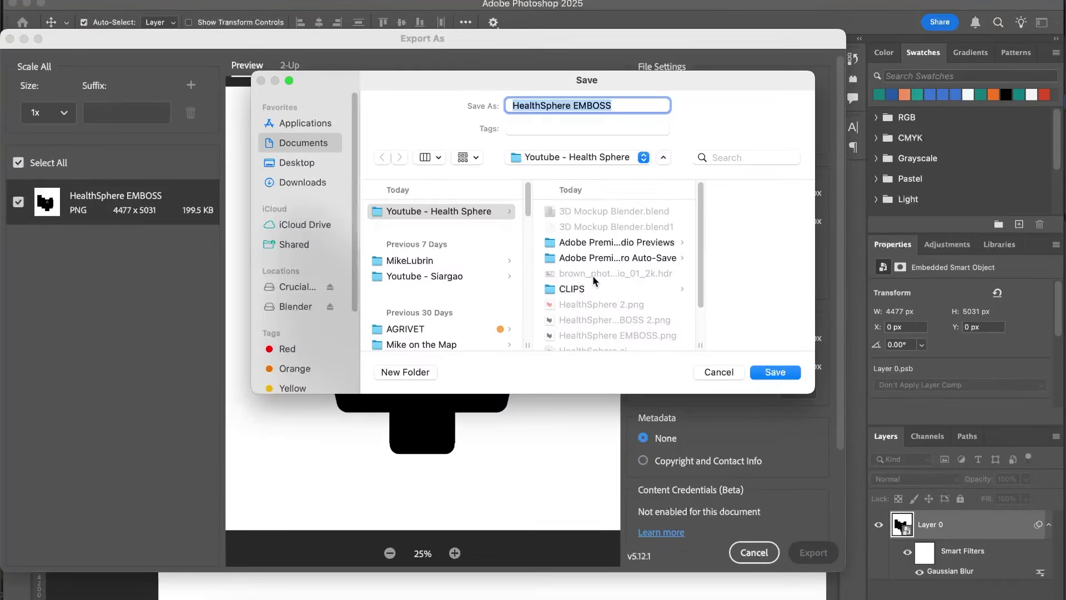
{"action": "scroll", "coordinate": [616, 308], "scroll_direction": "down", "scroll_amount": 1}
{"action": "left_click", "coordinate": [622, 103]}
{"action": "key", "text": "BackSpace"}
{"action": "type", "text": "3"}
{"action": "key", "text": "Return"}
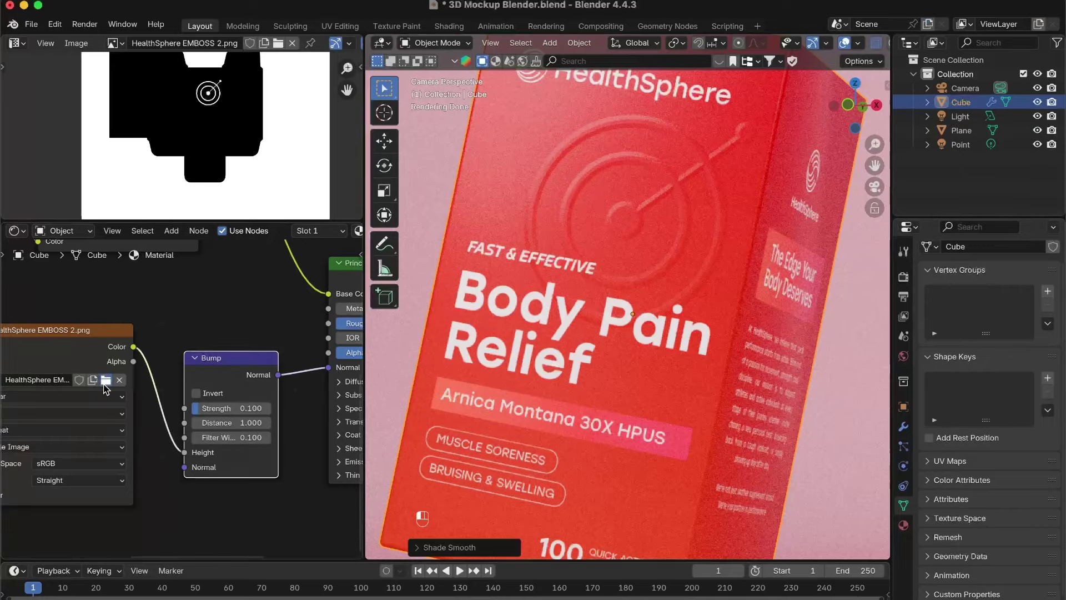
Step: Replace the bump texture's image with HealthSphere EMBOSS 3.png and set the Bump strength to 0.15
{"action": "left_click", "coordinate": [106, 380]}
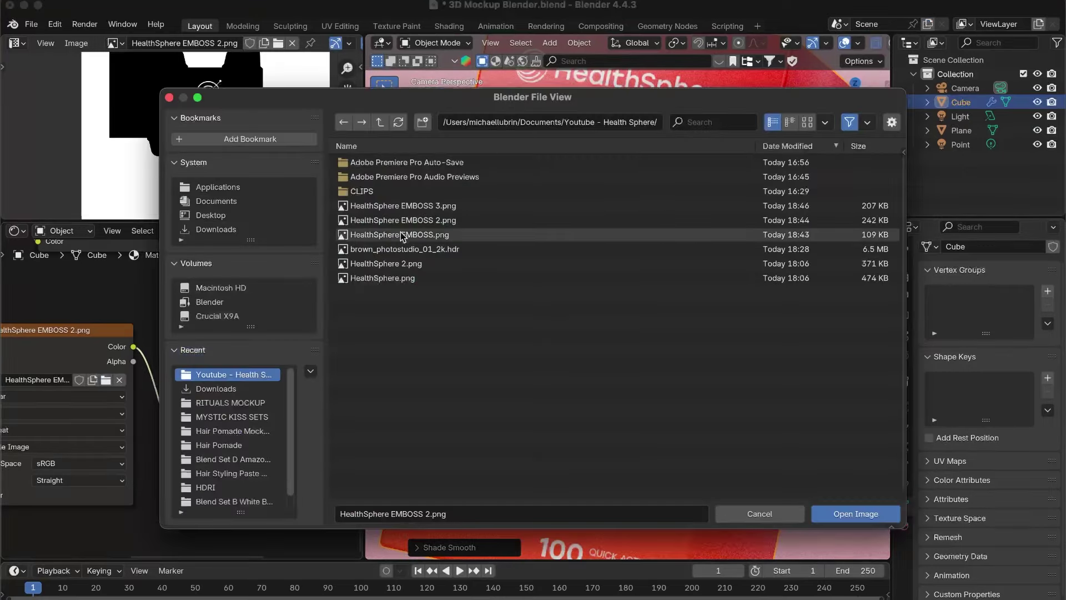
{"action": "double_click", "coordinate": [411, 205]}
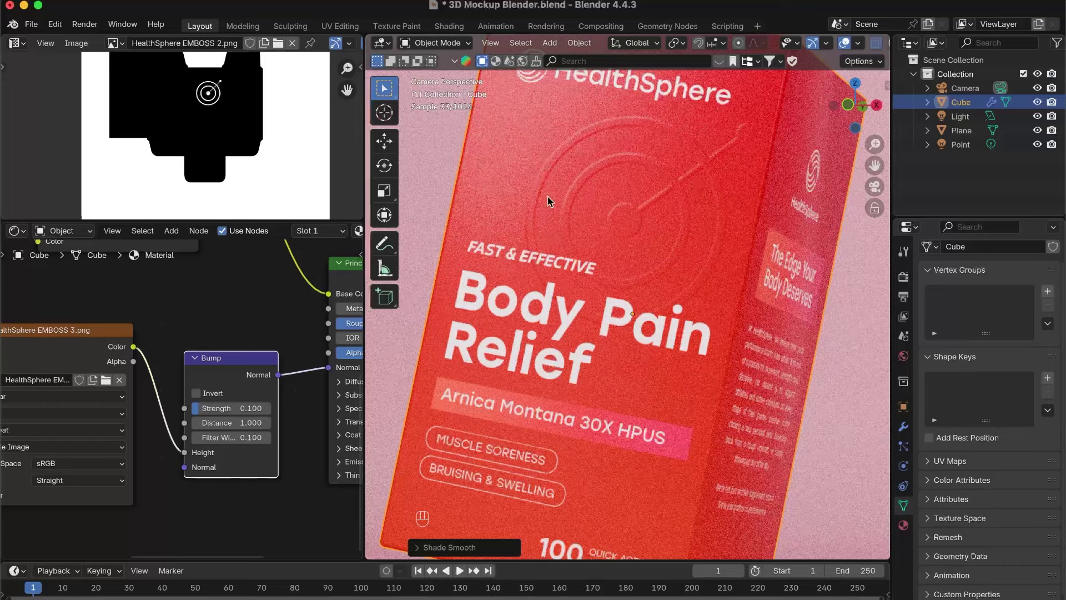
{"action": "left_click", "coordinate": [260, 415]}
{"action": "type", "text": ".14"}
{"action": "key", "text": "BackSpace"}
{"action": "type", "text": "5"}
{"action": "key", "text": "Return"}
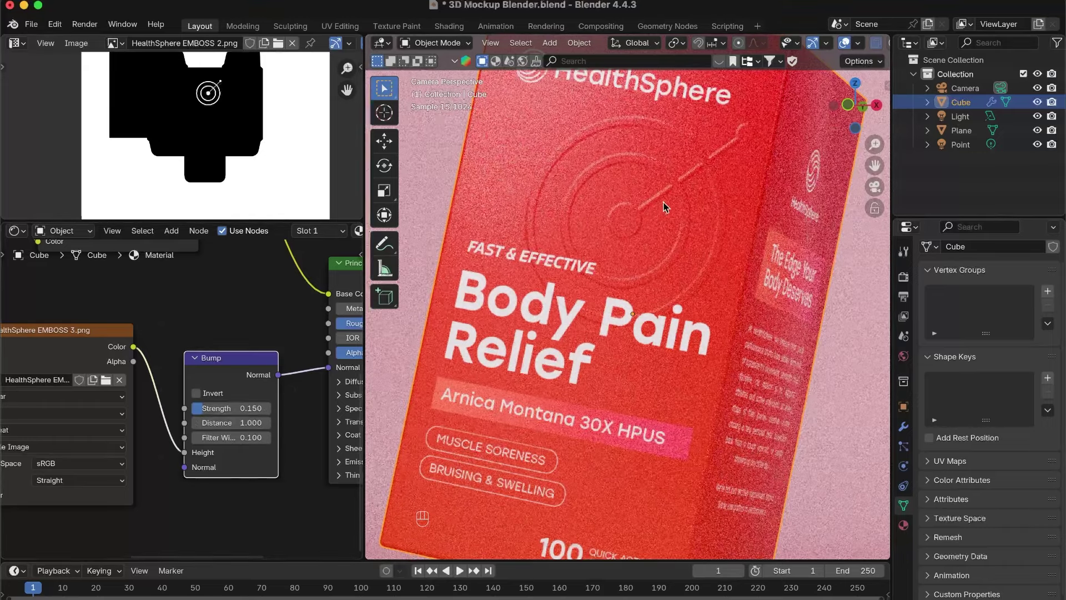
{"action": "scroll", "coordinate": [721, 189], "scroll_direction": "down", "scroll_amount": 2}
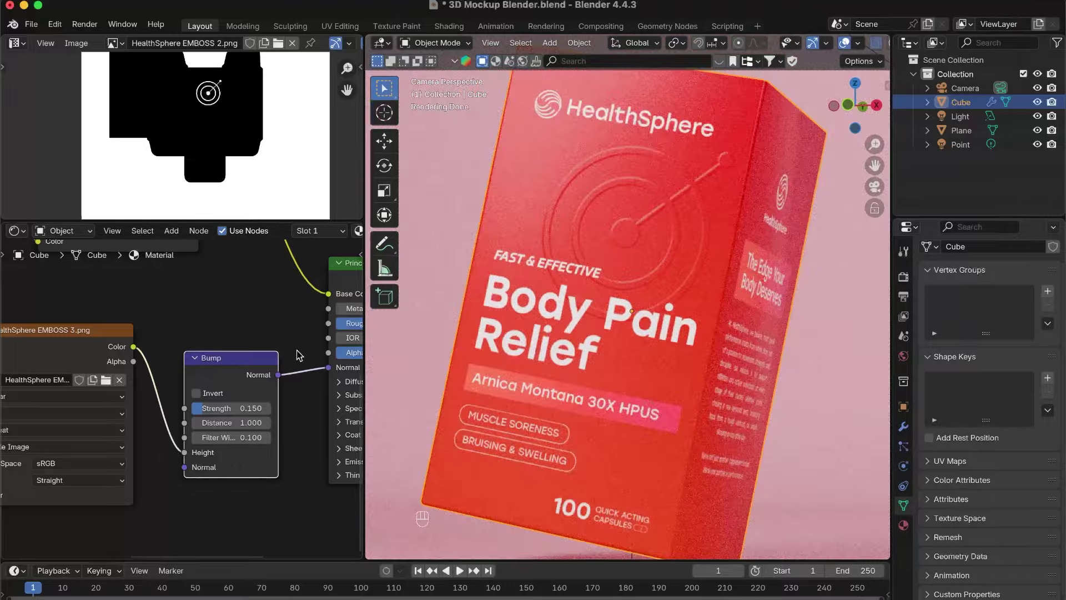
Step: Try inverting the Bump node and restore the raised, non-inverted emboss
{"action": "left_click", "coordinate": [196, 393]}
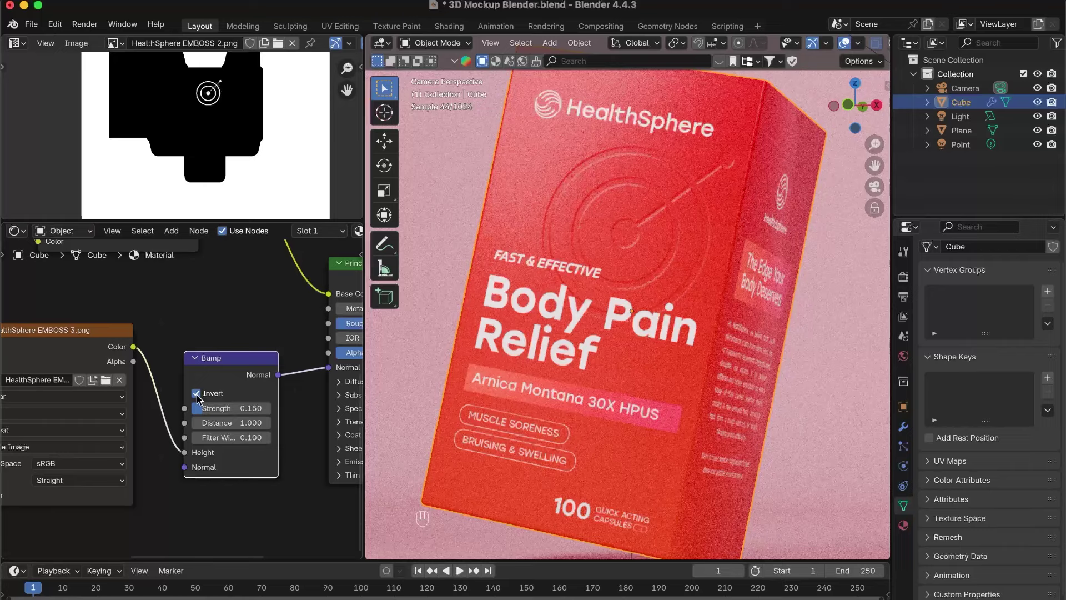
{"action": "left_click", "coordinate": [196, 393]}
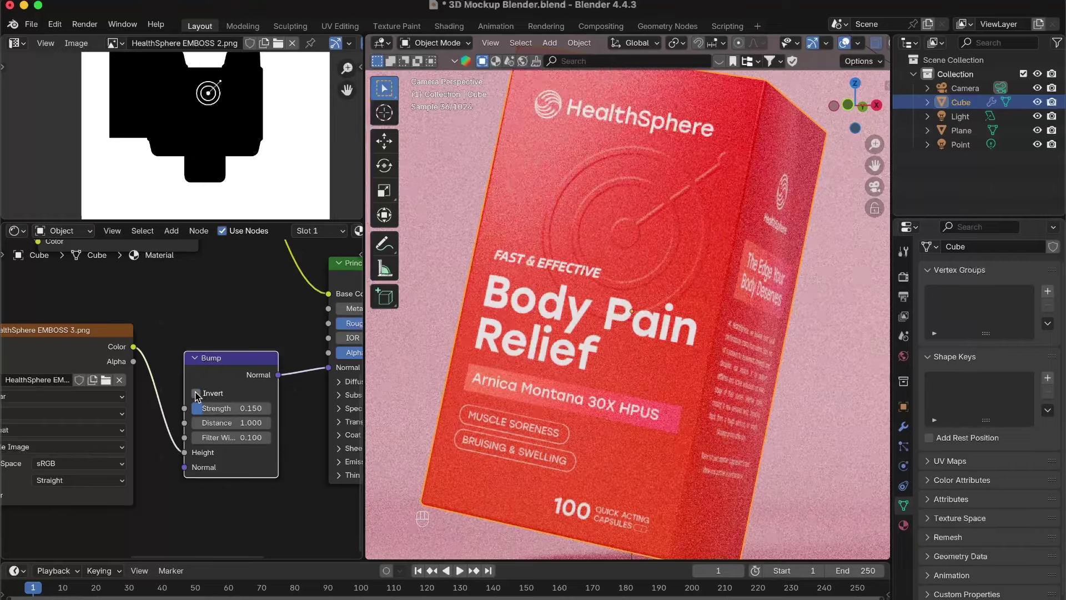
{"action": "scroll", "coordinate": [541, 360], "scroll_direction": "down", "scroll_amount": 1}
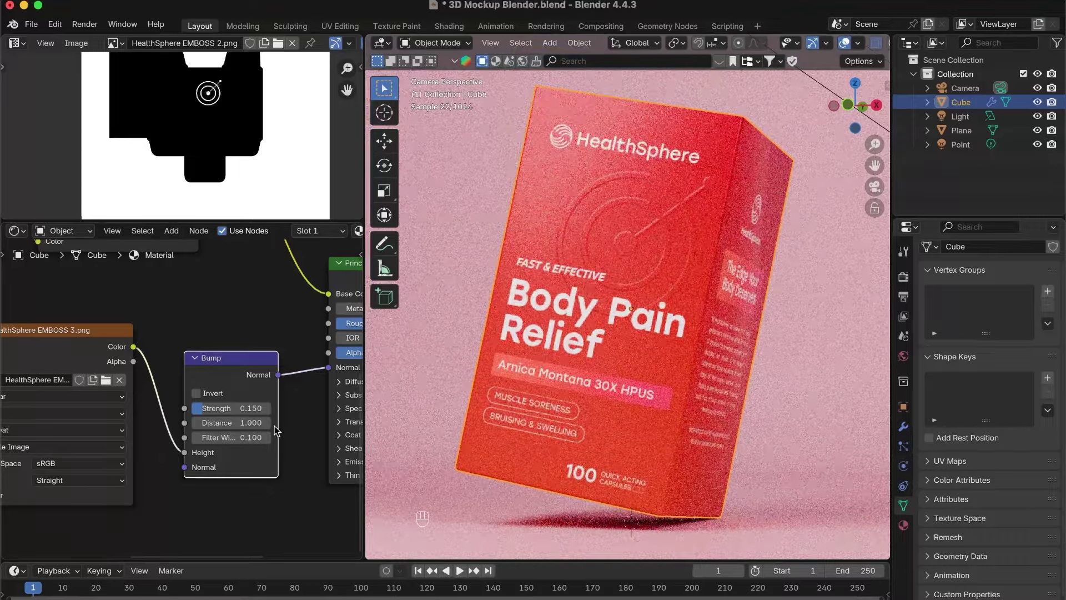
Step: Set the Bump node's strength to 0.2 and save the Blender file
{"action": "left_click", "coordinate": [250, 409]}
{"action": "key", "text": "BackSpace"}
{"action": "type", "text": "0.2"}
{"action": "key", "text": "Return"}
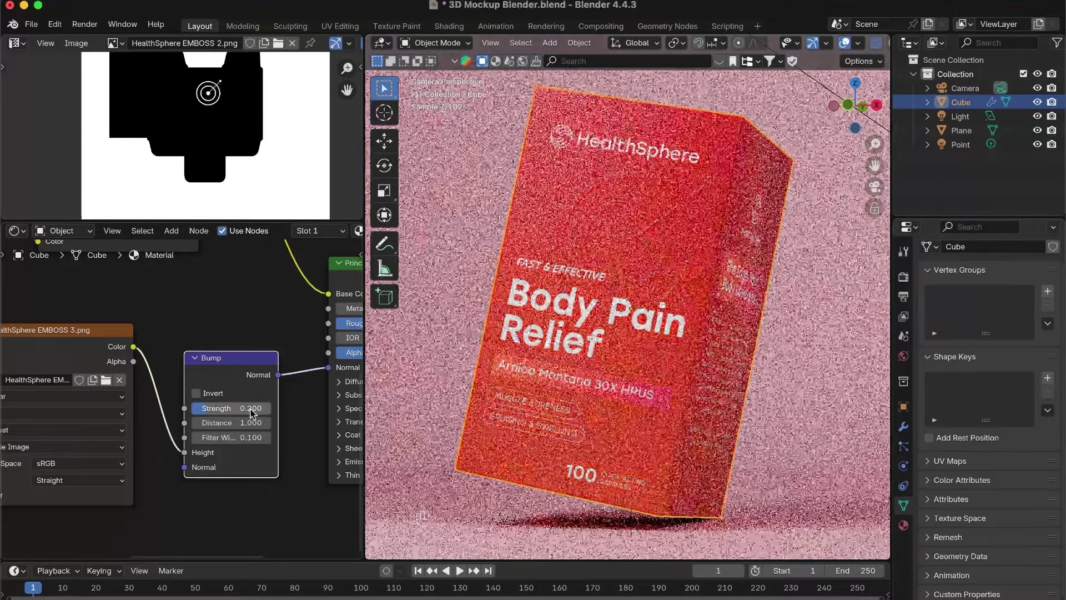
{"action": "key", "text": "super+s"}
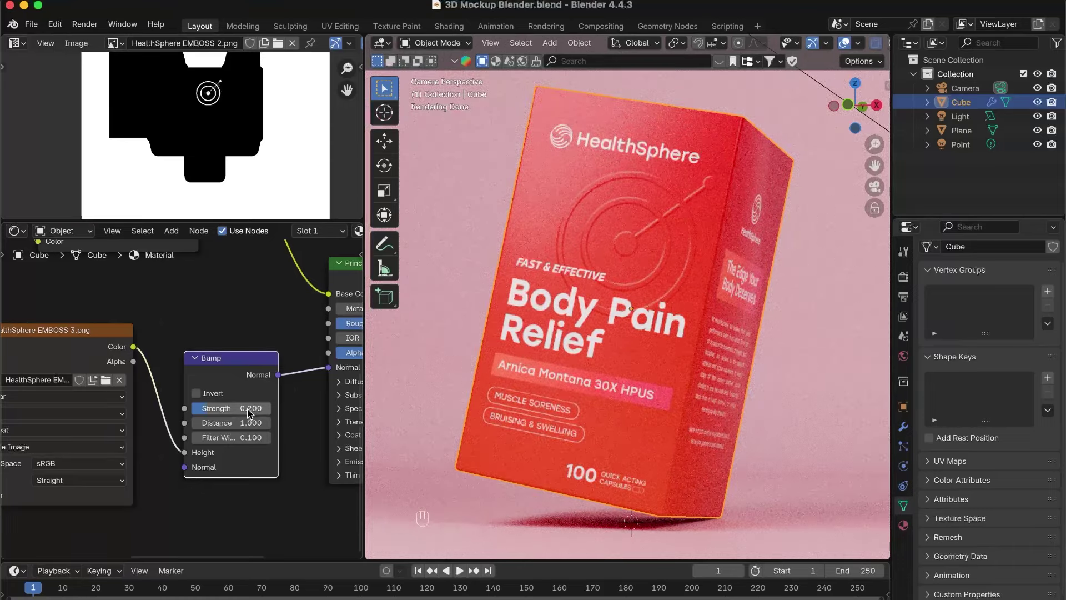
Step: Widen the 3D viewport and fit the whole camera frame inside it
{"action": "scroll", "coordinate": [438, 386], "scroll_direction": "down", "scroll_amount": 2}
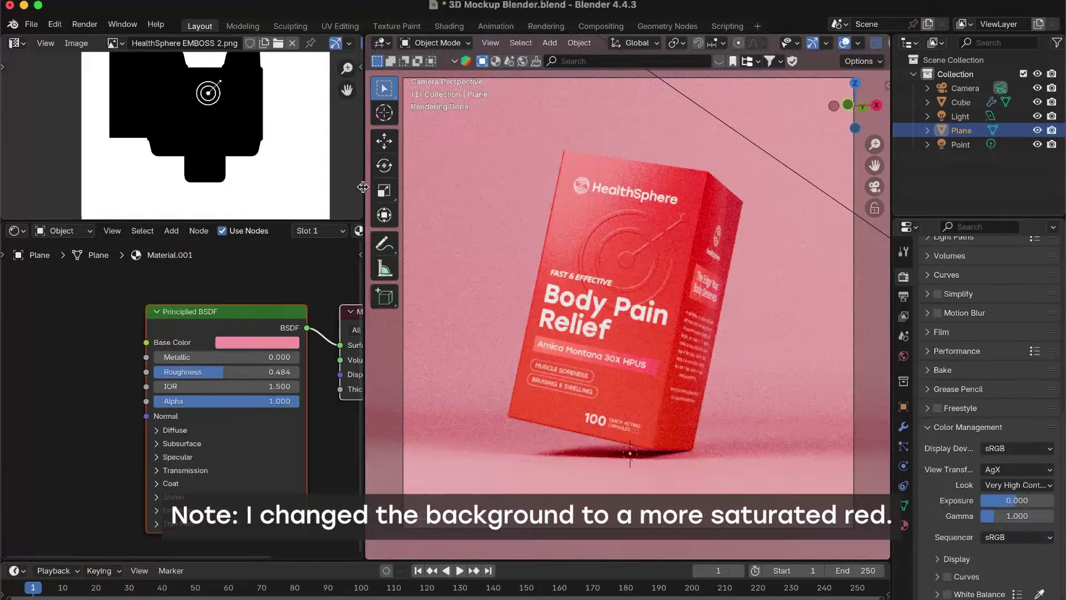
{"action": "left_click_drag", "start_coordinate": [364, 188], "coordinate": [256, 187]}
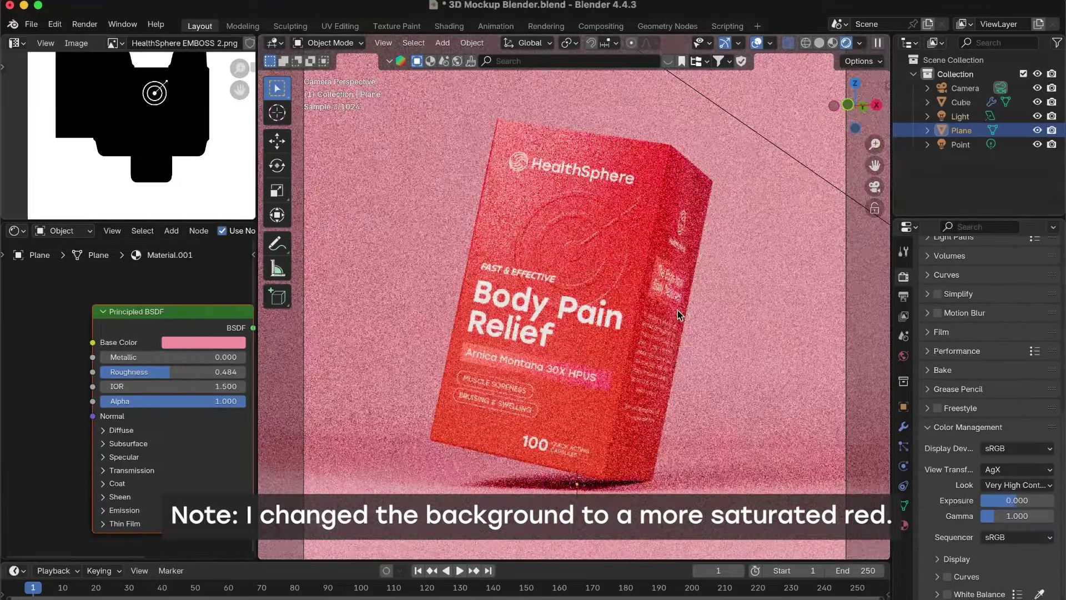
{"action": "scroll", "coordinate": [678, 315], "scroll_direction": "down", "scroll_amount": 2}
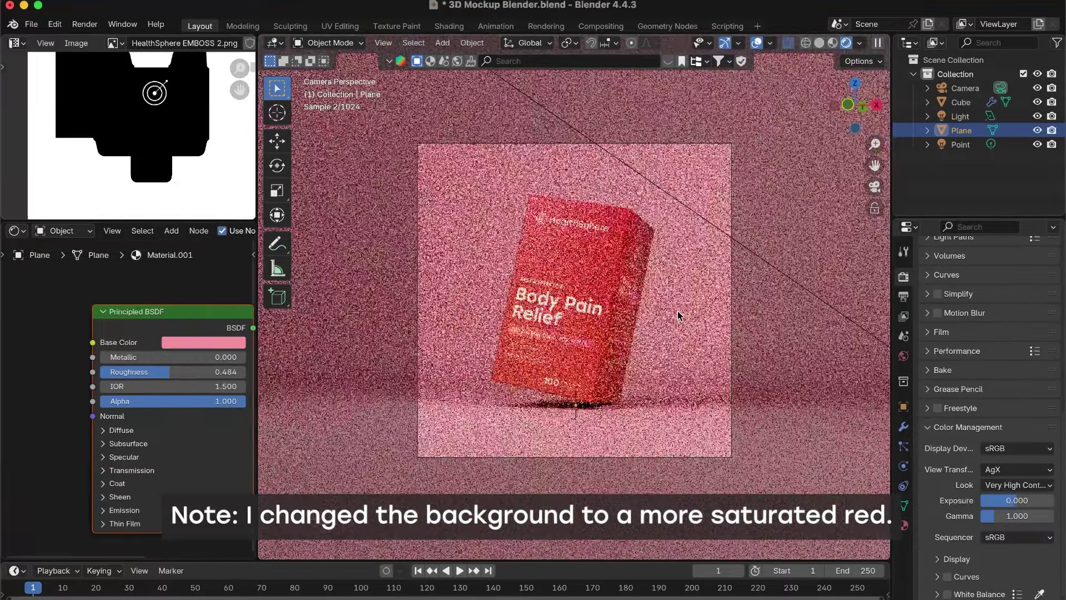
{"action": "scroll", "coordinate": [678, 315], "scroll_direction": "up", "scroll_amount": 2}
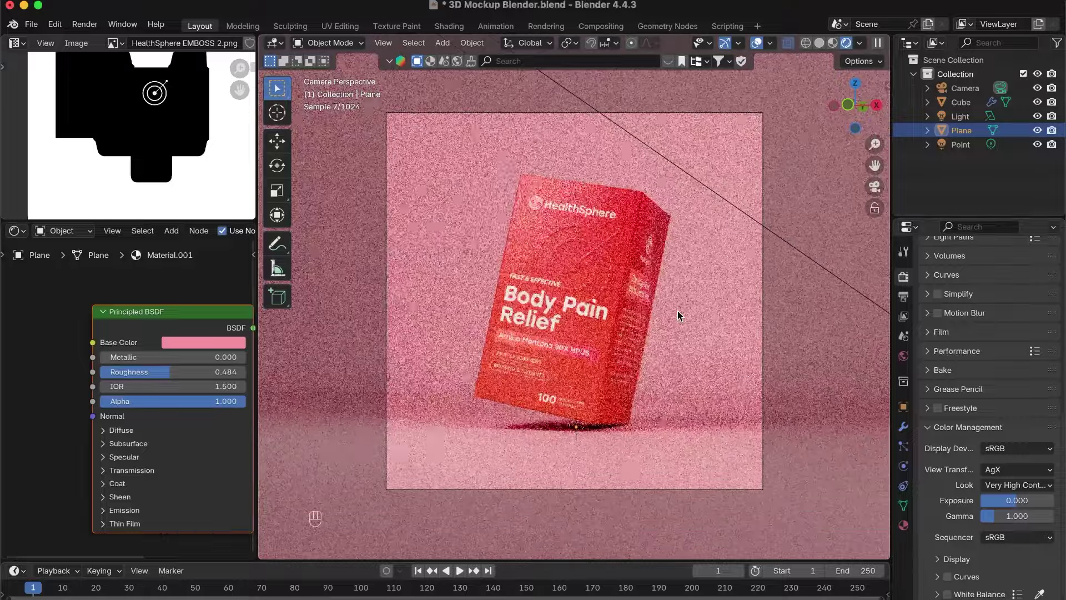
{"action": "scroll", "coordinate": [677, 312], "scroll_direction": "up", "scroll_amount": 1}
Step: Select the HealthSphere box and try rotating it 90° about its local Z axis
{"action": "left_click", "coordinate": [623, 295]}
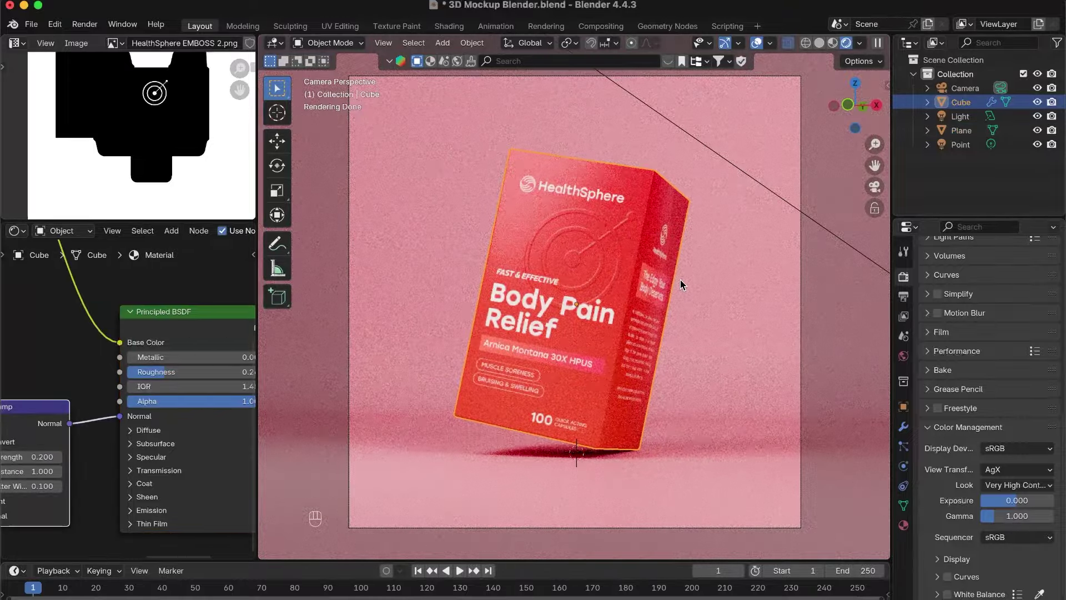
{"action": "key", "text": "r"}
{"action": "key", "text": "z"}
{"action": "key", "text": "z"}
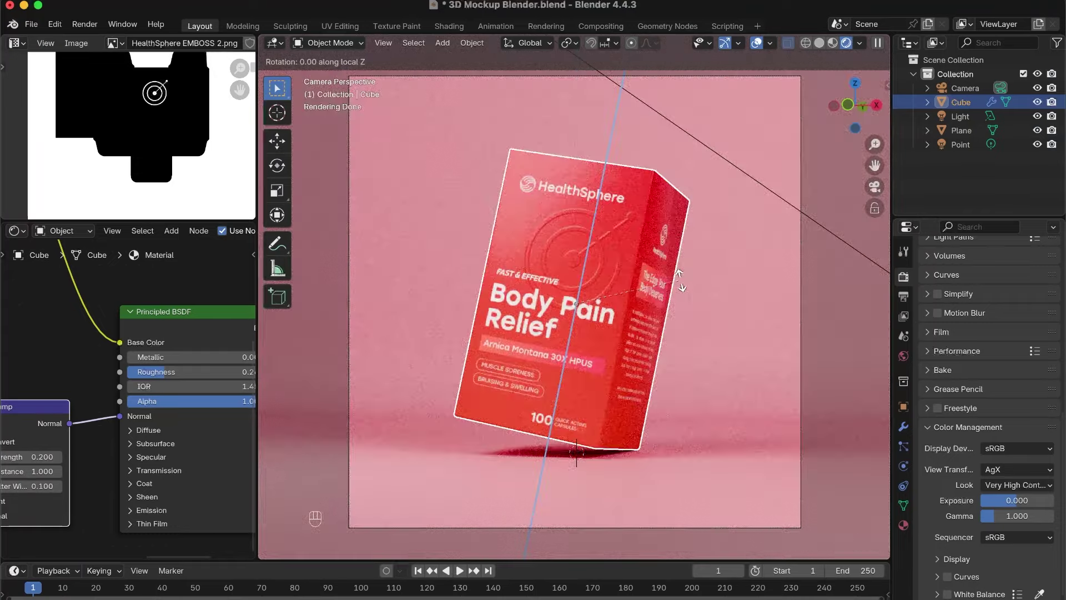
{"action": "key", "text": "KP_9"}
{"action": "key", "text": "KP_0"}
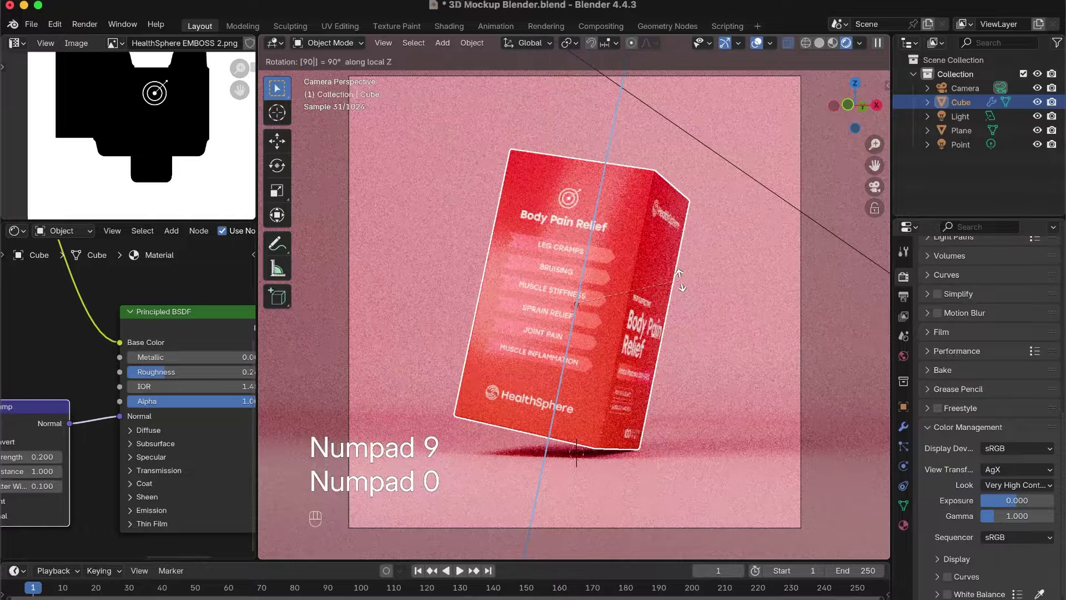
Step: Change the pending local Z rotation of the box to 180° to preview its back
{"action": "key", "text": "BackSpace"}
{"action": "key", "text": "BackSpace"}
{"action": "key", "text": "BackSpace"}
{"action": "key", "text": "BackSpace"}
{"action": "key", "text": "KP_1"}
{"action": "key", "text": "KP_8"}
{"action": "key", "text": "KP_0"}
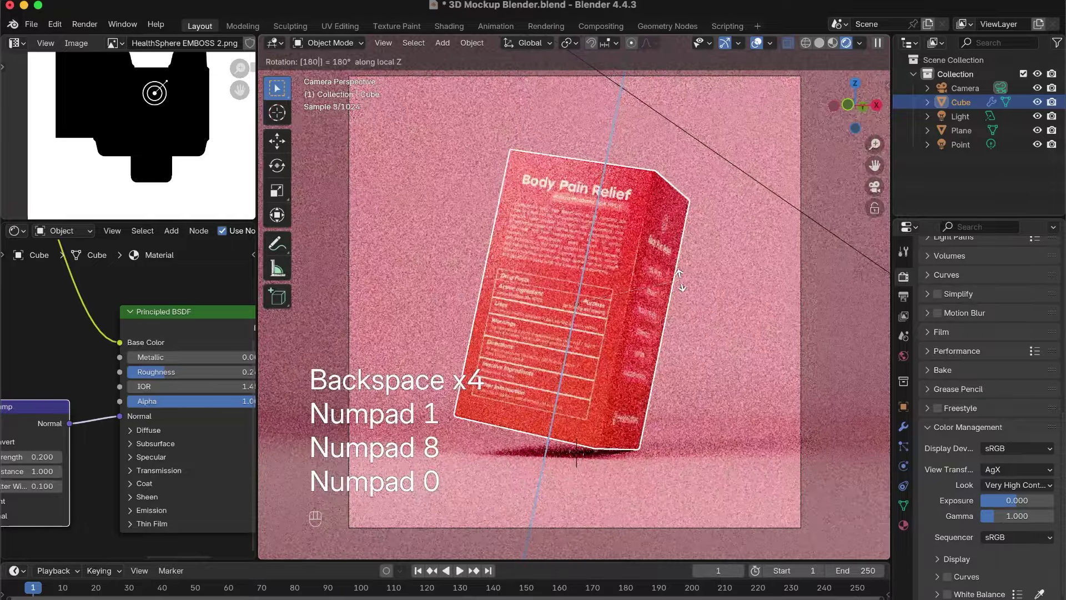
Step: Preview the box rotated -90° about its local Z axis, and cancel the rotation
{"action": "key", "text": "BackSpace"}
{"action": "key", "text": "BackSpace"}
{"action": "key", "text": "BackSpace"}
{"action": "key", "text": "BackSpace"}
{"action": "key", "text": "BackSpace"}
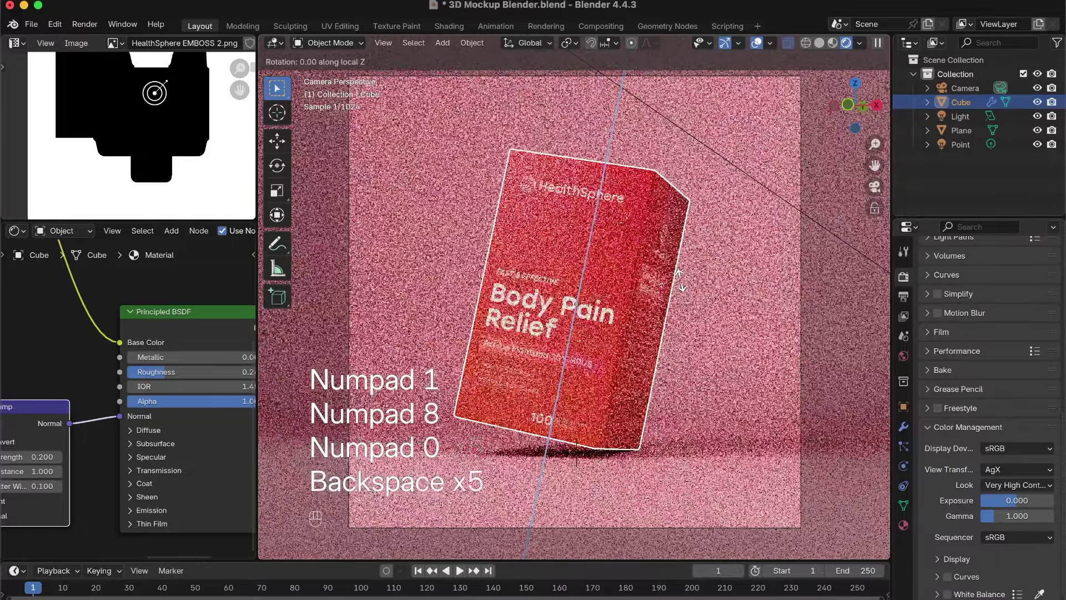
{"action": "key", "text": "KP_Subtract"}
{"action": "key", "text": "KP_9"}
{"action": "key", "text": "KP_0"}
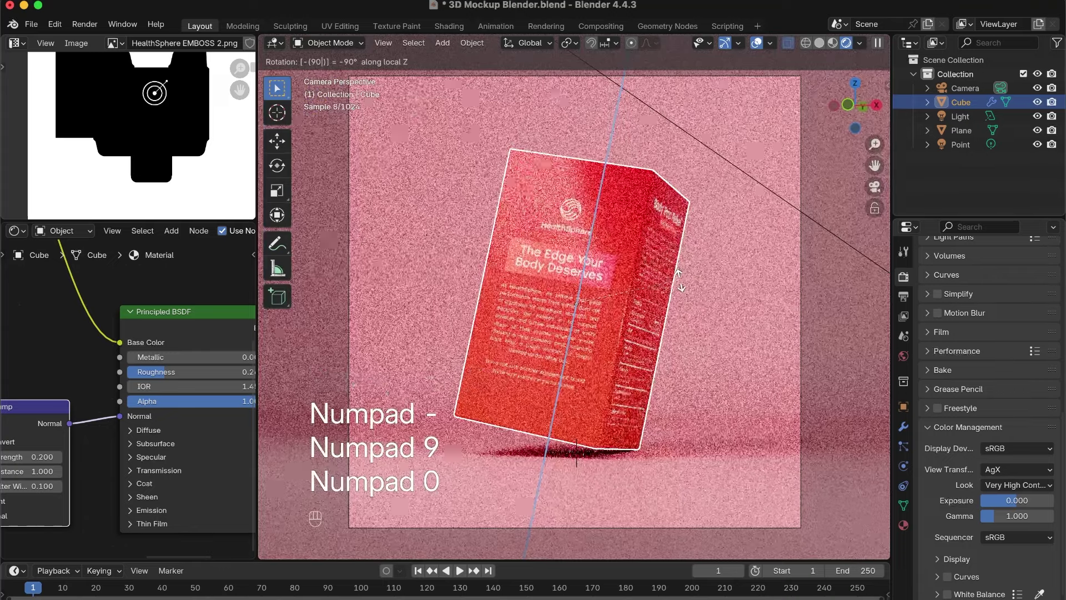
{"action": "right_click", "coordinate": [669, 284]}
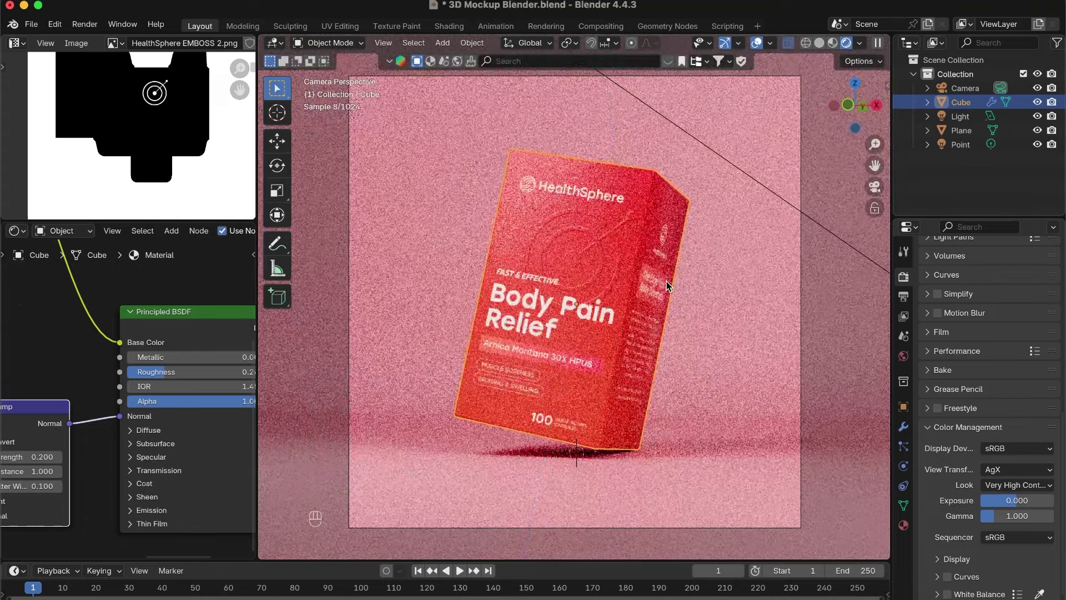
Step: Switch to Illustrator and set the orange stop of the package background gradient to fc992d
{"action": "left_click", "coordinate": [719, 344]}
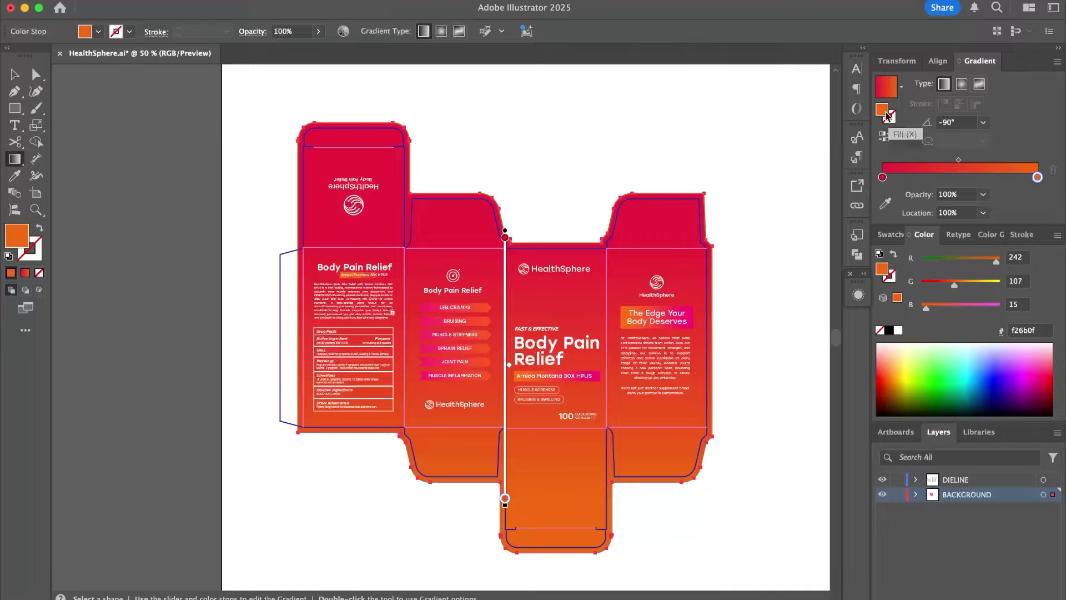
{"action": "double_click", "coordinate": [882, 109]}
{"action": "type", "text": "fc992d"}
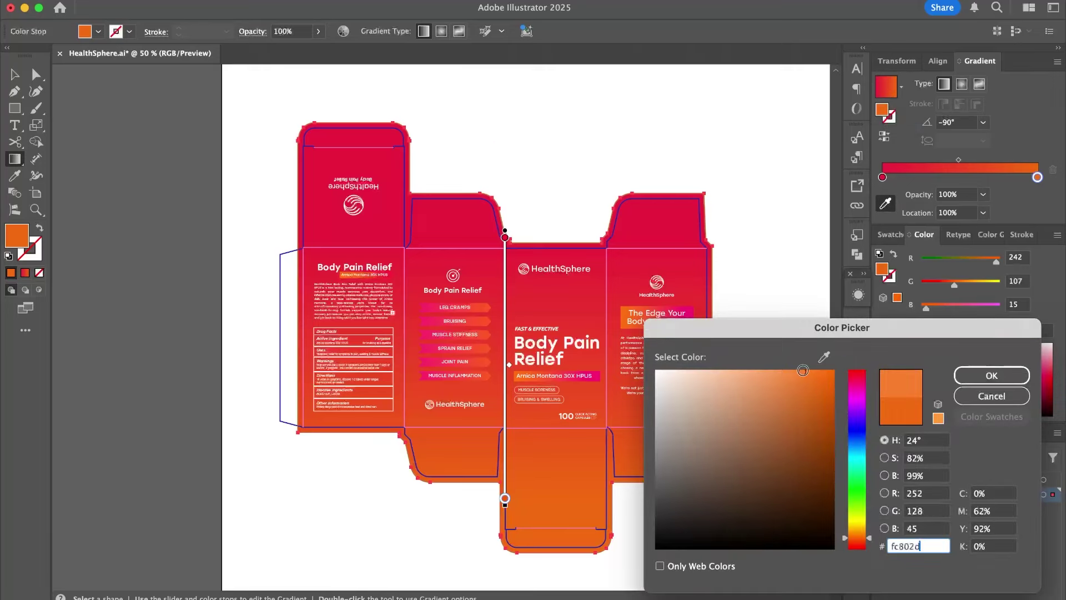
{"action": "key", "text": "Return"}
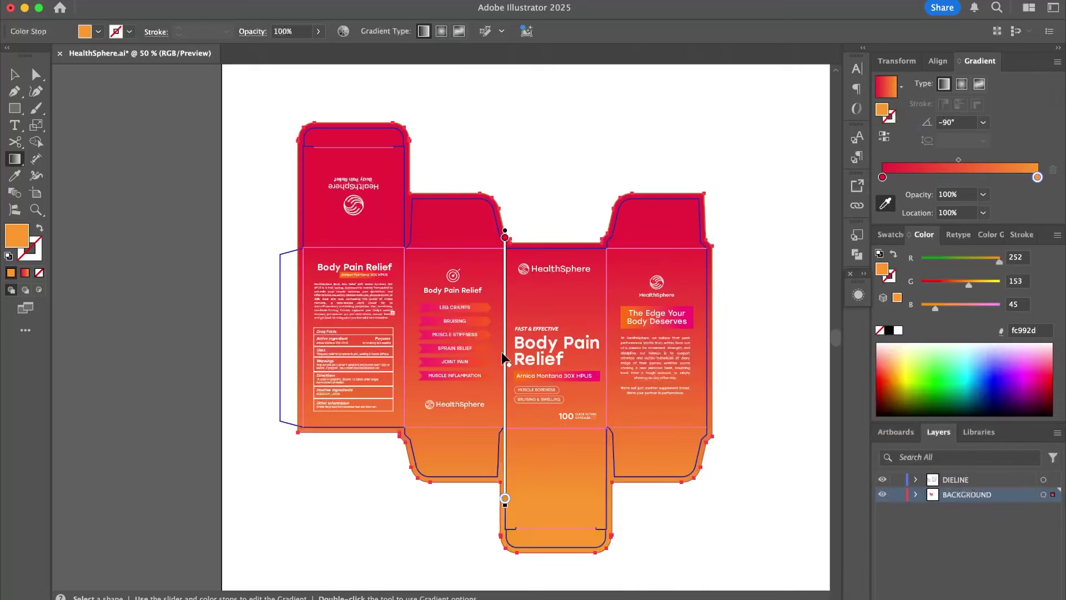
Step: Move the gradient's red stop to a location of about 20% and shift the blend midpoint closer to it
{"action": "left_click_drag", "start_coordinate": [505, 237], "coordinate": [505, 290]}
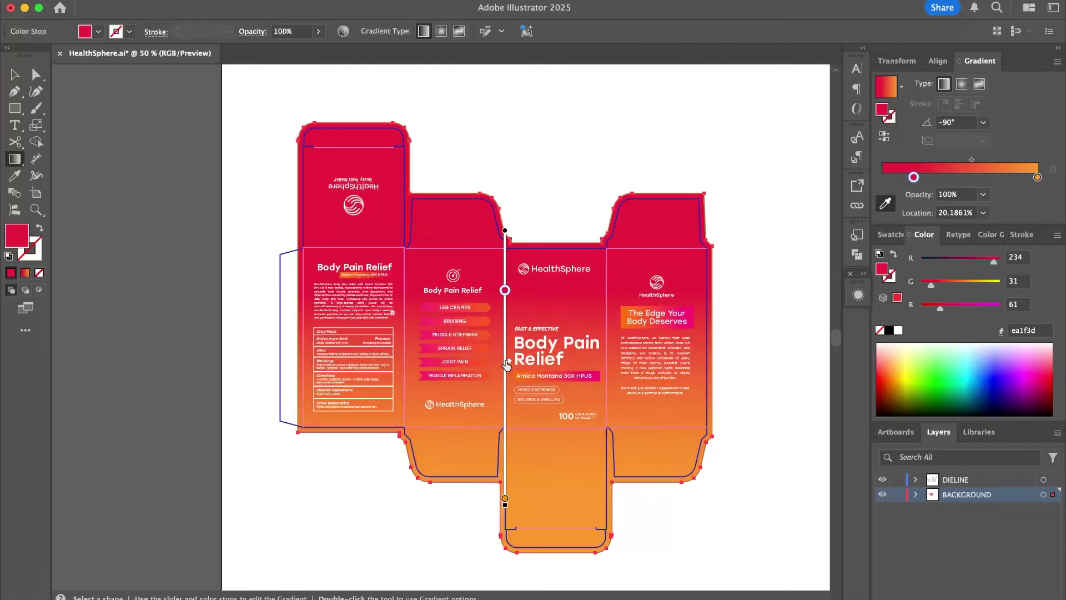
{"action": "left_click_drag", "start_coordinate": [506, 364], "coordinate": [506, 364]}
{"action": "key", "text": "v"}
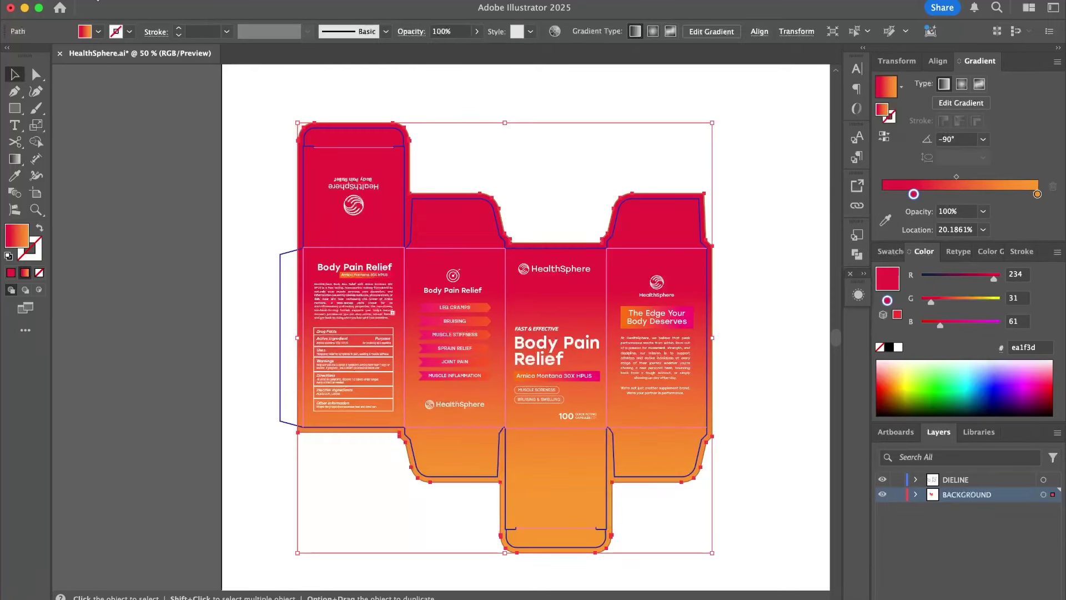
Step: Export only artboard 1 as a PNG named HealthSphere NEW into the Youtube - Health Sphere folder
{"action": "left_click", "coordinate": [96, 1]}
{"action": "mouse_move", "coordinate": [138, 317]}
{"action": "left_click", "coordinate": [299, 331]}
{"action": "left_click", "coordinate": [462, 333]}
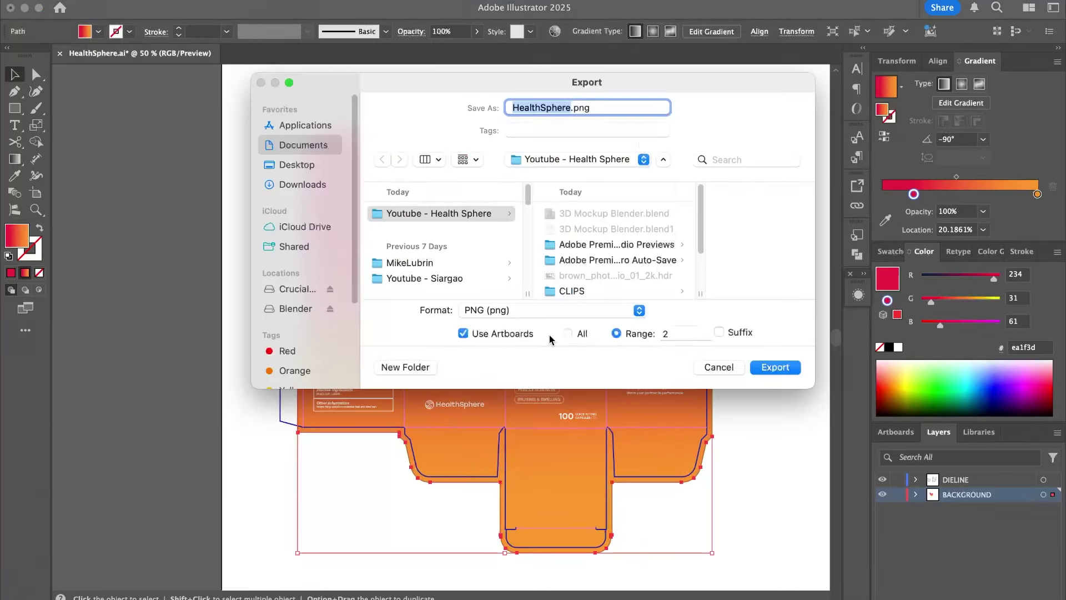
{"action": "left_click", "coordinate": [640, 334]}
{"action": "type", "text": "1"}
{"action": "left_click", "coordinate": [572, 108]}
{"action": "type", "text": "NEW"}
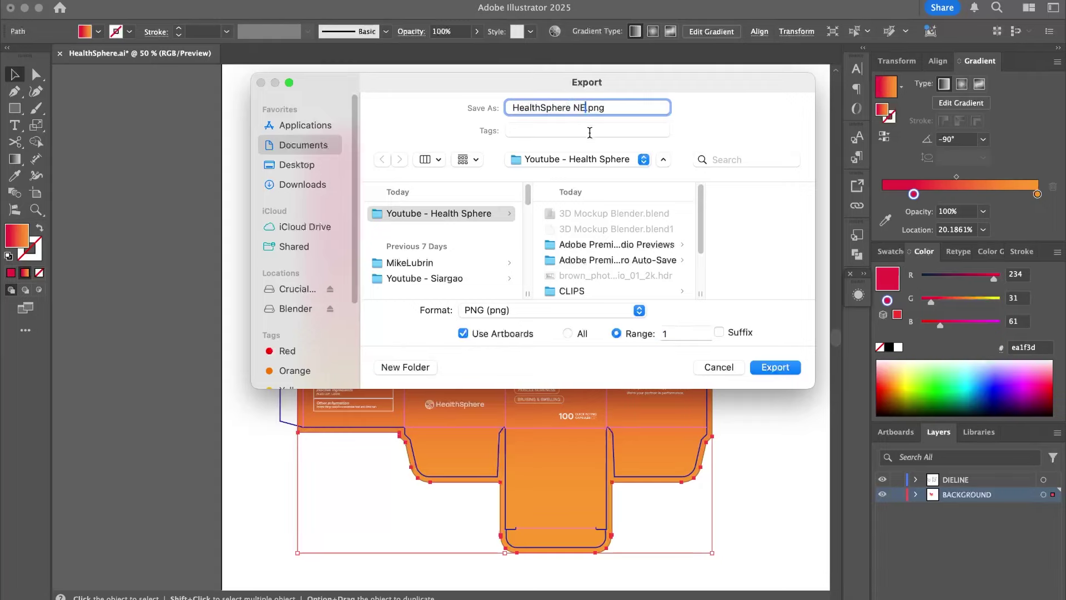
{"action": "left_click", "coordinate": [775, 366]}
{"action": "left_click", "coordinate": [616, 516]}
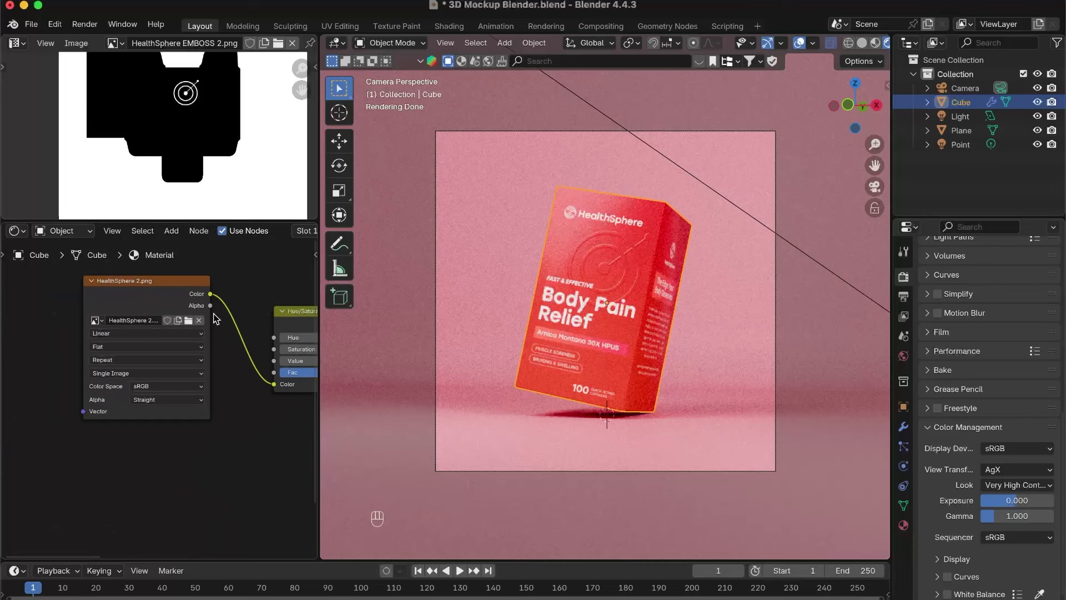
Step: Switch to Blender and replace the box material's color texture HealthSphere 2.png with HealthSphere NEW.png
{"action": "middle_click_drag", "start_coordinate": [216, 318], "coordinate": [222, 379], "text": "shift"}
{"action": "scroll", "coordinate": [607, 500], "scroll_direction": "up", "scroll_amount": 4}
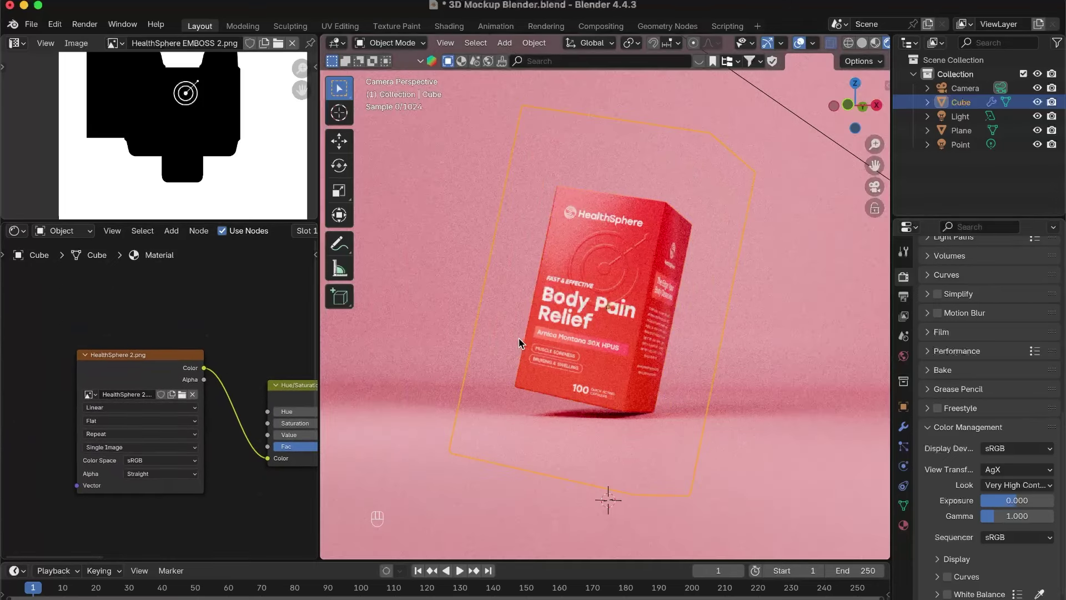
{"action": "left_click", "coordinate": [181, 394]}
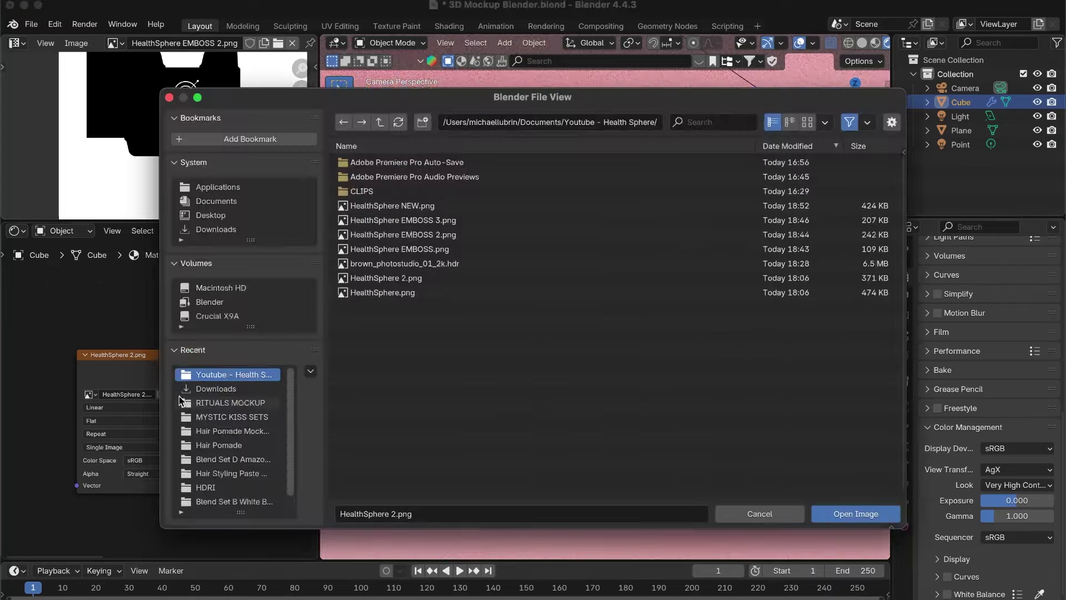
{"action": "double_click", "coordinate": [423, 207]}
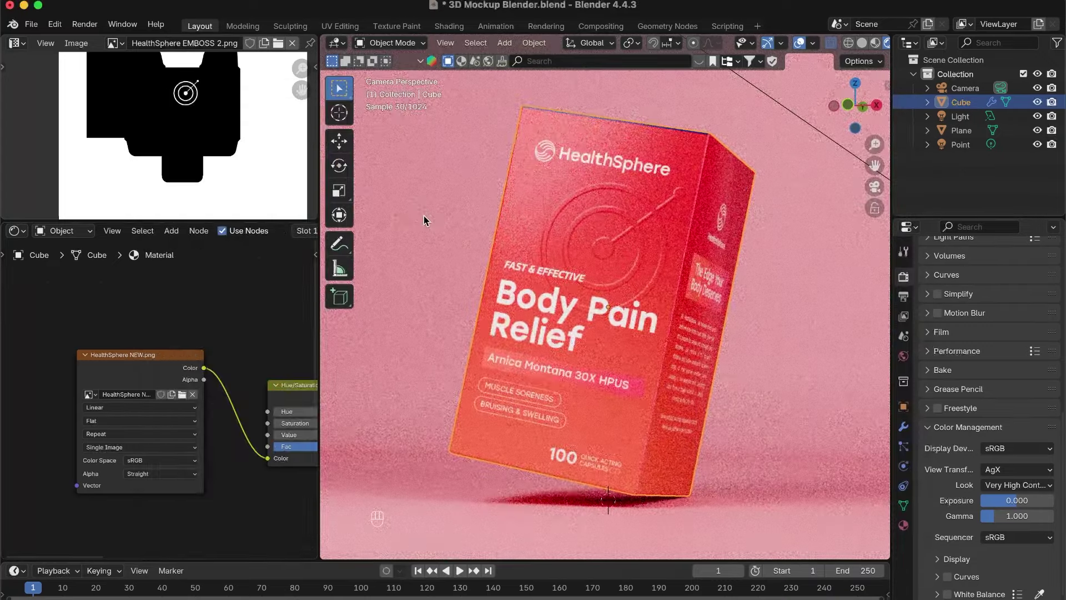
Step: Adjust the red channel of the RGB Curves node to a slight dip at about 0.54, 0.44
{"action": "middle_click_drag", "start_coordinate": [269, 357], "coordinate": [86, 331], "text": "shift"}
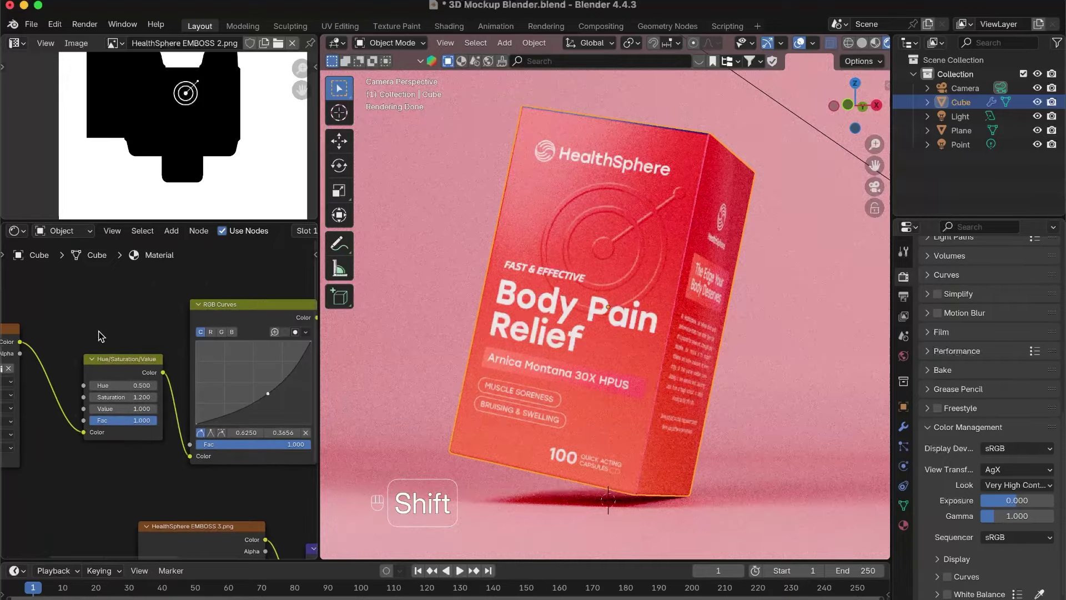
{"action": "left_click", "coordinate": [212, 333]}
{"action": "key", "text": "super+z"}
{"action": "left_click_drag", "start_coordinate": [256, 383], "coordinate": [258, 387]}
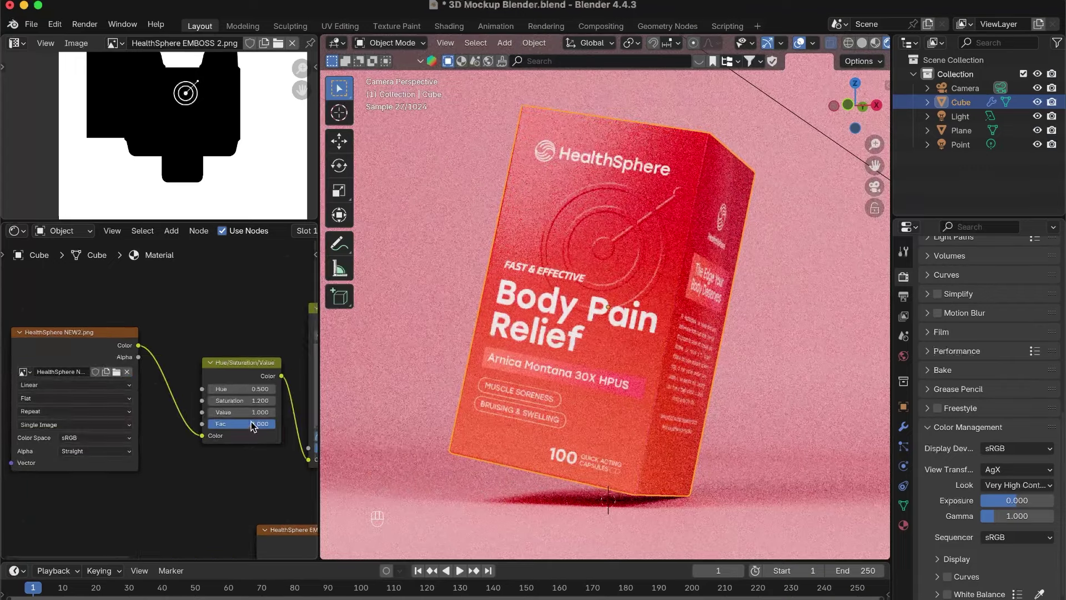
Step: Set the Hue/Saturation/Value node's Saturation to 1.5 and its Value to 0.95
{"action": "double_click", "coordinate": [244, 398]}
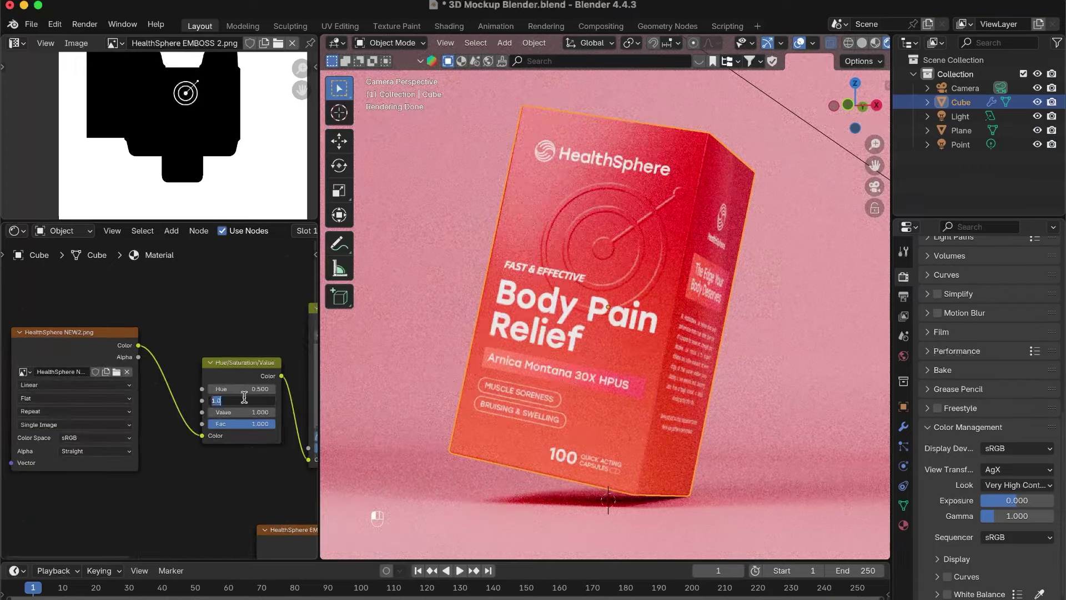
{"action": "type", "text": "1.5"}
{"action": "key", "text": "Return"}
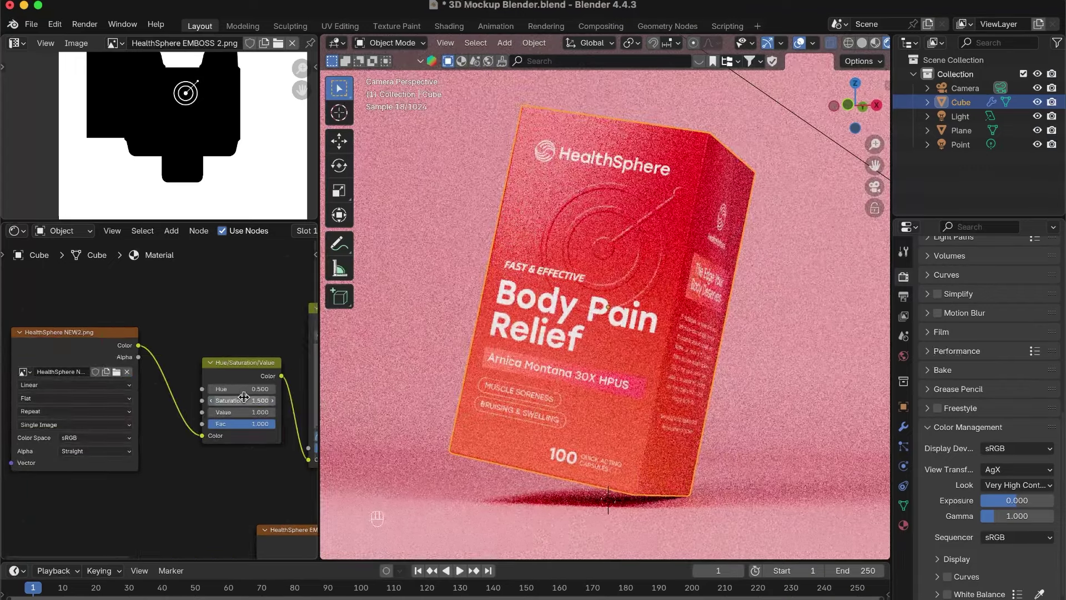
{"action": "double_click", "coordinate": [257, 413]}
{"action": "type", "text": "."}
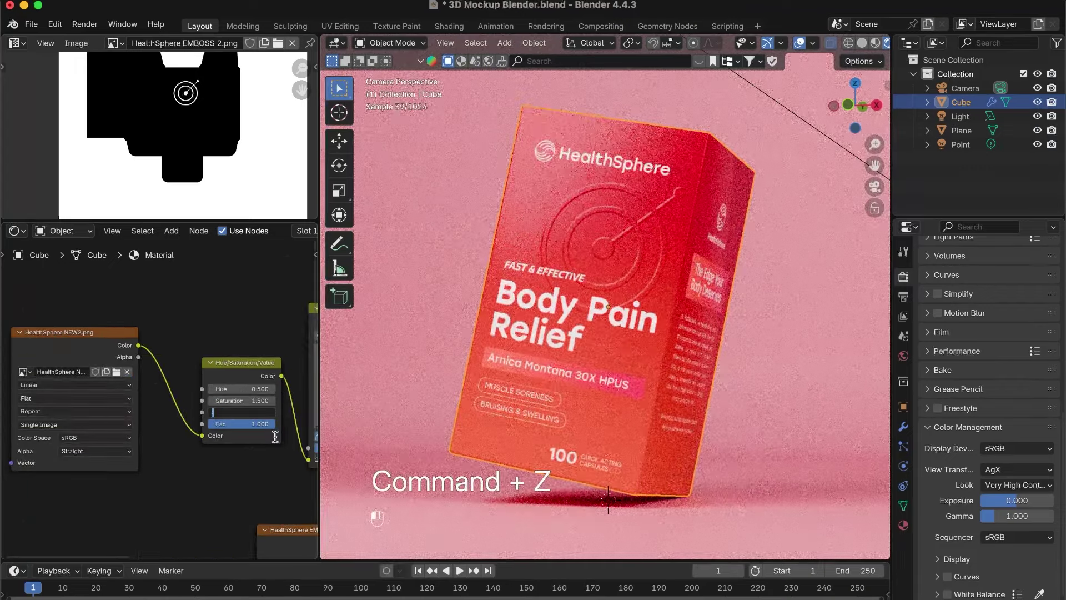
{"action": "type", "text": ".9"}
{"action": "key", "text": "Return"}
{"action": "double_click", "coordinate": [223, 414]}
{"action": "type", "text": ".95"}
{"action": "key", "text": "Return"}
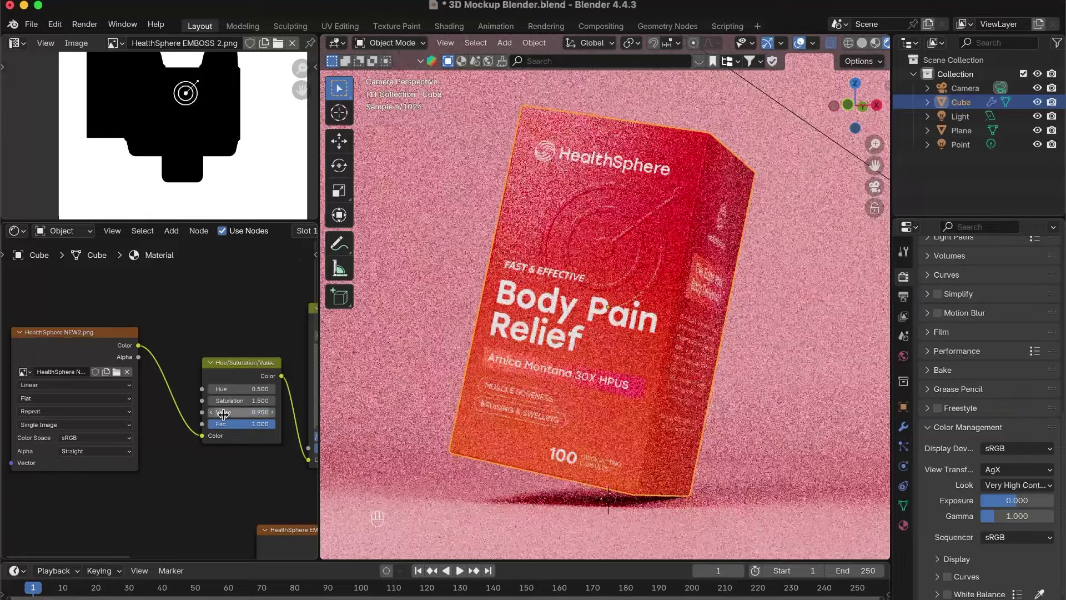
Step: Raise the green channel in the RGB Curves node and move the combined curve's point to about 0.65, 0.35
{"action": "middle_click_drag", "start_coordinate": [259, 392], "coordinate": [129, 401]}
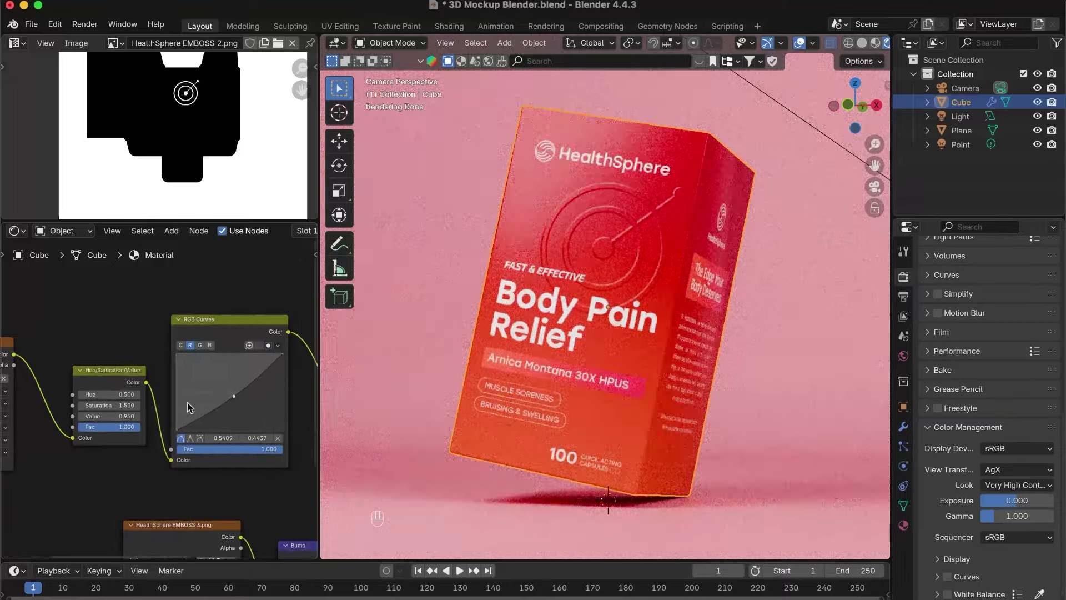
{"action": "left_click", "coordinate": [201, 346]}
{"action": "left_click_drag", "start_coordinate": [235, 388], "coordinate": [218, 376]}
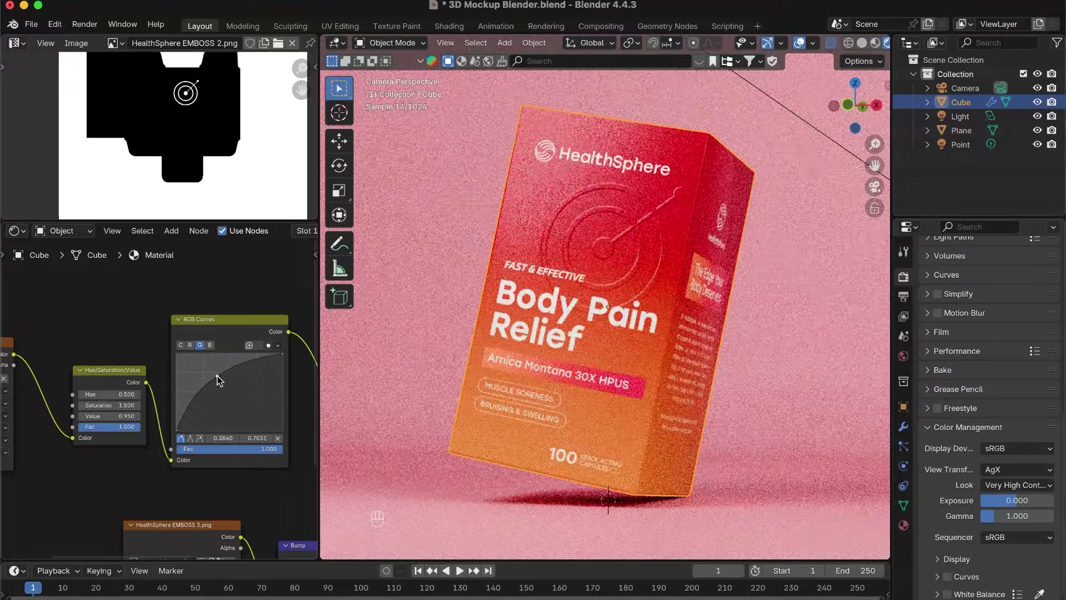
{"action": "left_click_drag", "start_coordinate": [218, 376], "coordinate": [217, 378]}
{"action": "left_click_drag", "start_coordinate": [217, 378], "coordinate": [246, 403]}
{"action": "left_click", "coordinate": [179, 344]}
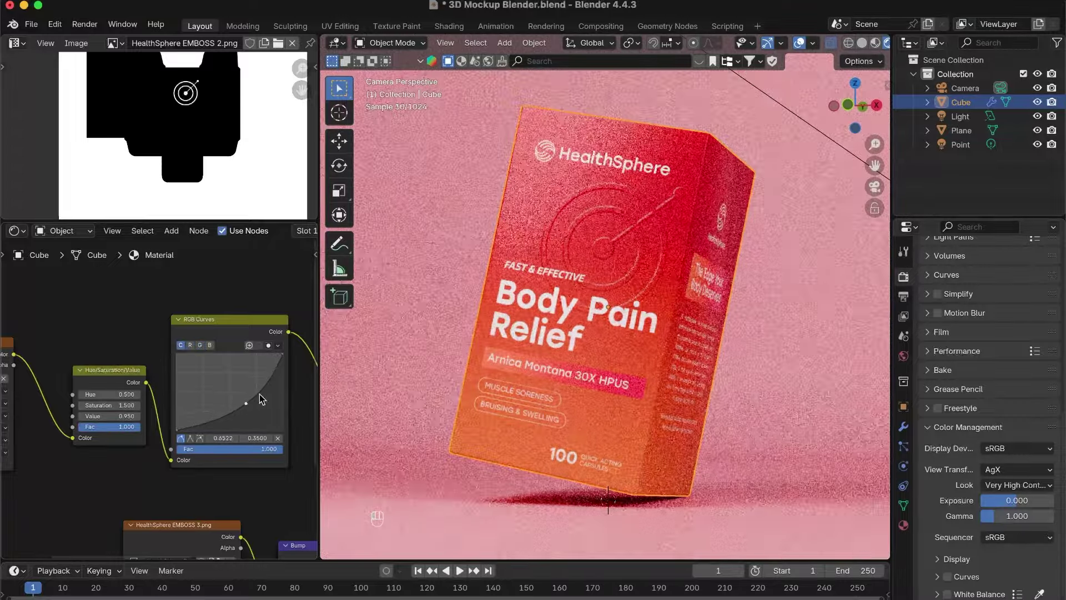
Step: Readjust the green channel curve and move the combined curve's point to about 0.62, 0.34
{"action": "left_click", "coordinate": [200, 345]}
{"action": "left_click_drag", "start_coordinate": [220, 383], "coordinate": [217, 372]}
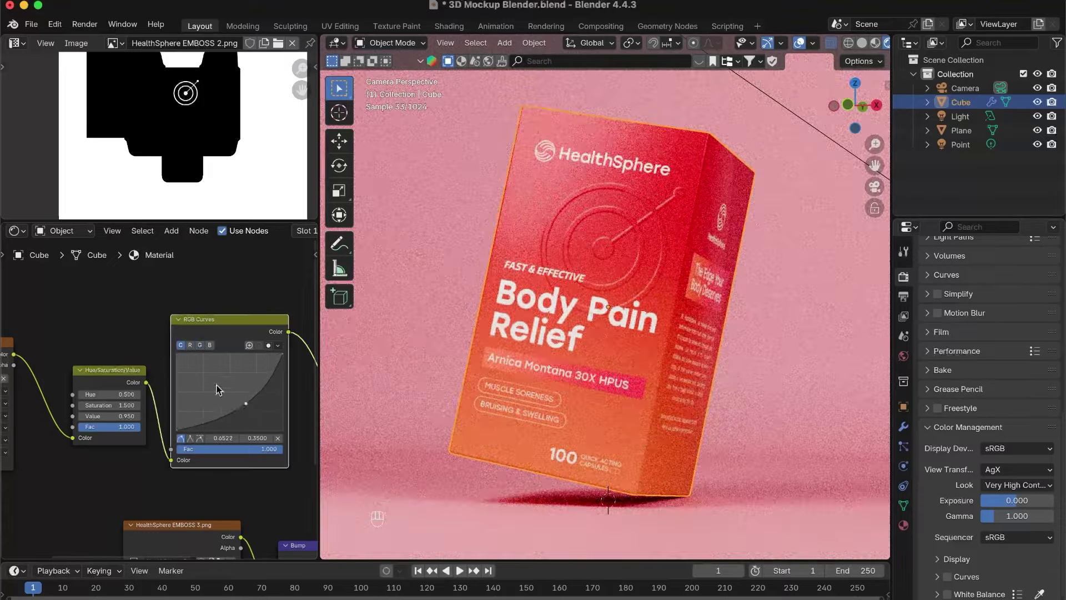
{"action": "left_click_drag", "start_coordinate": [242, 400], "coordinate": [243, 404]}
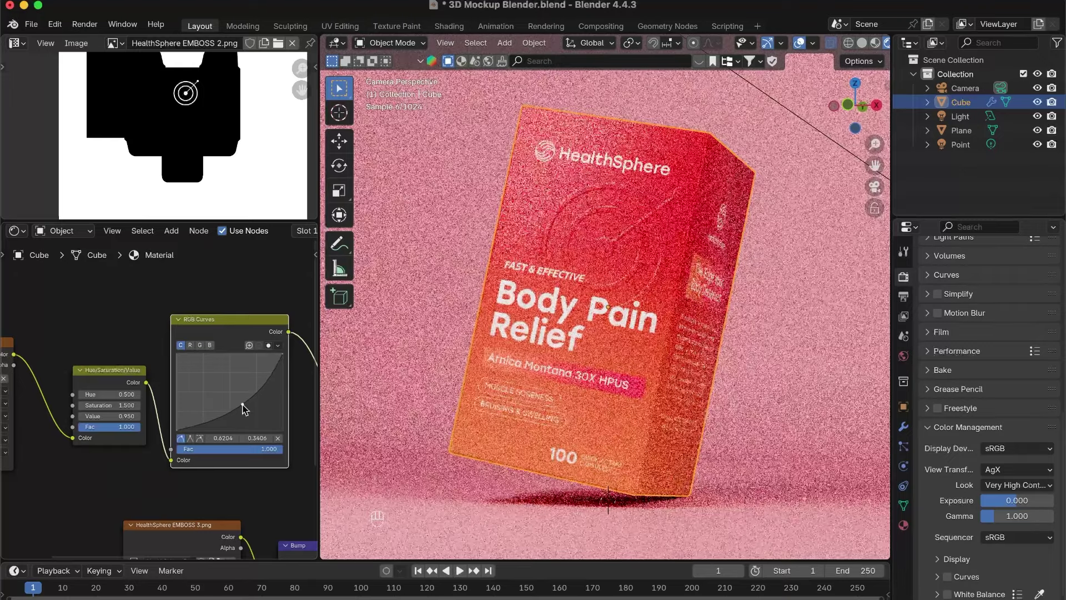
Step: Set the Hue/Saturation/Value node's Value to 0.9, select the backdrop plane and save the Blender file
{"action": "double_click", "coordinate": [124, 415]}
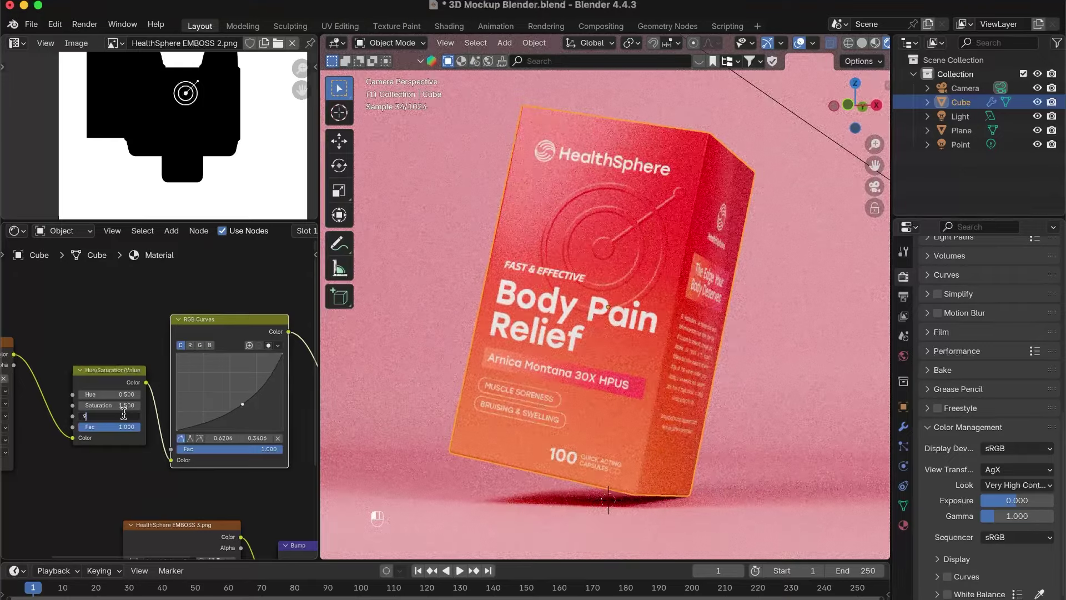
{"action": "type", "text": ".9"}
{"action": "key", "text": "Return"}
{"action": "left_click", "coordinate": [736, 305]}
{"action": "key", "text": "super+s"}
Step: Render the camera view of the box and widen the render window to fit the whole image
{"action": "scroll", "coordinate": [544, 255], "scroll_direction": "down", "scroll_amount": 1}
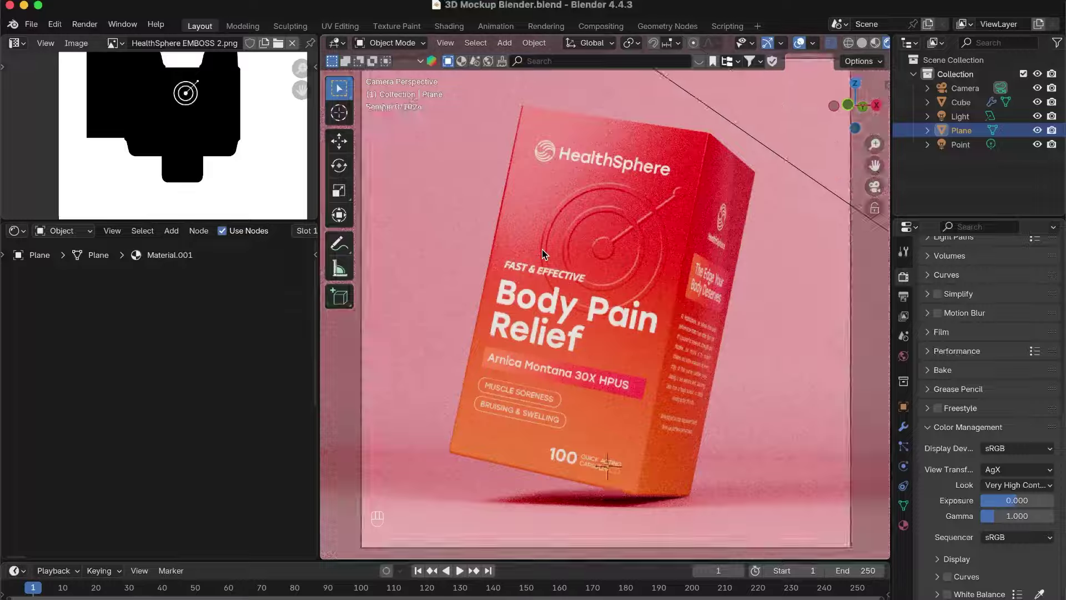
{"action": "left_click_drag", "start_coordinate": [319, 167], "coordinate": [165, 167]}
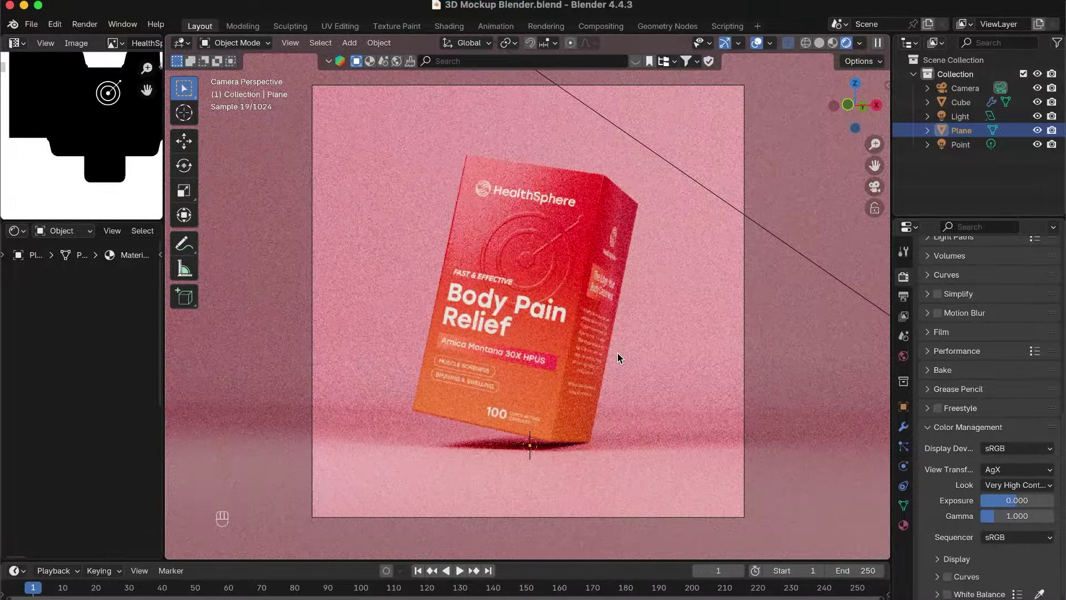
{"action": "key", "text": "super+F12"}
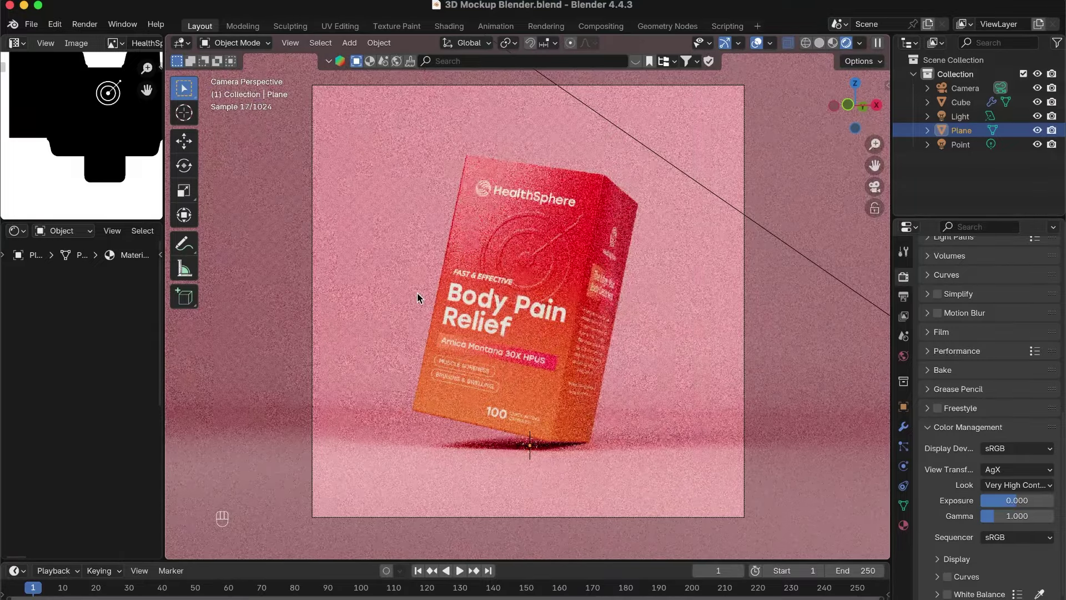
{"action": "key", "text": "F12"}
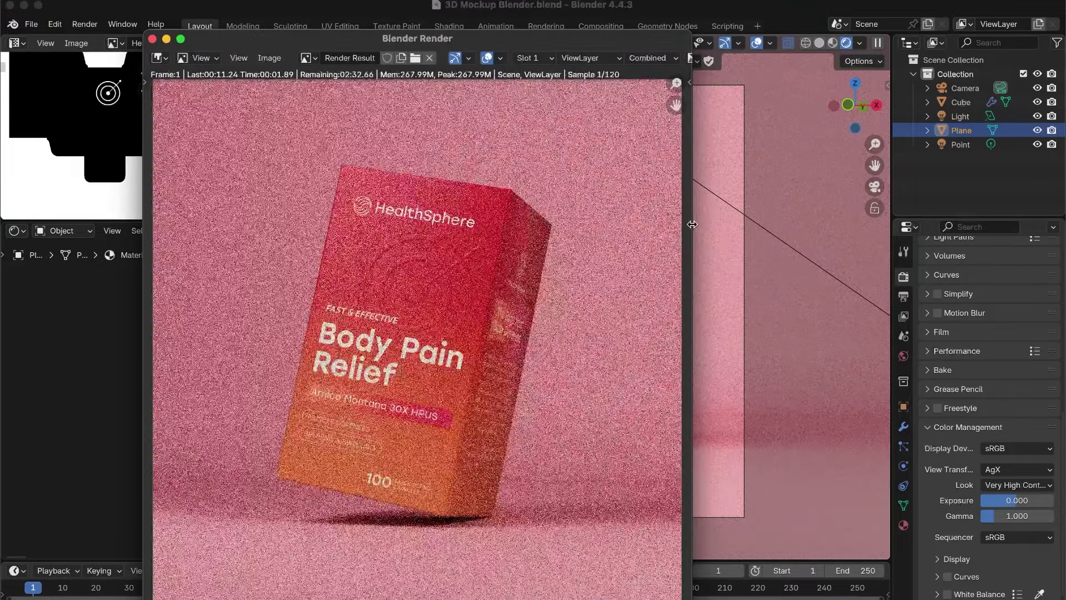
{"action": "left_click_drag", "start_coordinate": [689, 229], "coordinate": [908, 251]}
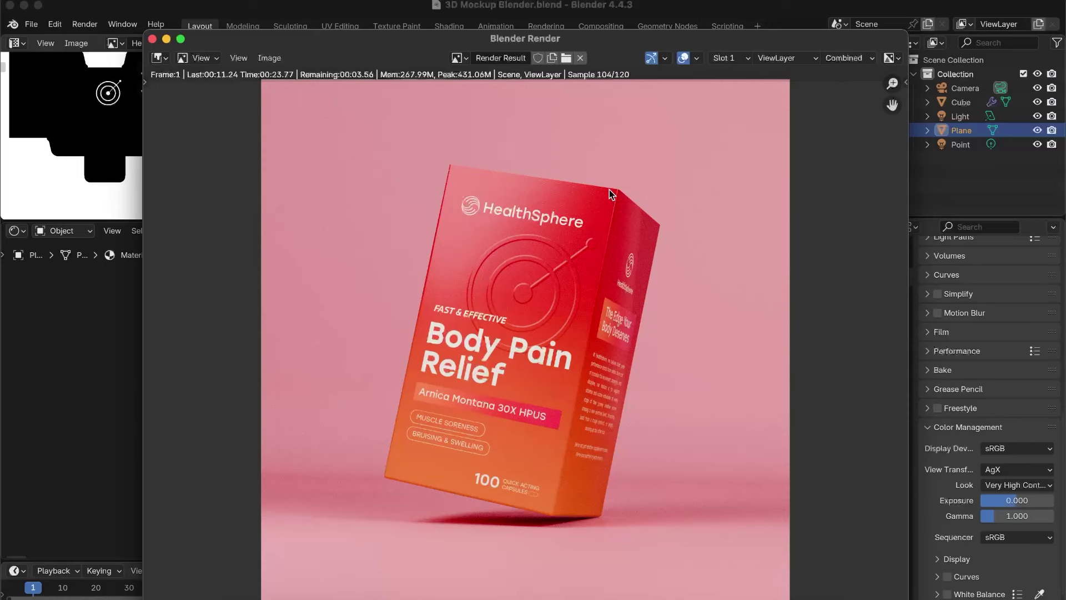
Step: Save the rendered image as a PNG named HealthSphere Mockup FINAL in the project folder
{"action": "left_click", "coordinate": [276, 59]}
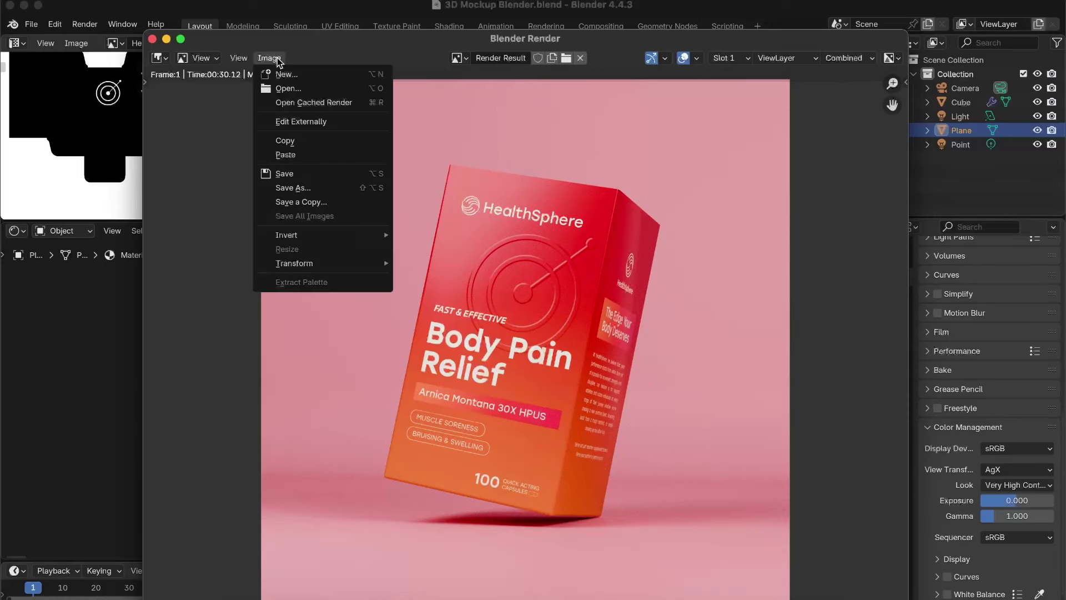
{"action": "left_click", "coordinate": [295, 187]}
{"action": "left_click", "coordinate": [392, 530]}
{"action": "type", "text": "HealthSphere Mockup FINAL"}
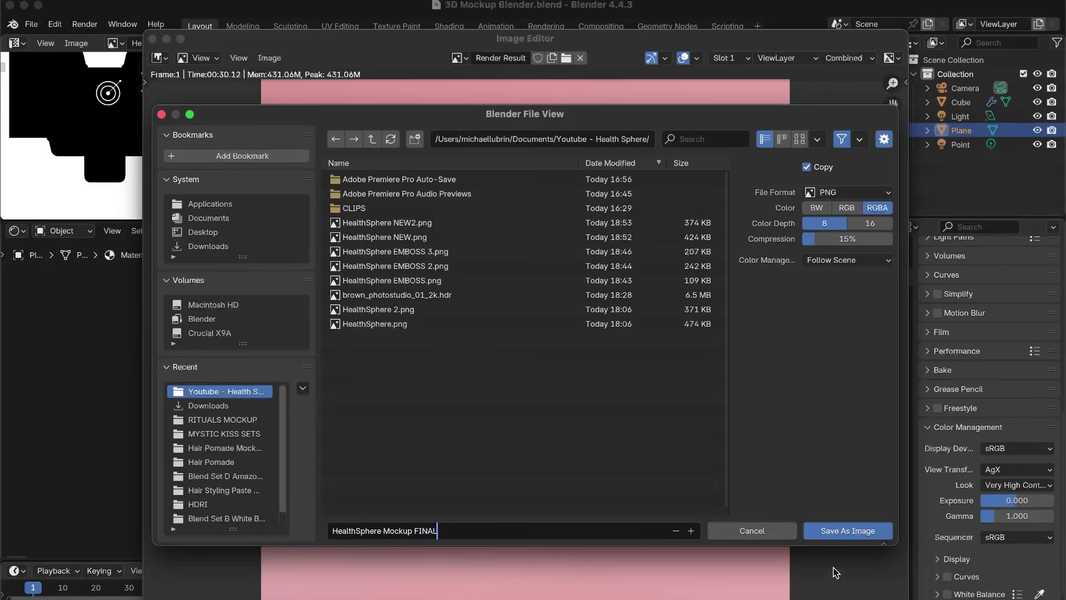
{"action": "left_click", "coordinate": [838, 534]}
{"action": "left_click", "coordinate": [839, 531]}
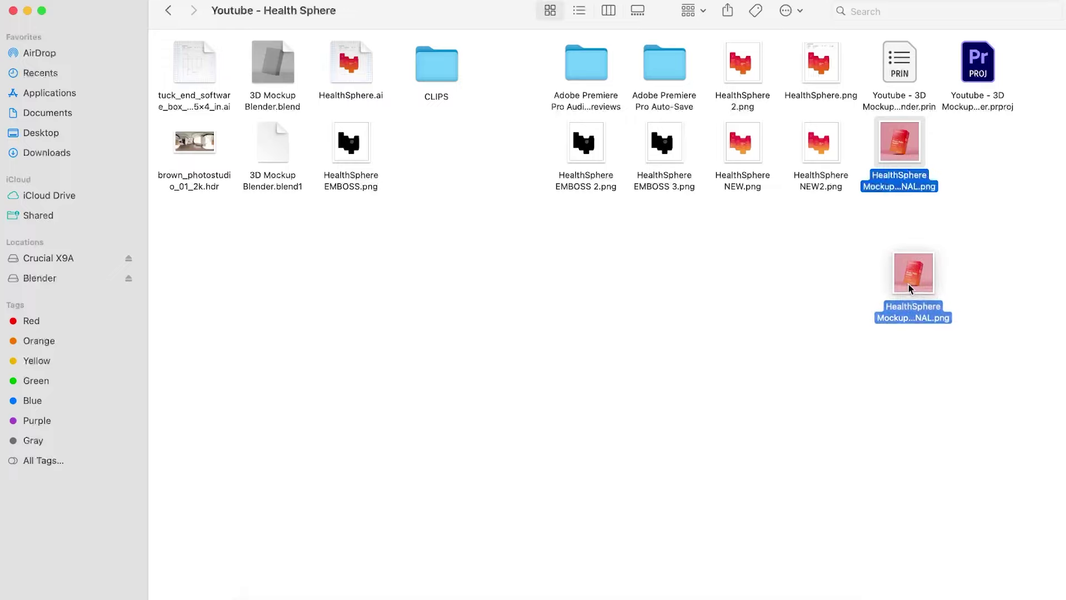
Step: Open HealthSphere Mockup FINAL.png in Photoshop and add a Vibrance adjustment layer with vibrance +12 and saturation +6
{"action": "key", "text": "super+Tab"}
{"action": "mouse_move", "coordinate": [908, 284]}
{"action": "left_mouse_down"}
{"action": "mouse_move", "coordinate": [508, 167]}
{"action": "mouse_move", "coordinate": [490, 365]}
{"action": "left_mouse_up"}
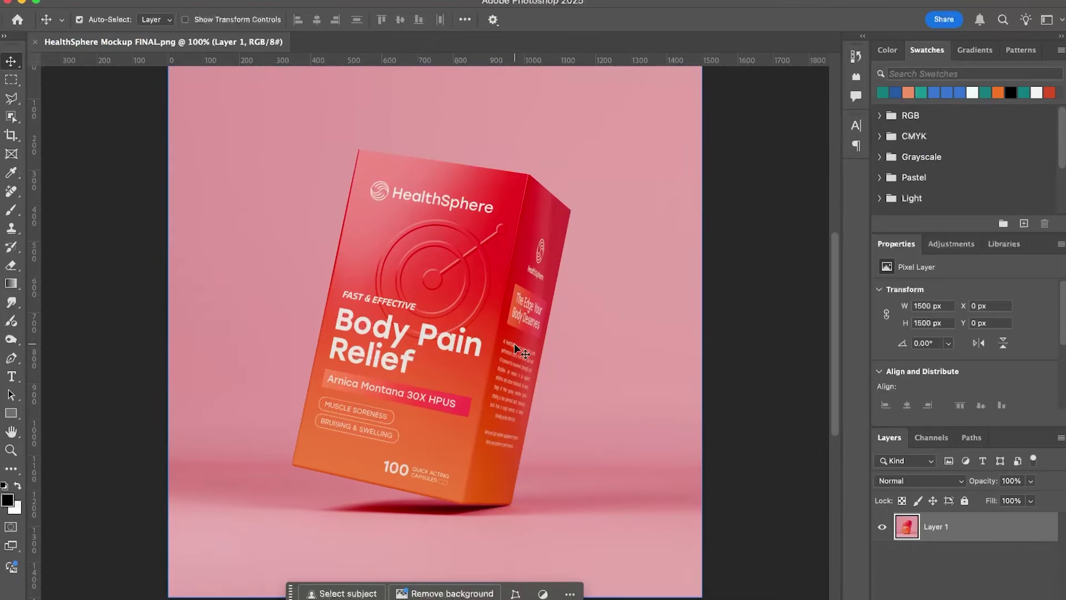
{"action": "left_click", "coordinate": [953, 244]}
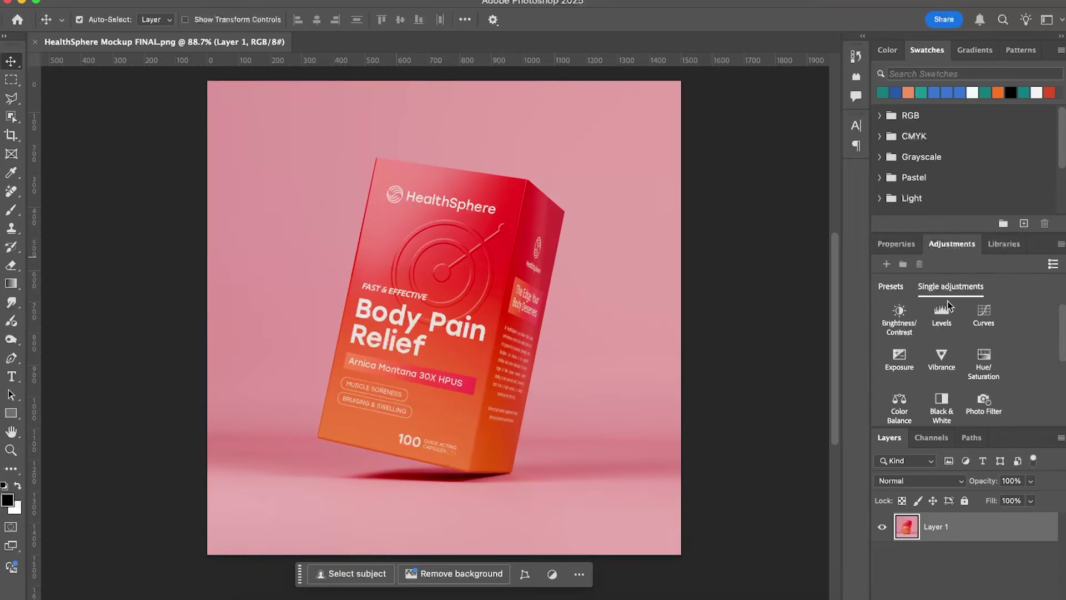
{"action": "left_click", "coordinate": [939, 356]}
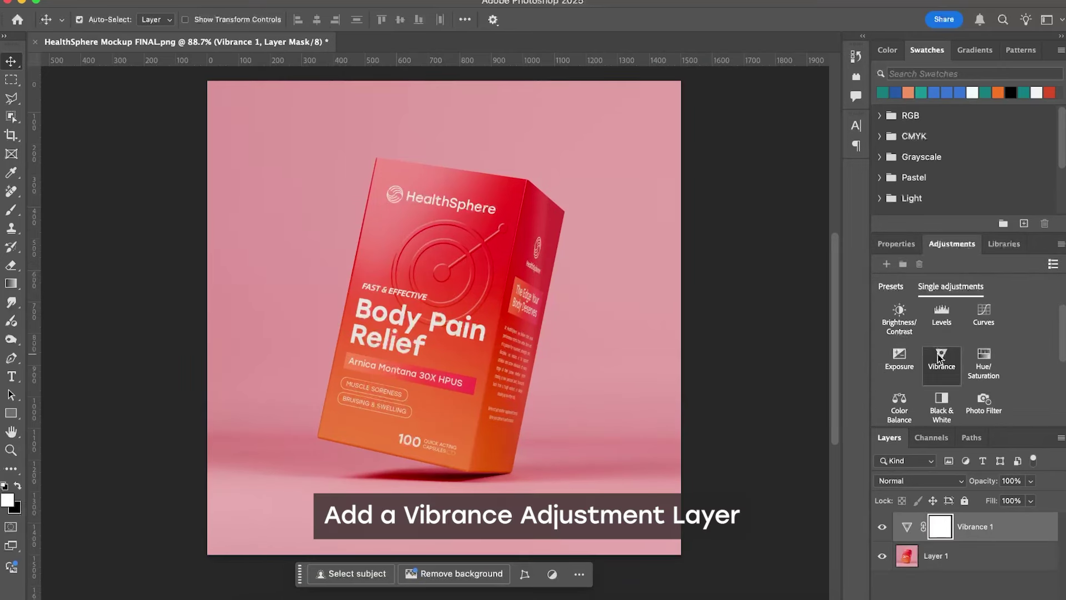
{"action": "left_click_drag", "start_coordinate": [965, 304], "coordinate": [969, 331]}
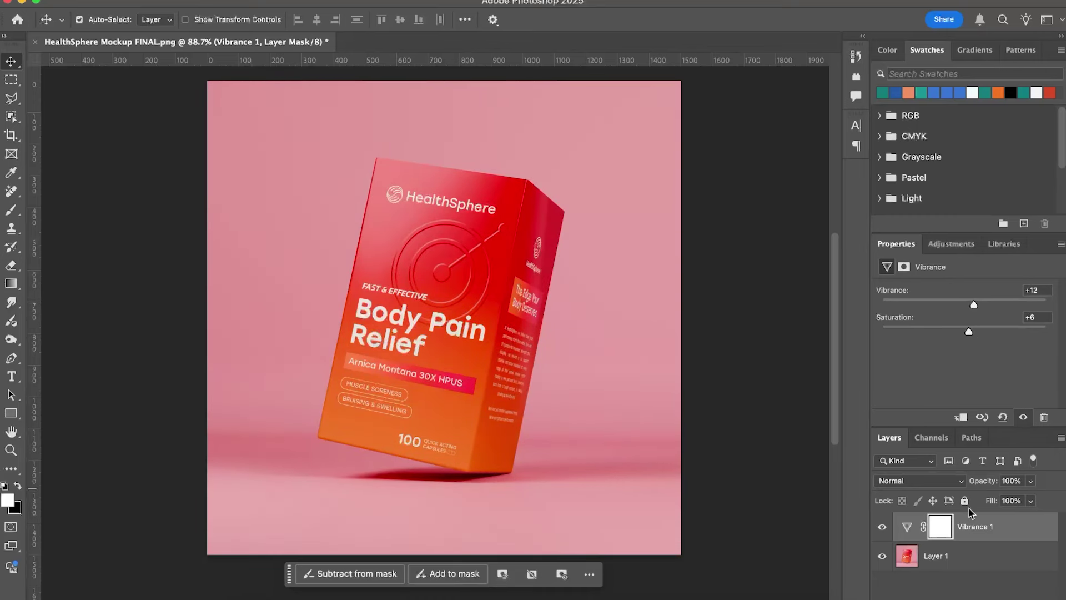
Step: Apply a Sharpen filter to the render on Layer 1
{"action": "left_click", "coordinate": [969, 556]}
{"action": "left_click", "coordinate": [352, 0]}
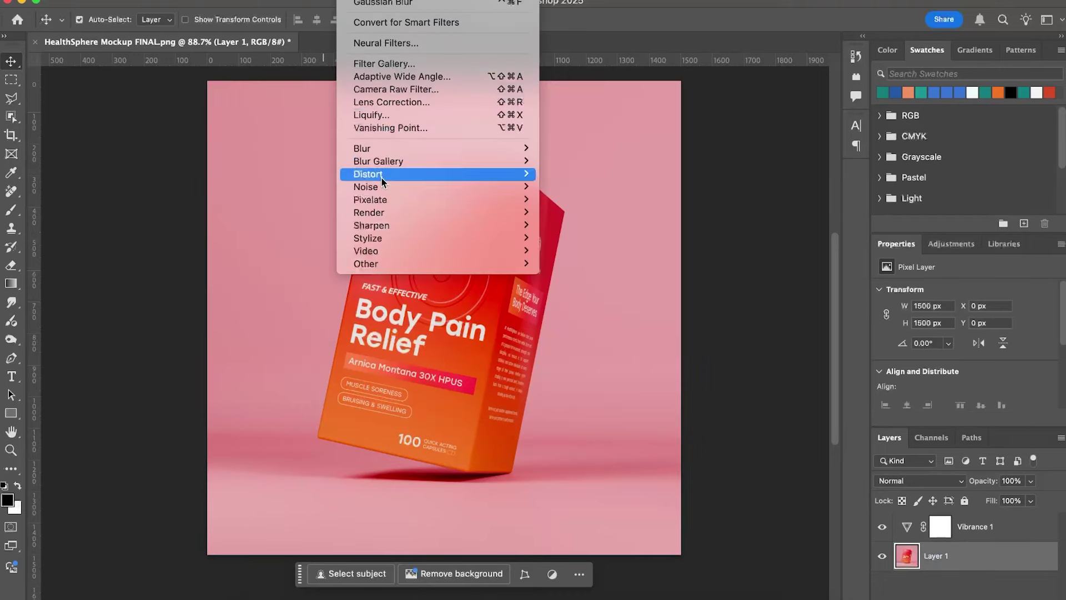
{"action": "mouse_move", "coordinate": [399, 226]}
{"action": "left_click", "coordinate": [561, 225]}
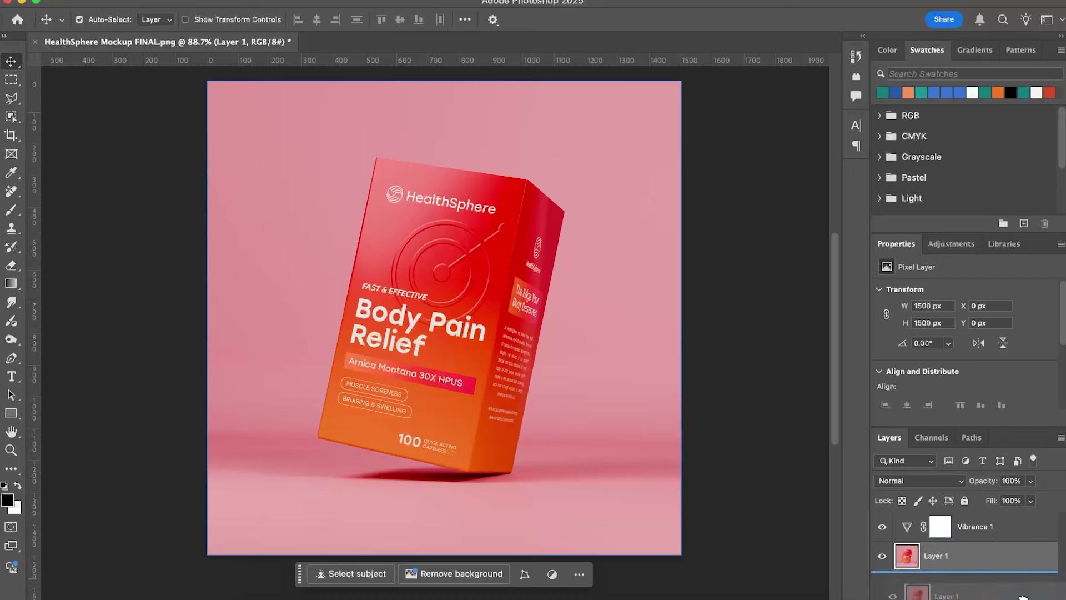
Step: Duplicate Layer 1, select the box with the Object Selection tool and mask the copy to that selection
{"action": "key", "text": "super+j"}
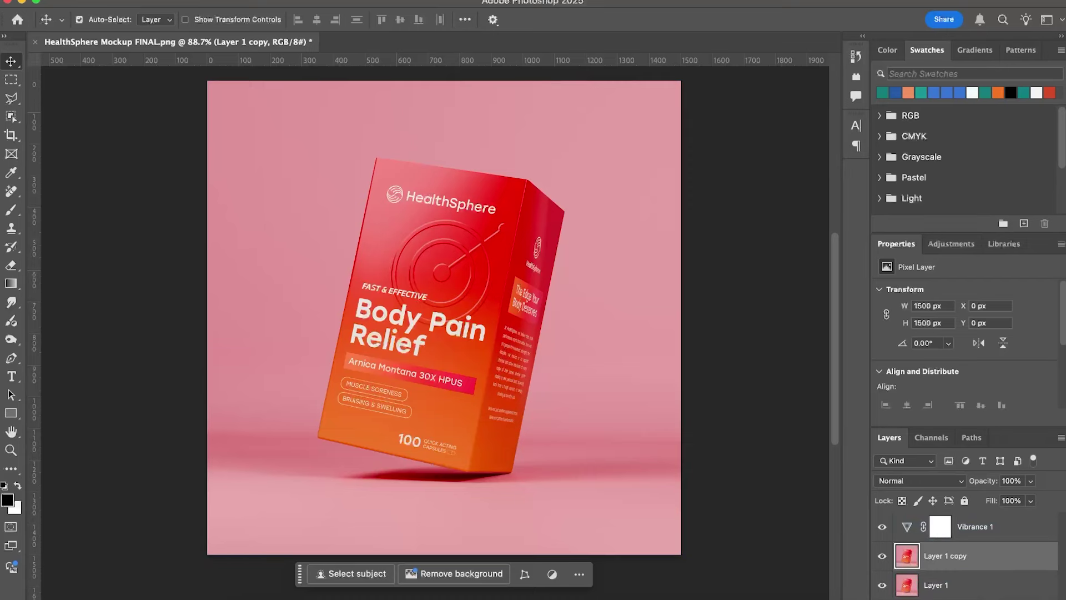
{"action": "left_click", "coordinate": [303, 1]}
{"action": "left_click", "coordinate": [332, 143]}
{"action": "key", "text": "w"}
{"action": "scroll", "coordinate": [652, 398], "scroll_direction": "down", "scroll_amount": 3, "text": "alt"}
{"action": "left_click_drag", "start_coordinate": [559, 413], "coordinate": [580, 343]}
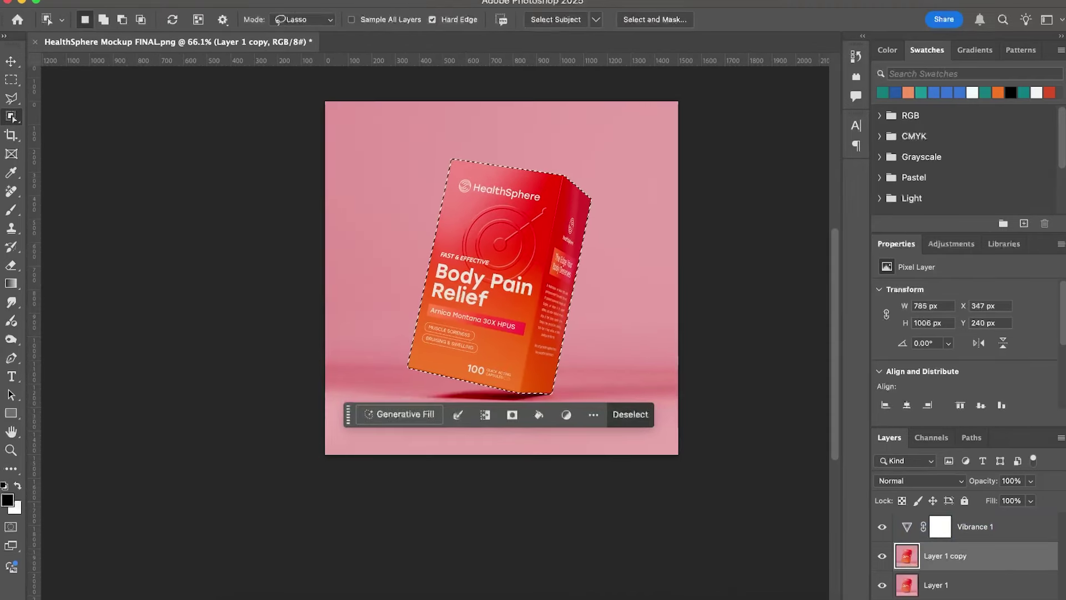
{"action": "left_click", "coordinate": [957, 593]}
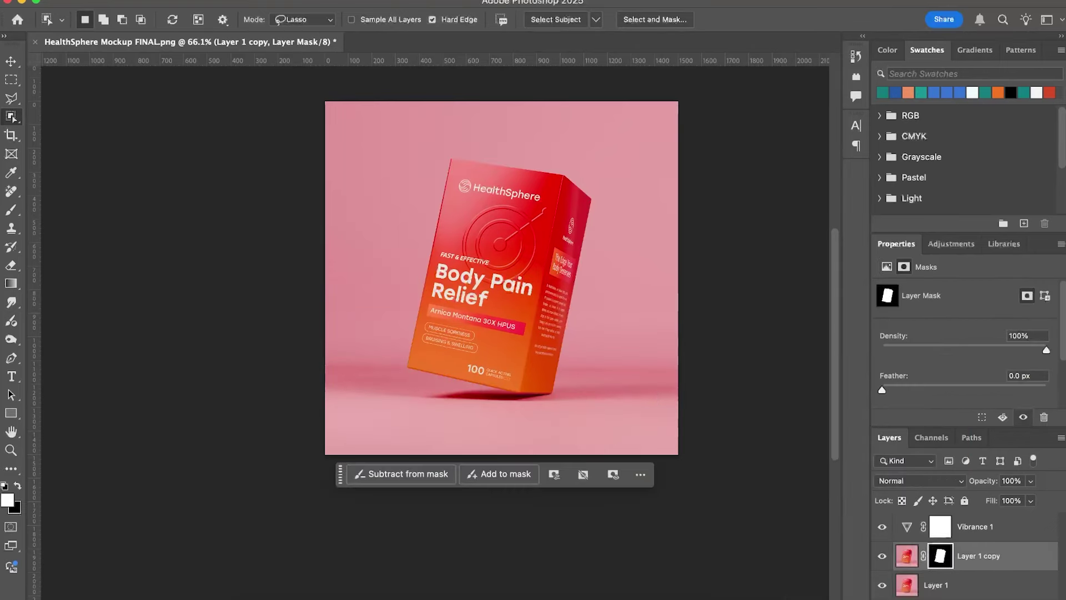
Step: Draw a gradient fill between Layer 1 and the masked box copy, and set its style to radial
{"action": "left_click", "coordinate": [957, 590]}
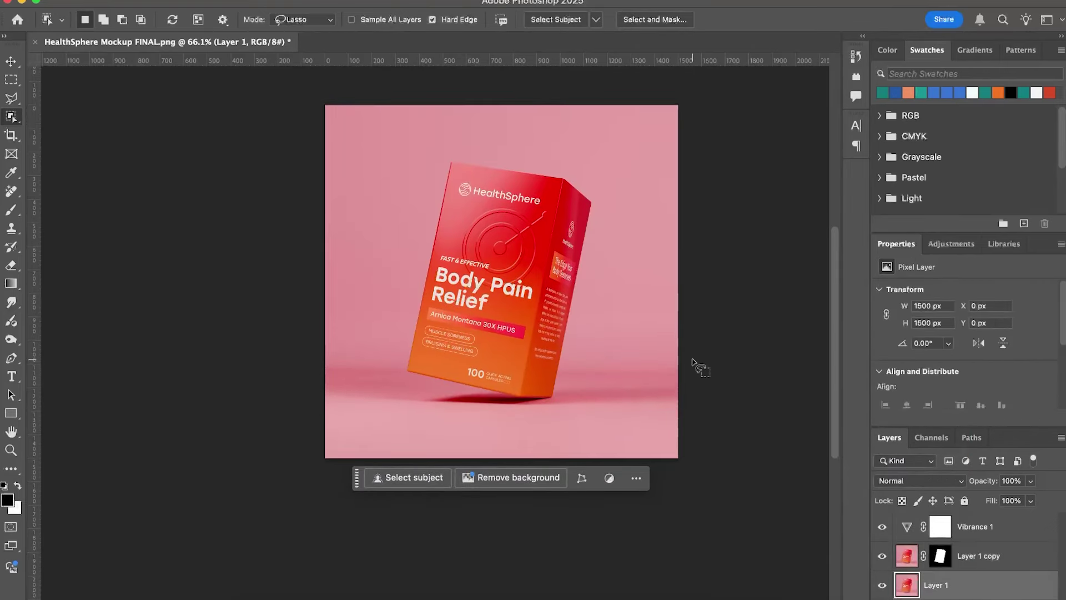
{"action": "scroll", "coordinate": [588, 288], "scroll_direction": "up", "scroll_amount": 3, "text": "alt"}
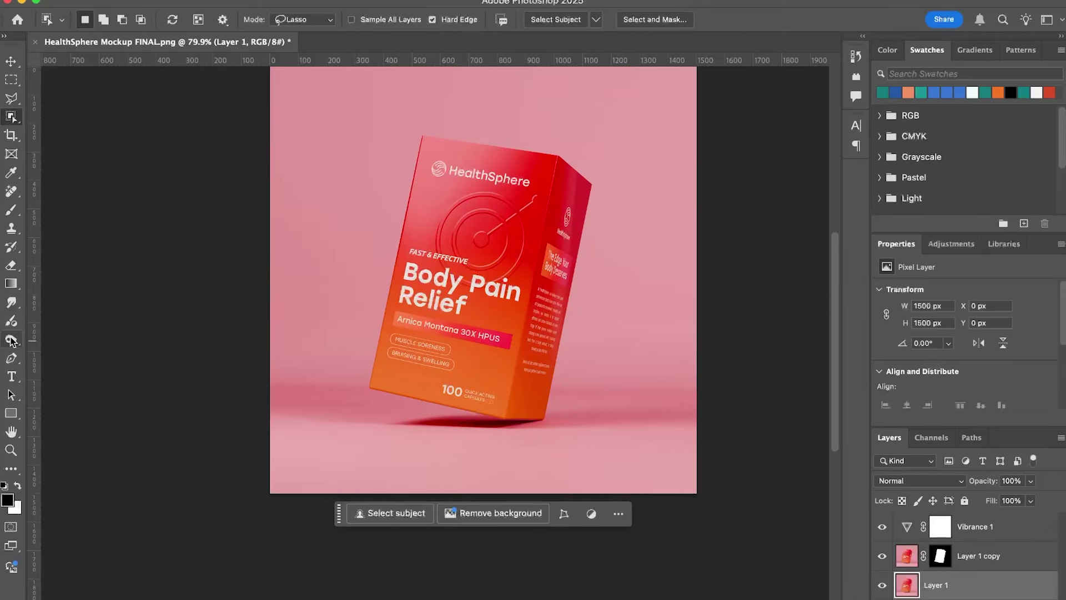
{"action": "left_click", "coordinate": [12, 285]}
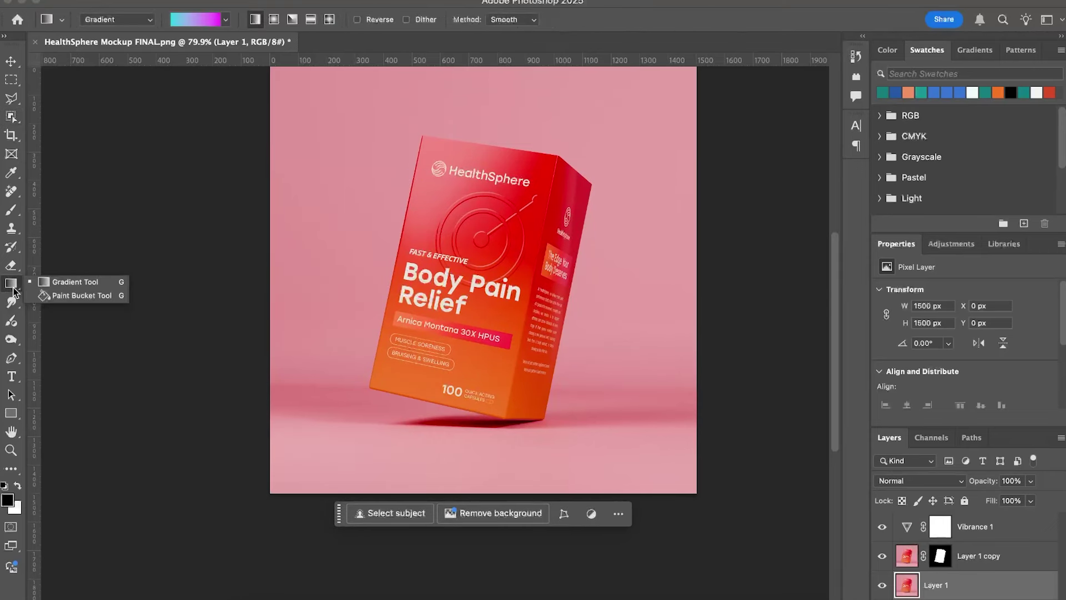
{"action": "left_click", "coordinate": [63, 282]}
{"action": "left_click_drag", "start_coordinate": [496, 287], "coordinate": [625, 280]}
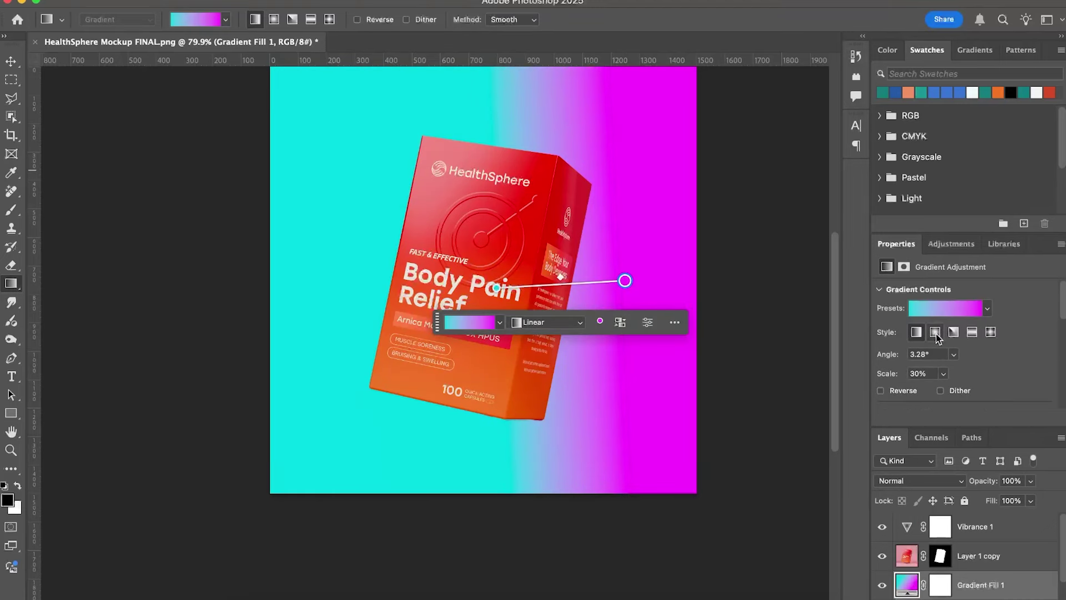
{"action": "left_click", "coordinate": [935, 332]}
Step: Apply the black-to-transparent preset from the Basics group to the radial gradient
{"action": "left_click", "coordinate": [988, 308]}
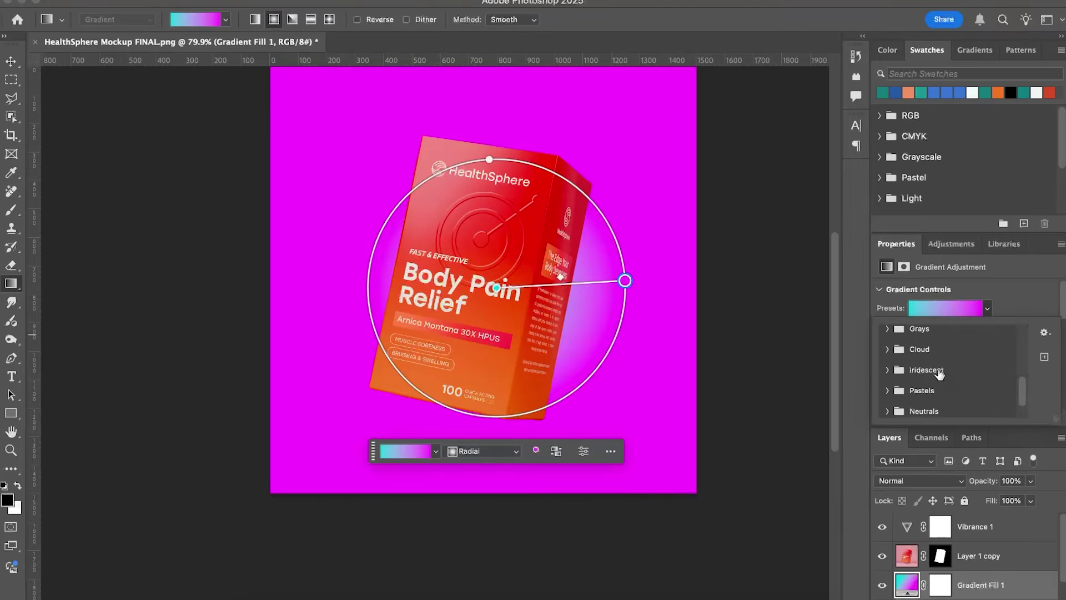
{"action": "left_click", "coordinate": [886, 335]}
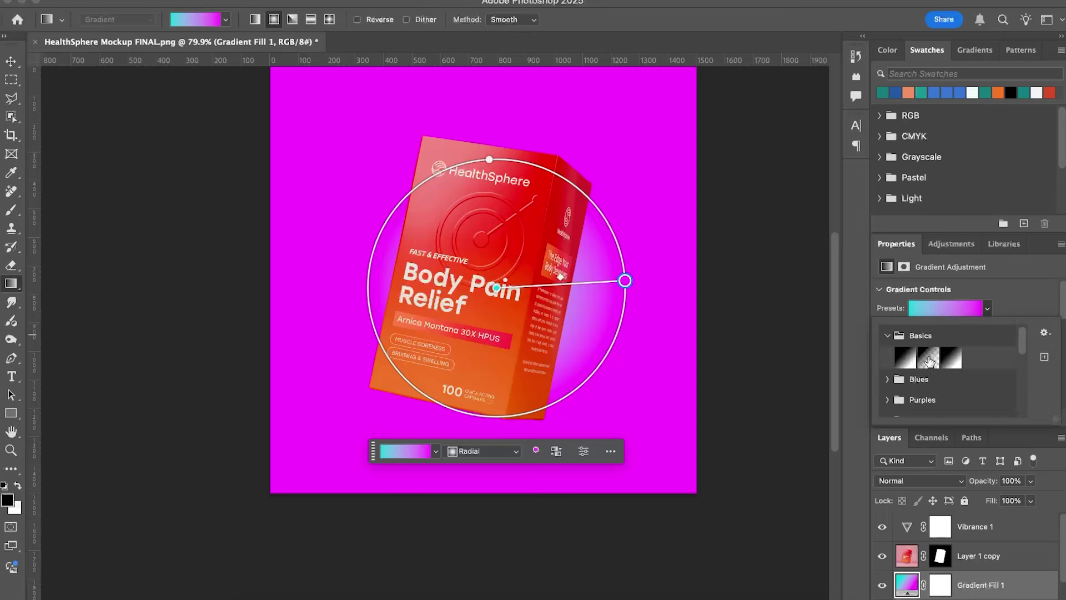
{"action": "left_click", "coordinate": [927, 357]}
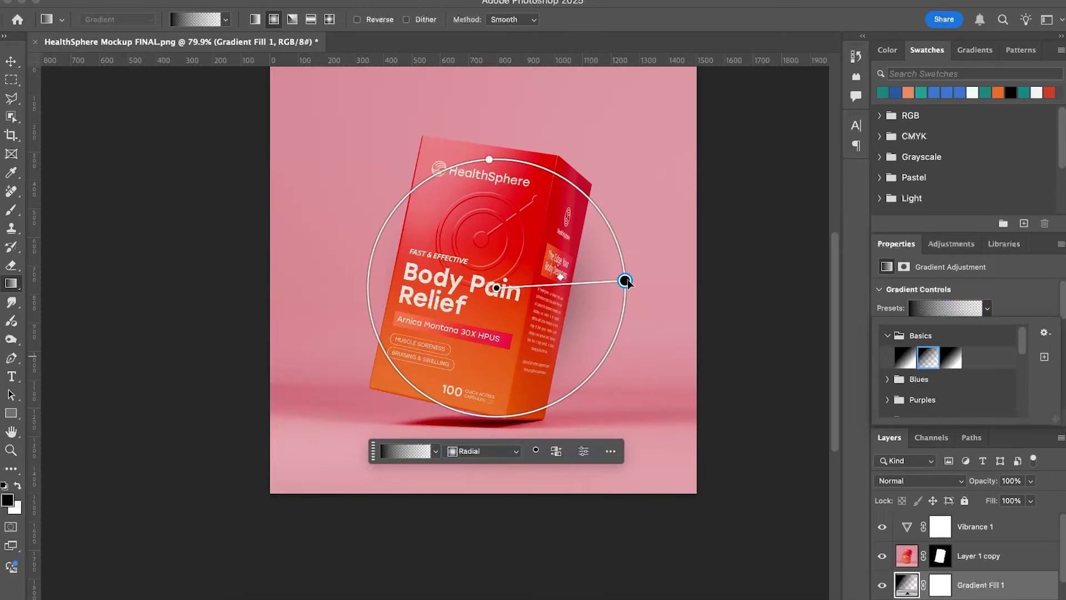
Step: Change both color stops of the gradient fill from black to white
{"action": "left_click", "coordinate": [884, 315]}
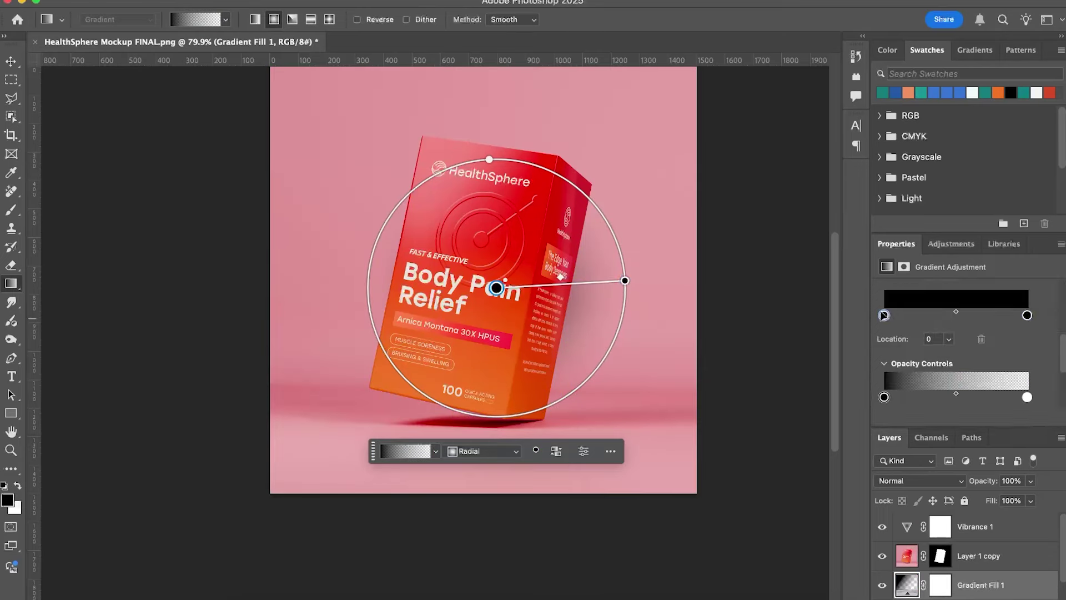
{"action": "double_click", "coordinate": [883, 316]}
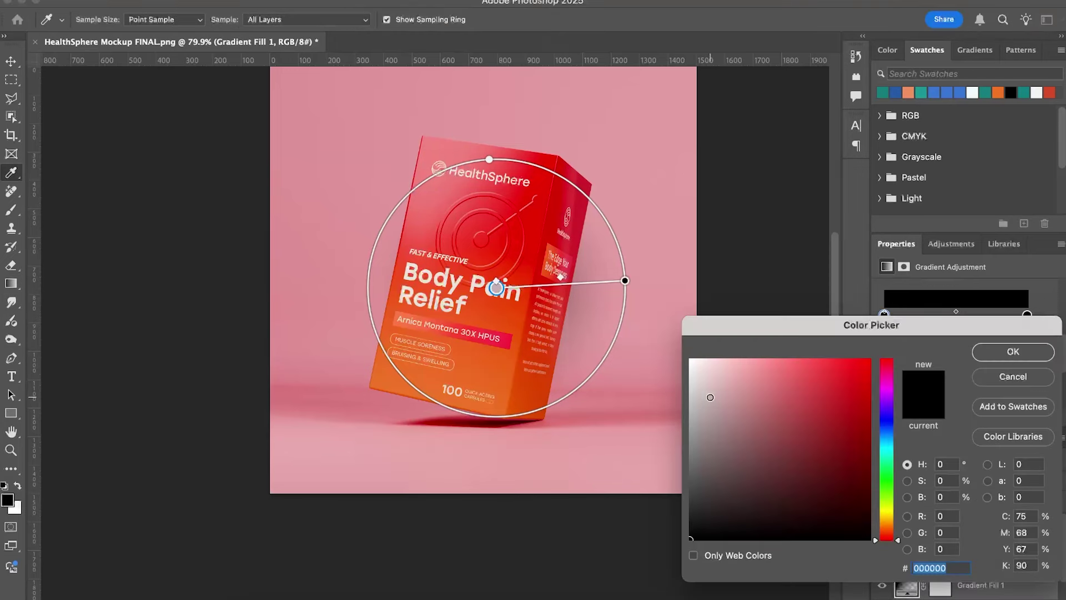
{"action": "left_click", "coordinate": [690, 359]}
{"action": "left_click", "coordinate": [1013, 353]}
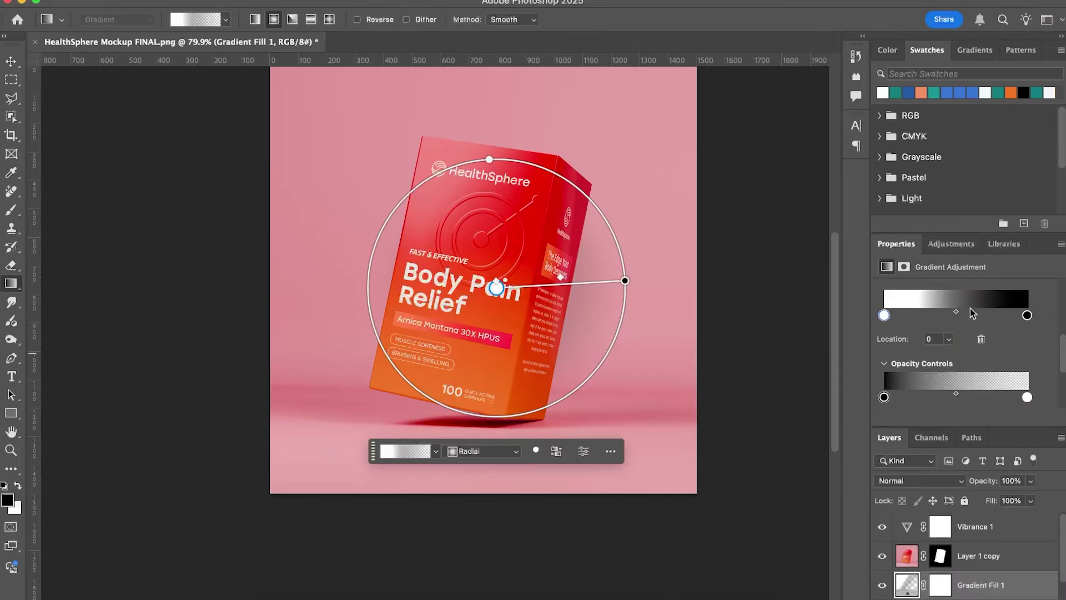
{"action": "left_click", "coordinate": [1024, 316]}
{"action": "left_click_drag", "start_coordinate": [1024, 316], "coordinate": [1045, 327]}
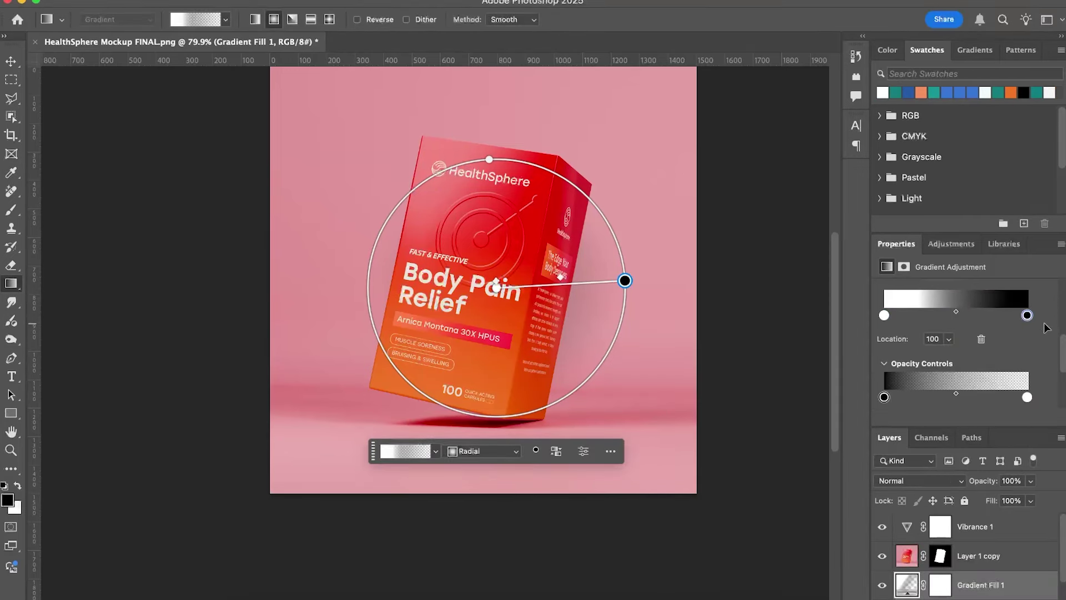
{"action": "double_click", "coordinate": [1028, 316]}
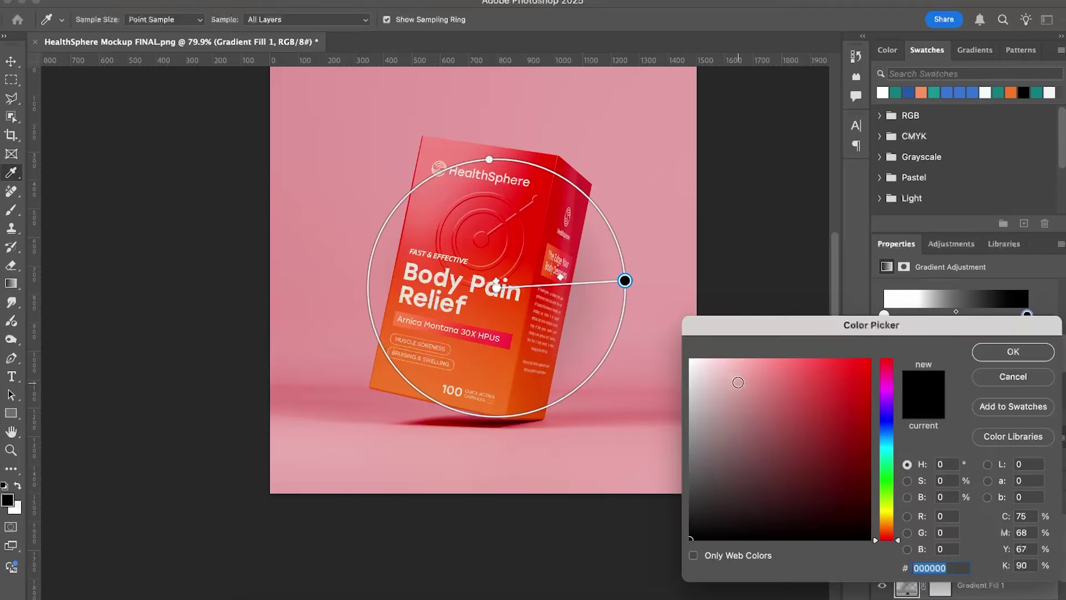
{"action": "left_click_drag", "start_coordinate": [737, 381], "coordinate": [689, 358]}
{"action": "left_click", "coordinate": [1026, 358]}
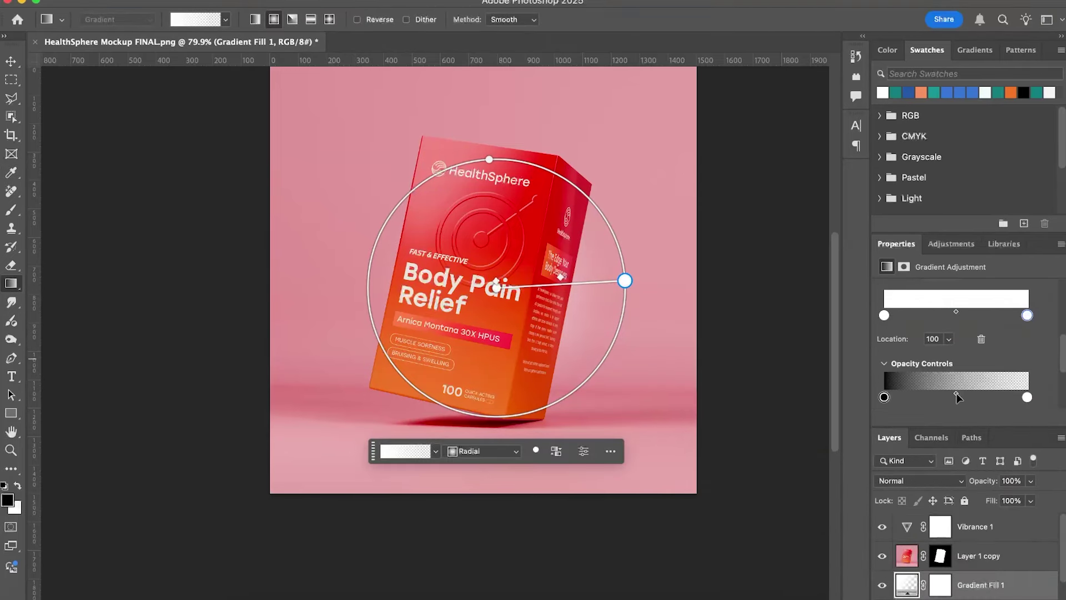
Step: Enlarge the radial glow beyond the canvas sides and move the gradient's color midpoint to location 38
{"action": "left_click_drag", "start_coordinate": [625, 280], "coordinate": [721, 183]}
{"action": "left_click_drag", "start_coordinate": [604, 233], "coordinate": [577, 252]}
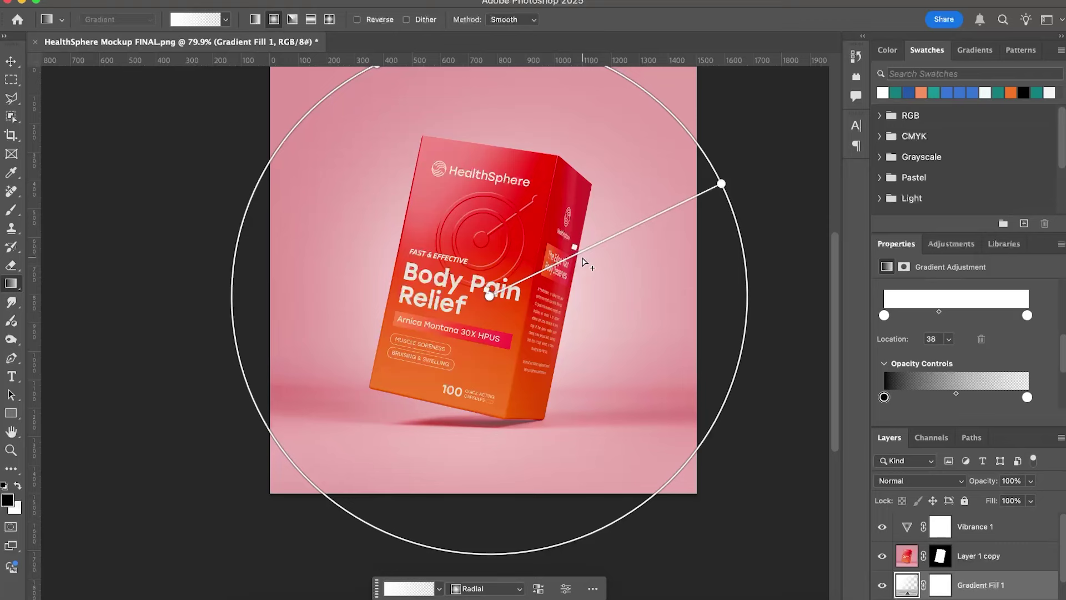
{"action": "scroll", "coordinate": [607, 284], "scroll_direction": "up", "scroll_amount": 3}
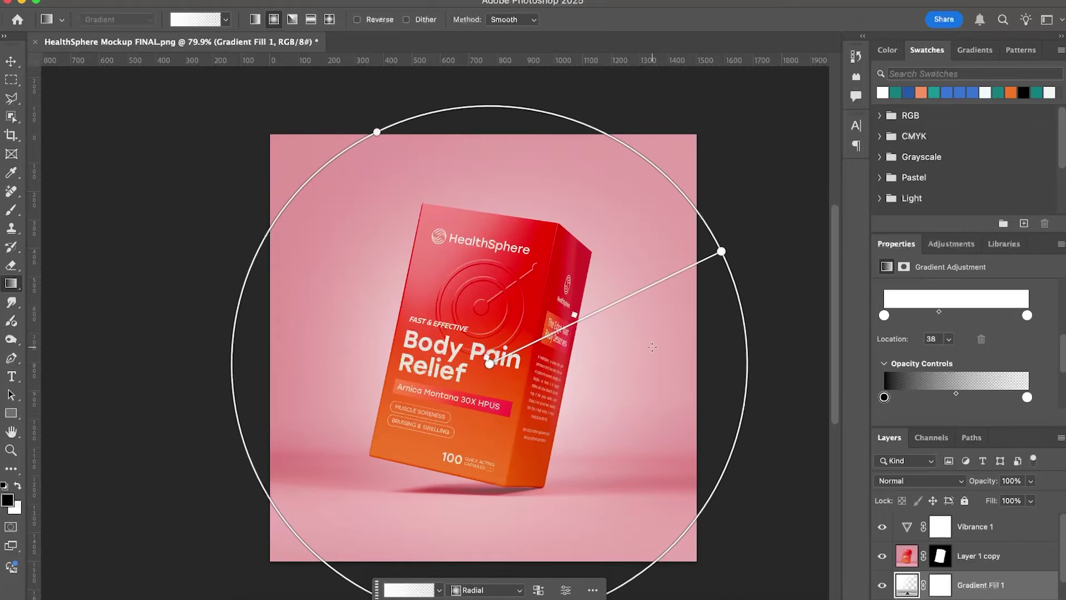
Step: Lower the gradient fill layer's opacity to 84%
{"action": "key", "text": "v"}
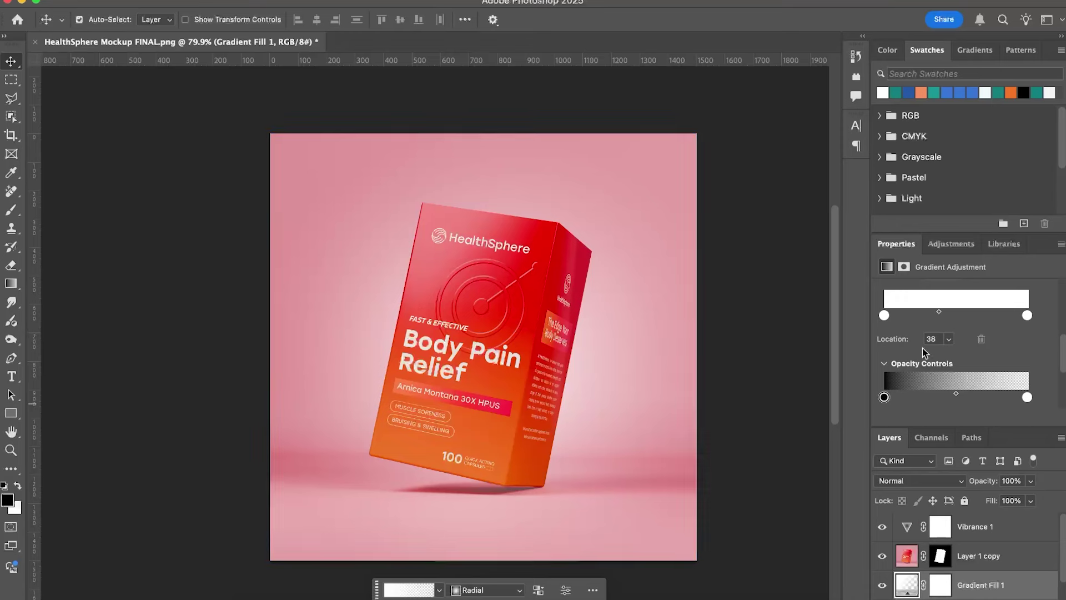
{"action": "left_click", "coordinate": [1030, 481]}
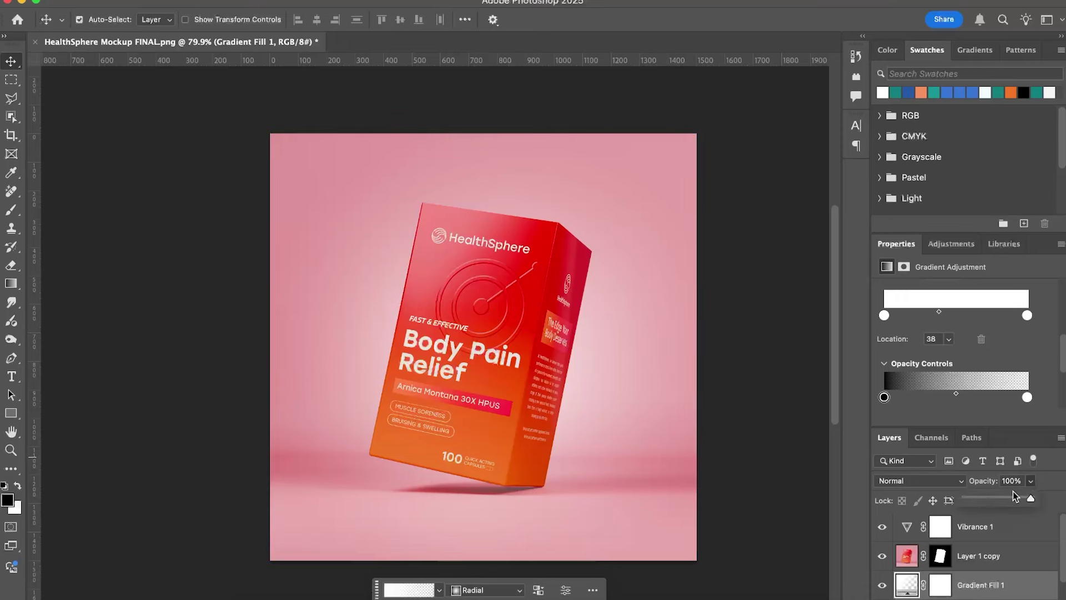
{"action": "left_click_drag", "start_coordinate": [1016, 497], "coordinate": [1011, 499]}
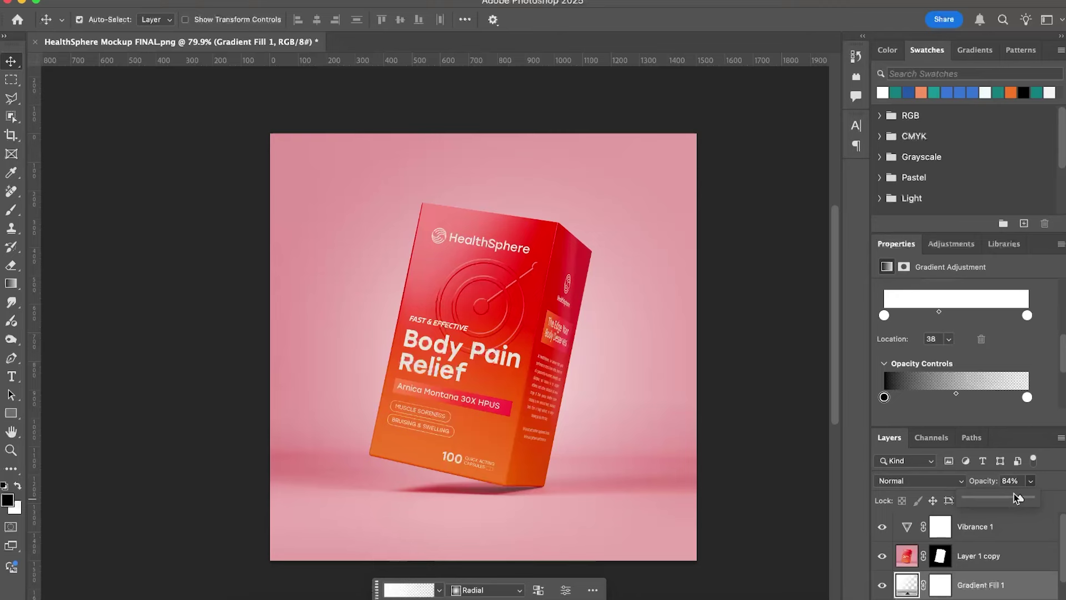
Step: Add a Hue/Saturation adjustment clipped to Layer 1 with hue +6, increased saturation and slightly reduced lightness
{"action": "scroll", "coordinate": [977, 555], "scroll_direction": "down", "scroll_amount": 1}
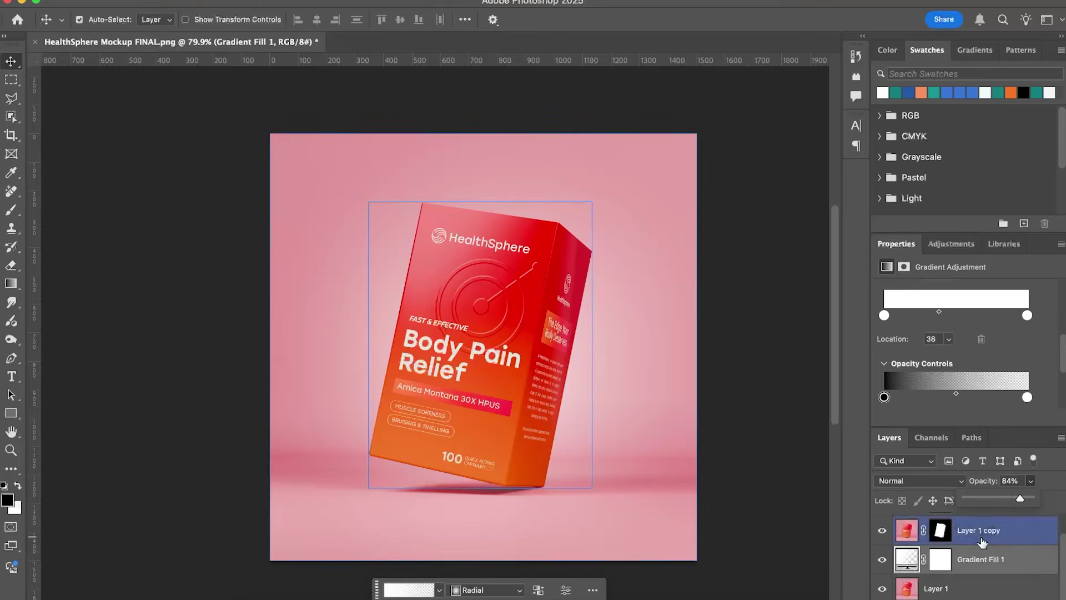
{"action": "left_click", "coordinate": [944, 587]}
{"action": "left_click", "coordinate": [952, 243]}
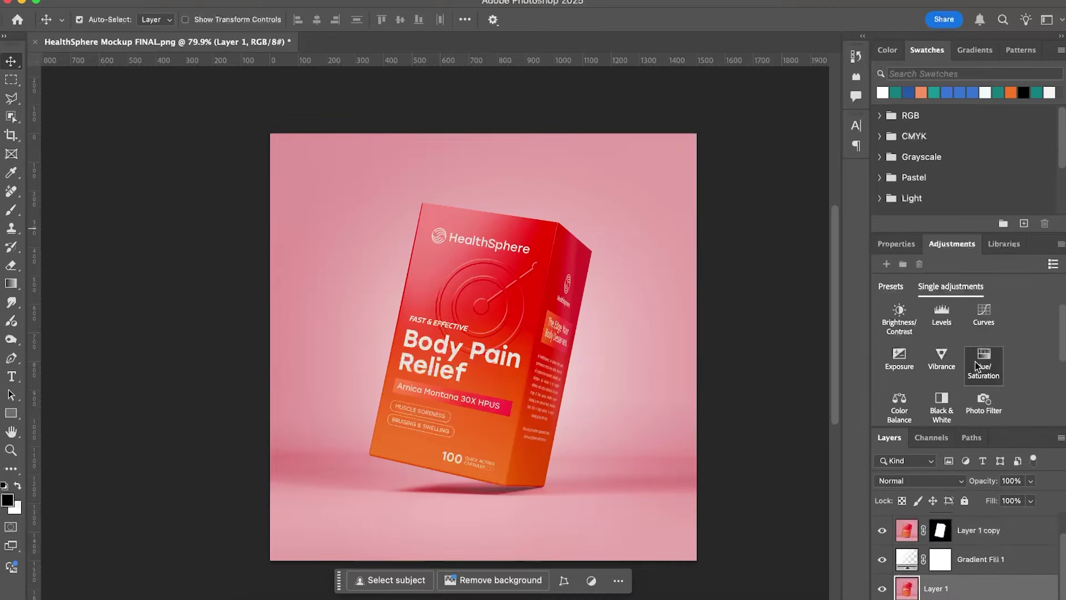
{"action": "left_click", "coordinate": [983, 360]}
{"action": "left_click", "coordinate": [966, 343]}
{"action": "mouse_move", "coordinate": [967, 347]}
{"action": "left_mouse_down"}
{"action": "mouse_move", "coordinate": [985, 345]}
{"action": "mouse_move", "coordinate": [924, 344]}
{"action": "mouse_move", "coordinate": [992, 340]}
{"action": "mouse_move", "coordinate": [940, 341]}
{"action": "mouse_move", "coordinate": [964, 344]}
{"action": "mouse_move", "coordinate": [967, 370]}
{"action": "mouse_move", "coordinate": [987, 373]}
{"action": "mouse_move", "coordinate": [958, 344]}
{"action": "mouse_move", "coordinate": [968, 345]}
{"action": "left_mouse_up"}
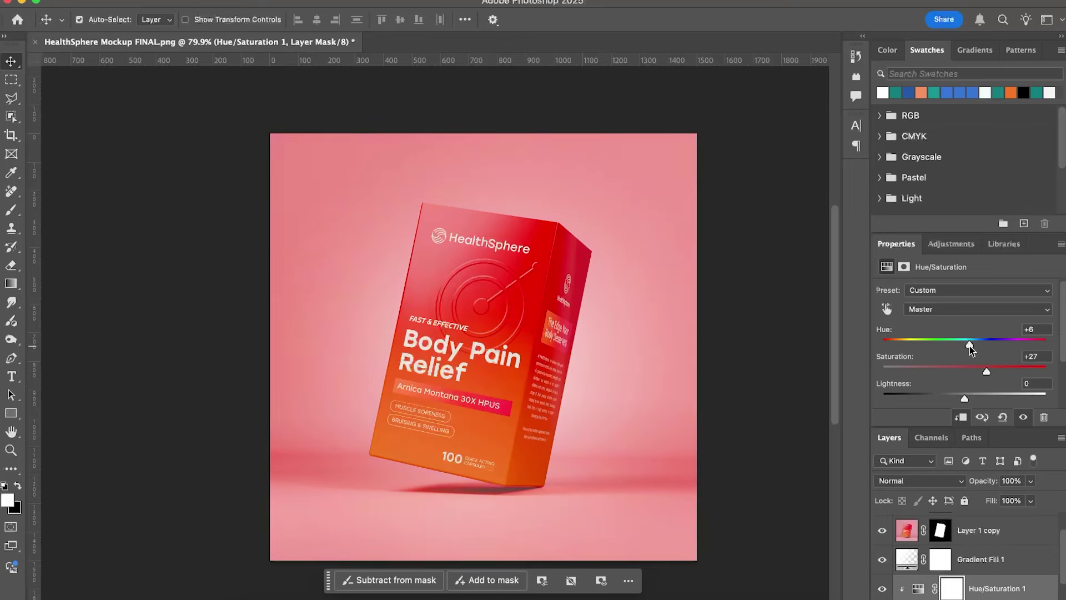
{"action": "left_click_drag", "start_coordinate": [964, 398], "coordinate": [962, 398]}
{"action": "left_click_drag", "start_coordinate": [986, 371], "coordinate": [990, 368]}
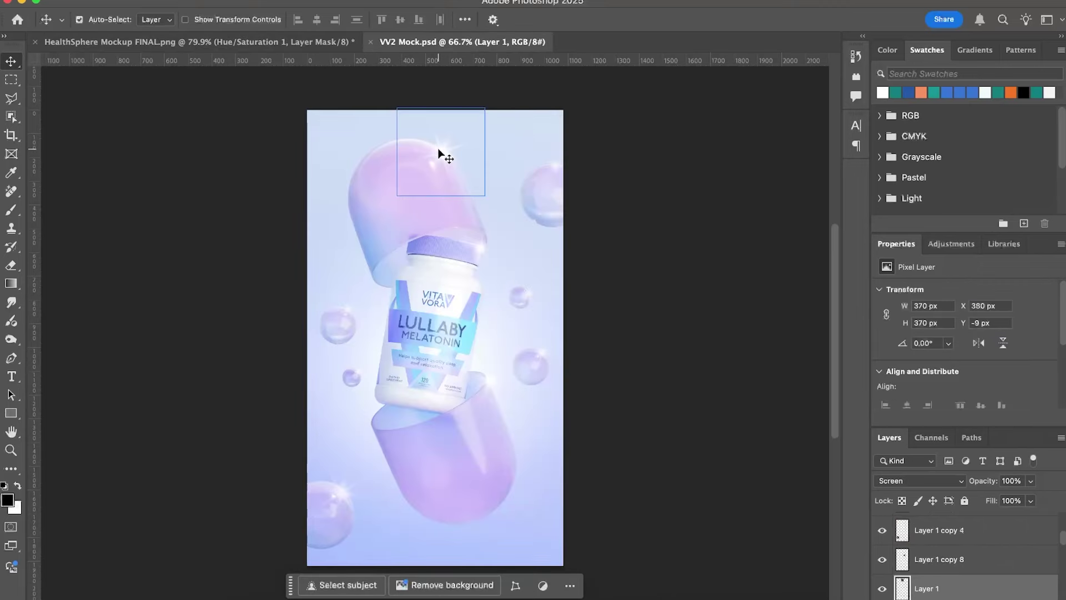
Step: Copy the sparkle layer from VV2 Mock.psd into the HealthSphere mockup and place it on the box's upper-left corner
{"action": "mouse_move", "coordinate": [442, 147]}
{"action": "left_mouse_down"}
{"action": "mouse_move", "coordinate": [462, 166]}
{"action": "mouse_move", "coordinate": [445, 162]}
{"action": "left_mouse_up"}
{"action": "key", "text": "super+z"}
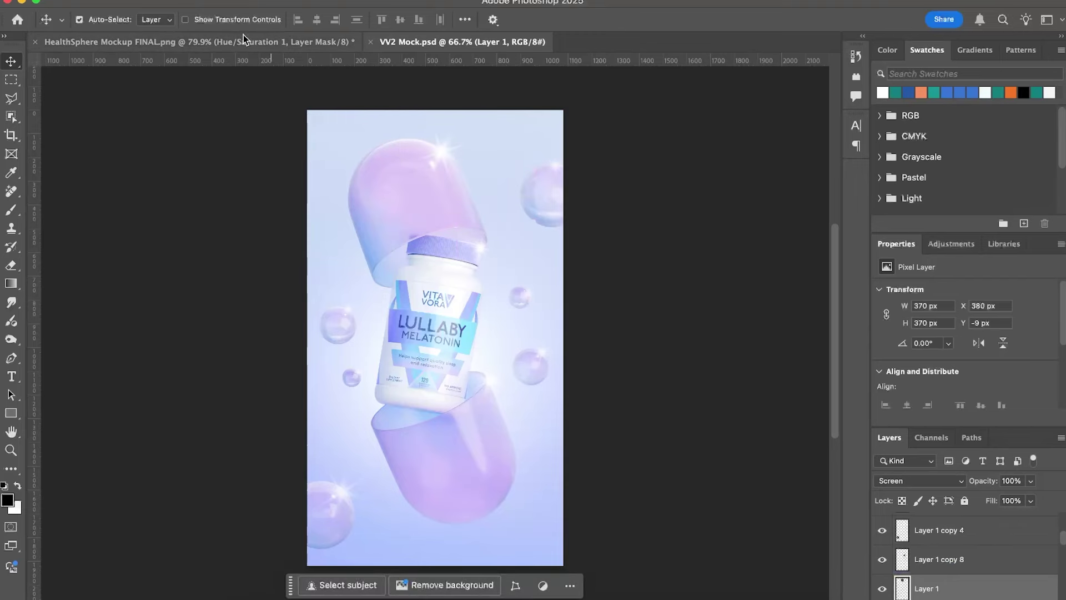
{"action": "left_click", "coordinate": [243, 41]}
{"action": "left_click", "coordinate": [980, 534]}
{"action": "key", "text": "super+v"}
{"action": "left_click_drag", "start_coordinate": [487, 367], "coordinate": [423, 200]}
Step: Set the sparkle layer's opacity to 64% and scale it down to about 210 × 210 px on the box corner
{"action": "key", "text": "super+t"}
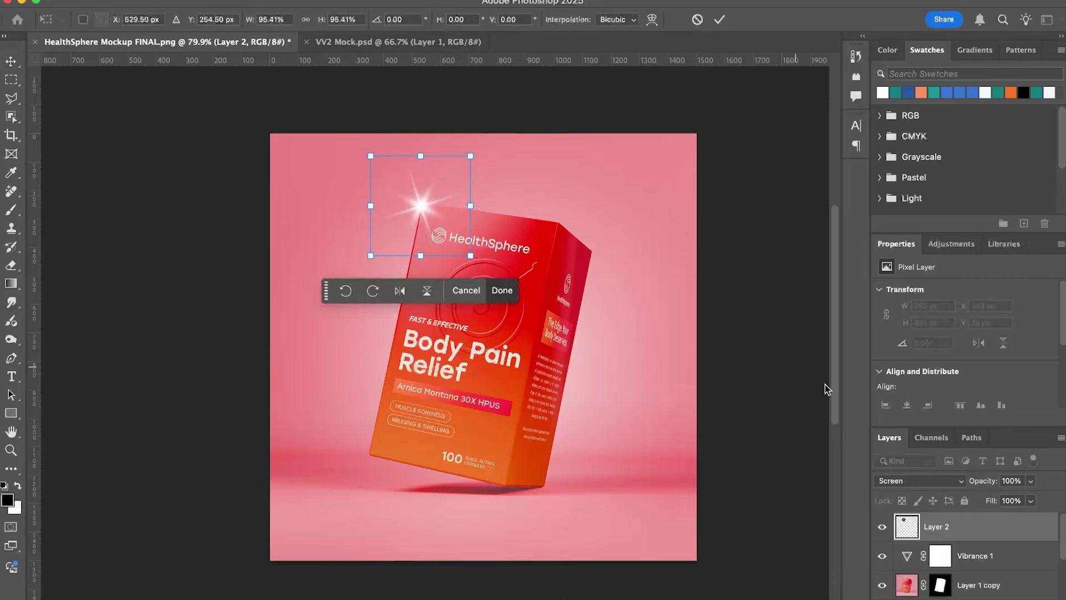
{"action": "left_click", "coordinate": [1030, 481]}
{"action": "left_click_drag", "start_coordinate": [1034, 496], "coordinate": [1009, 502]}
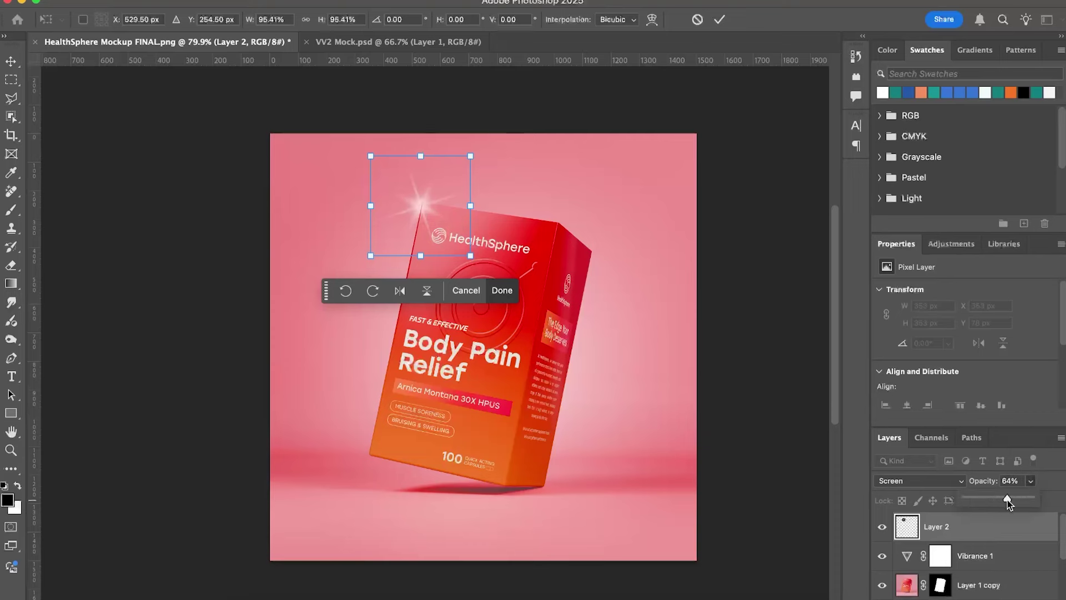
{"action": "left_click_drag", "start_coordinate": [468, 202], "coordinate": [423, 204], "text": "alt"}
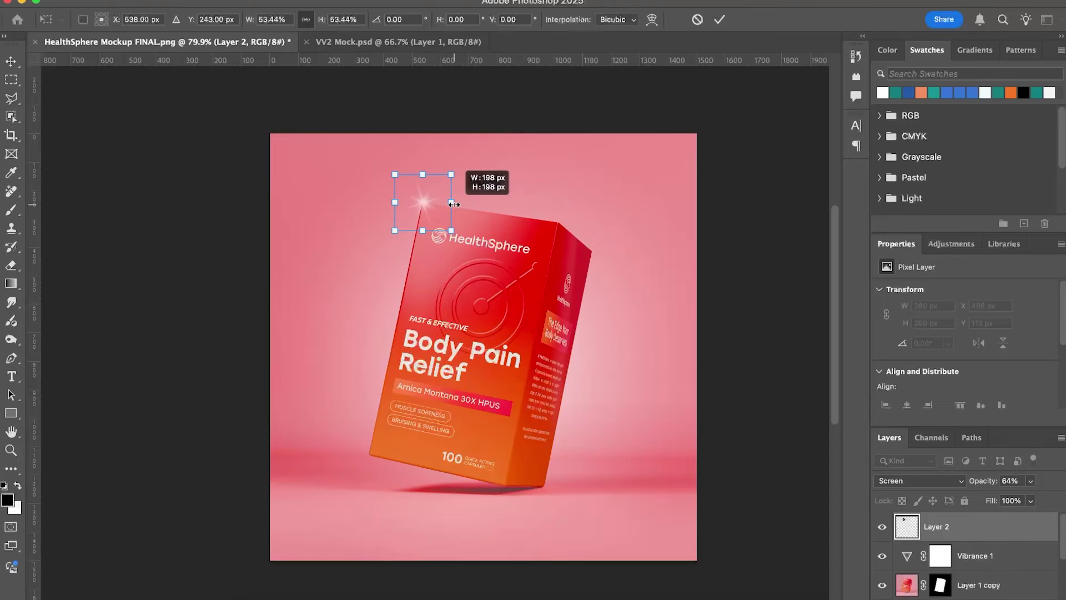
{"action": "key", "text": "Return"}
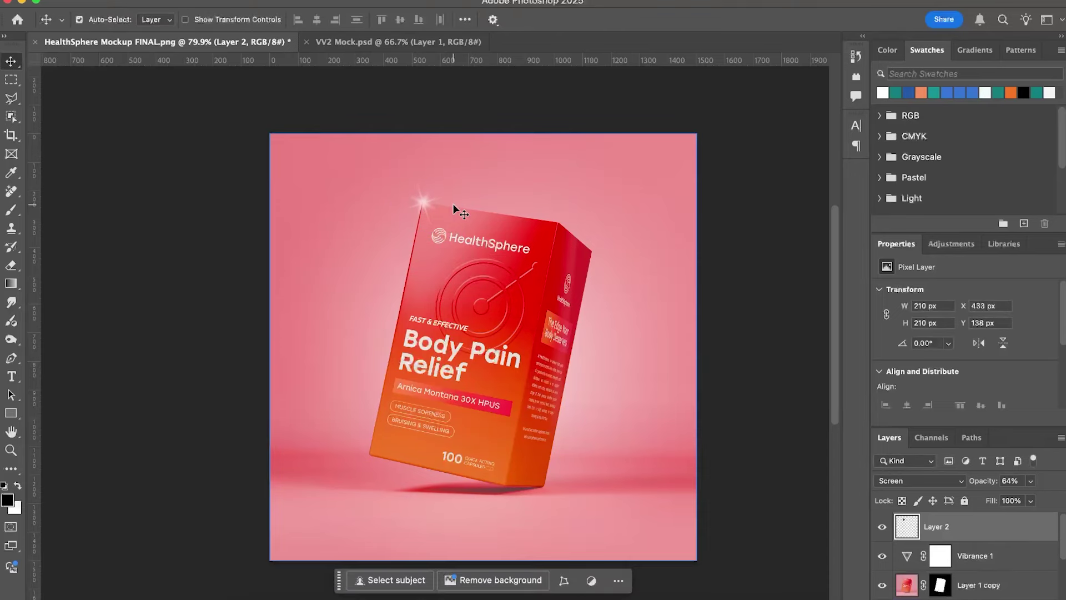
{"action": "scroll", "coordinate": [515, 244], "scroll_direction": "up", "scroll_amount": 3, "text": "alt"}
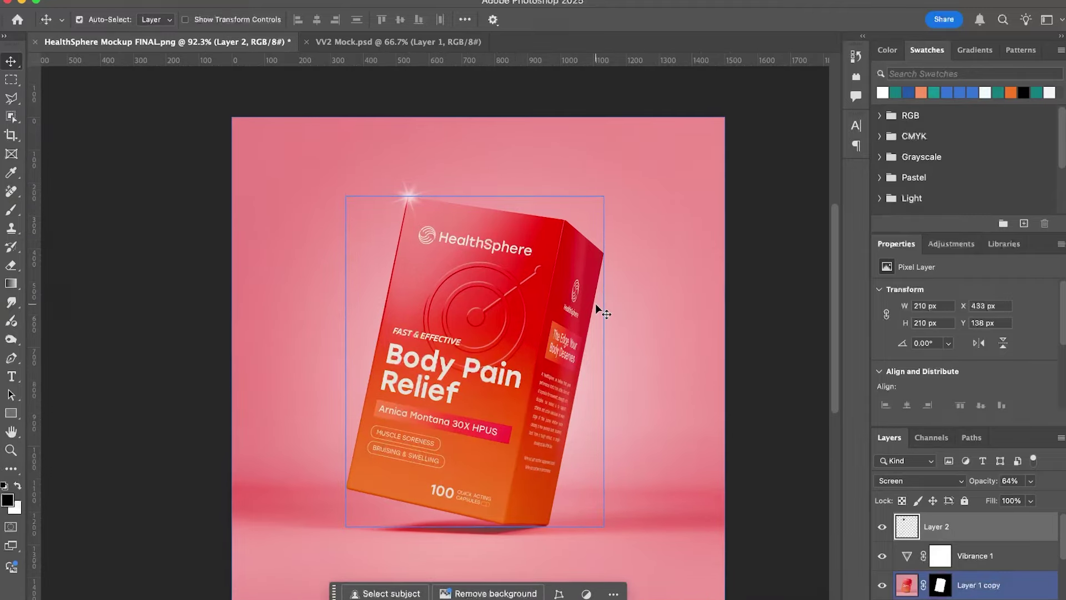